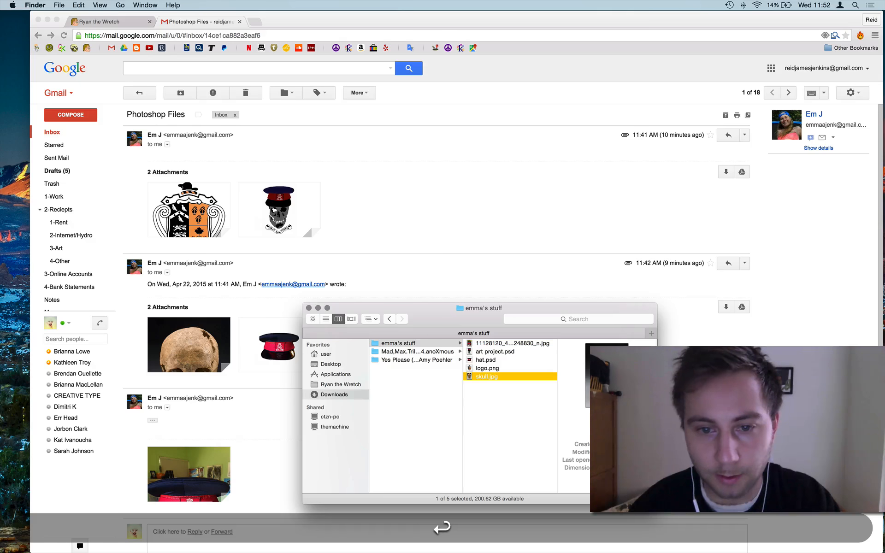
# Rename the numerically named JPG in the emma's stuff folder to "hat og"
pyautogui.press('Up')
pyautogui.press('Up')
pyautogui.press('Up')
pyautogui.press('Up')
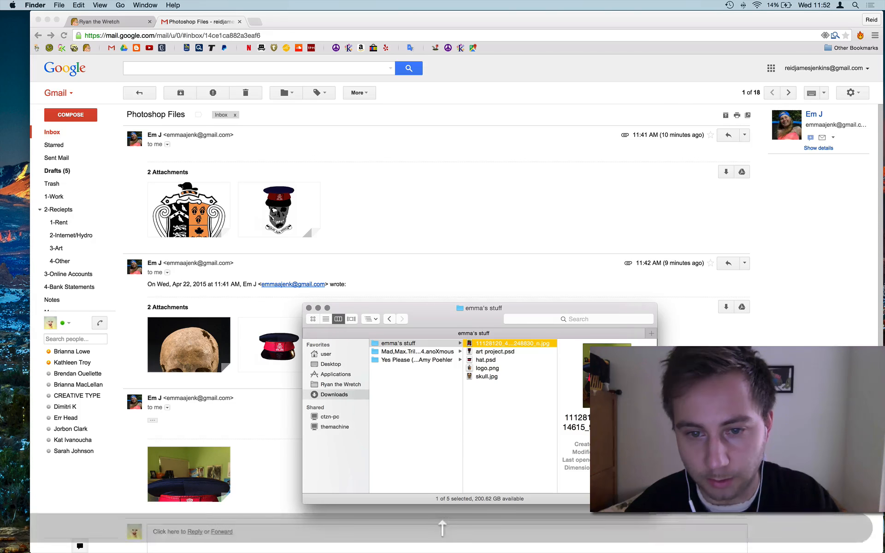
pyautogui.press('Return')
pyautogui.write('hat og')
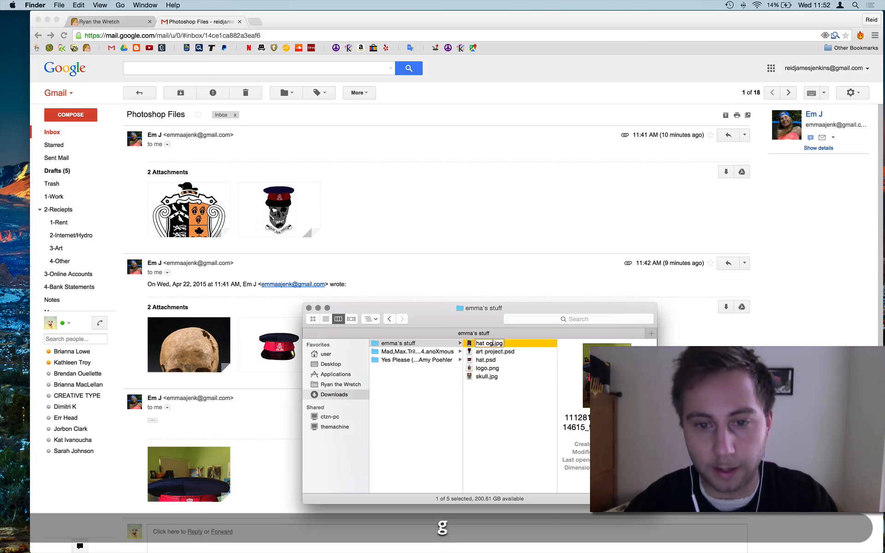
pyautogui.press('Return')
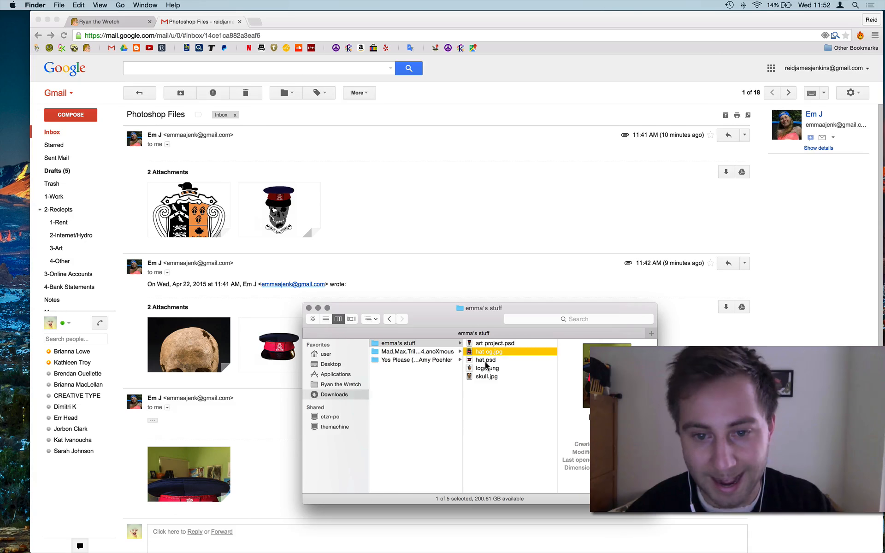
# Open all five files, from art project.psd through skull.jpg, in Photoshop
pyautogui.press('Down')
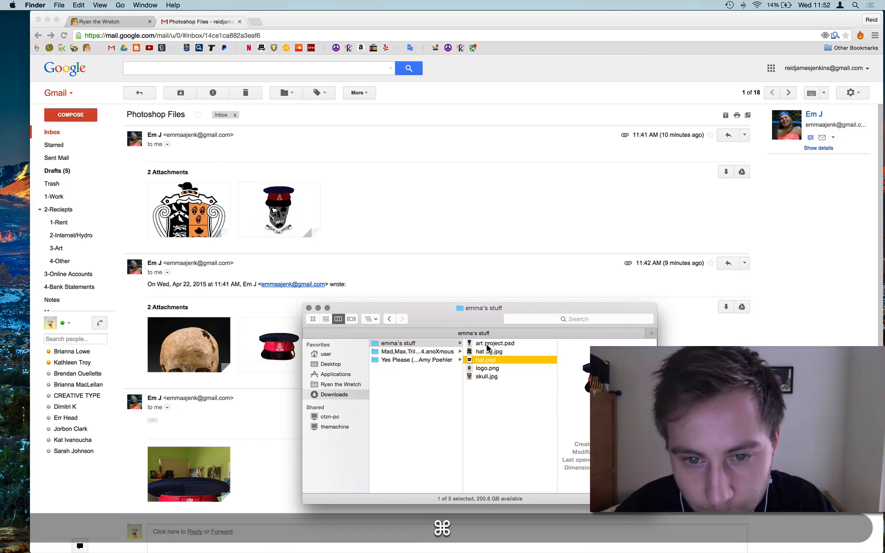
pyautogui.click(483, 377)
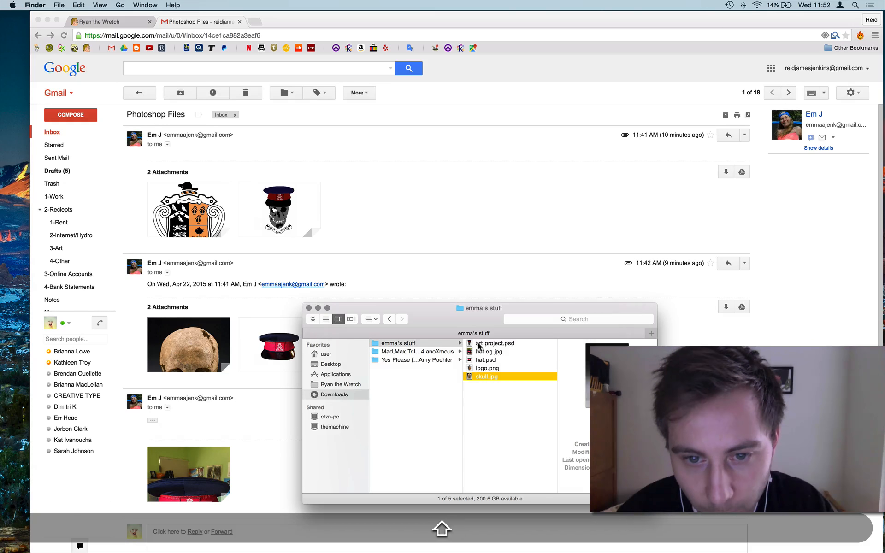
pyautogui.keyDown('shift'); pyautogui.click(480, 347); pyautogui.keyUp('shift')
pyautogui.press('super+o')
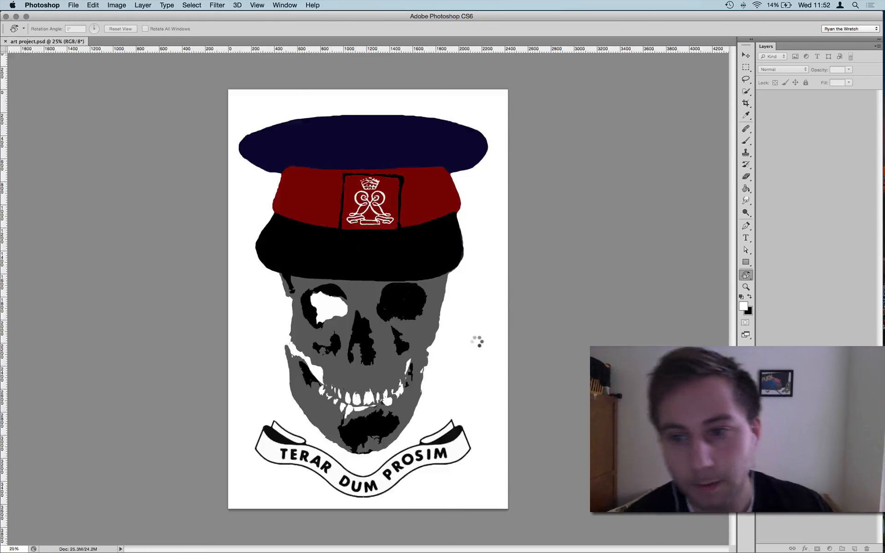
# Switch to Finder, inspect skull.jpg's file info and its default opening application, and return to Photoshop
pyautogui.press('super+Tab')
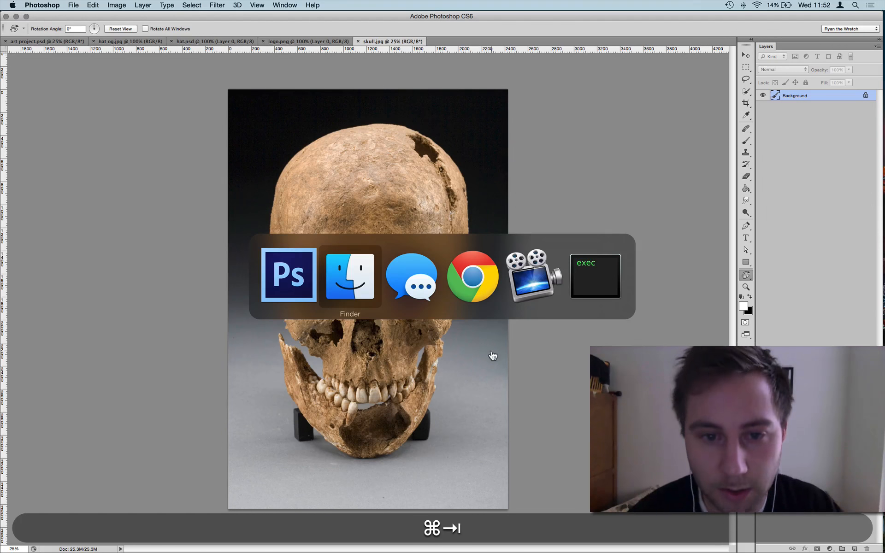
pyautogui.click(515, 399)
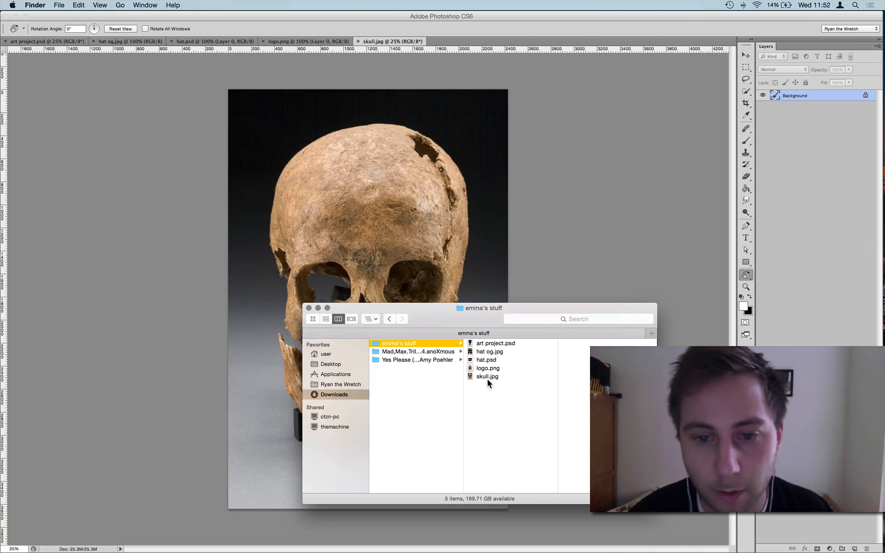
pyautogui.click(487, 375)
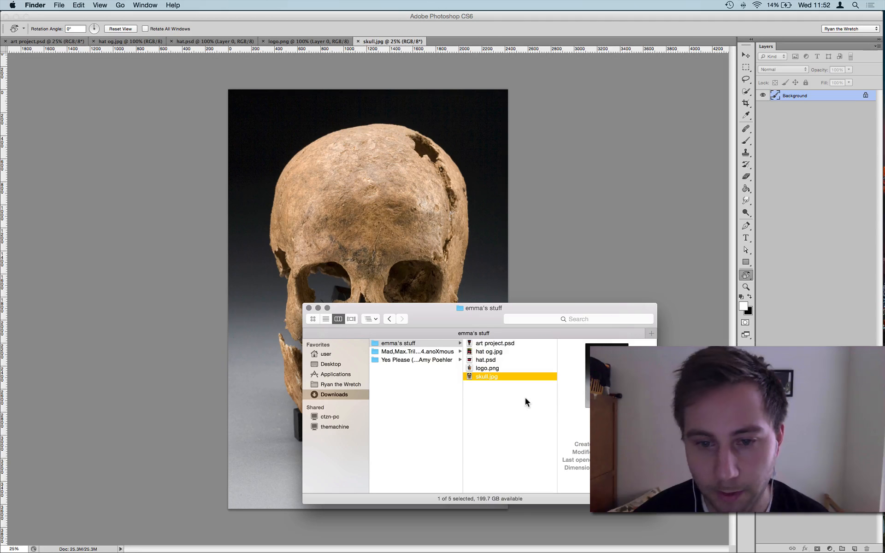
pyautogui.press('super')
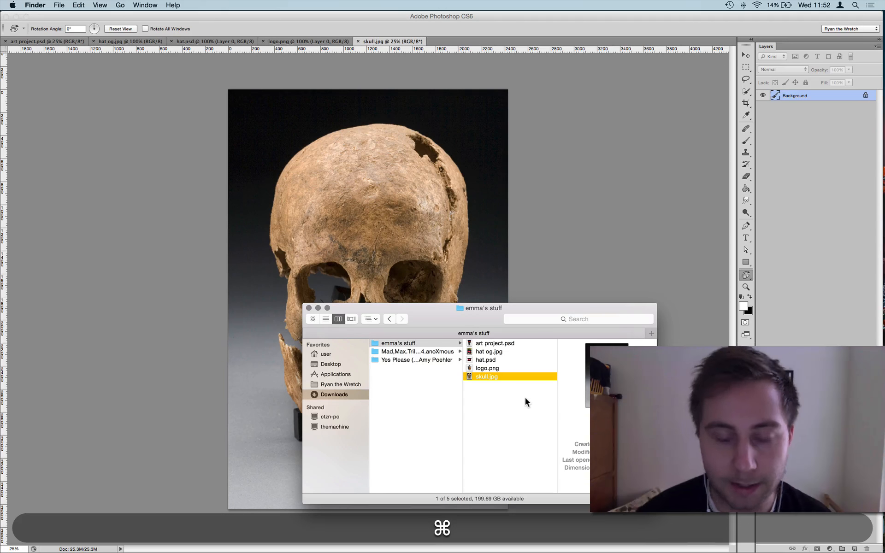
pyautogui.rightClick(483, 374)
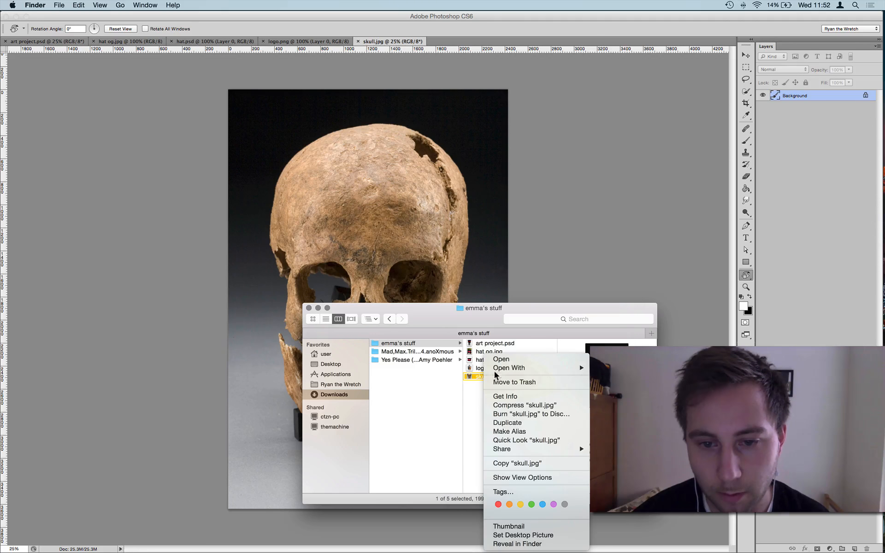
pyautogui.click(479, 410)
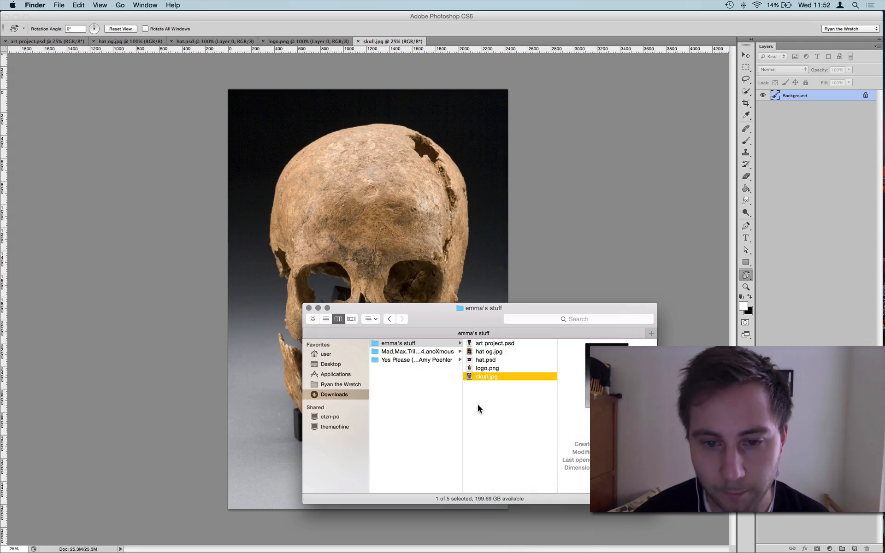
pyautogui.press('super+i')
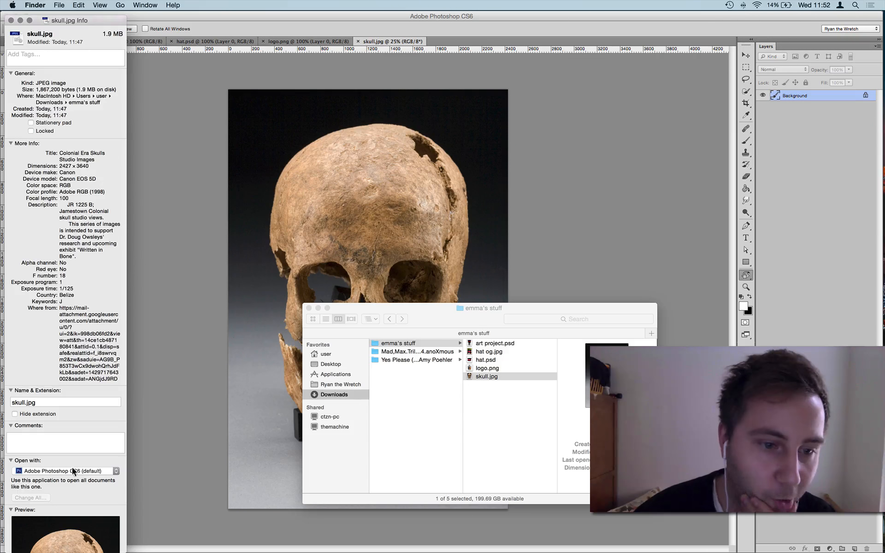
pyautogui.click(115, 470)
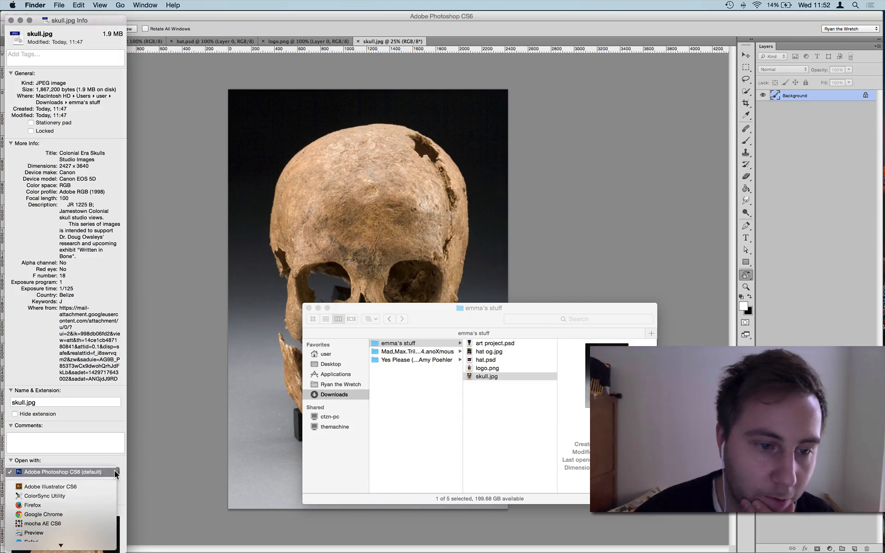
pyautogui.click(115, 472)
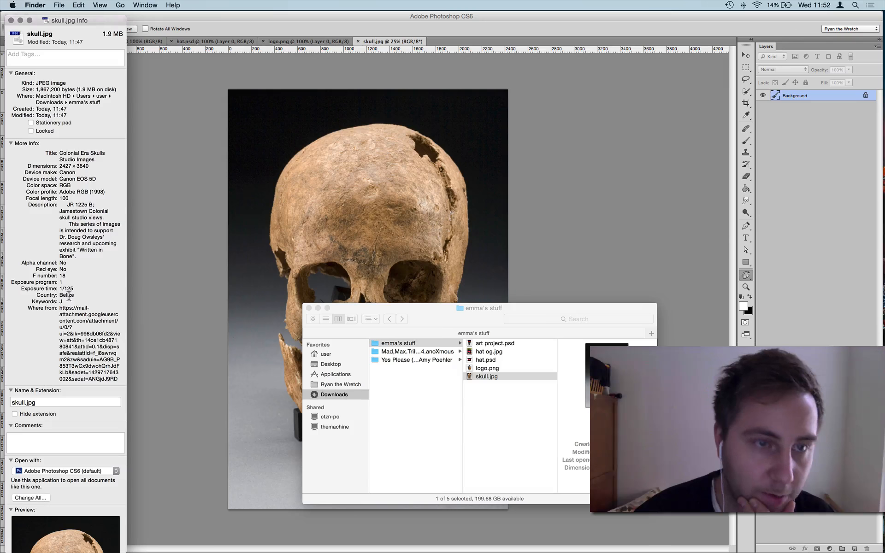
pyautogui.click(11, 21)
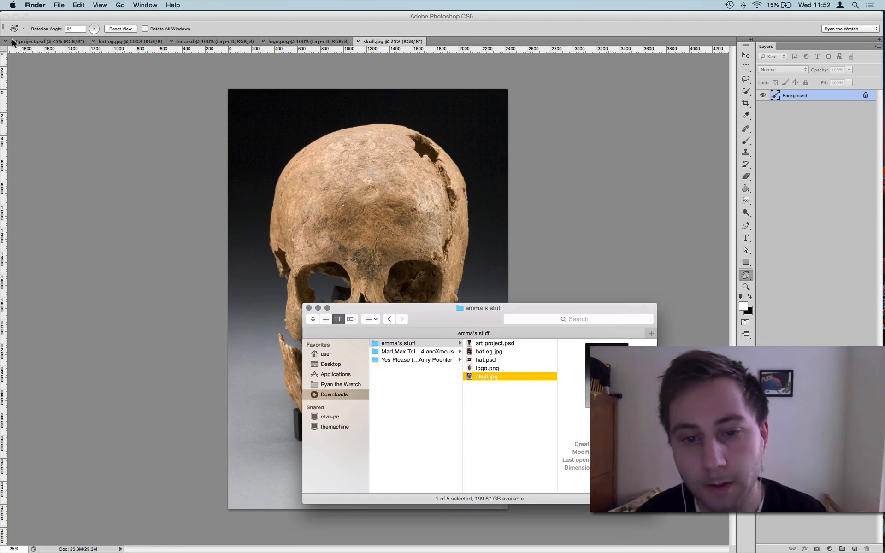
pyautogui.click(598, 182)
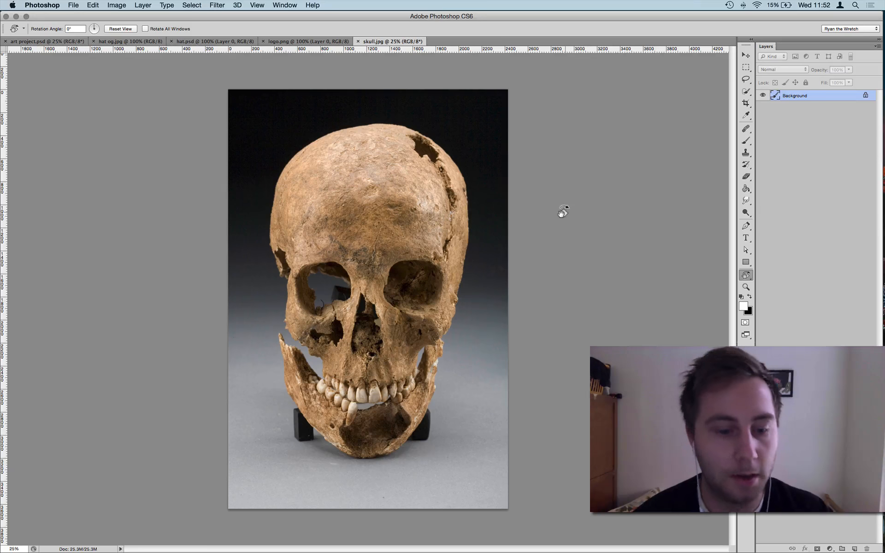
# Look through the open documents back to art project.psd, and return to skull.jpg
pyautogui.hotkey('ctrl', 'shift', 'Tab')
pyautogui.hotkey('ctrl', 'shift', 'Tab')
pyautogui.hotkey('ctrl', 'shift', 'Tab')
pyautogui.hotkey('ctrl', 'shift', 'Tab')
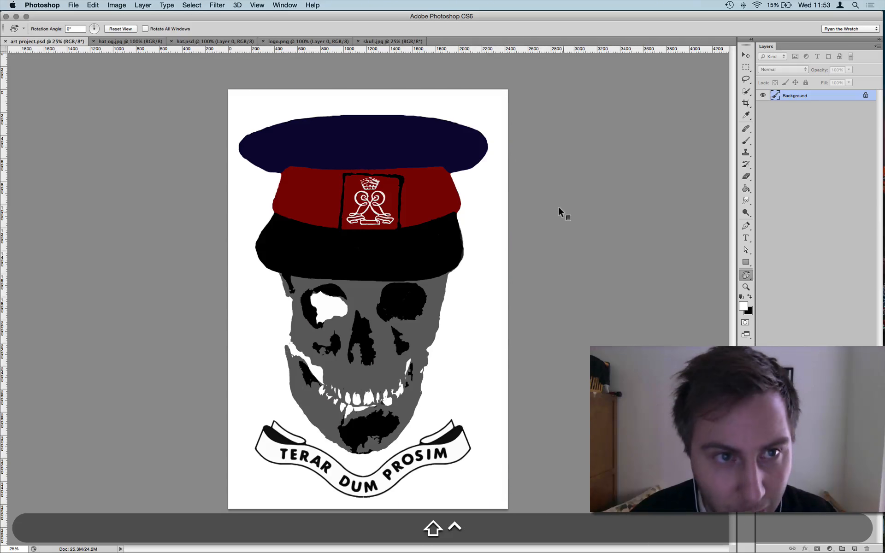
pyautogui.hotkey('ctrl', 'Tab')
pyautogui.hotkey('ctrl', 'Tab')
pyautogui.hotkey('ctrl', 'Tab')
pyautogui.hotkey('ctrl', 'Tab')
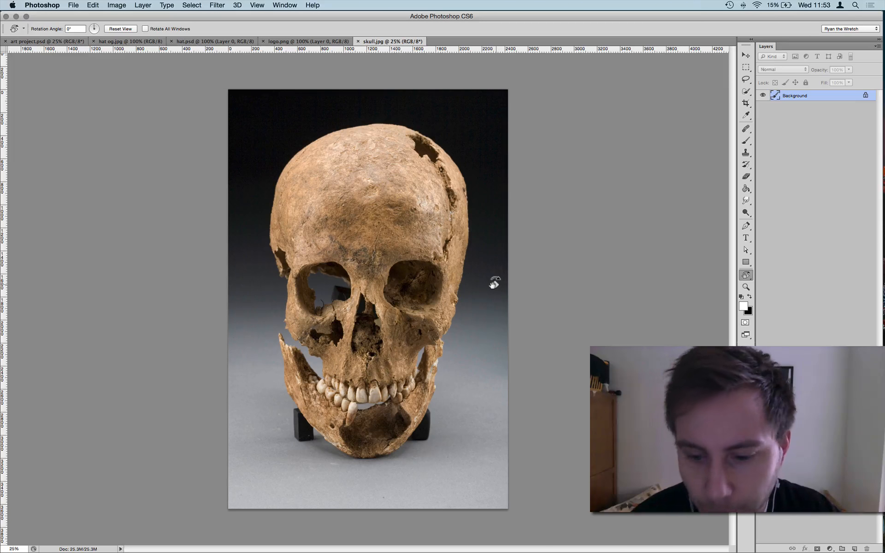
# Check the skull image's pixel dimensions and resolution in Image Size without changing them
pyautogui.press('super+i')
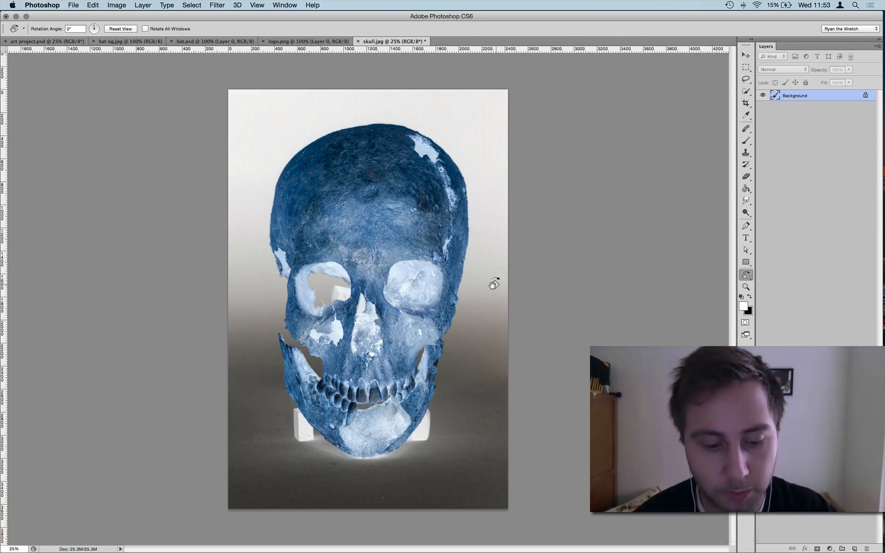
pyautogui.press('super+z')
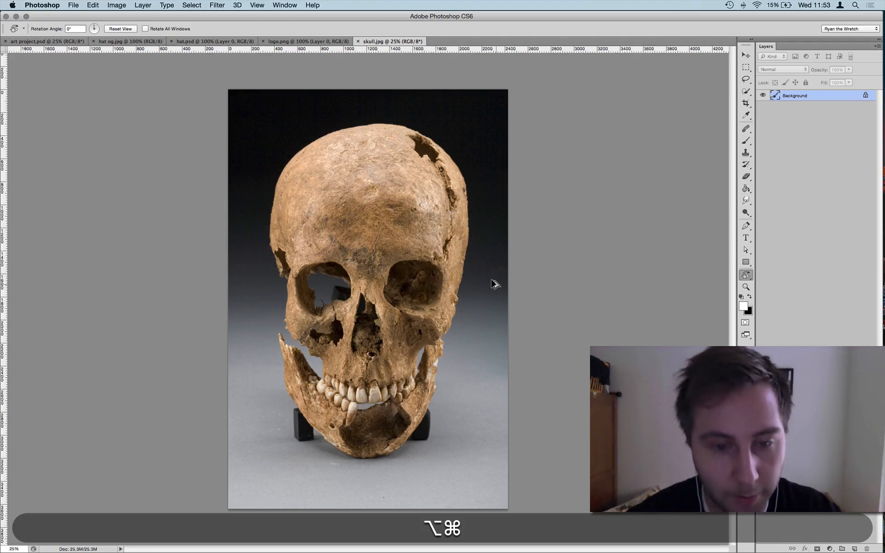
pyautogui.press('alt+super+i')
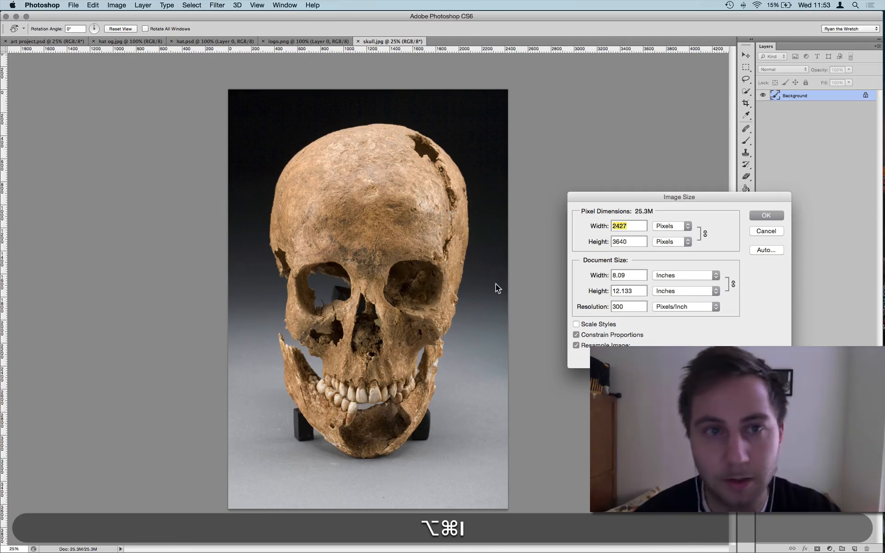
pyautogui.press('Escape')
pyautogui.click(116, 5)
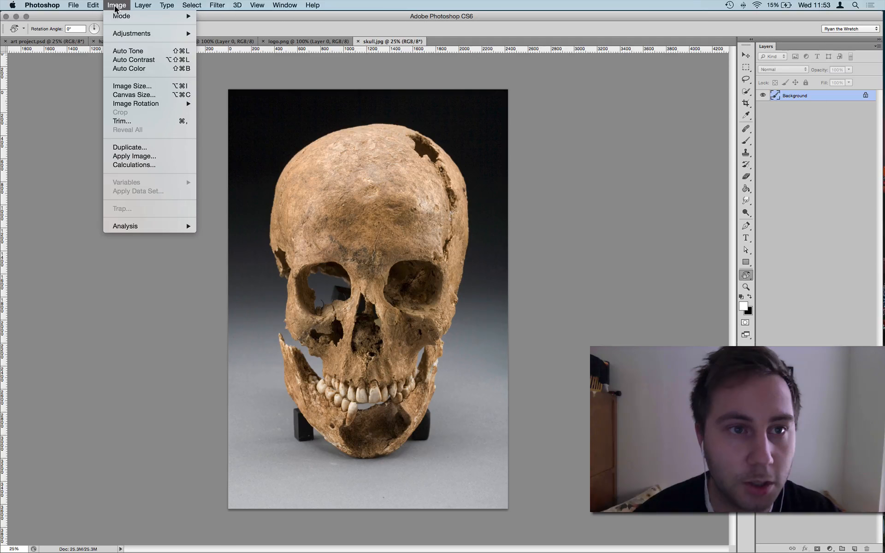
pyautogui.click(154, 86)
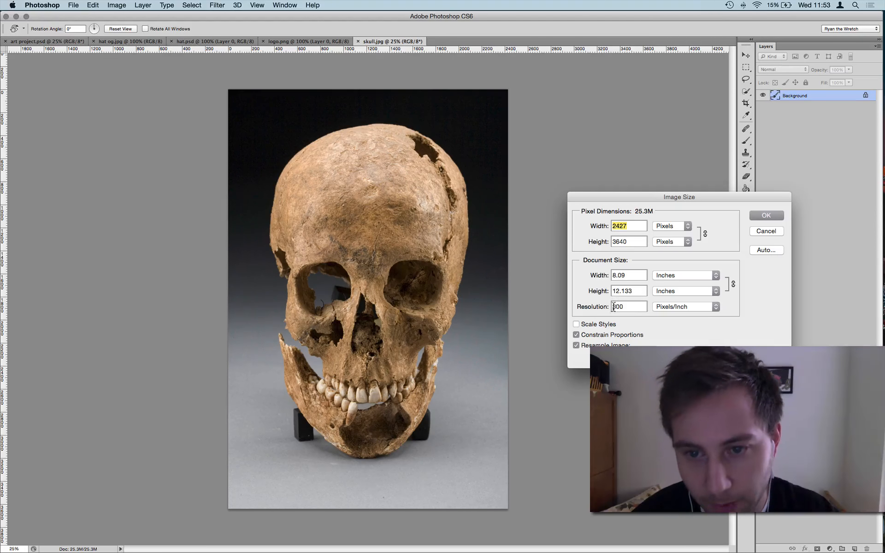
pyautogui.click(762, 232)
# Select the backdrop around the skull with the Magic Wand, adding the eye socket opening, the lower backdrop and the gaps around the jaw and teeth
pyautogui.press('w')
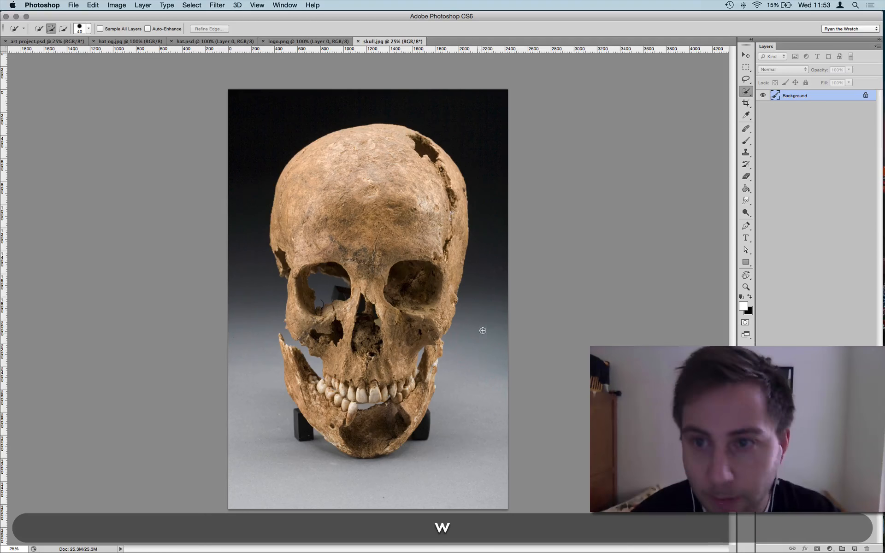
pyautogui.moveTo(743, 89); pyautogui.dragTo(791, 98)
pyautogui.click(790, 99)
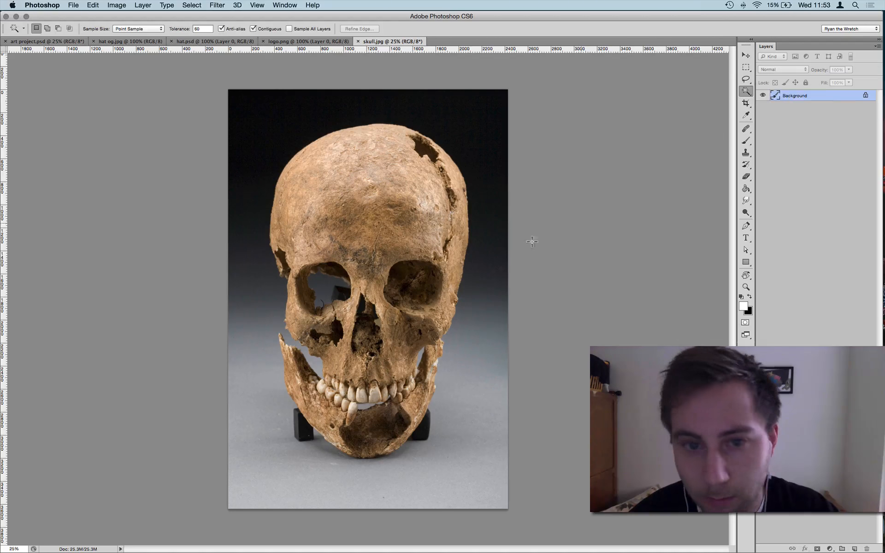
pyautogui.click(487, 214)
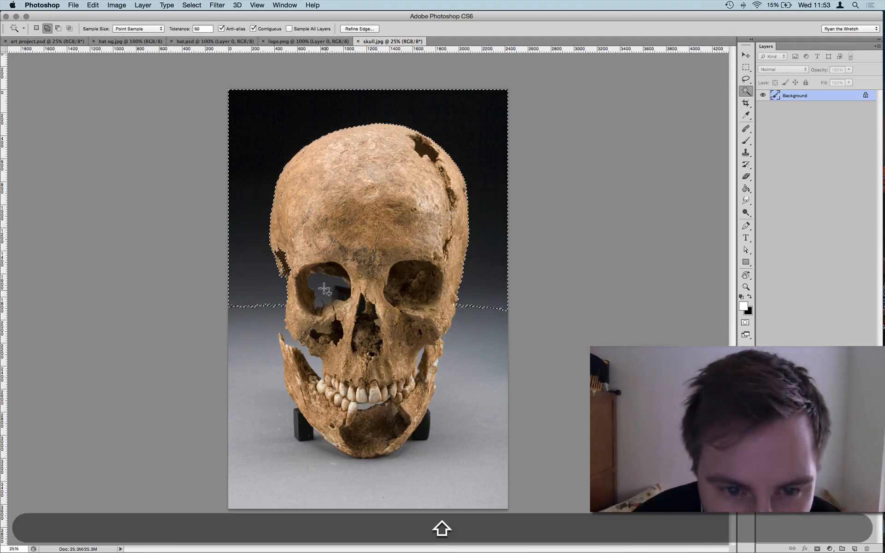
pyautogui.keyDown('shift'); pyautogui.click(335, 299); pyautogui.keyUp('shift')
pyautogui.keyDown('shift'); pyautogui.click(260, 453); pyautogui.keyUp('shift')
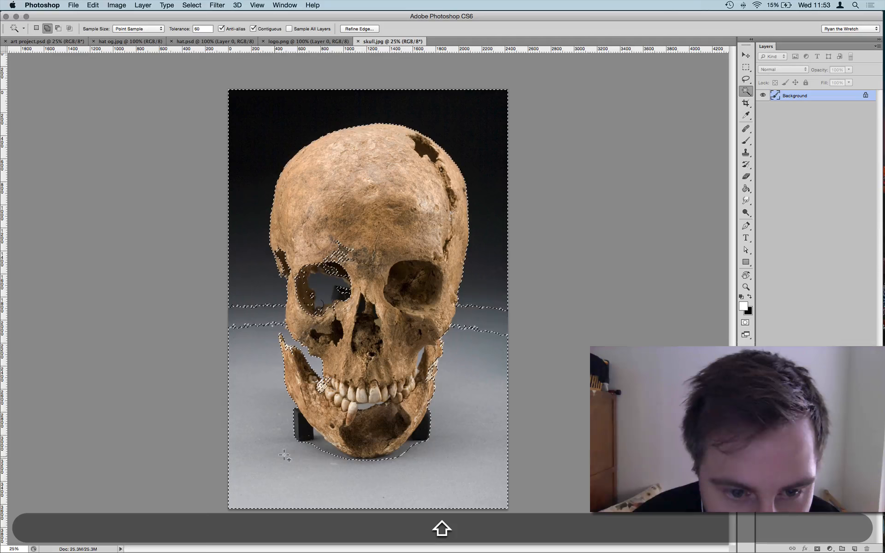
pyautogui.keyDown('shift'); pyautogui.click(419, 356); pyautogui.keyUp('shift')
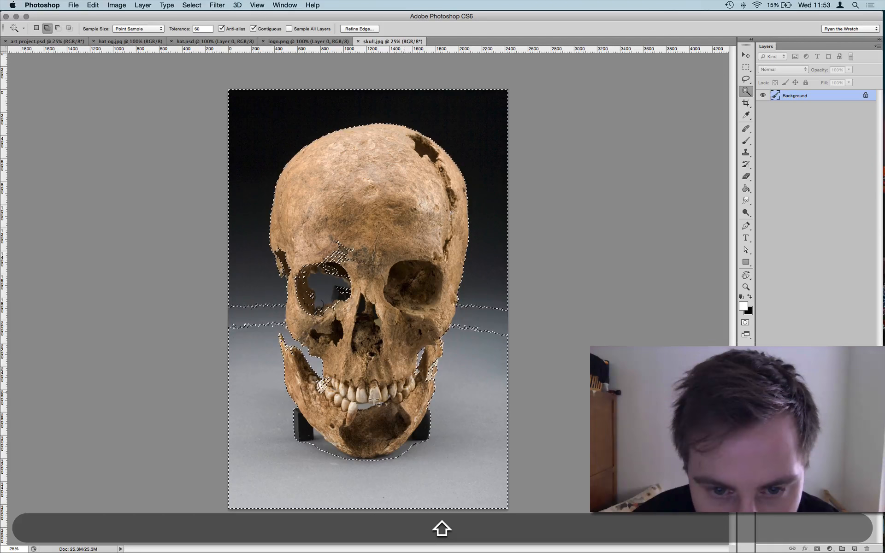
pyautogui.keyDown('shift'); pyautogui.click(363, 406); pyautogui.keyUp('shift')
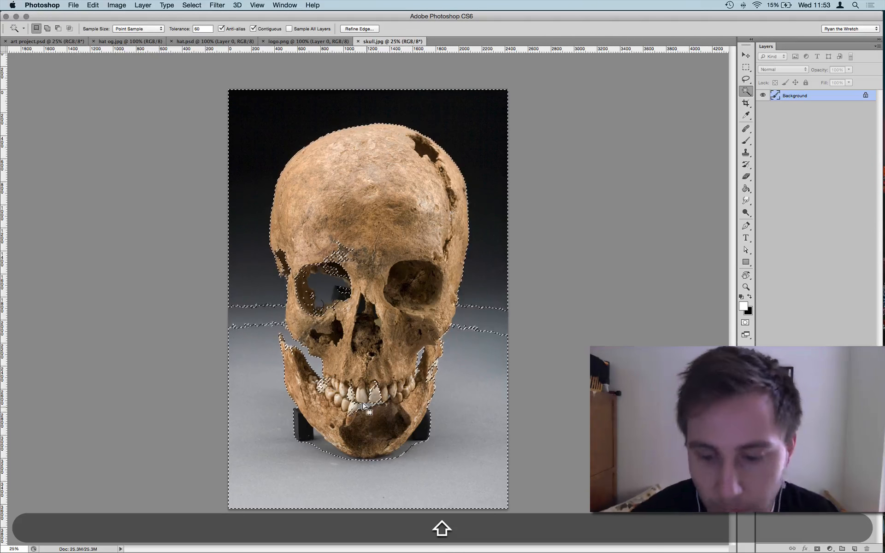
pyautogui.press('shift+super+0')
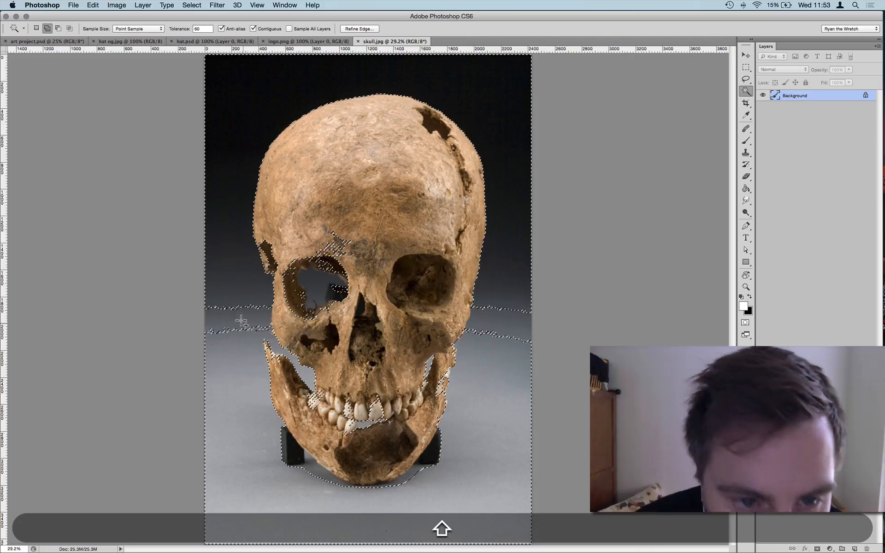
pyautogui.keyDown('shift'); pyautogui.click(326, 354); pyautogui.keyUp('shift')
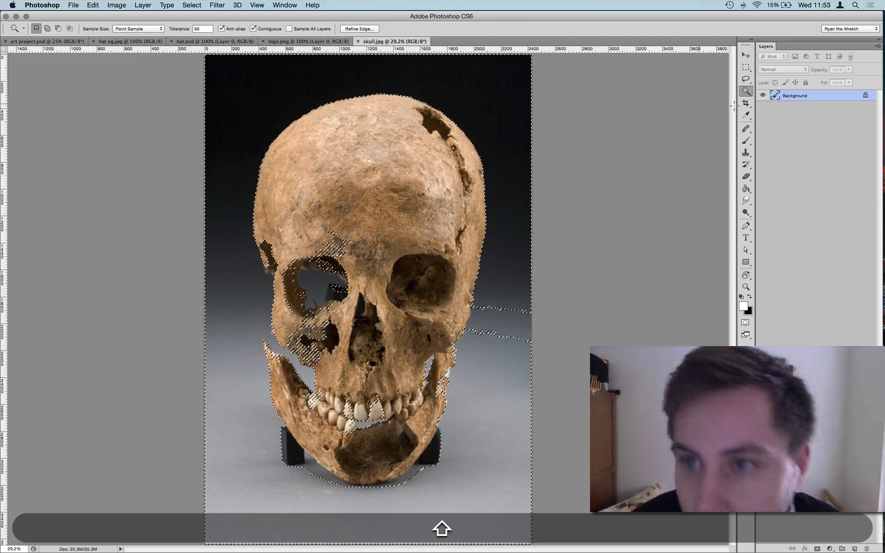
# With the Quick Selection tool, subtract the brow and eye-socket bone from the selection, leaving only the see-through eye opening selected
pyautogui.click(746, 91)
pyautogui.click(784, 89)
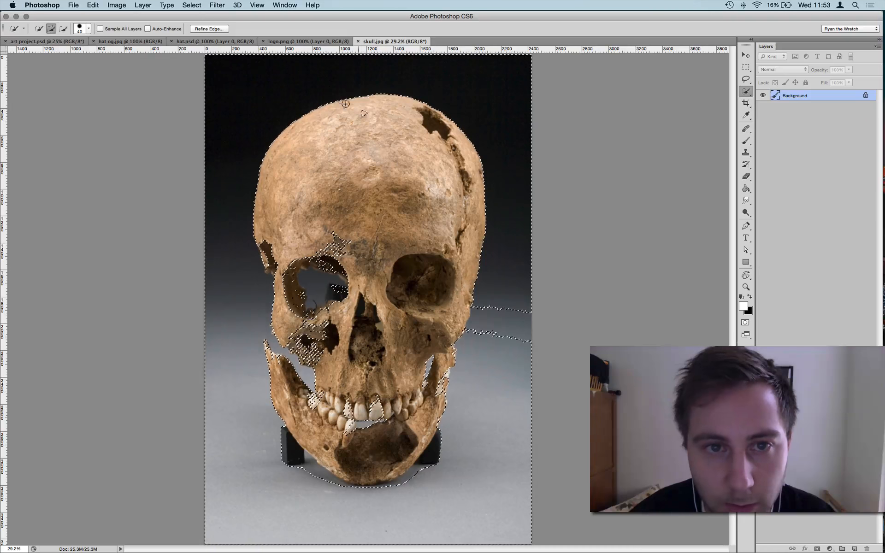
pyautogui.press('super+z')
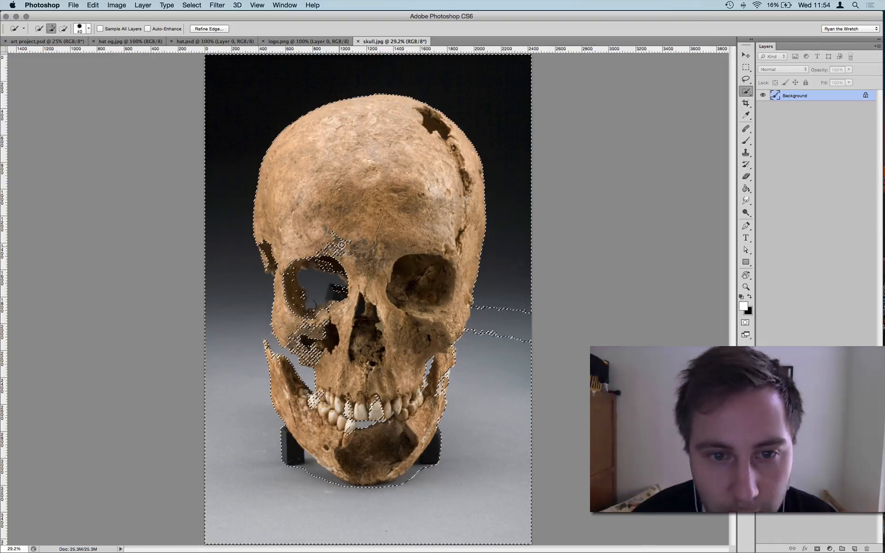
pyautogui.press('alt')
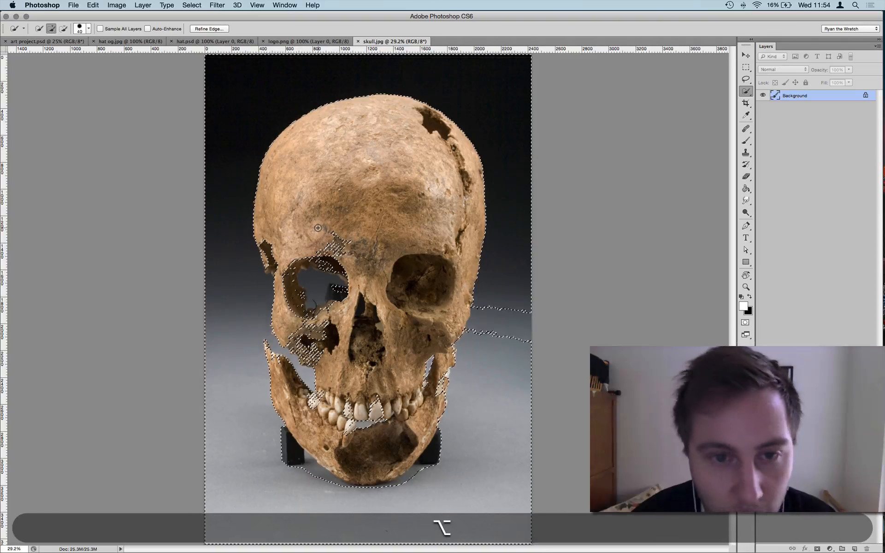
pyautogui.press('alt')
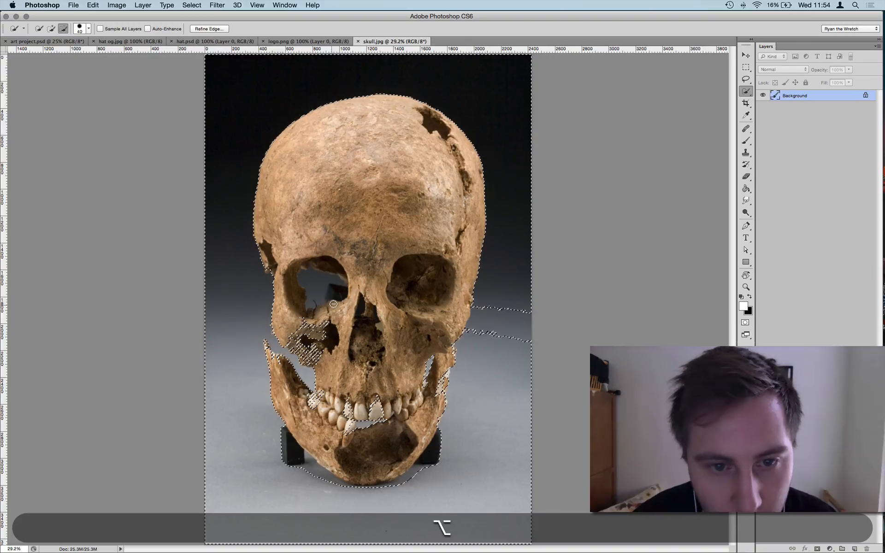
pyautogui.keyDown('alt'); pyautogui.click(316, 292); pyautogui.keyUp('alt')
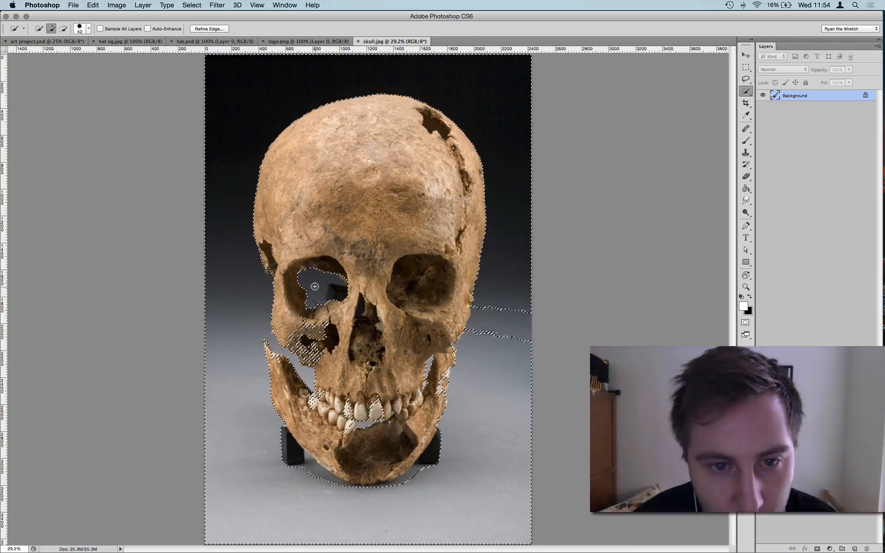
pyautogui.press('alt')
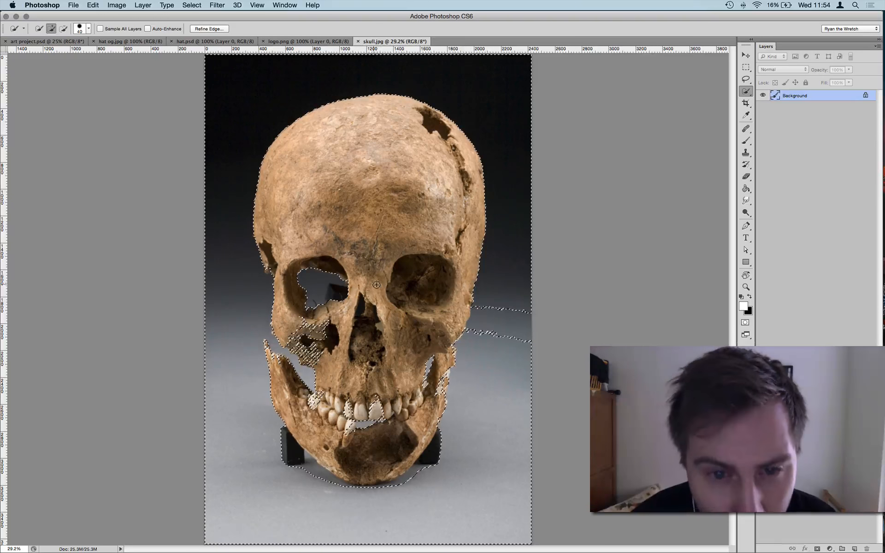
# Add the missed strip of backdrop beside the cheekbone to the selection and subtract the cheek, jaw-edge and tooth areas
pyautogui.press('alt')
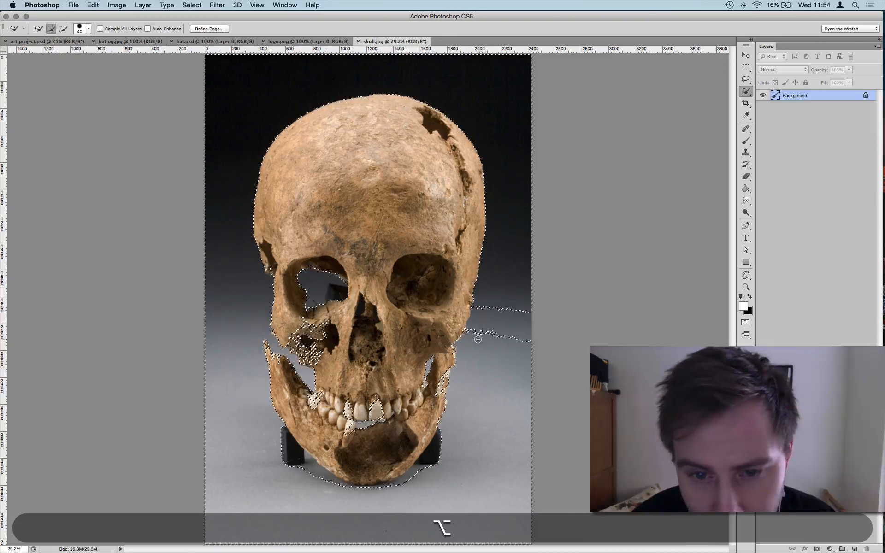
pyautogui.moveTo(478, 339); pyautogui.dragTo(497, 306)
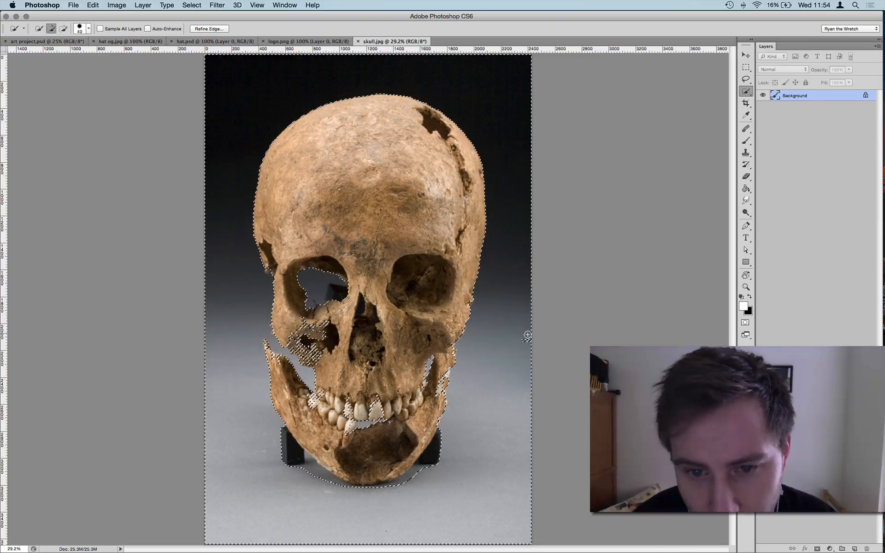
pyautogui.press('alt')
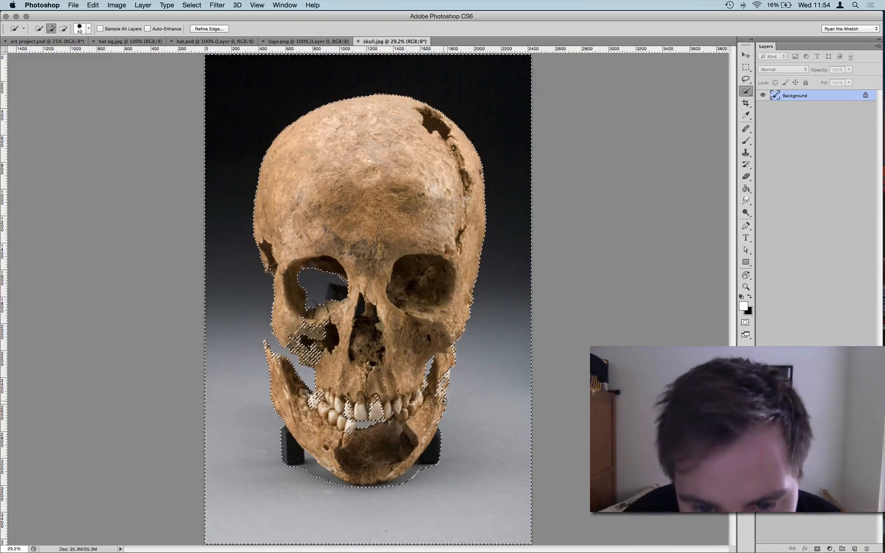
pyautogui.press('alt')
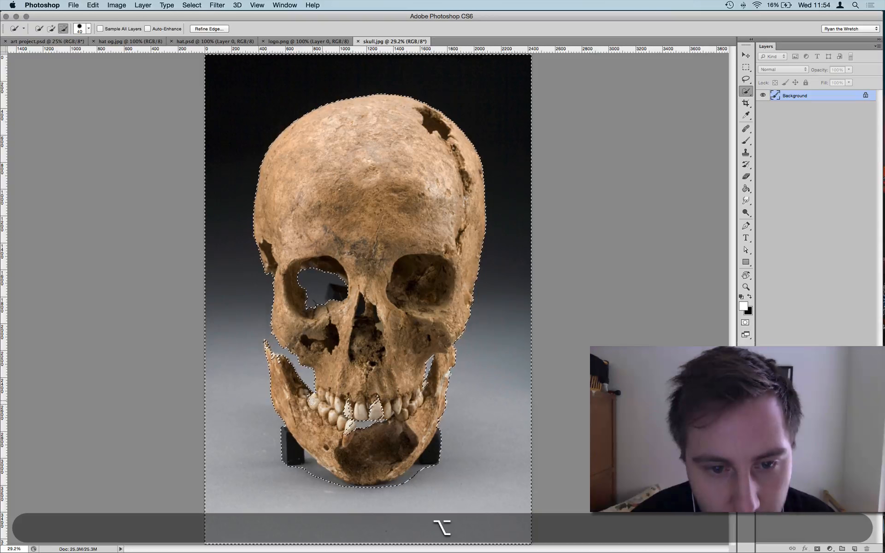
pyautogui.moveTo(309, 398); pyautogui.dragTo(312, 405)
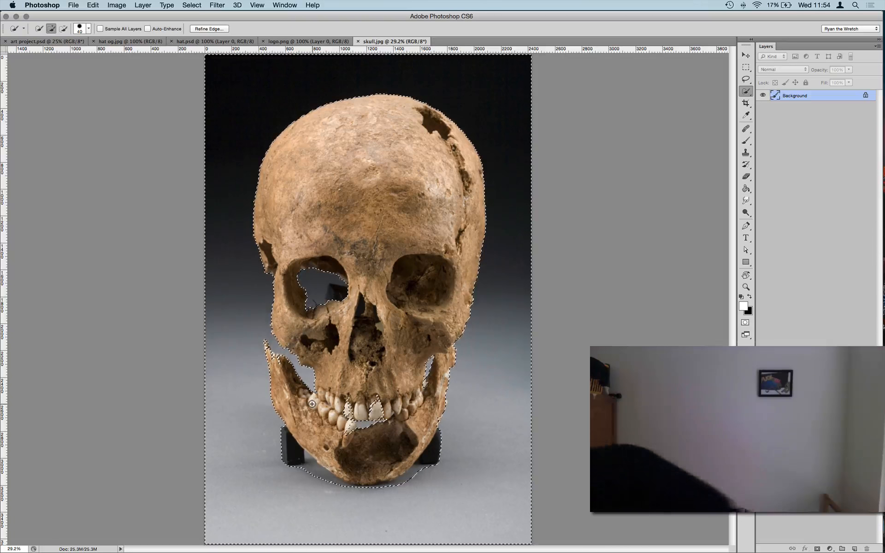
pyautogui.press('alt')
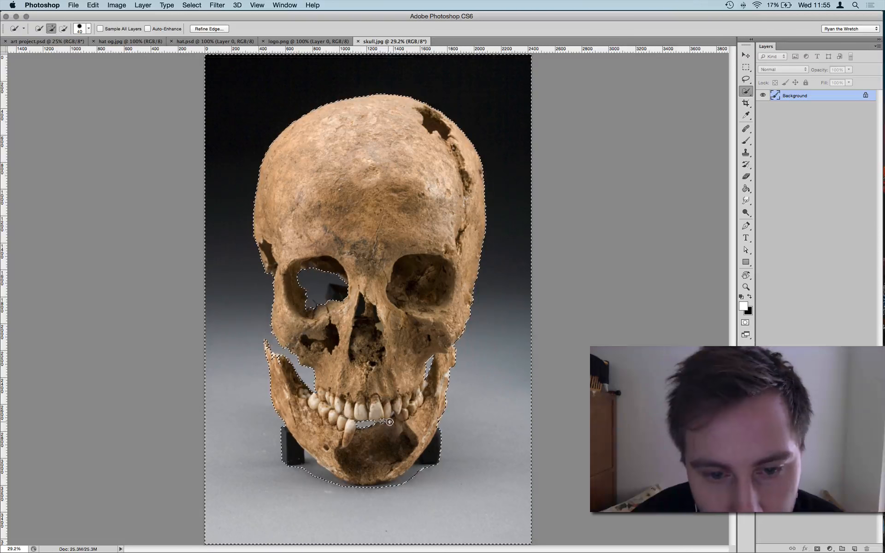
# Add the shadow and support blocks around the jaw to the selection and trim its boundary along the chin's lower edge
pyautogui.press('alt')
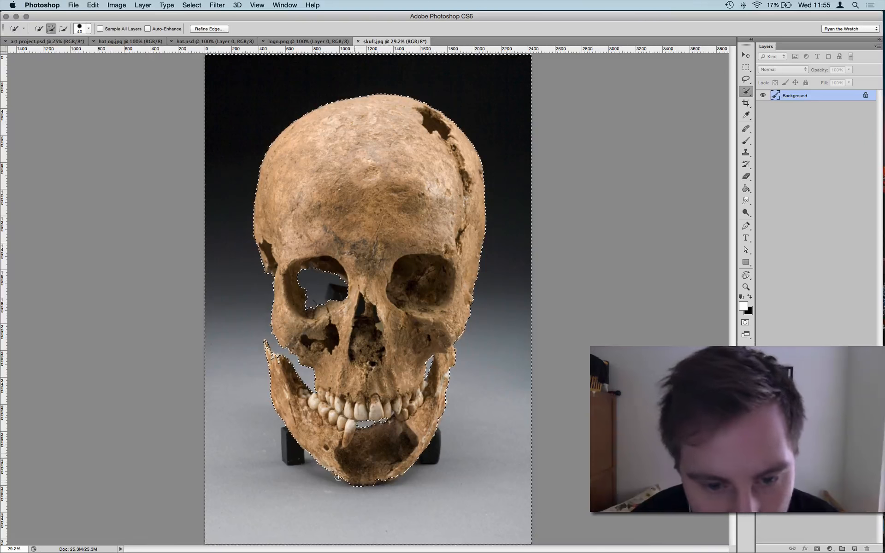
pyautogui.press('alt')
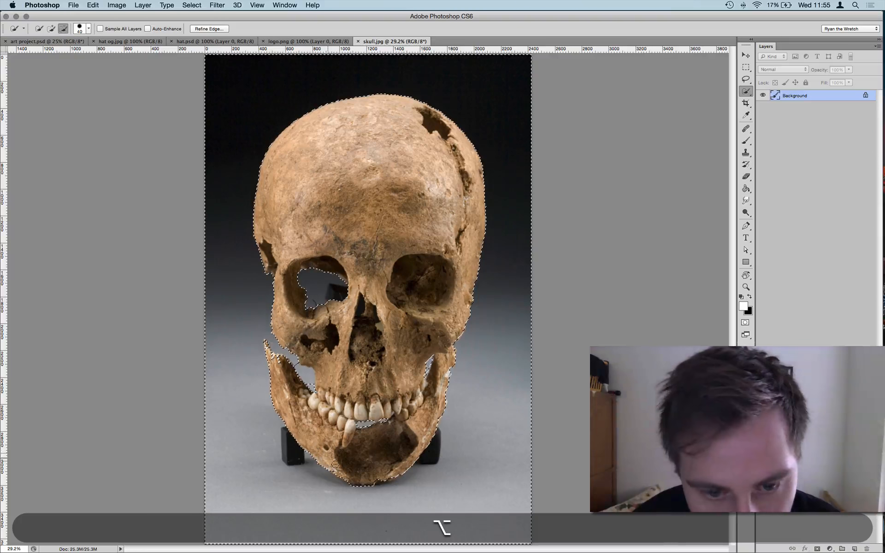
pyautogui.moveTo(335, 464); pyautogui.dragTo(392, 475)
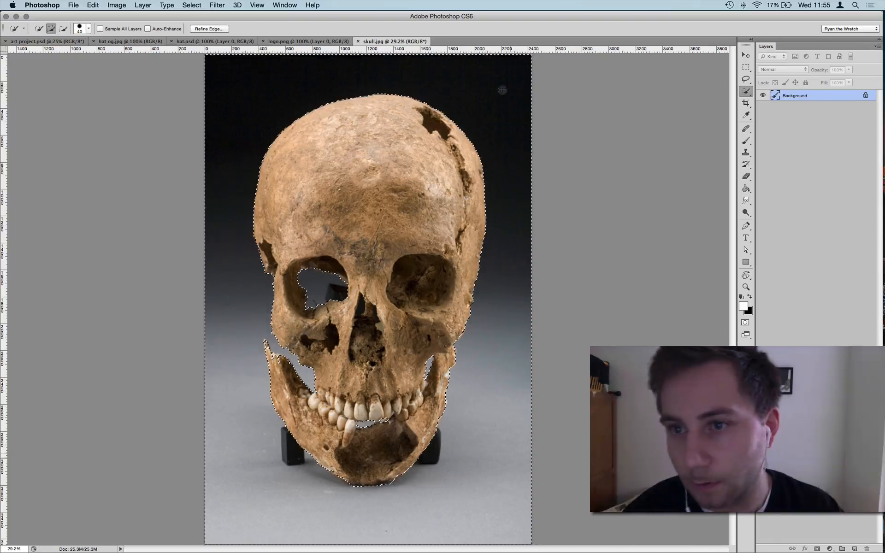
# Convert the locked Background into an editable layer with the default settings
pyautogui.doubleClick(866, 96)
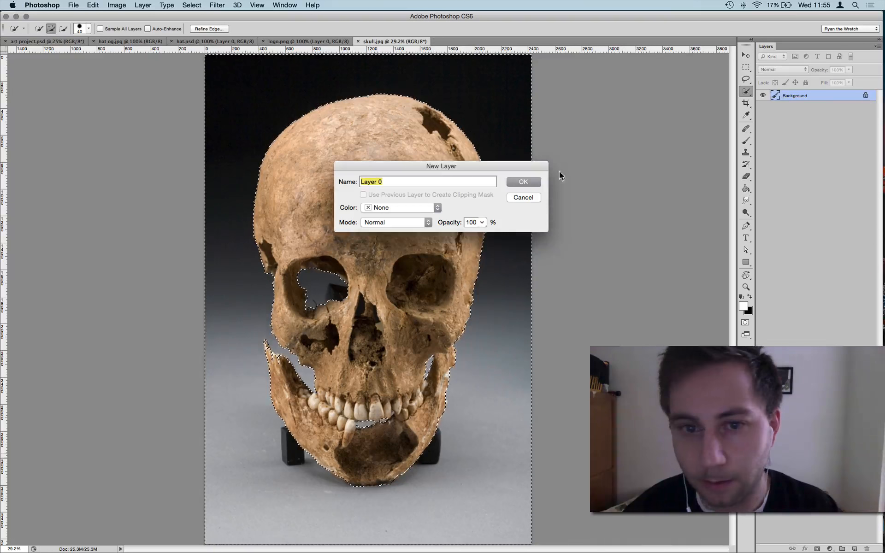
pyautogui.click(527, 181)
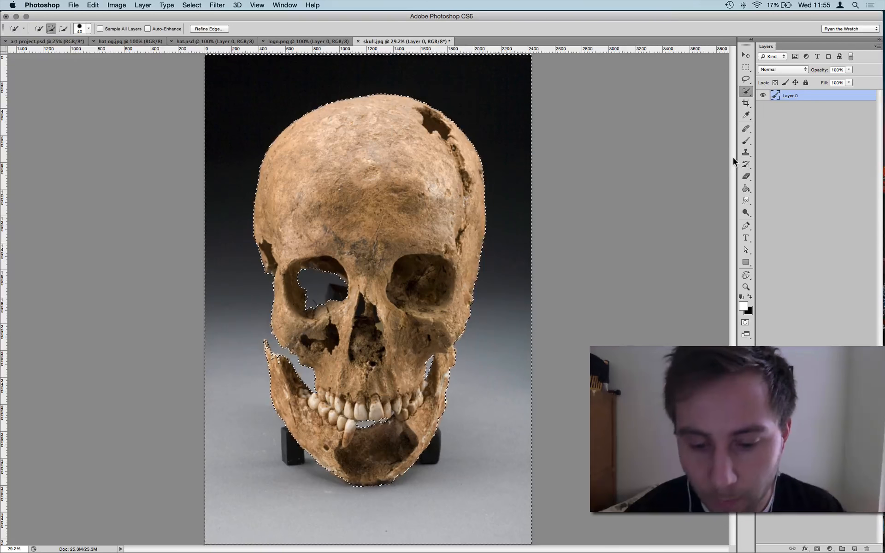
# Open Refine Edge for the backdrop selection, move its dialog off the skull, and brush along the jawbone's broken tip and outer edge
pyautogui.press('alt+super')
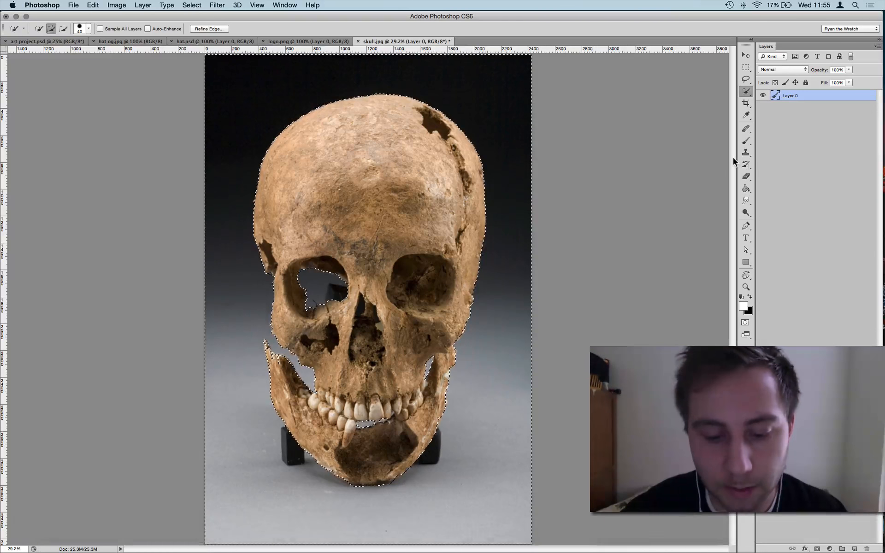
pyautogui.press('alt+super')
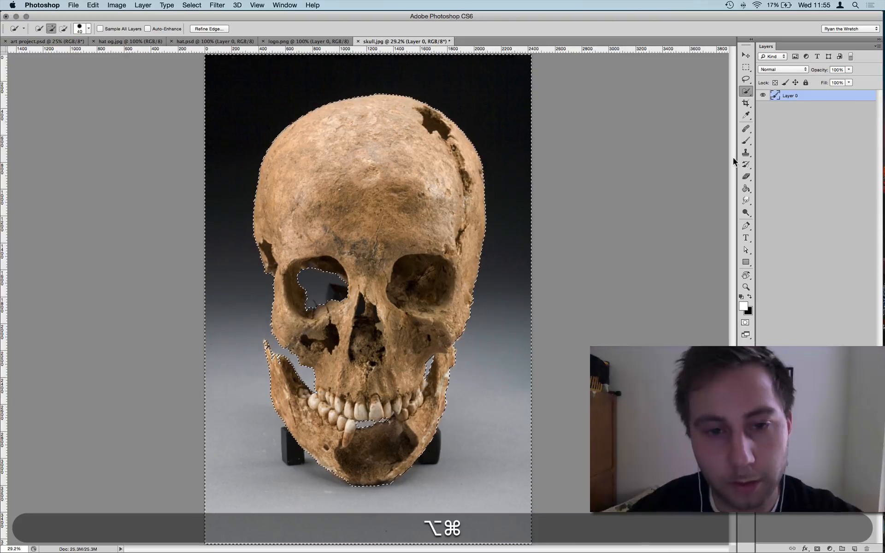
pyautogui.click(193, 6)
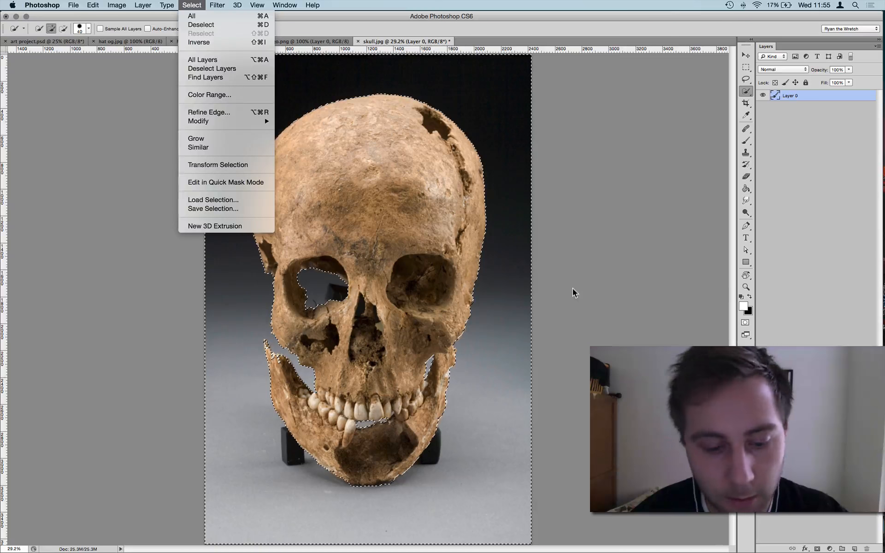
pyautogui.press('alt+super+r')
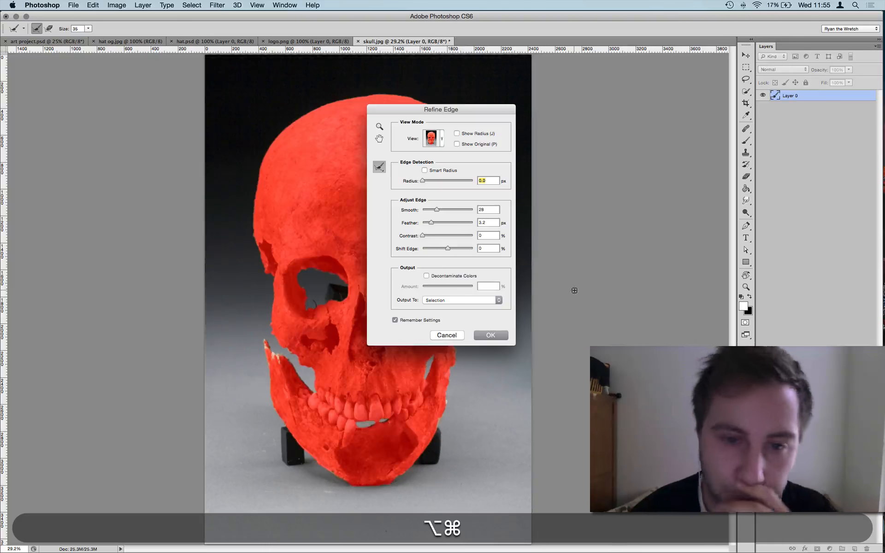
pyautogui.moveTo(421, 110); pyautogui.dragTo(598, 113)
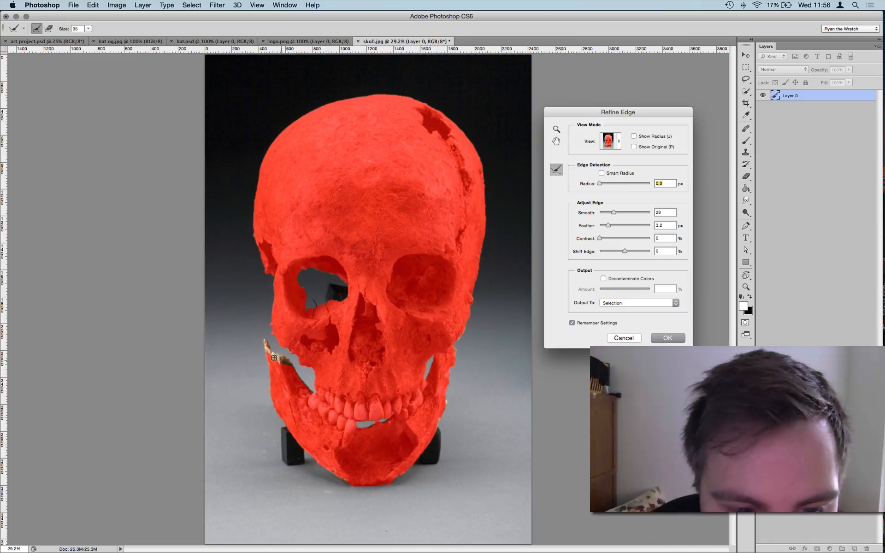
pyautogui.click(291, 351)
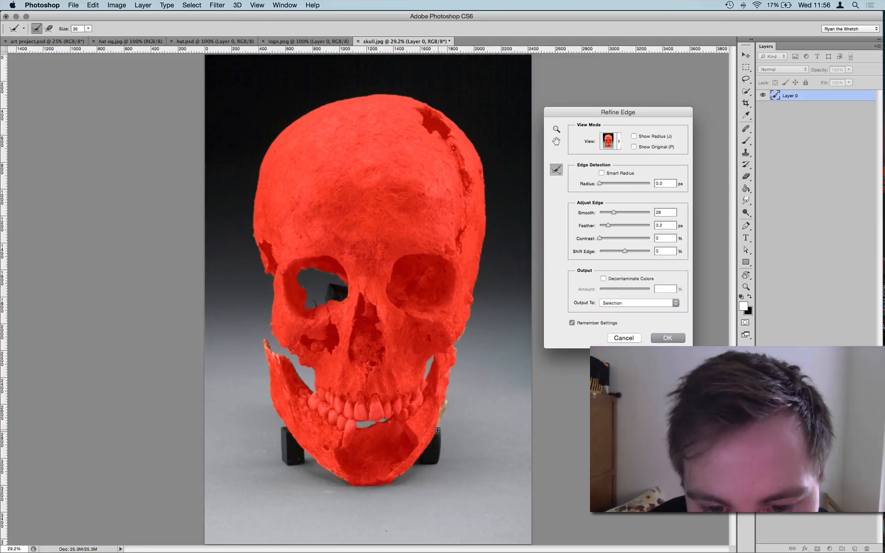
# Brush the Refine Radius tool along the gap between jaw and cheek and along the chin's lower edge
pyautogui.scroll(-5, 439, 430)
pyautogui.scroll(6, 422, 373)
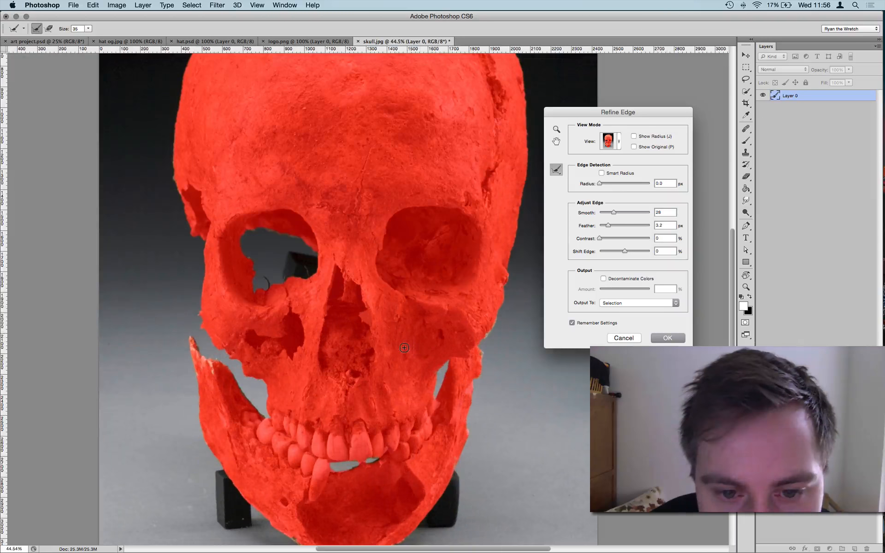
pyautogui.scroll(-2, 433, 349)
pyautogui.scroll(3, 433, 349)
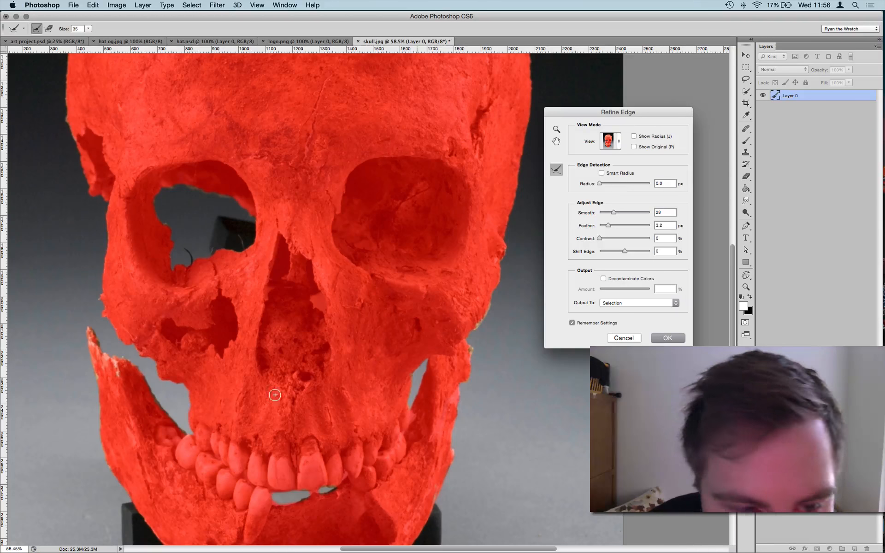
pyautogui.moveTo(165, 422)
pyautogui.mouseDown()
pyautogui.moveTo(178, 431)
pyautogui.moveTo(147, 381)
pyautogui.mouseUp()
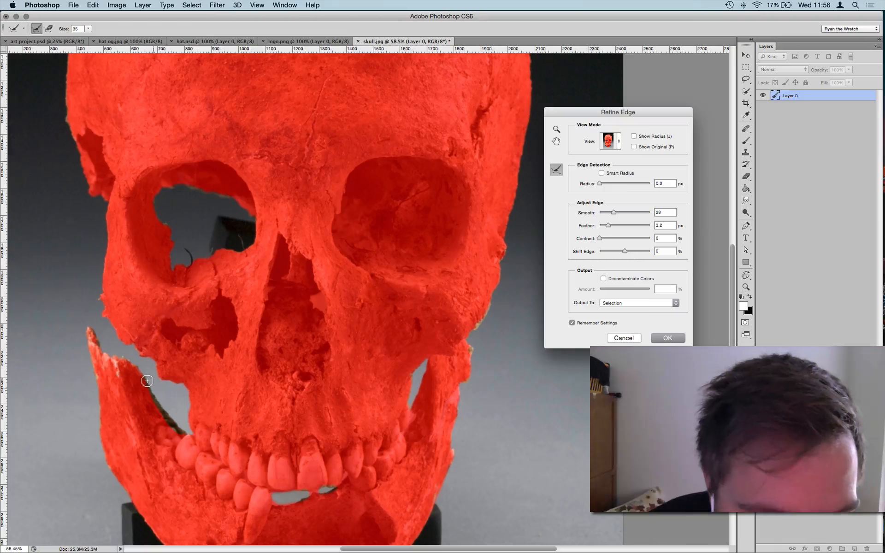
pyautogui.scroll(5, 390, 429)
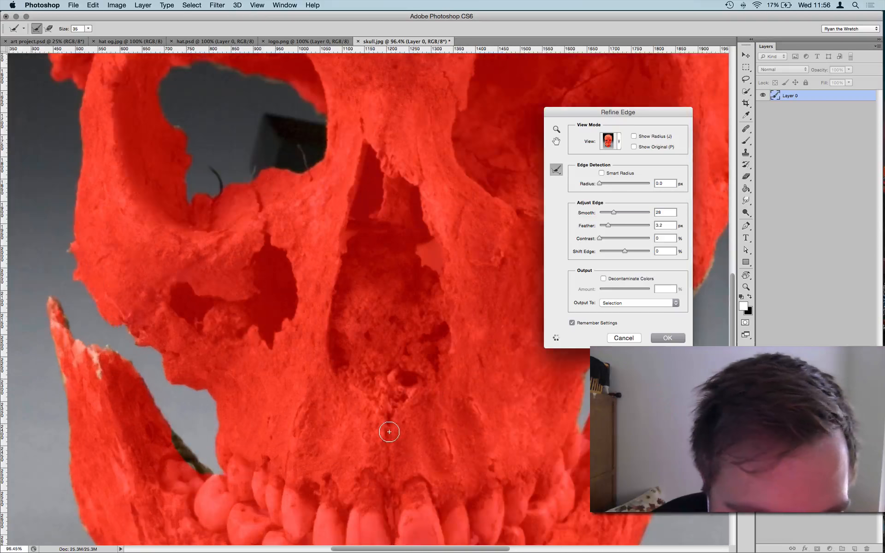
pyautogui.scroll(-2, 390, 426)
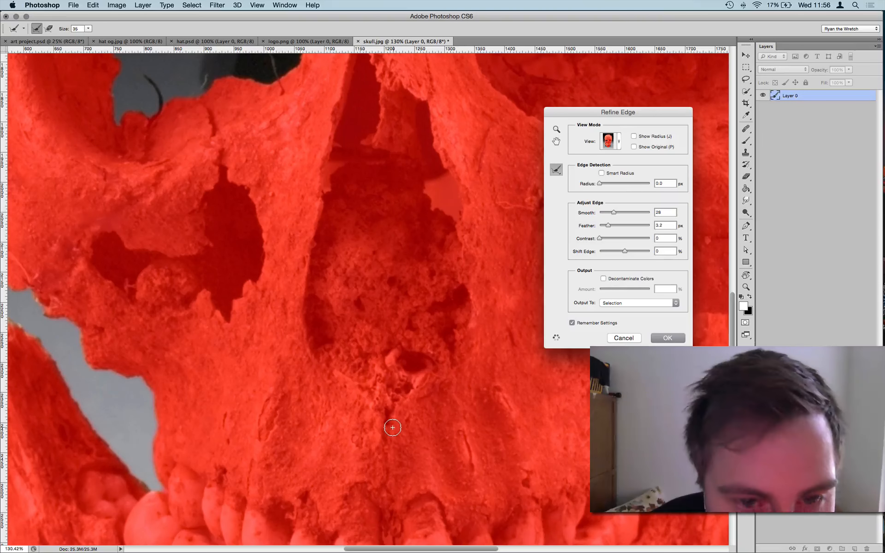
pyautogui.scroll(-5, 392, 428)
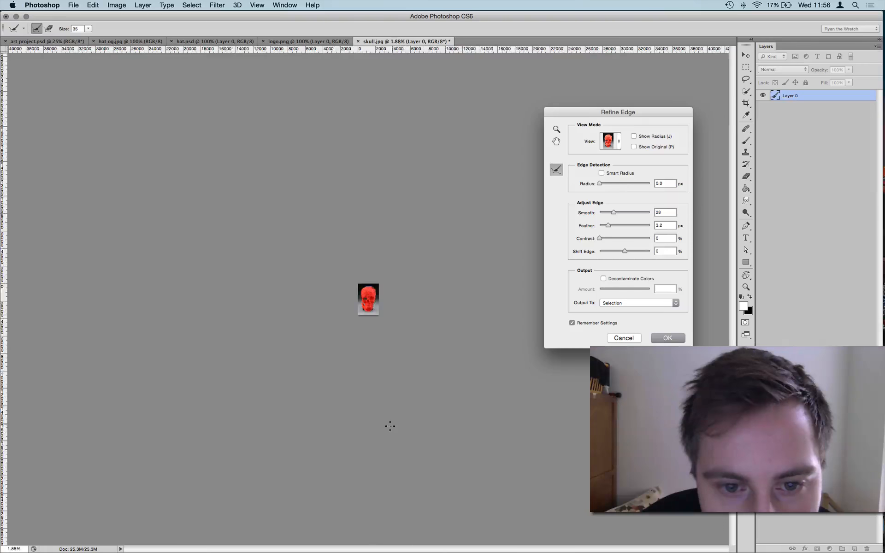
pyautogui.scroll(5, 390, 427)
pyautogui.scroll(-4, 392, 424)
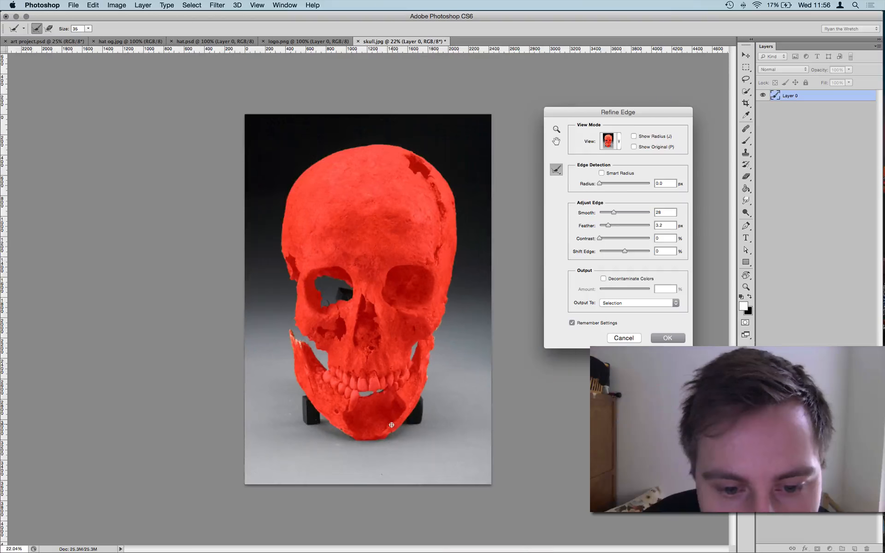
pyautogui.scroll(2, 392, 425)
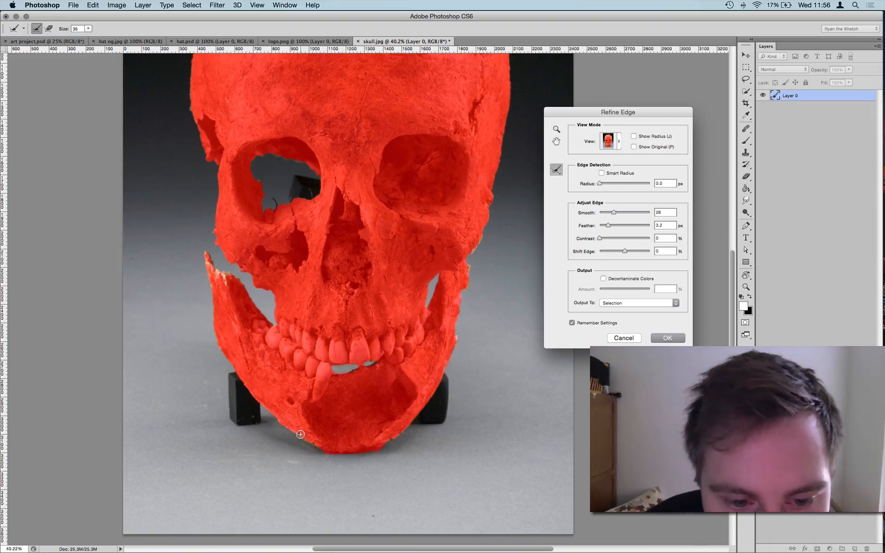
pyautogui.moveTo(322, 448); pyautogui.dragTo(325, 448)
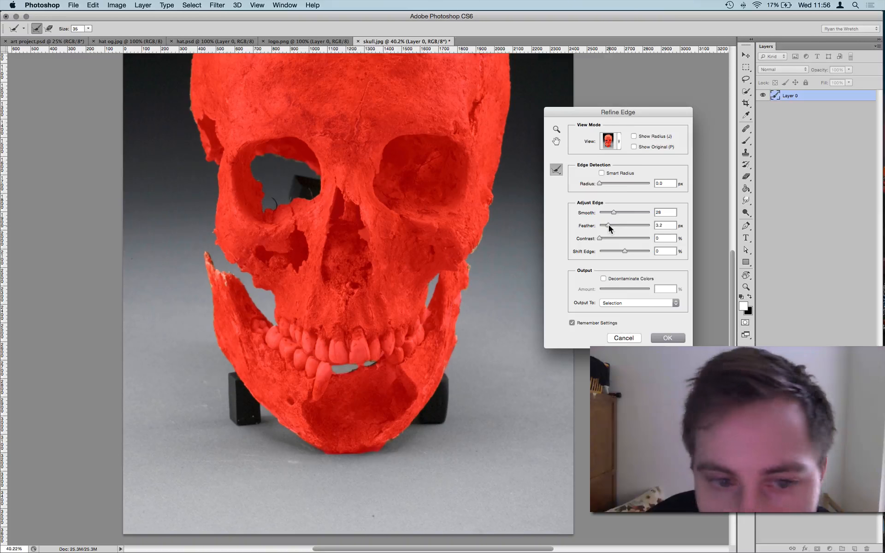
# Set the refined selection edge to Smooth 13 and Feather 4.2 px
pyautogui.moveTo(608, 225)
pyautogui.mouseDown()
pyautogui.moveTo(629, 225)
pyautogui.moveTo(611, 225)
pyautogui.mouseUp()
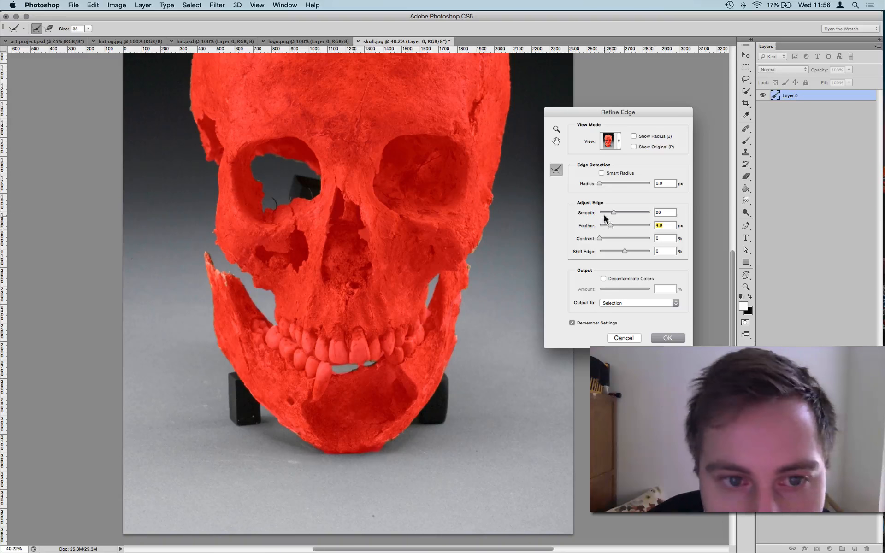
pyautogui.moveTo(605, 211); pyautogui.dragTo(562, 228)
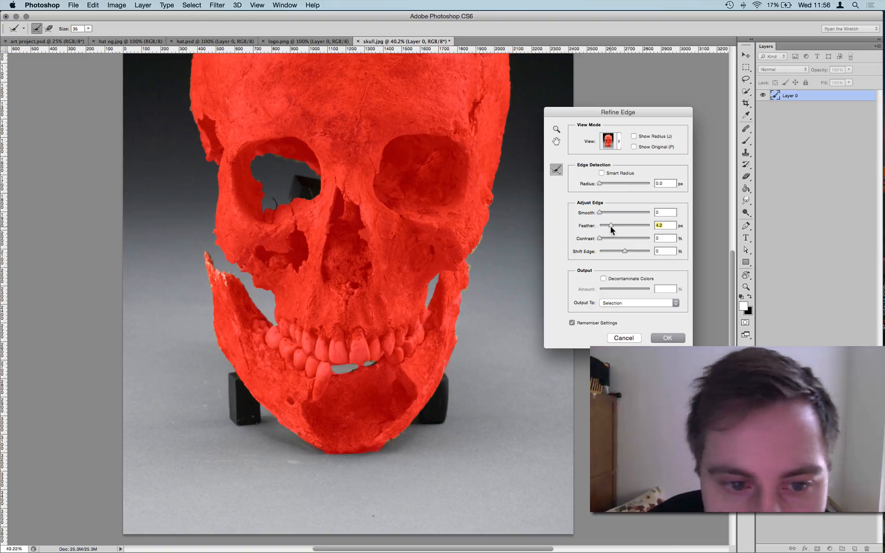
pyautogui.moveTo(601, 211); pyautogui.dragTo(606, 212)
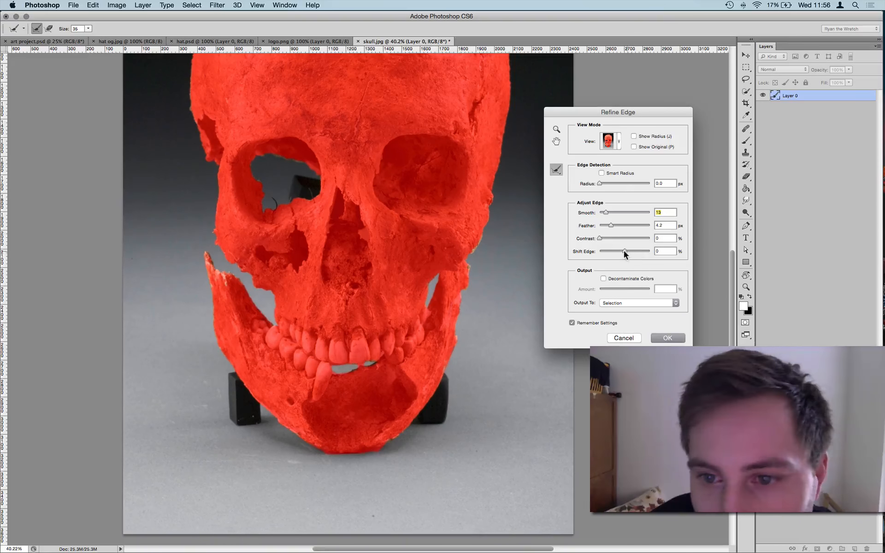
# Set the refined selection edge to Feather 4.7 px and Shift Edge -49%, and apply the refinement
pyautogui.moveTo(624, 250); pyautogui.dragTo(643, 252)
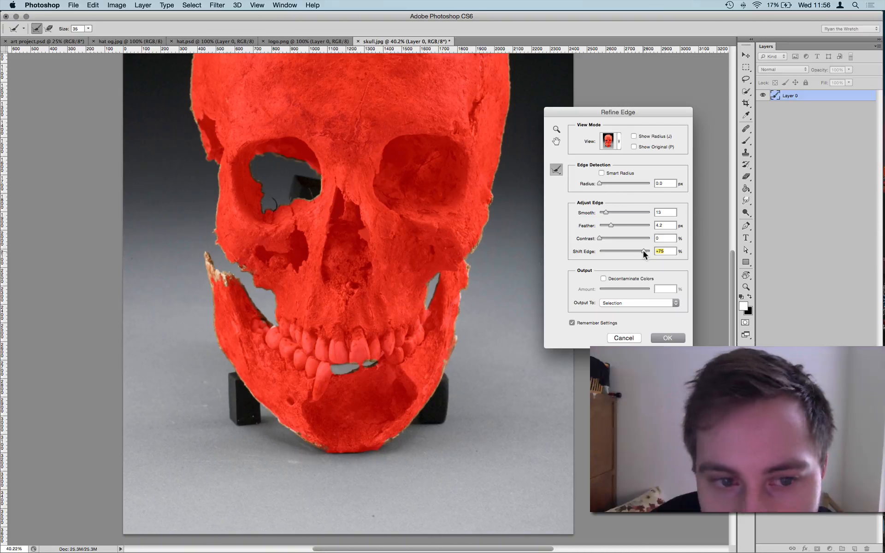
pyautogui.moveTo(641, 250); pyautogui.dragTo(612, 225)
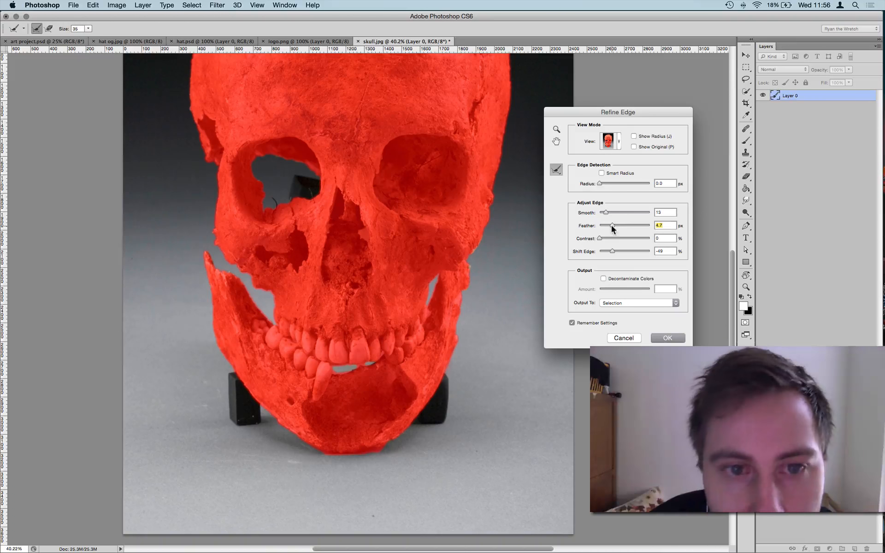
pyautogui.click(668, 338)
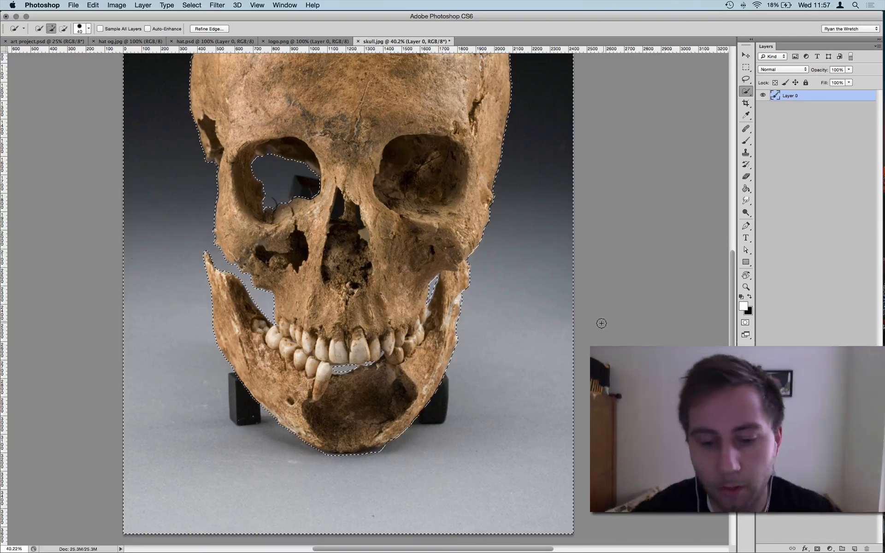
# Try deleting the selected backdrop from the skull layer and undo the deletion
pyautogui.press('BackSpace')
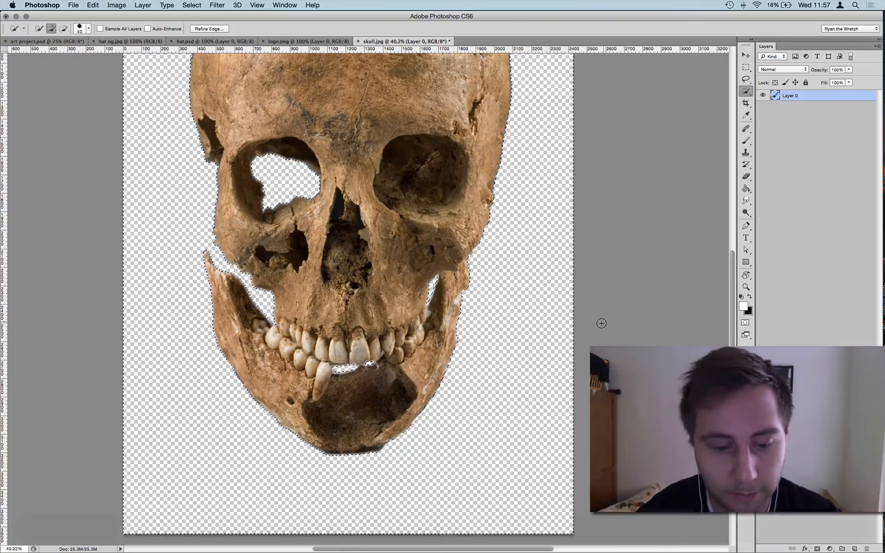
pyautogui.press('super')
pyautogui.press('super+z')
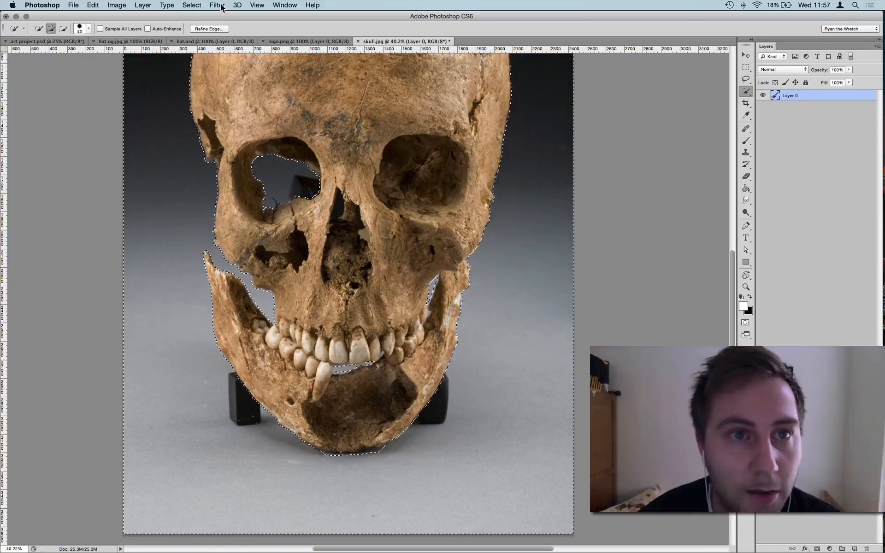
# Invert the backdrop selection so that it covers the skull
pyautogui.click(192, 6)
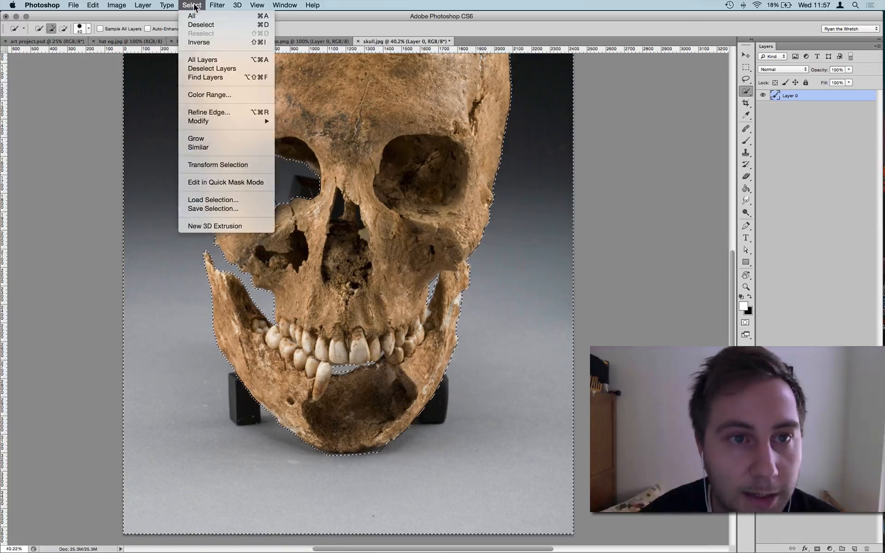
pyautogui.click(217, 42)
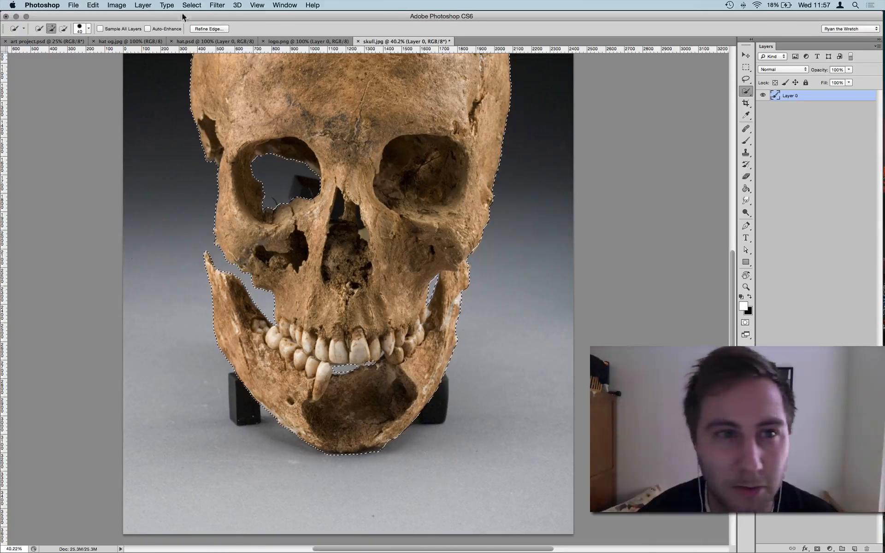
# Try duplicating the whole skull photo layer within skull.jpg using the default name, and undo the duplication
pyautogui.click(143, 5)
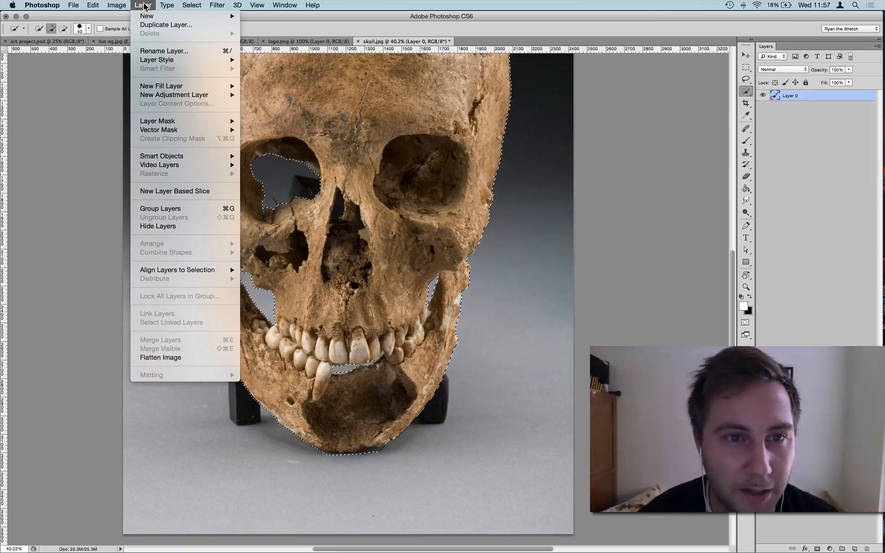
pyautogui.click(788, 198)
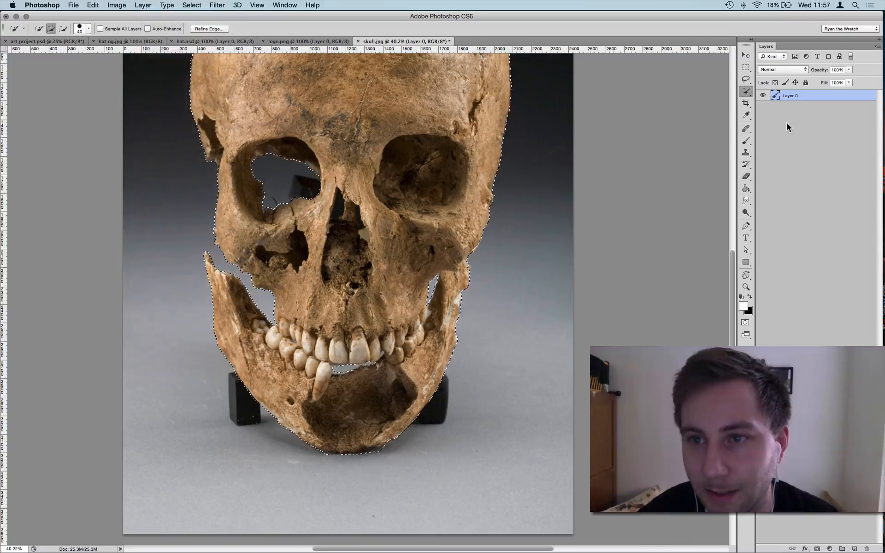
pyautogui.rightClick(798, 98)
pyautogui.click(756, 126)
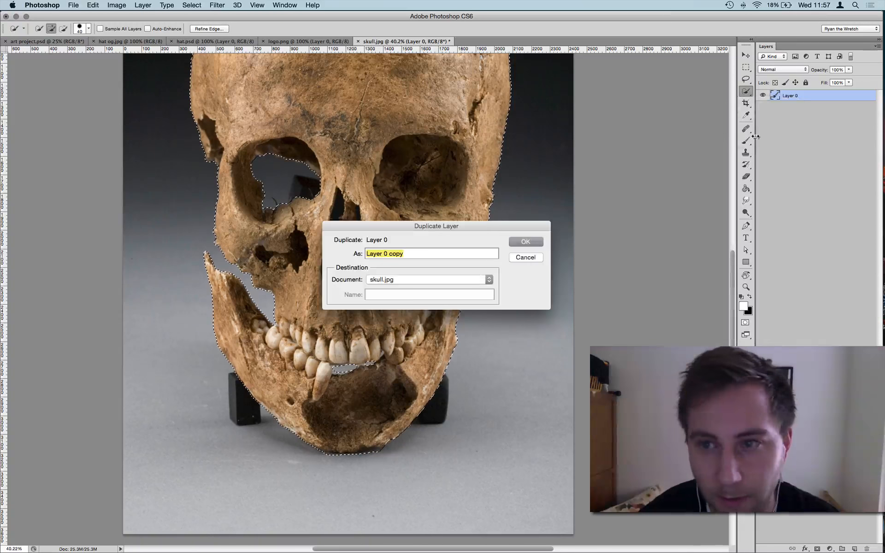
pyautogui.click(524, 243)
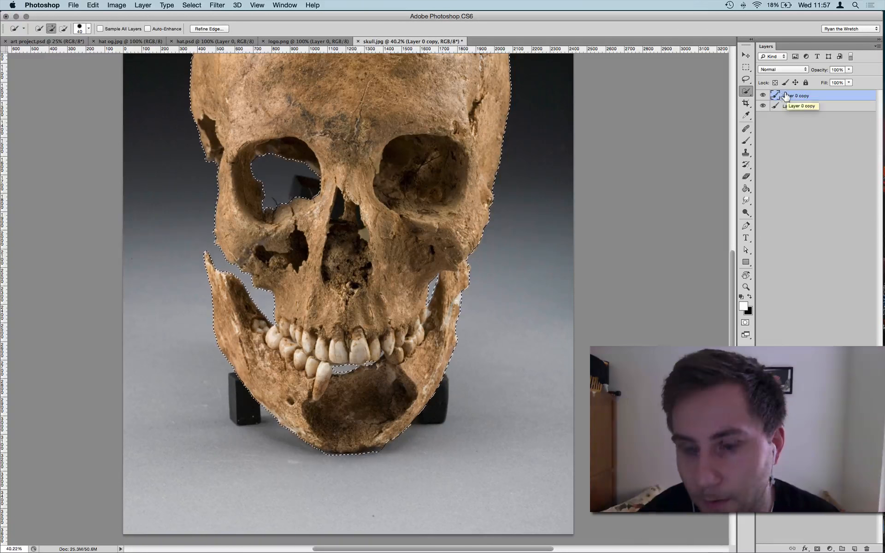
pyautogui.press('super+z')
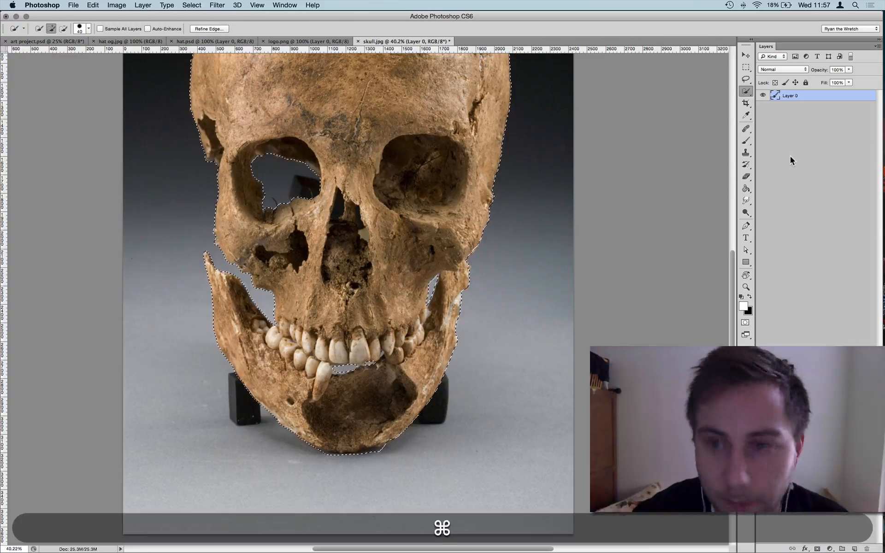
# Copy the selected skull onto its own new layer and hide the original photo layer
pyautogui.press('super+j')
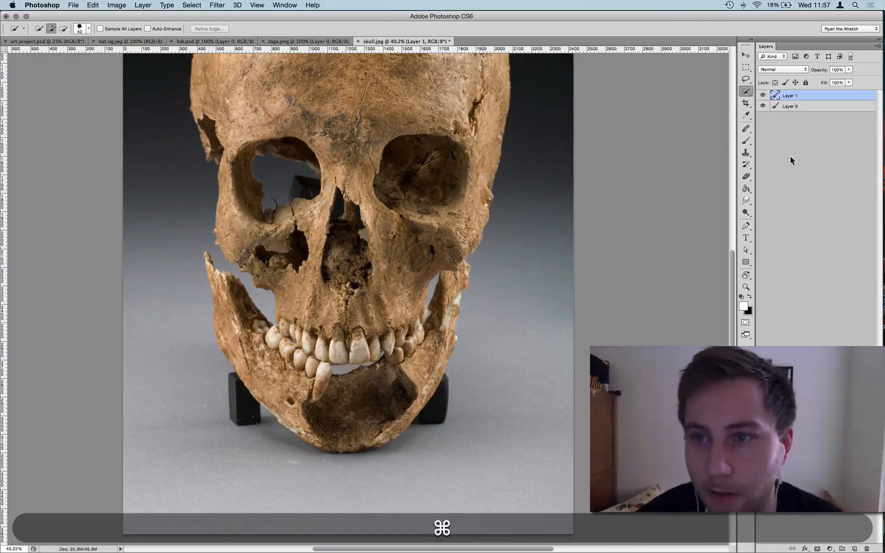
pyautogui.click(763, 106)
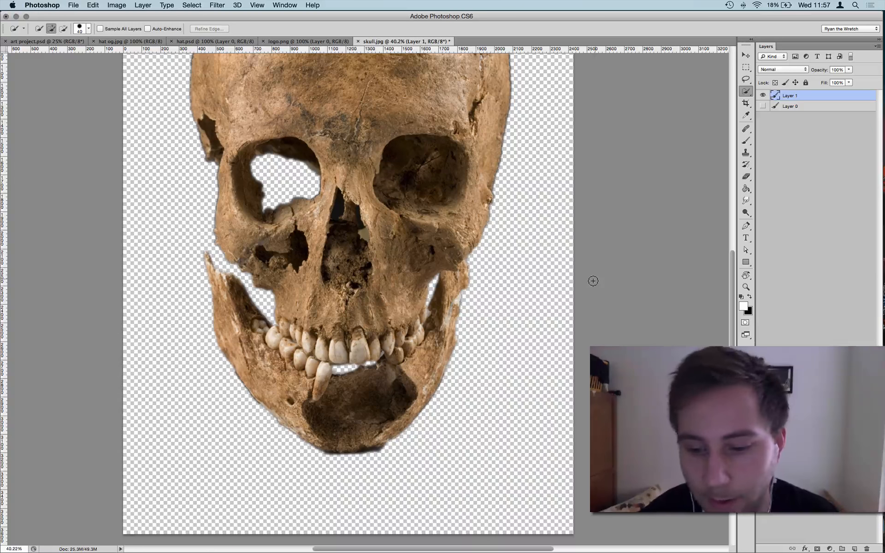
pyautogui.press('super+minus')
pyautogui.press('super+minus')
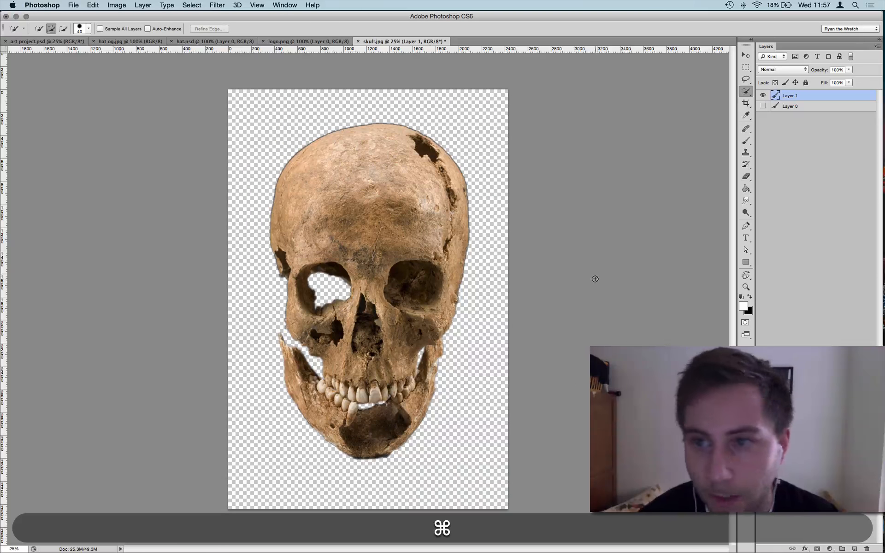
# Rename the cut-out layer "skull" and the original photo layer "og skull"
pyautogui.doubleClick(788, 96)
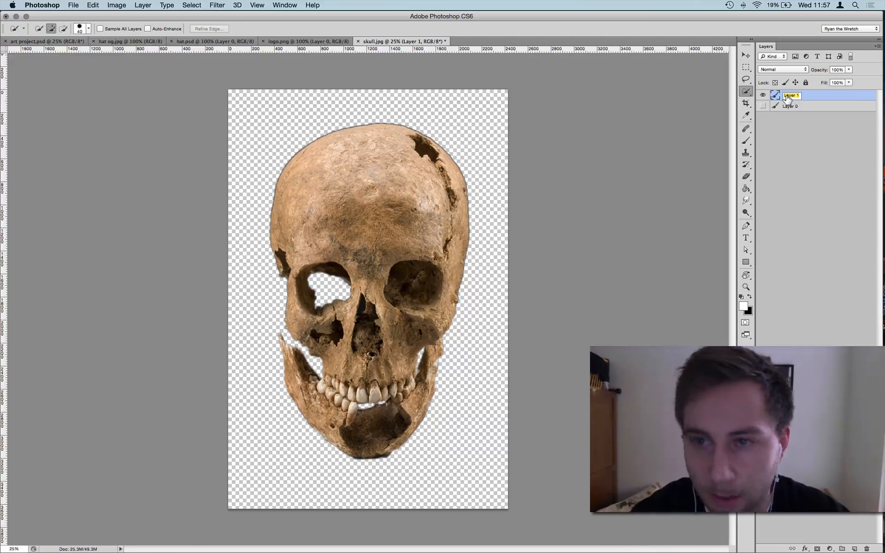
pyautogui.write('skull')
pyautogui.press('Return')
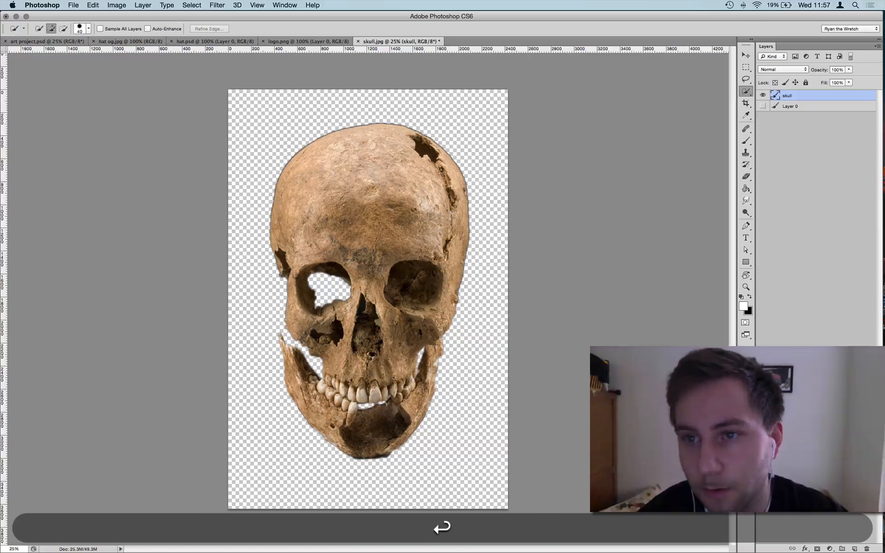
pyautogui.doubleClick(789, 106)
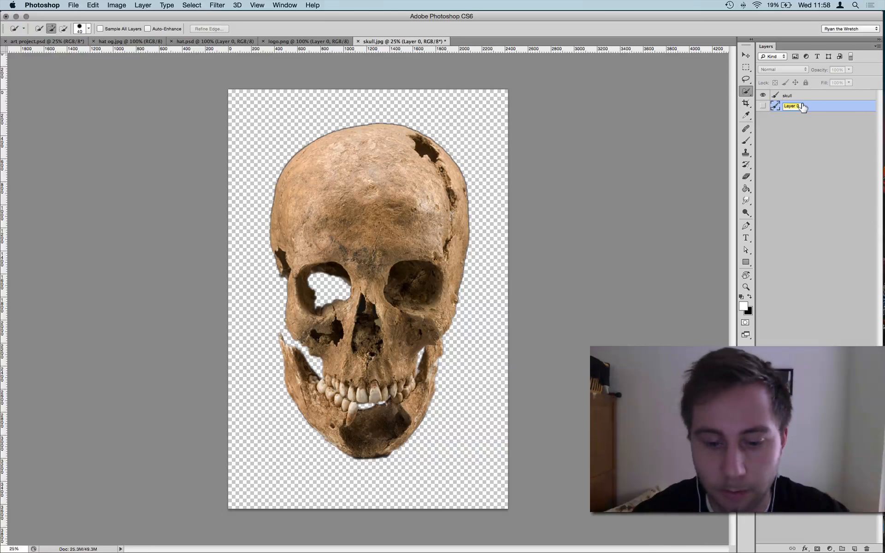
pyautogui.write('og skull')
pyautogui.press('Return')
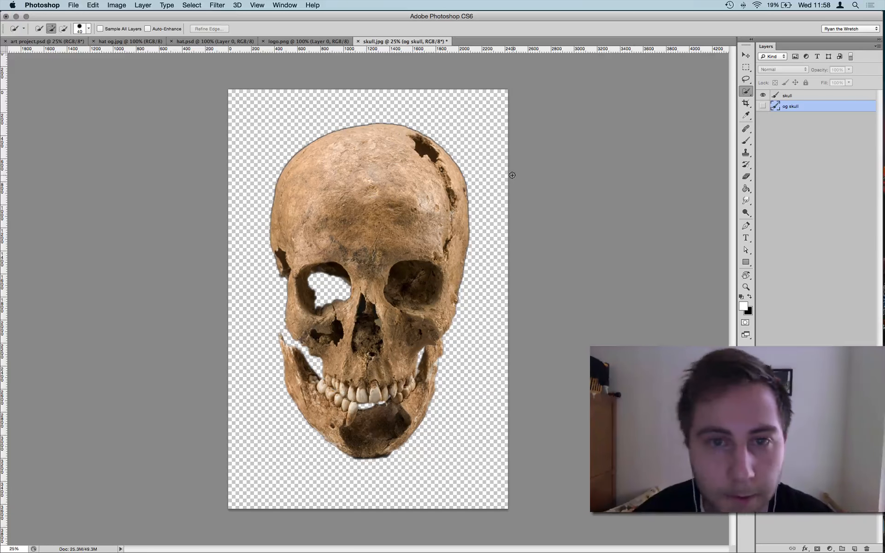
# Copy the whole crest from logo.png, paste it into skull.jpg, and move its layer above the skull layer
pyautogui.press('ctrl')
pyautogui.hotkey('ctrl', 'shift', 'Tab')
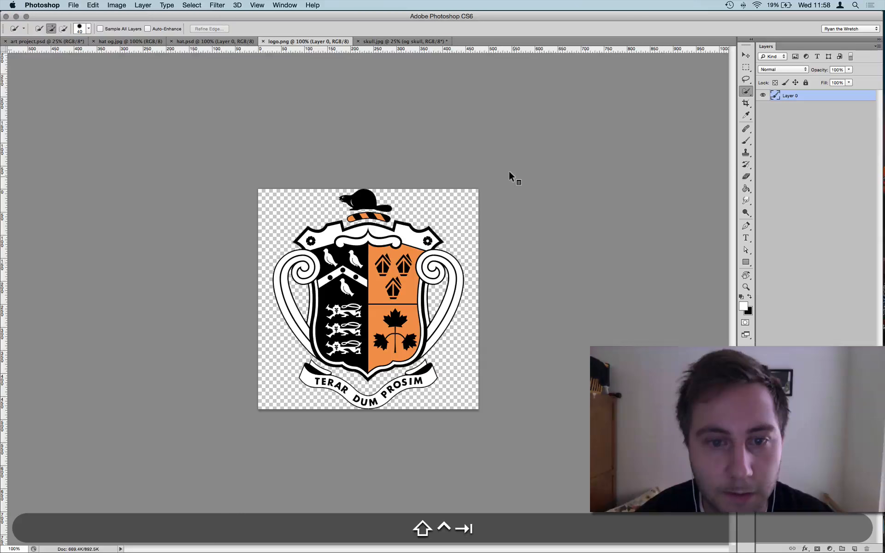
pyautogui.press('super+a')
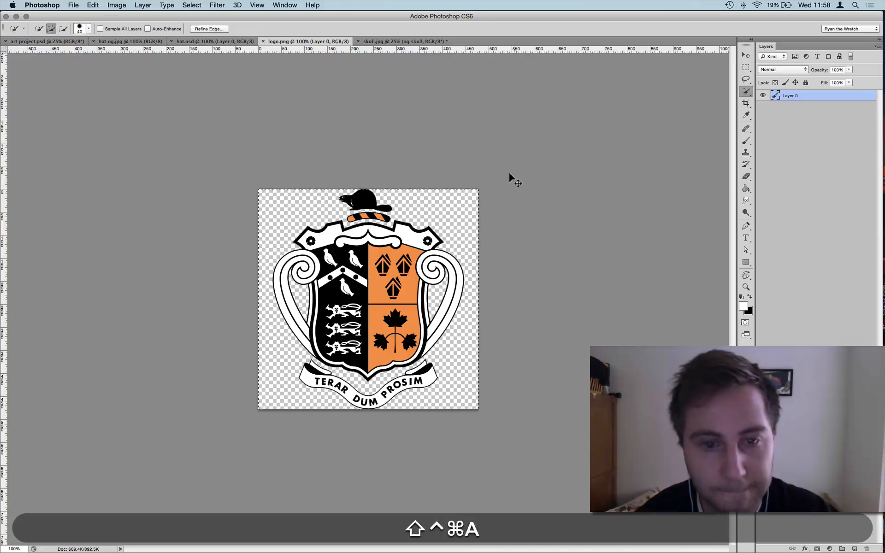
pyautogui.press('super+c')
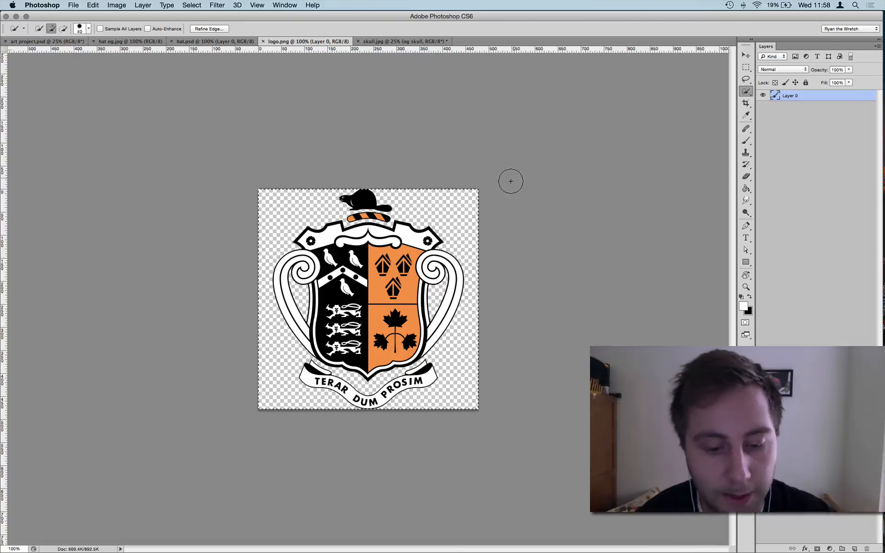
pyautogui.hotkey('ctrl', 'Tab')
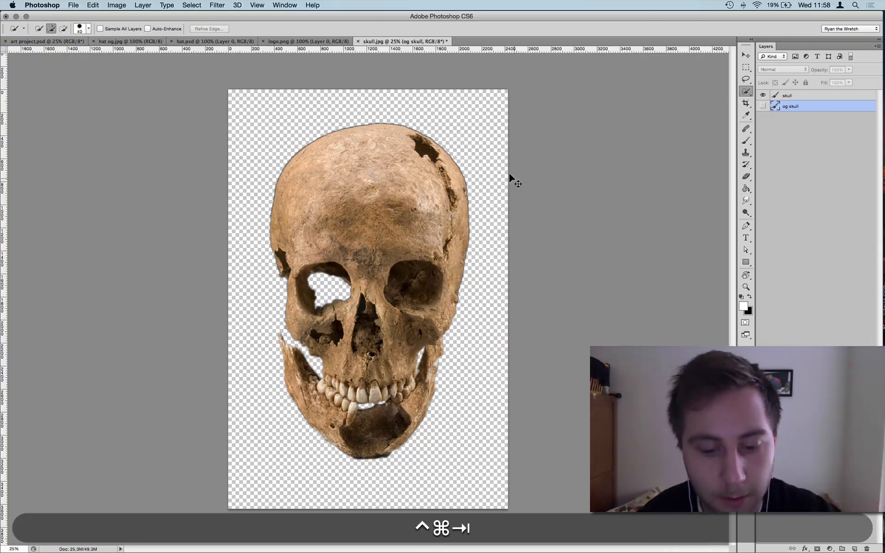
pyautogui.press('super+v')
pyautogui.click(528, 314)
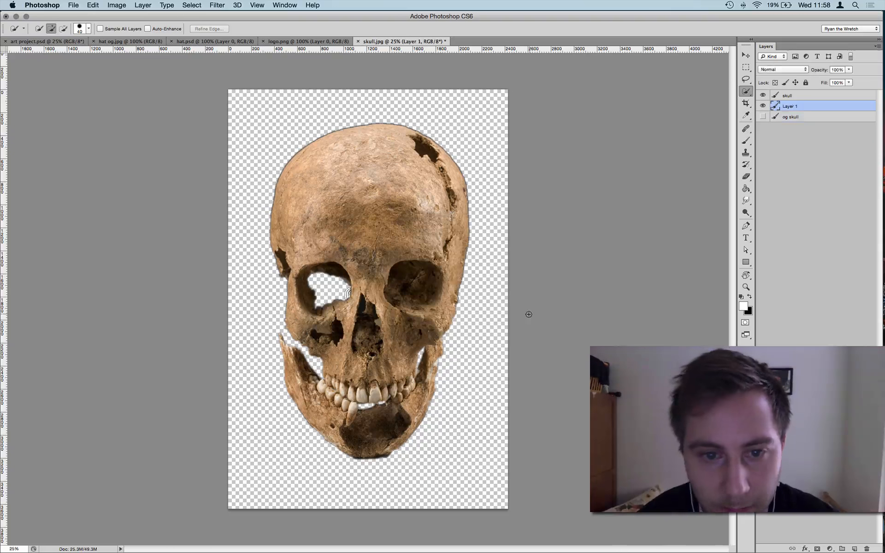
pyautogui.press('v')
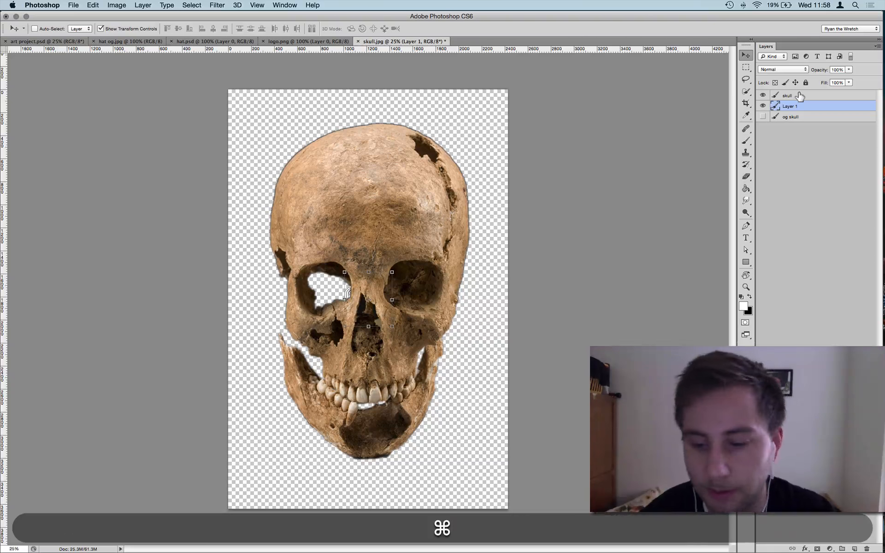
pyautogui.press('cmd+bracketright')
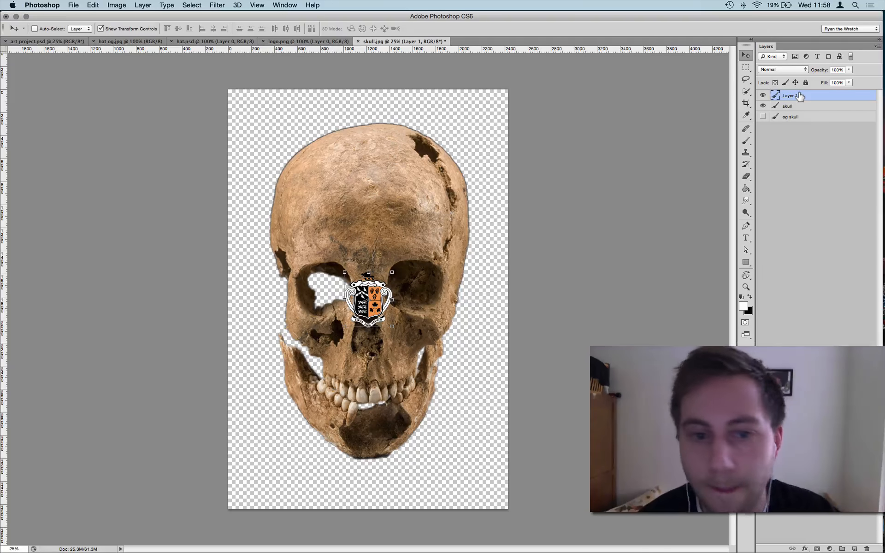
# Enlarge the crest proportionally about its centre until it spans nearly the full canvas width, and apply the transform
pyautogui.hotkey('alt', 'shift')
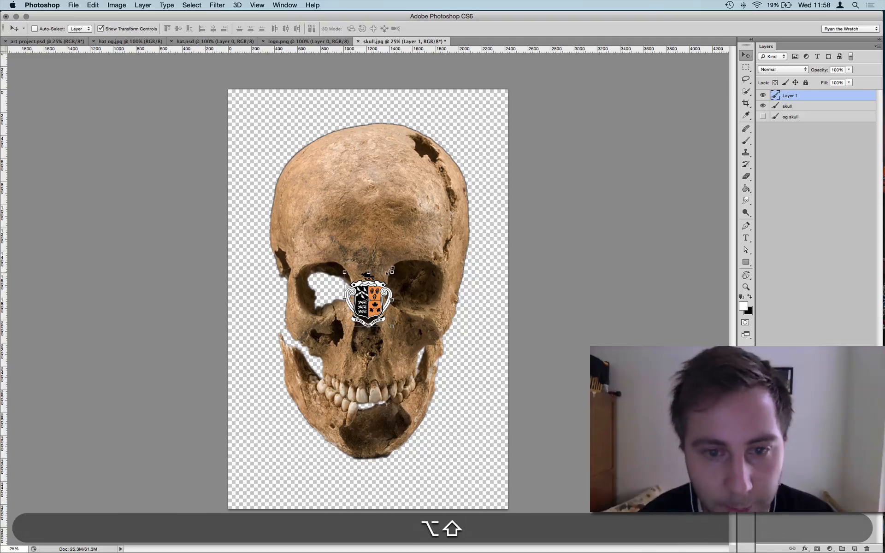
pyautogui.press('shift')
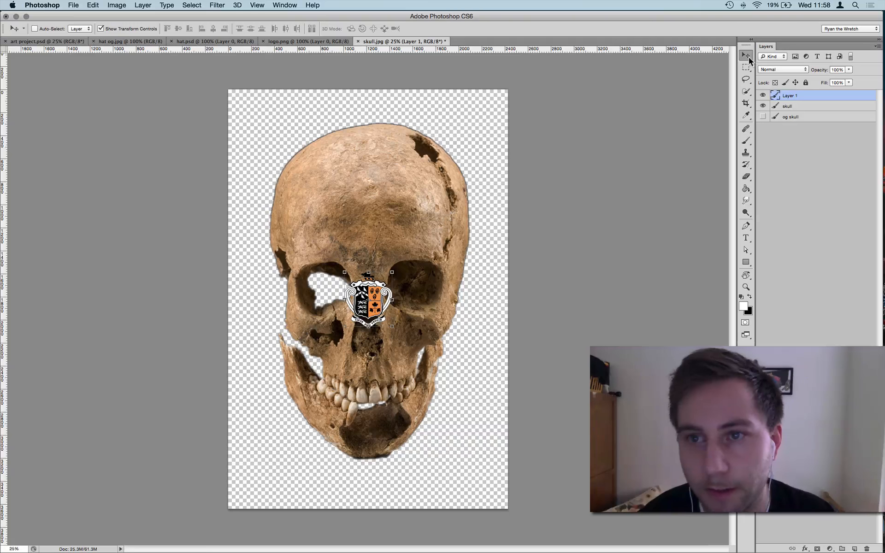
pyautogui.press('v')
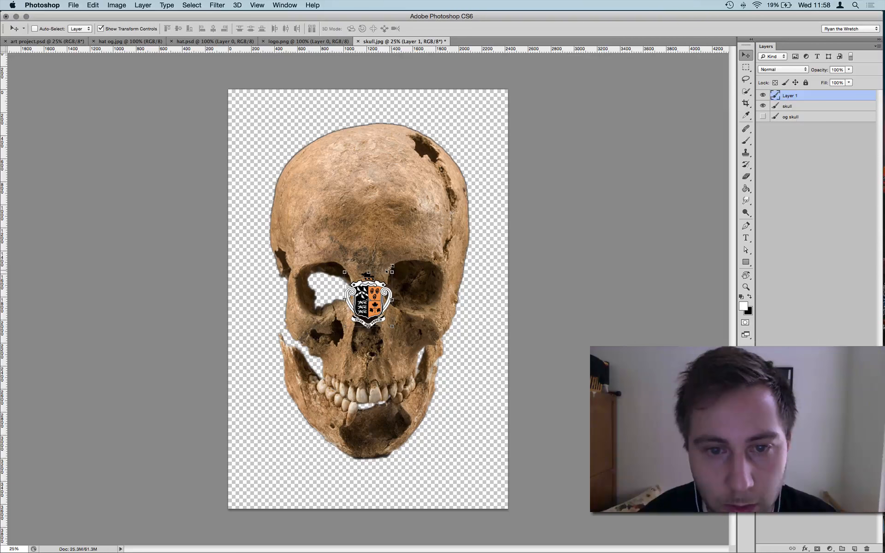
pyautogui.press('shift')
pyautogui.moveTo(389, 269); pyautogui.dragTo(491, 159)
pyautogui.press('Return')
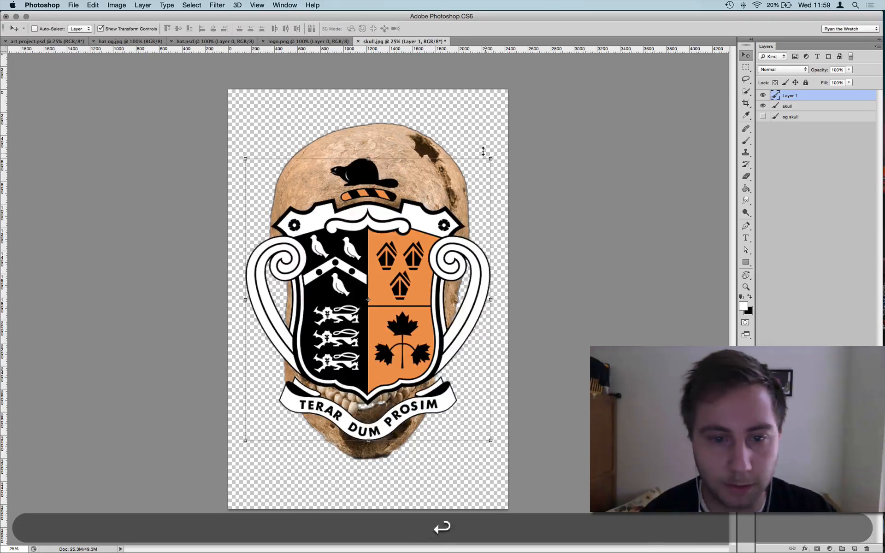
# Copy the whole artwork from art project.psd, paste it into skull.jpg, and send its layer to the bottom of the stack
pyautogui.hotkey('ctrl', 'Tab')
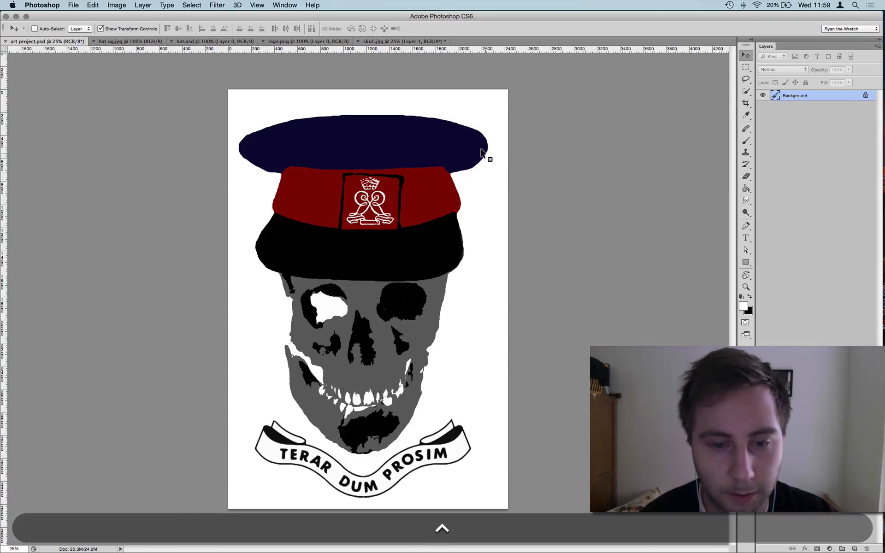
pyautogui.press('super+a')
pyautogui.press('super+c')
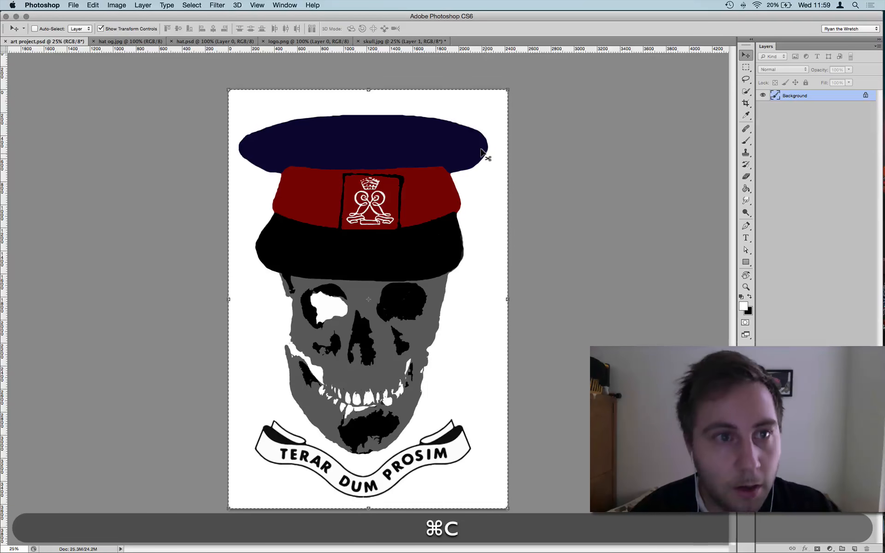
pyautogui.hotkey('ctrl', 'shift', 'Tab')
pyautogui.press('super+v')
pyautogui.press('super')
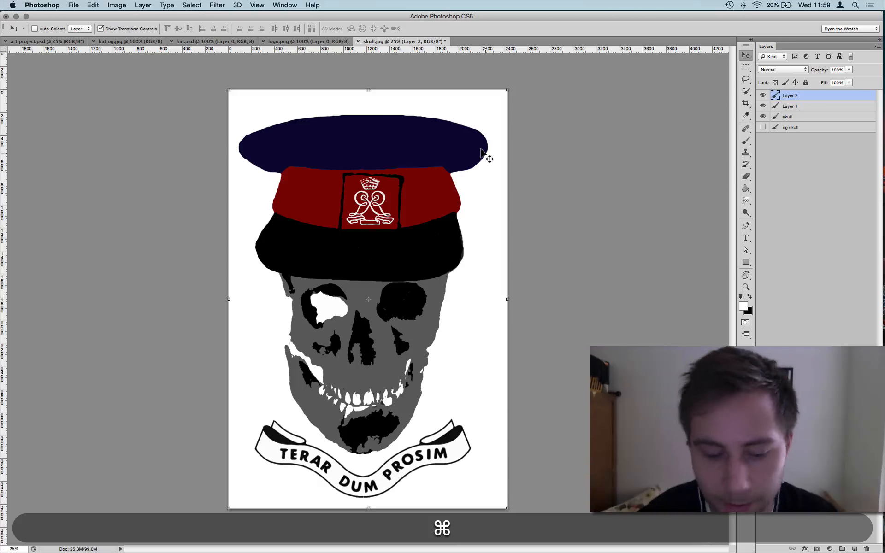
pyautogui.press('shift')
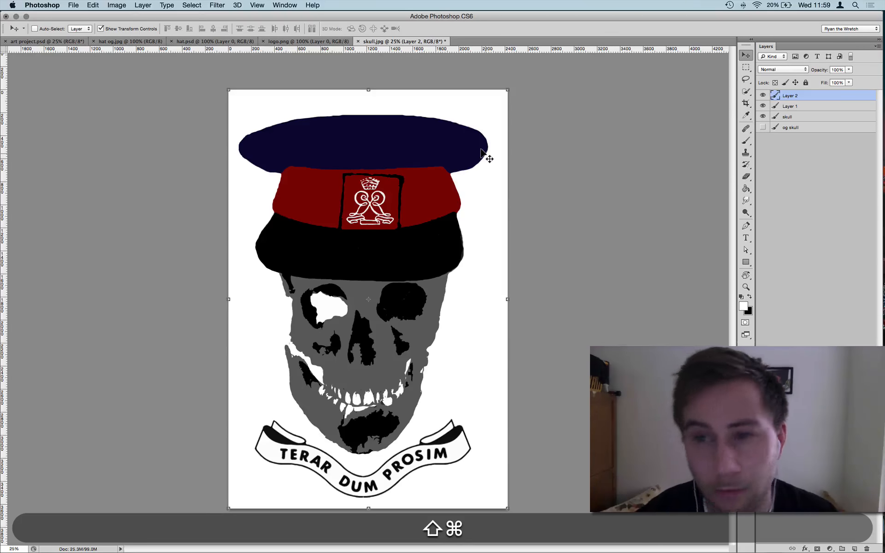
pyautogui.press('super+shift+bracketleft')
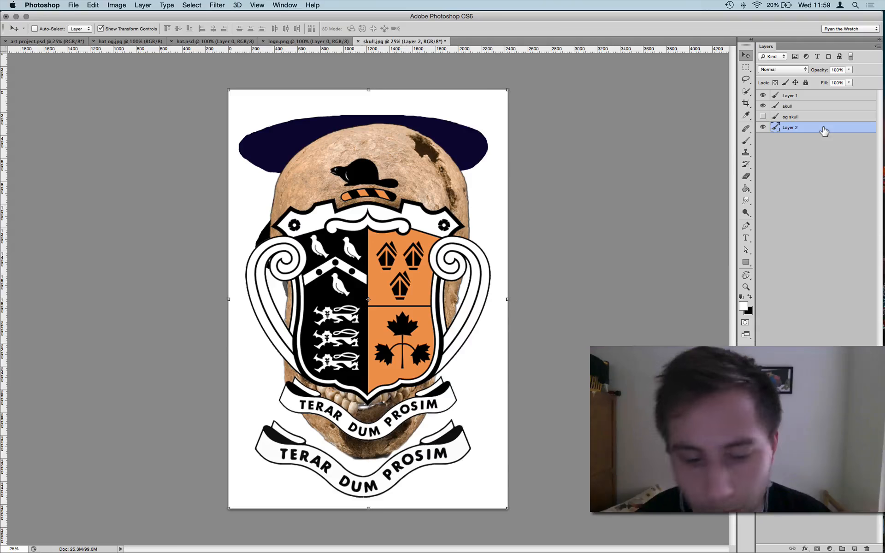
# Set the reference artwork layer's opacity to 50% and rename the layer "og"
pyautogui.press('v')
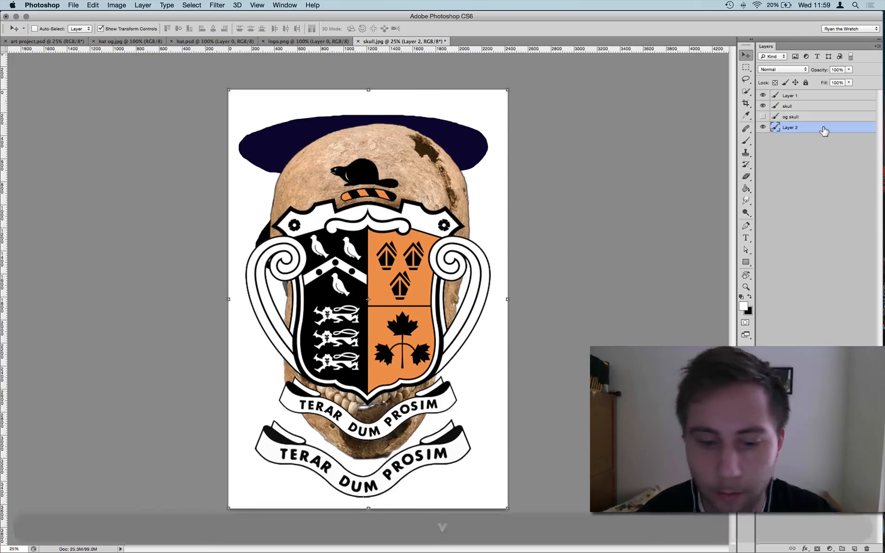
pyautogui.press('5')
pyautogui.press('0')
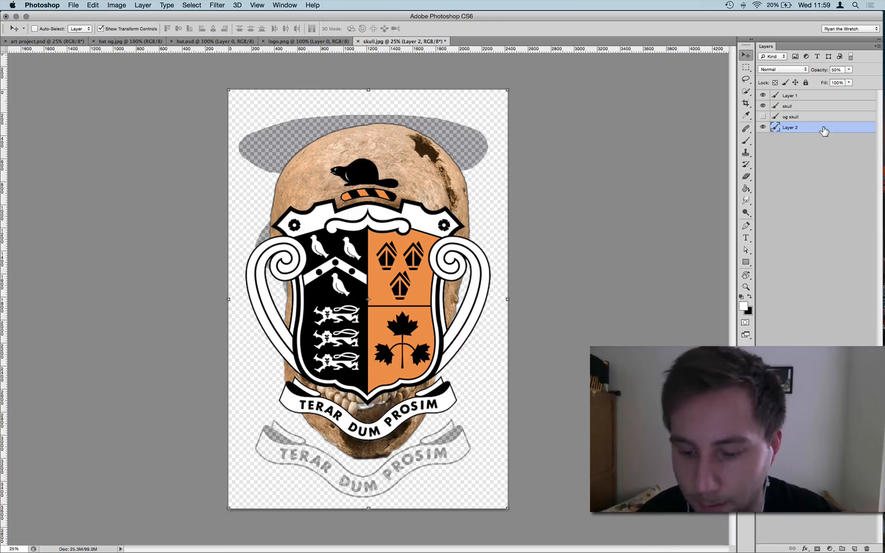
pyautogui.doubleClick(824, 130)
pyautogui.write('og')
pyautogui.press('Return')
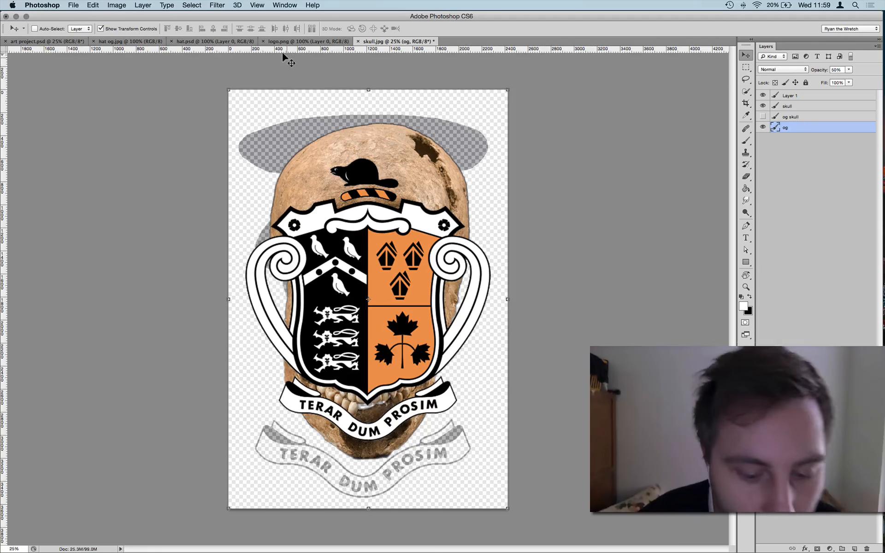
# Add a white (ffffff) Solid Color fill layer named "white bg" and place it at the bottom of the layer stack
pyautogui.click(211, 8)
pyautogui.moveTo(193, 8)
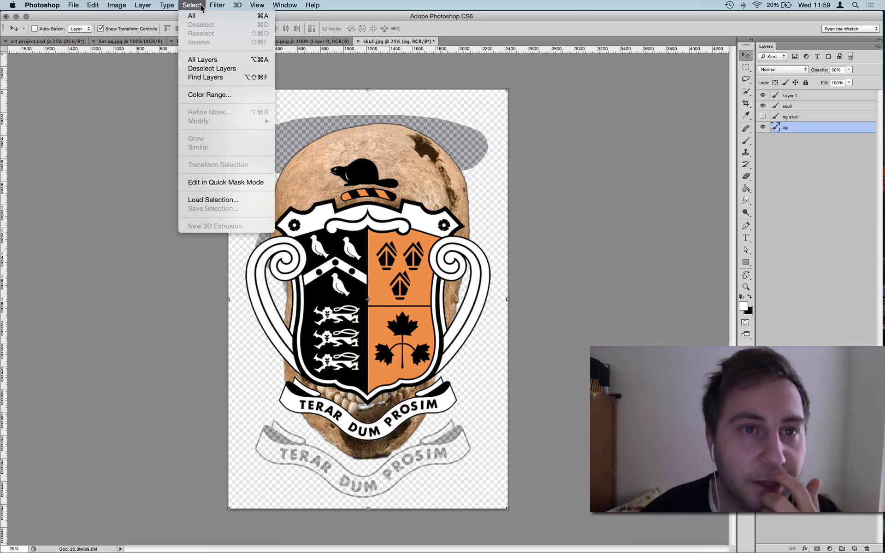
pyautogui.moveTo(144, 8)
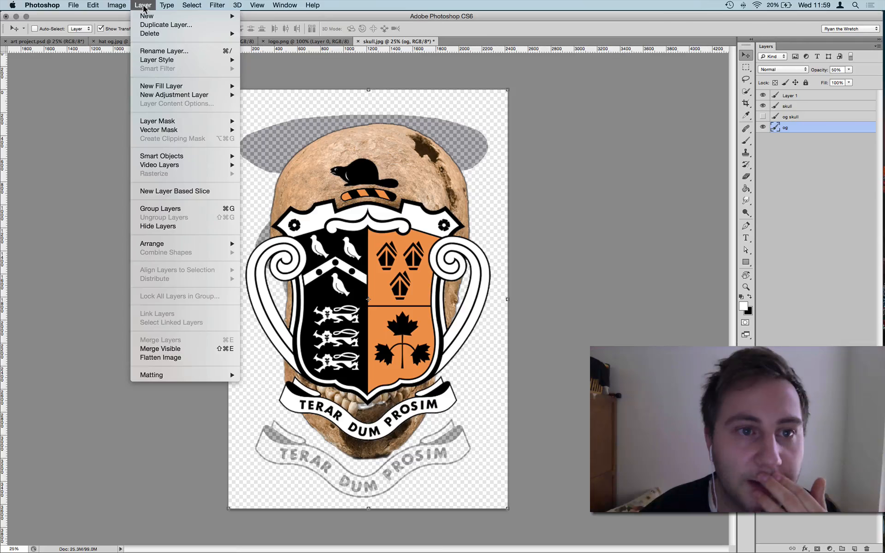
pyautogui.moveTo(192, 87)
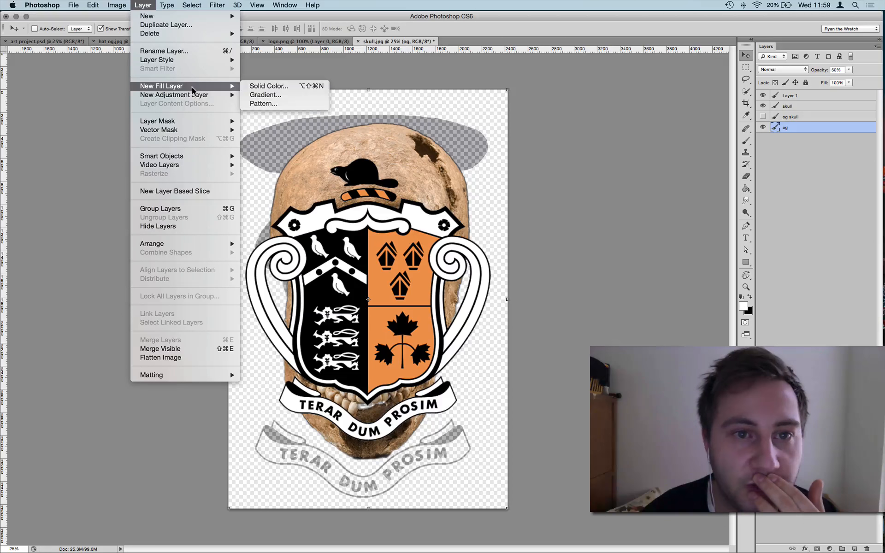
pyautogui.click(261, 87)
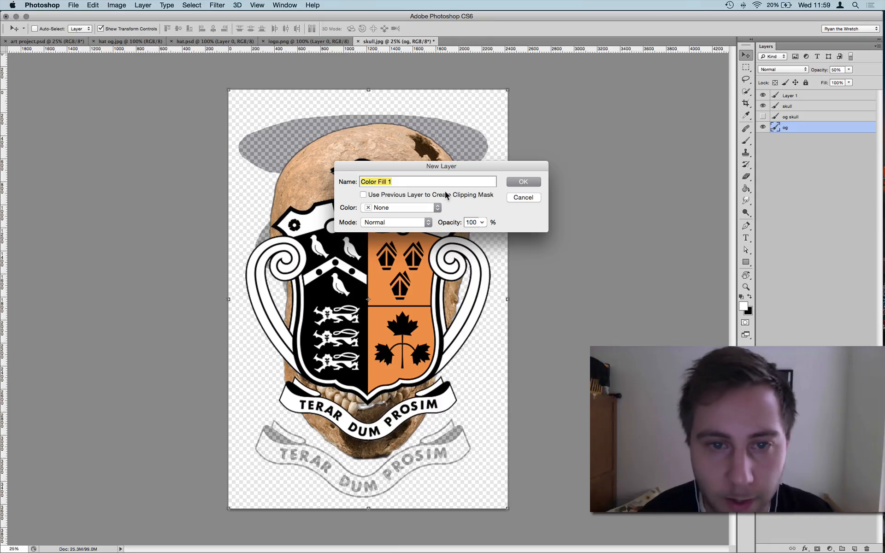
pyautogui.write('white bg')
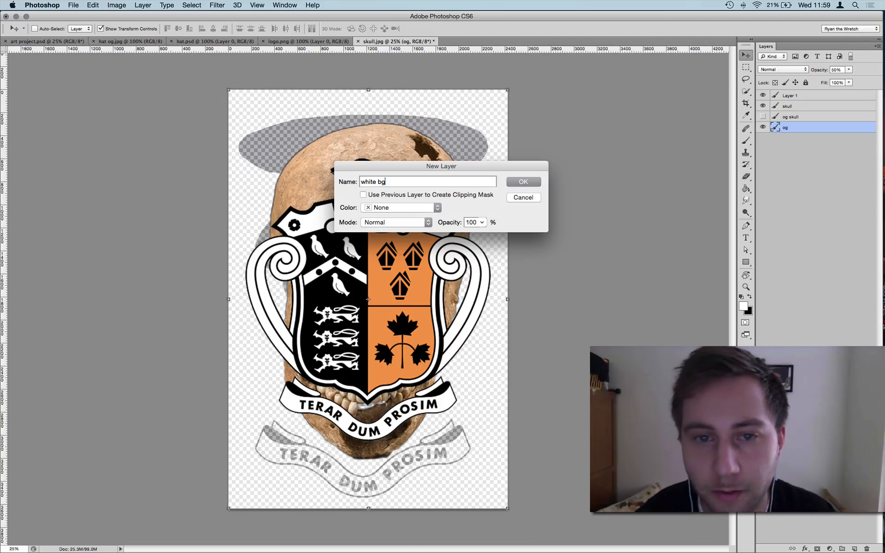
pyautogui.press('Return')
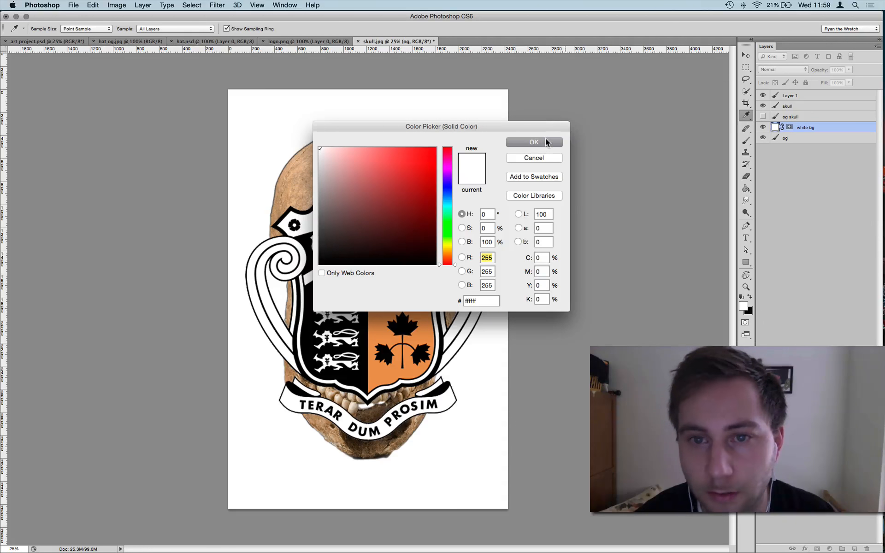
pyautogui.click(545, 140)
pyautogui.moveTo(802, 128); pyautogui.dragTo(803, 158)
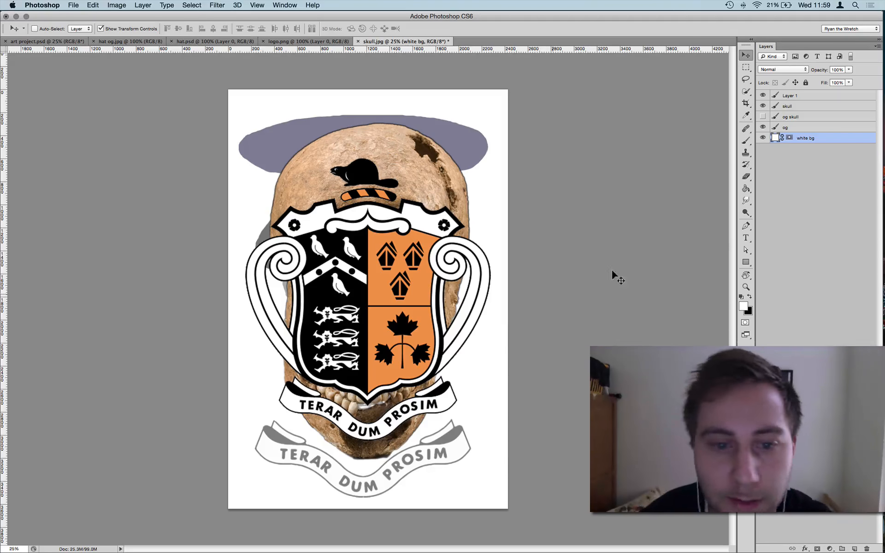
# Rename the crest layer "banner"
pyautogui.click(792, 96)
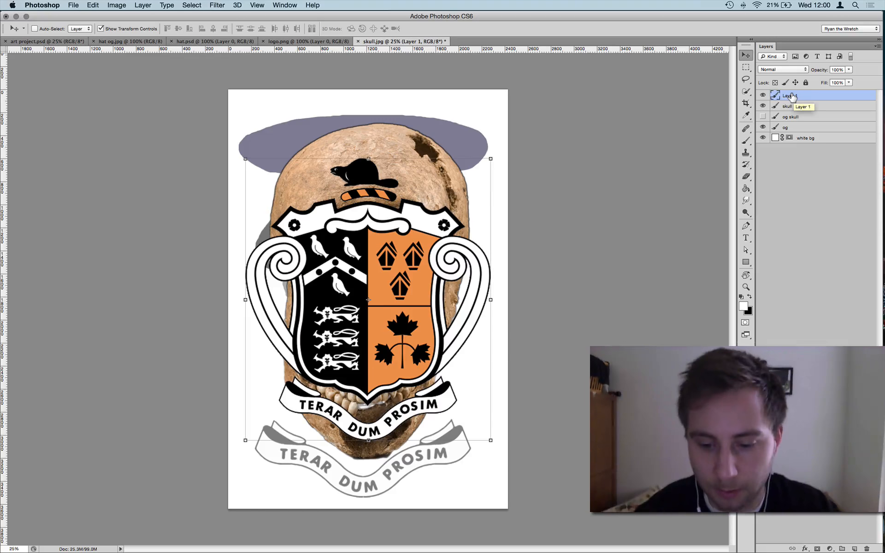
pyautogui.doubleClick(792, 96)
pyautogui.write('banner')
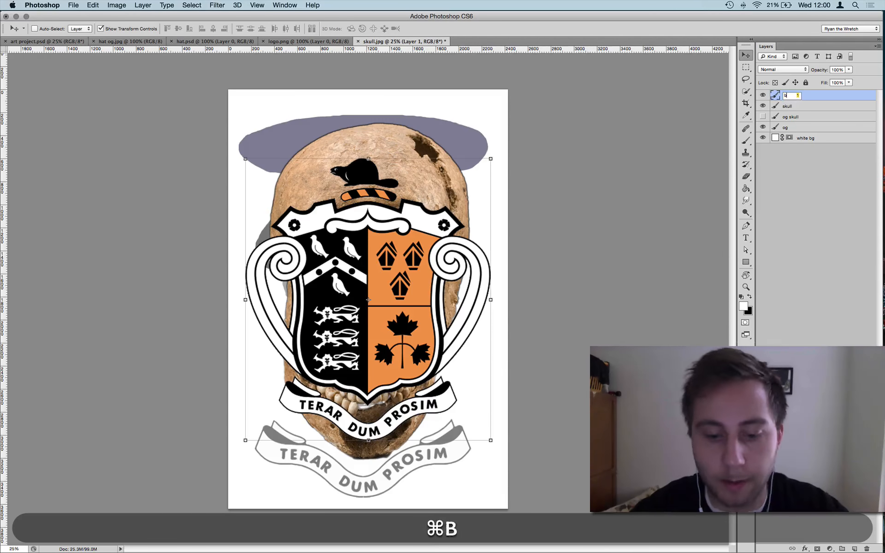
pyautogui.press('Return')
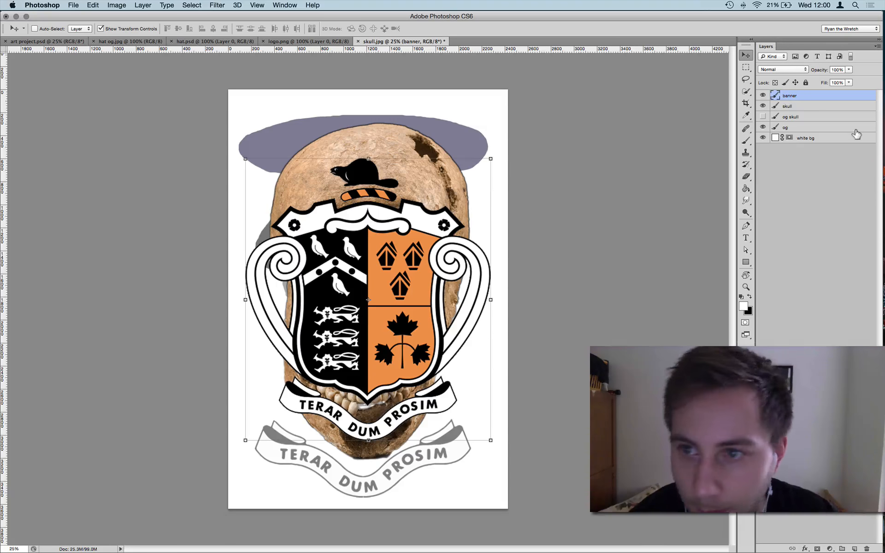
# Lasso the beaver, shield and scrolls above the ribbon on the banner layer, delete them, and clear the selection
pyautogui.click(746, 79)
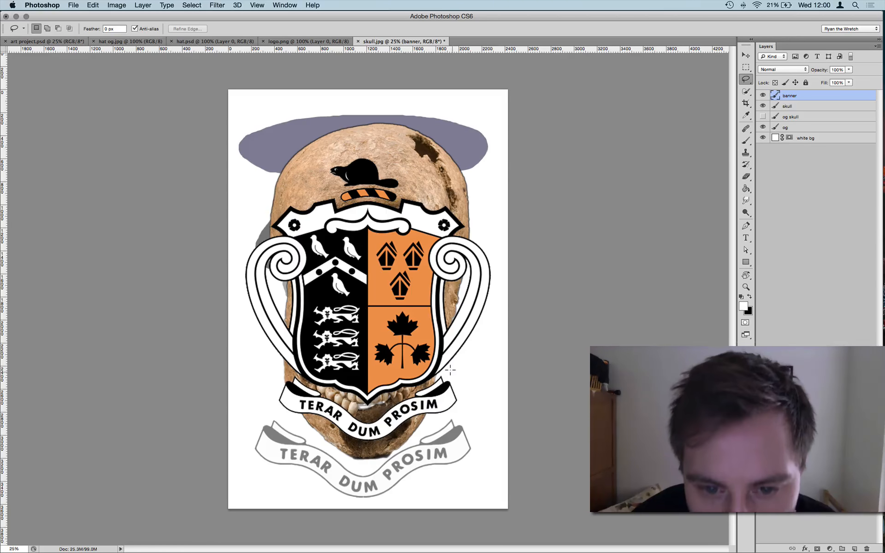
pyautogui.moveTo(443, 370)
pyautogui.mouseDown()
pyautogui.moveTo(372, 406)
pyautogui.moveTo(353, 406)
pyautogui.moveTo(284, 370)
pyautogui.moveTo(235, 326)
pyautogui.moveTo(220, 181)
pyautogui.moveTo(408, 137)
pyautogui.moveTo(491, 183)
pyautogui.moveTo(536, 262)
pyautogui.moveTo(528, 336)
pyautogui.mouseUp()
pyautogui.scroll(-5, 530, 335)
pyautogui.scroll(5, 480, 322)
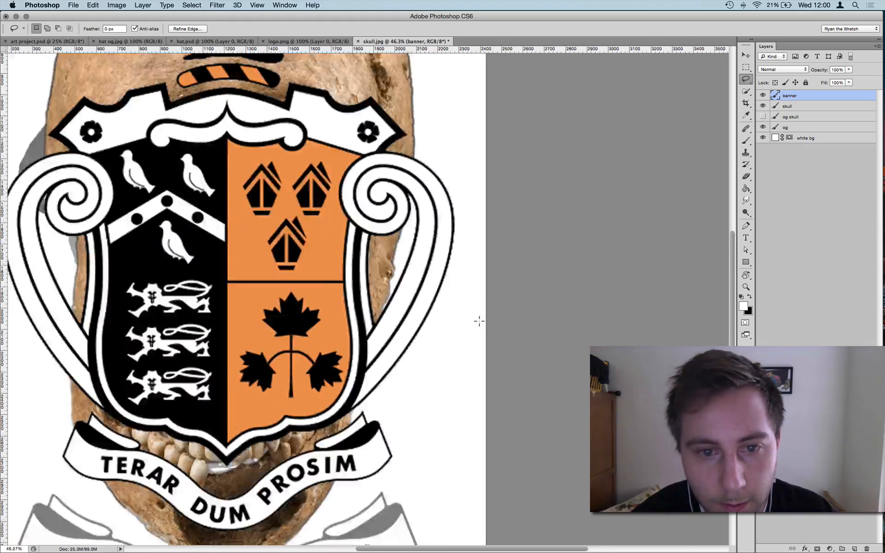
pyautogui.scroll(-3, 479, 321)
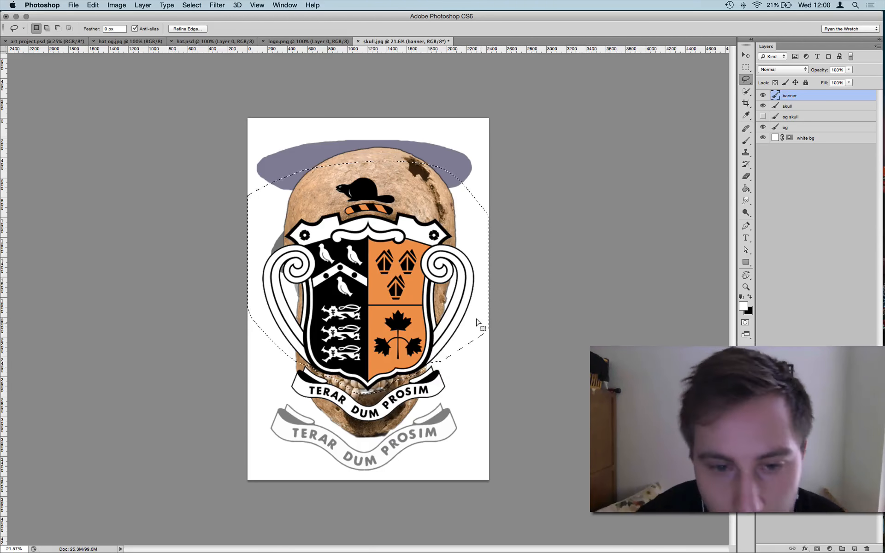
pyautogui.press('BackSpace')
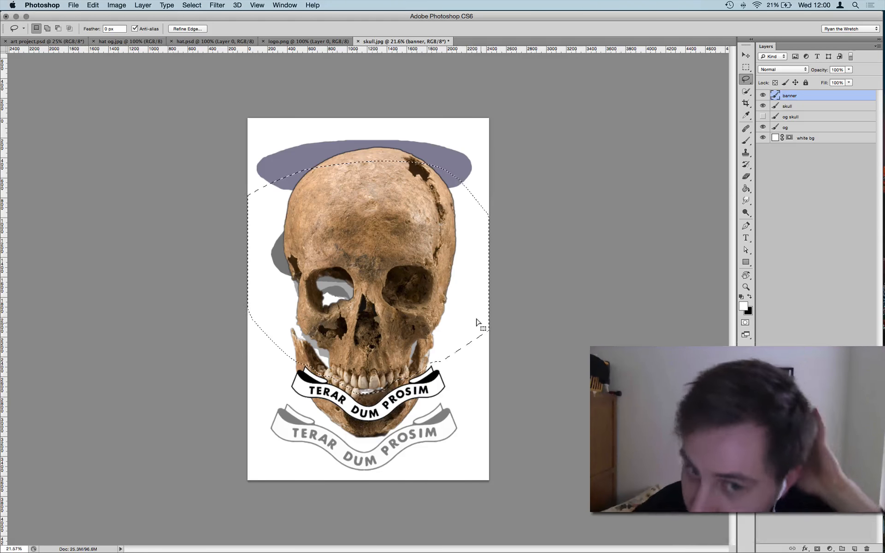
pyautogui.press('super+d')
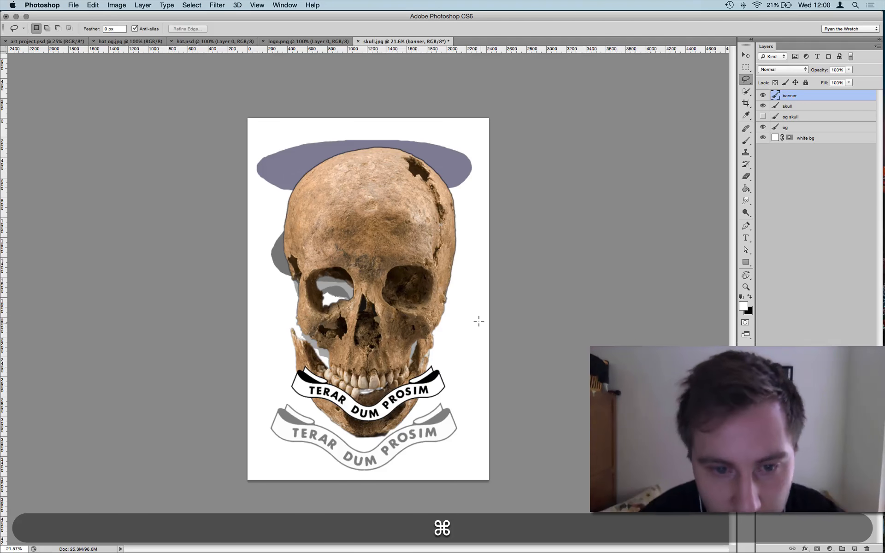
# Examine the edges and lettering of the remaining ribbon at 100% zoom, and return to the whole canvas
pyautogui.press('super+equal')
pyautogui.press('super+equal')
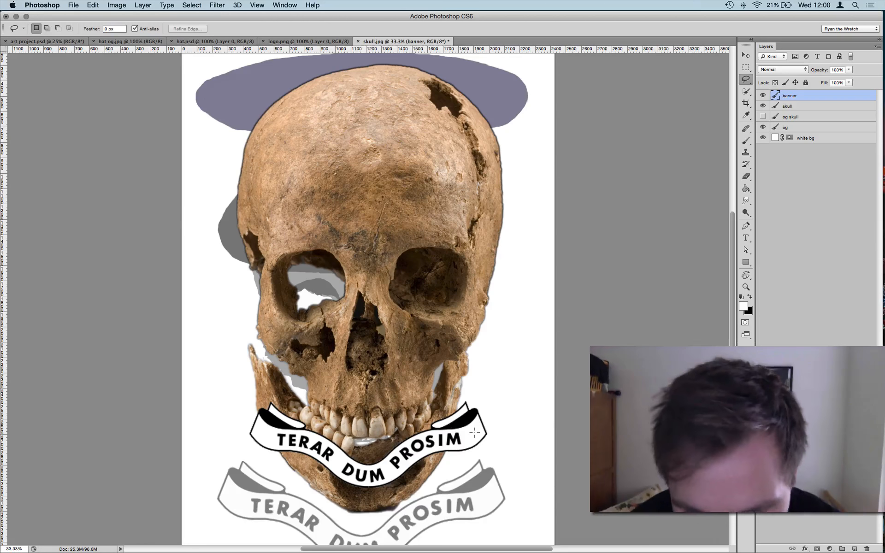
pyautogui.press('v')
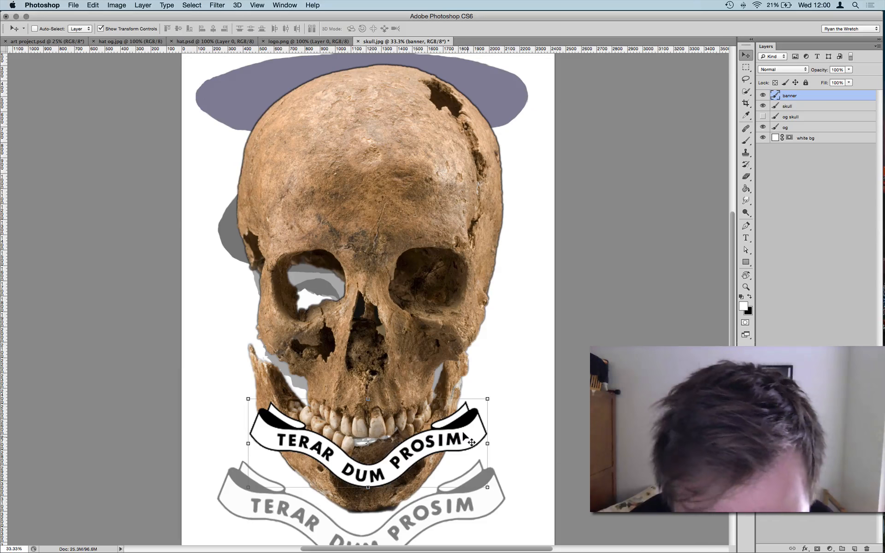
pyautogui.press('super+equal')
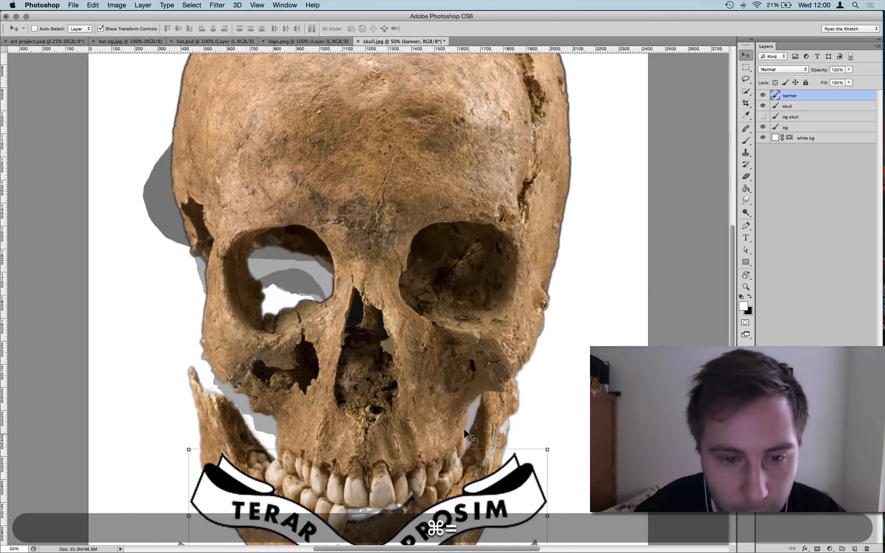
pyautogui.press('super+equal')
pyautogui.press('super+equal')
pyautogui.moveTo(447, 454); pyautogui.dragTo(477, 192)
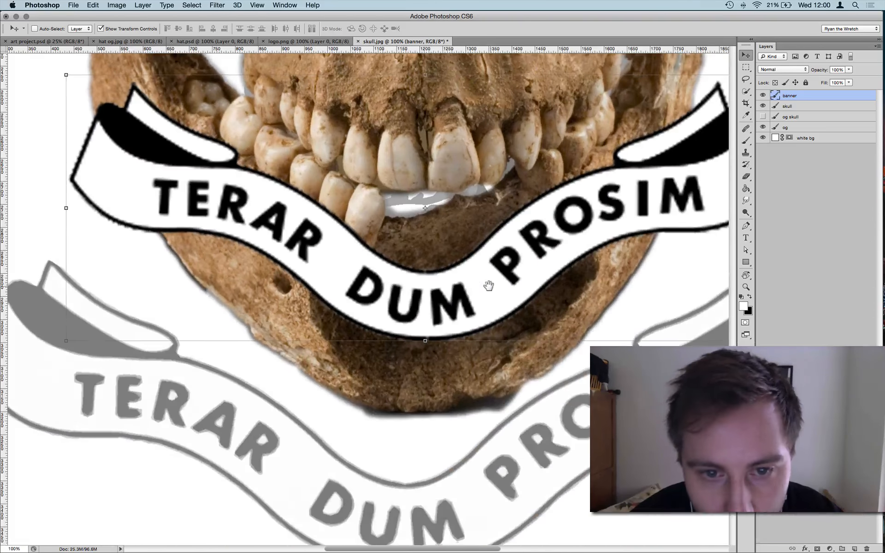
pyautogui.moveTo(489, 286); pyautogui.dragTo(411, 347)
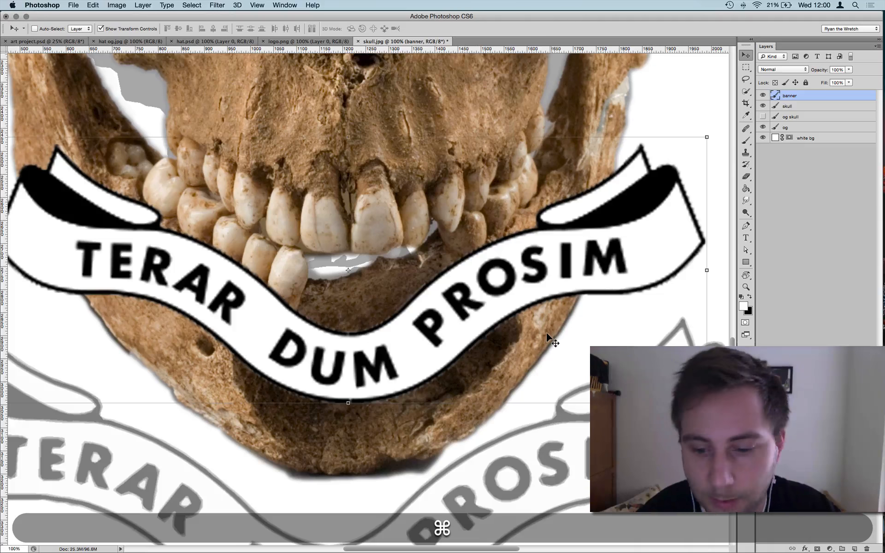
pyautogui.press('super+0')
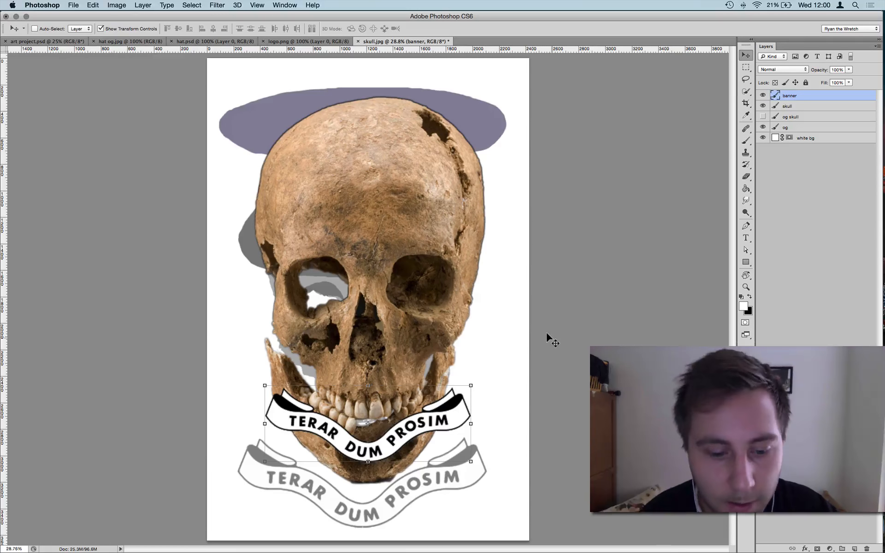
# Copy the entire content of the banner layer and switch to Adobe Illustrator CS6
pyautogui.press('super+a')
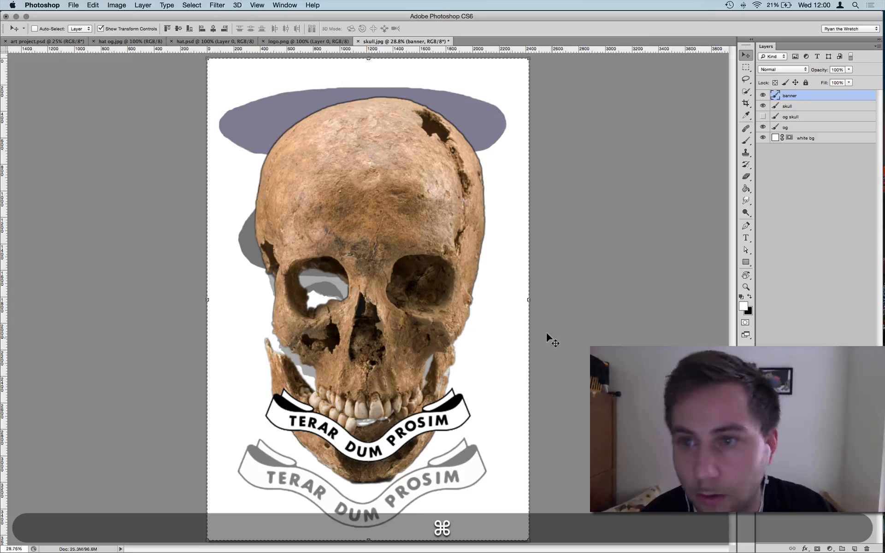
pyautogui.press('super+c')
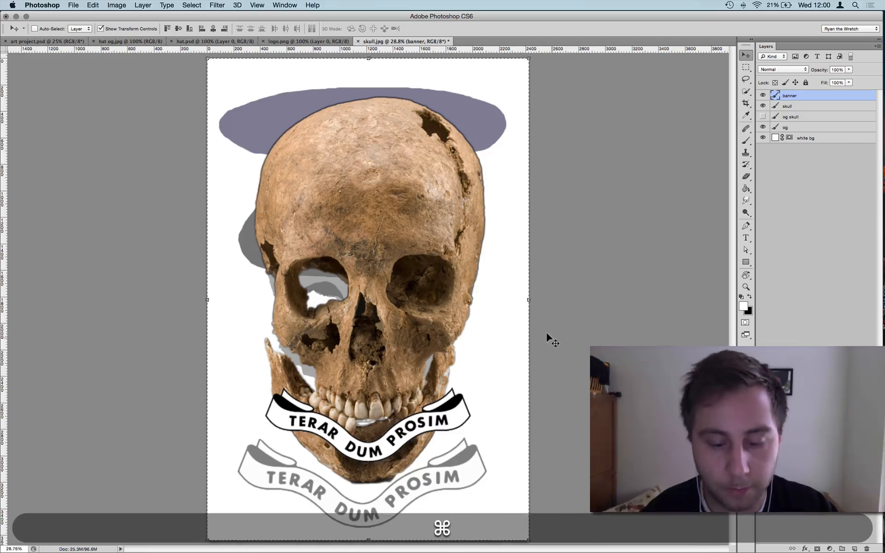
pyautogui.press('super+space')
pyautogui.write('ill')
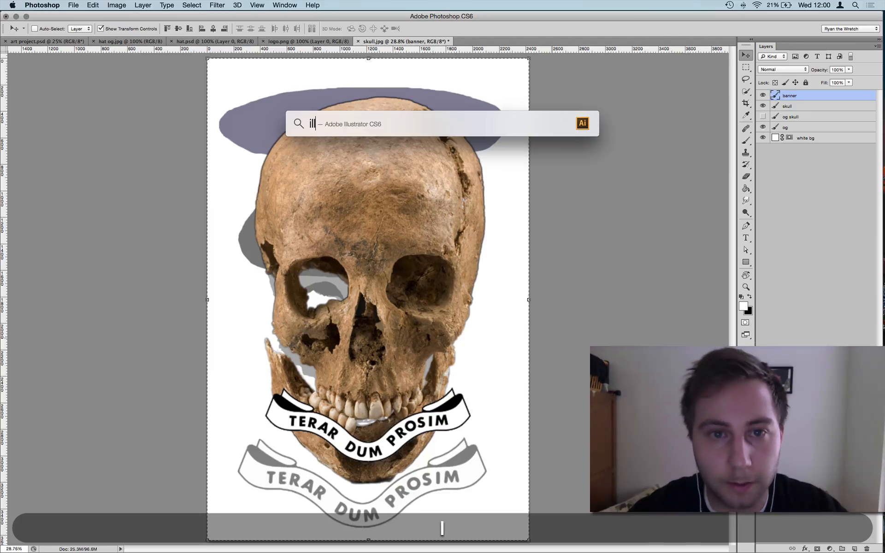
pyautogui.press('Return')
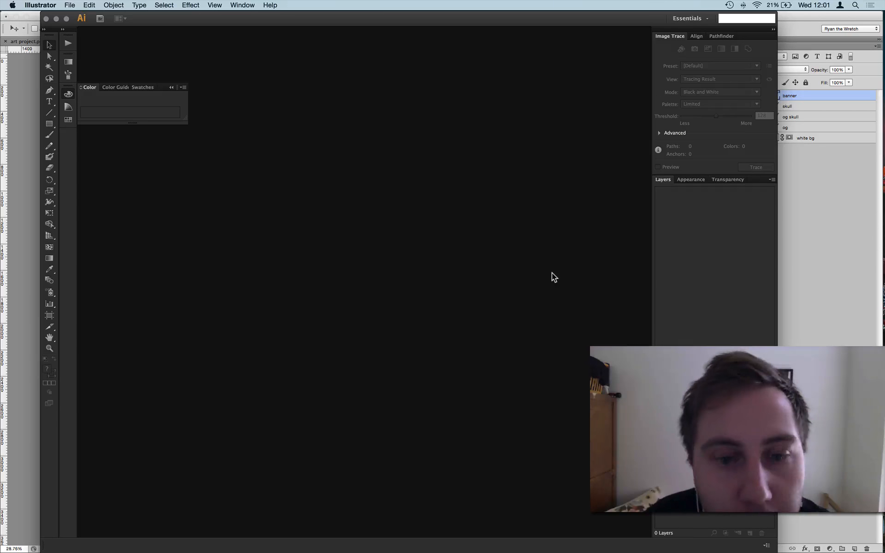
# Create a new Letter-size CMYK document with the preset settings and paste the copied banner into it
pyautogui.press('super+n')
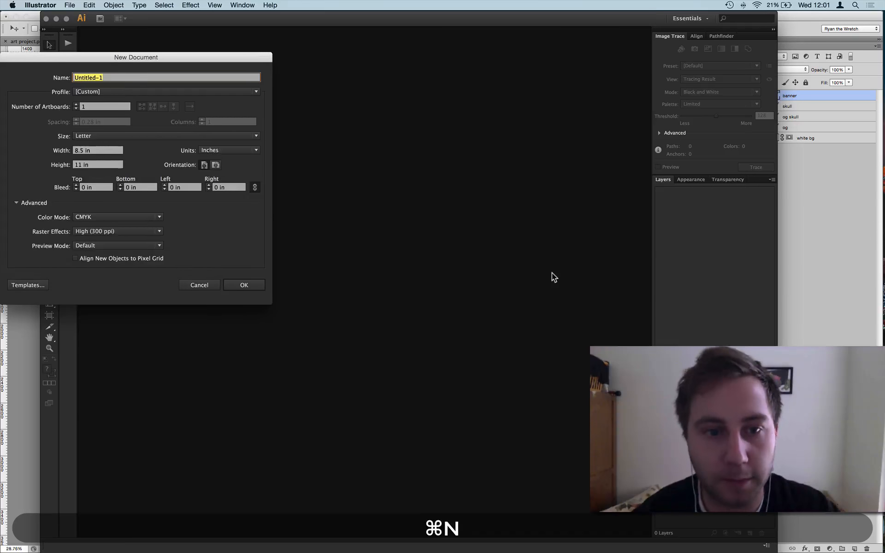
pyautogui.press('Return')
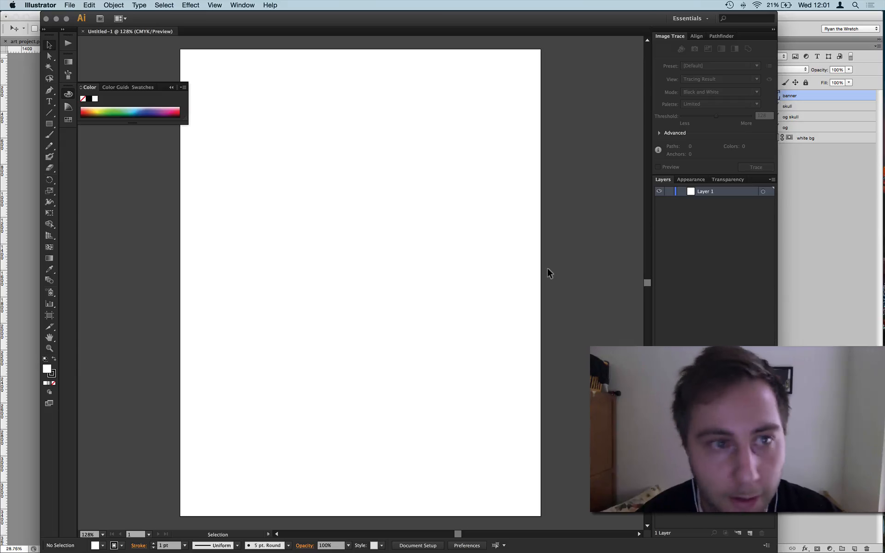
pyautogui.press('super+v')
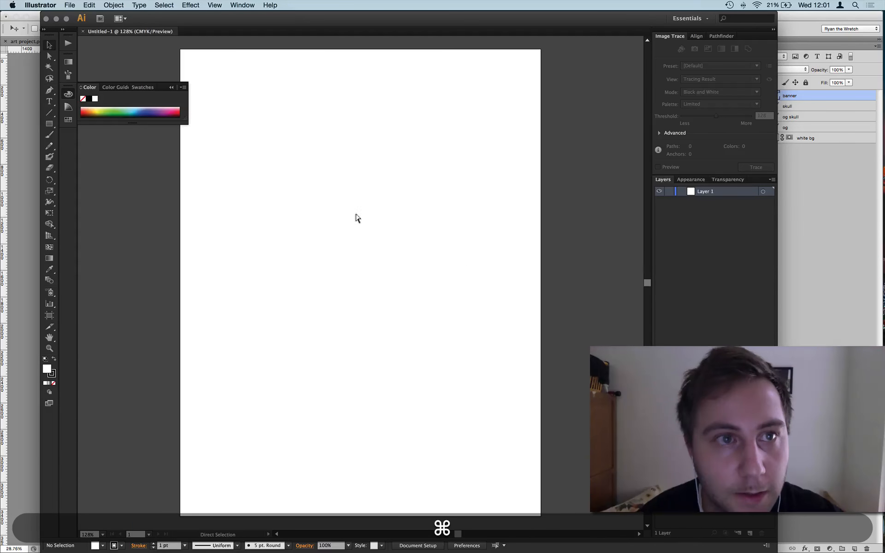
pyautogui.click(93, 6)
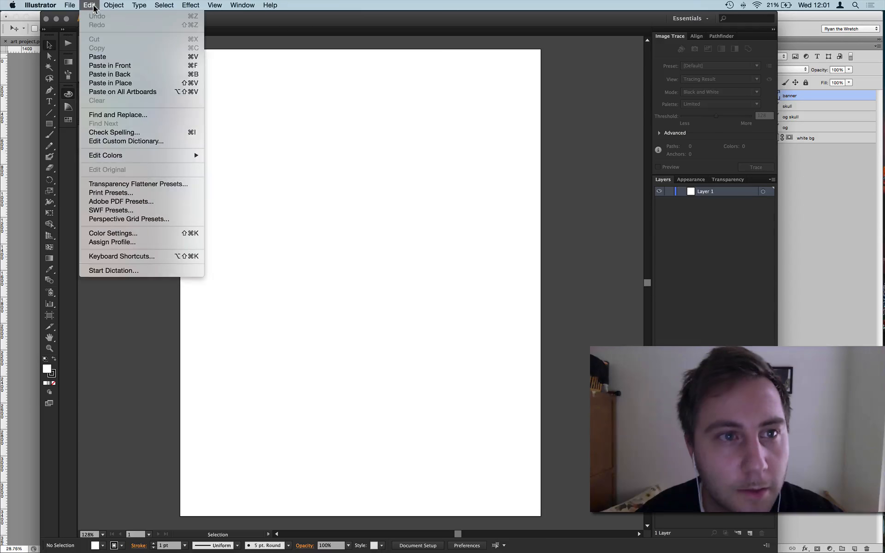
pyautogui.click(99, 56)
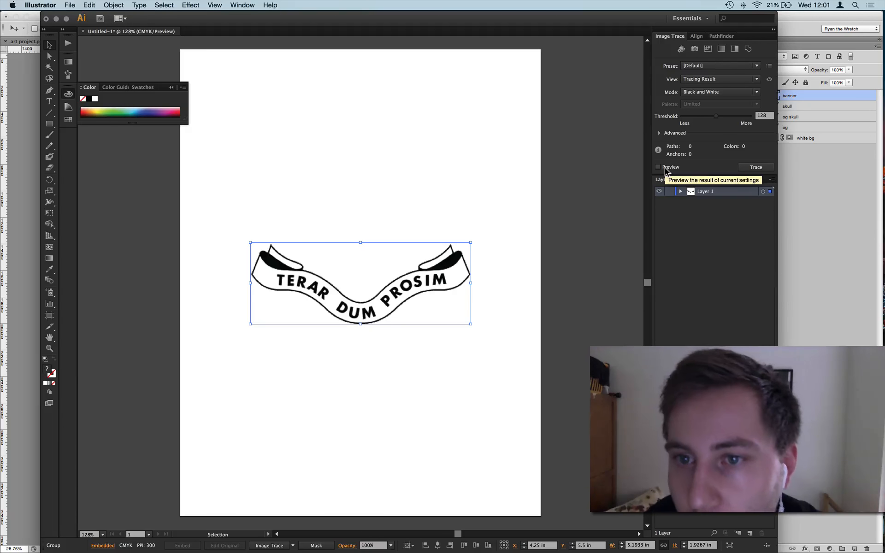
# Show the advanced Image Trace options and turn on the trace preview for the banner, leaving Ignore White off
pyautogui.click(659, 133)
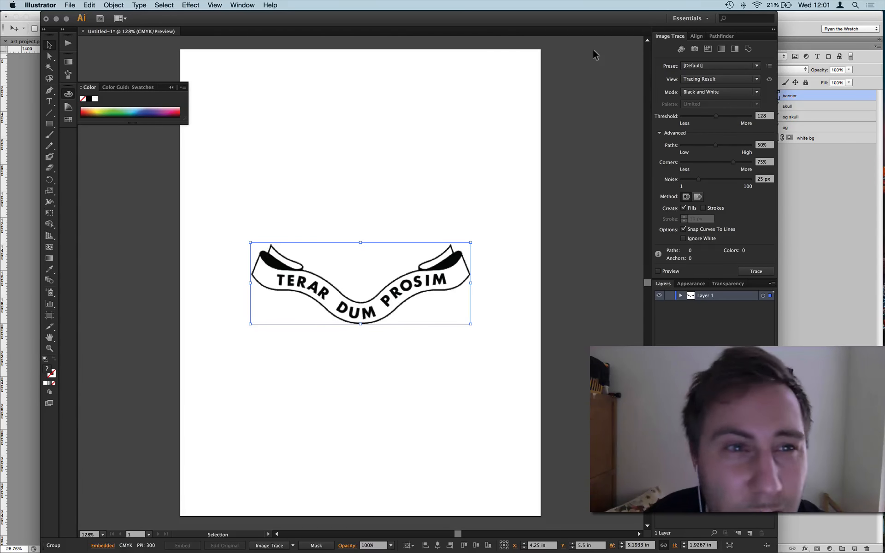
pyautogui.click(242, 5)
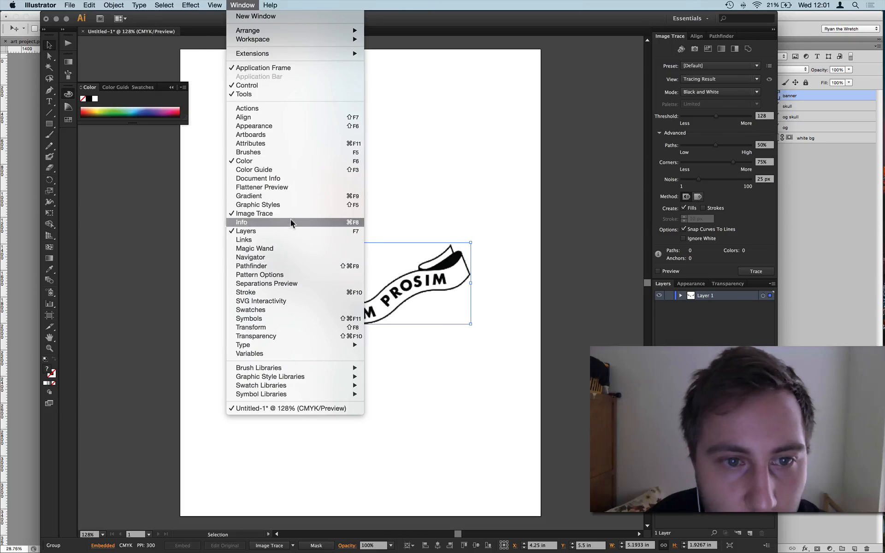
pyautogui.click(607, 213)
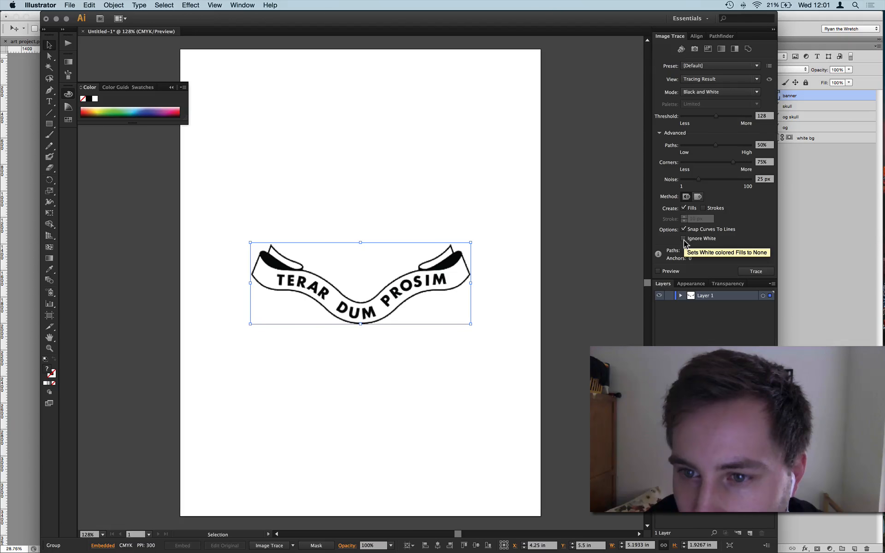
pyautogui.click(684, 239)
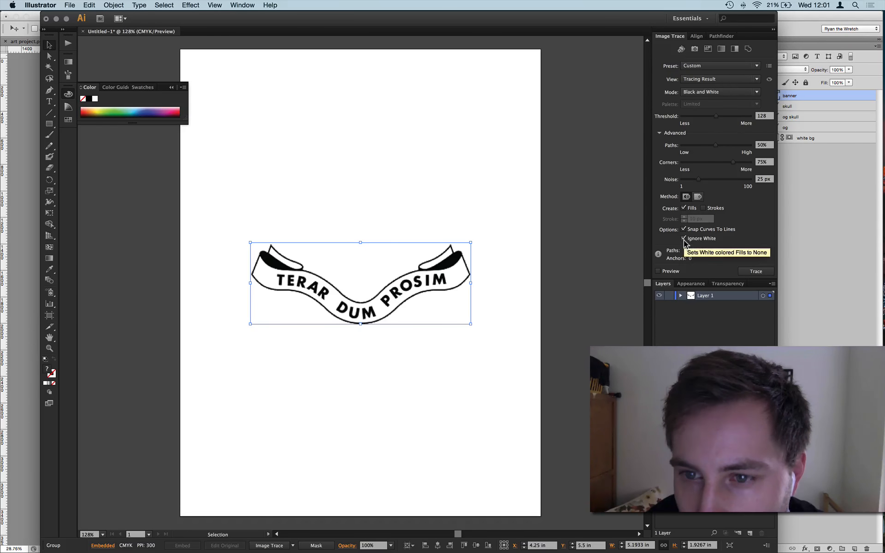
pyautogui.click(685, 239)
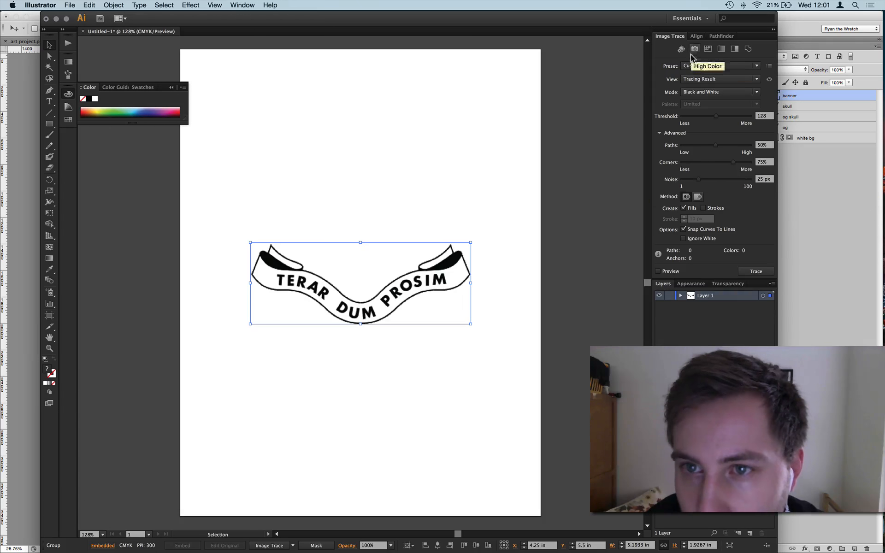
pyautogui.click(663, 271)
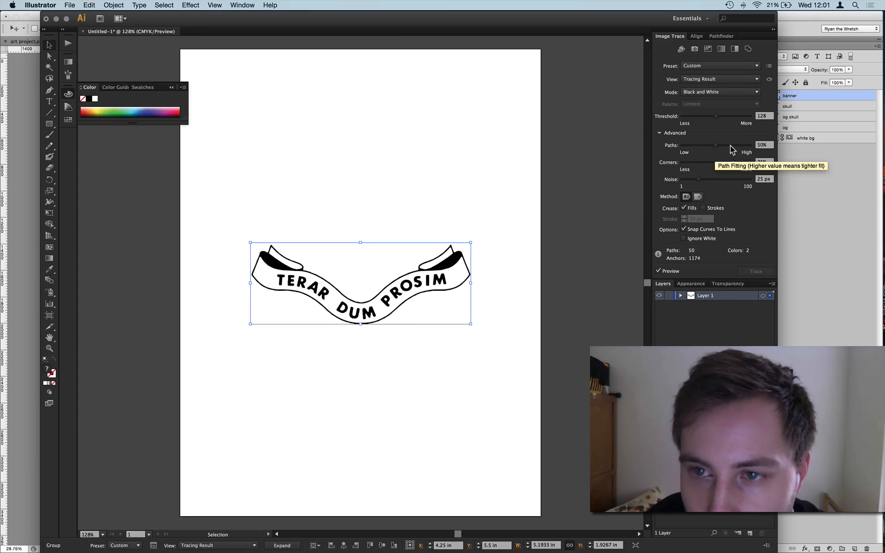
# Set the banner trace's path fitting to 58% and its corners to 100%
pyautogui.click(731, 145)
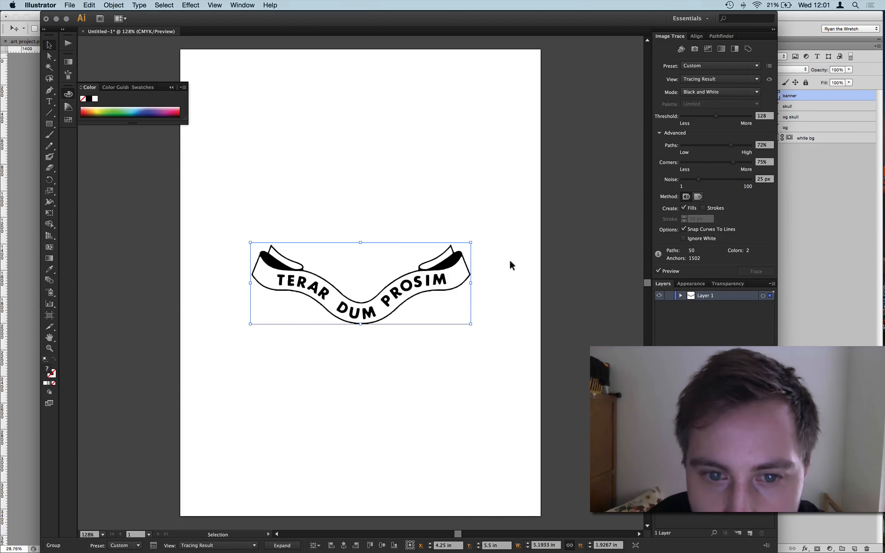
pyautogui.scroll(2, 415, 293)
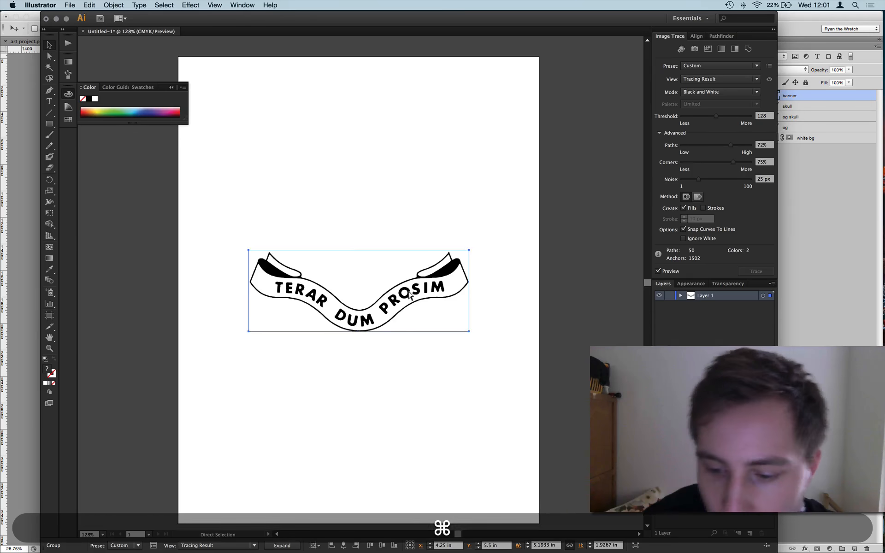
pyautogui.press('super+equal')
pyautogui.press('super+equal')
pyautogui.press('super+equal')
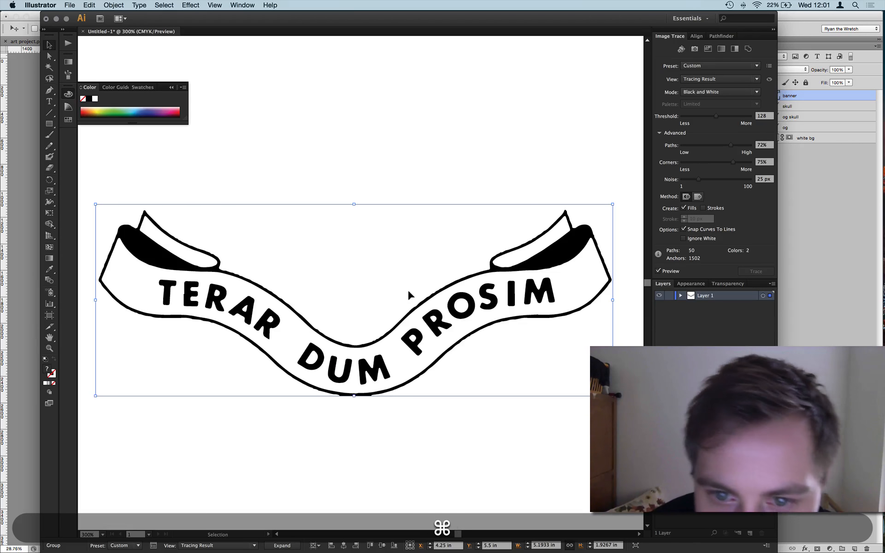
pyautogui.moveTo(737, 165); pyautogui.dragTo(740, 162)
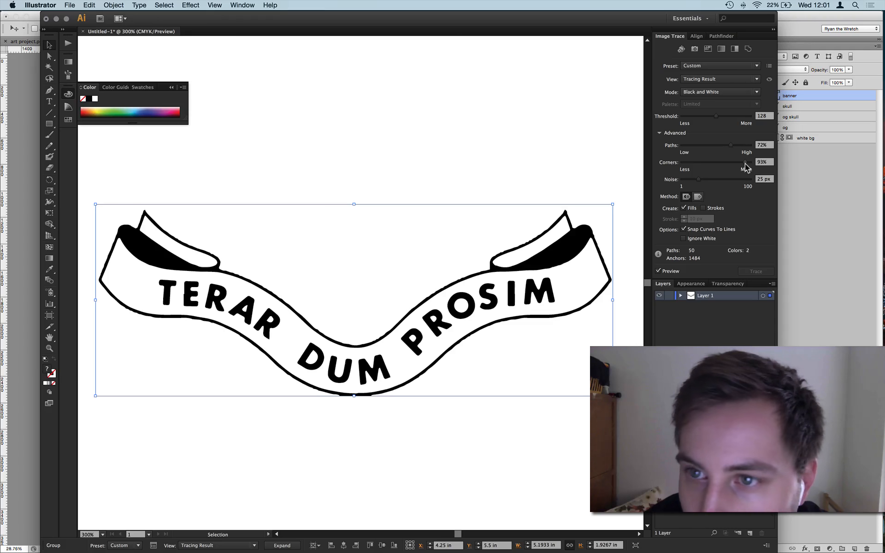
pyautogui.moveTo(746, 163); pyautogui.dragTo(752, 162)
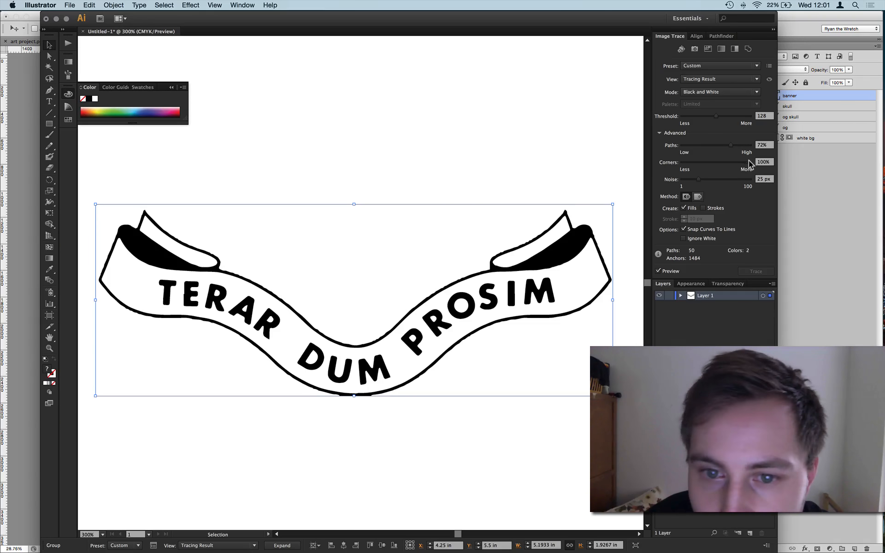
pyautogui.click(722, 145)
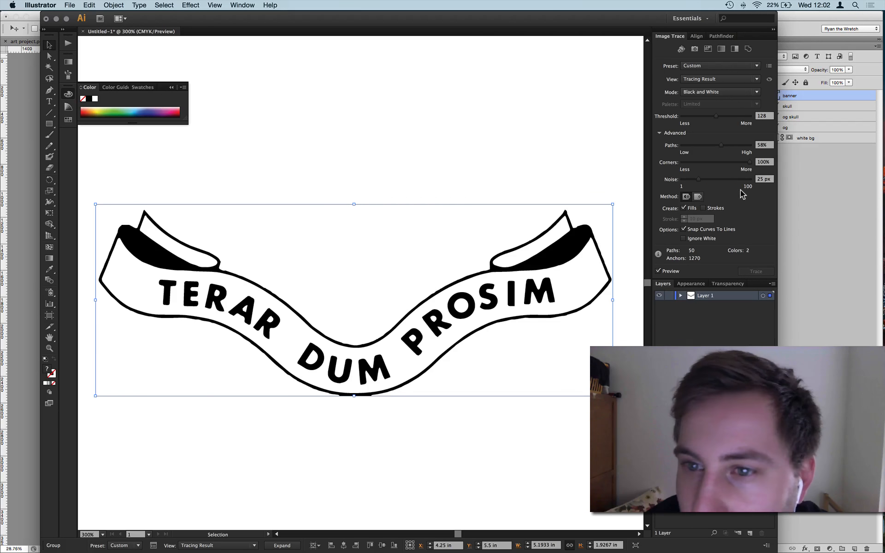
# Set the banner trace's noise to 1 px and its threshold to 126
pyautogui.moveTo(700, 181); pyautogui.dragTo(611, 180)
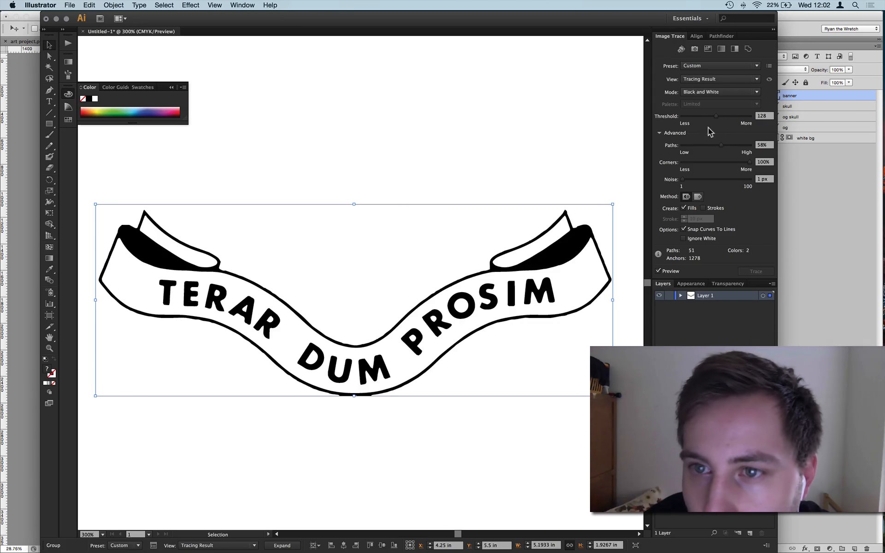
pyautogui.click(729, 117)
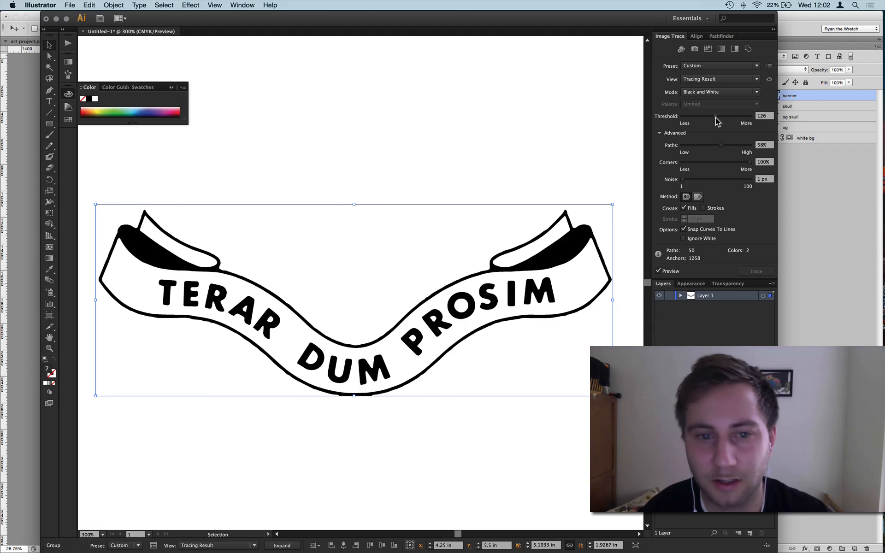
pyautogui.click(716, 118)
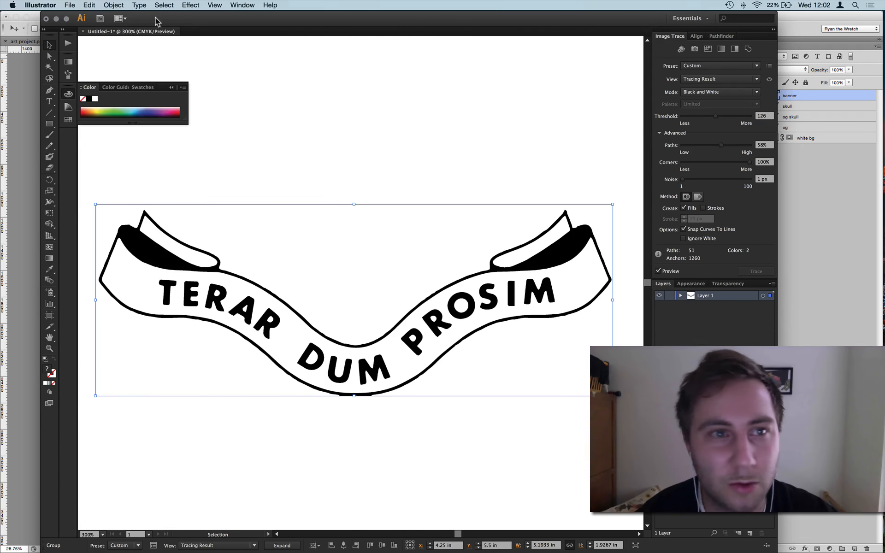
# Expand the traced banner into vector paths
pyautogui.click(113, 5)
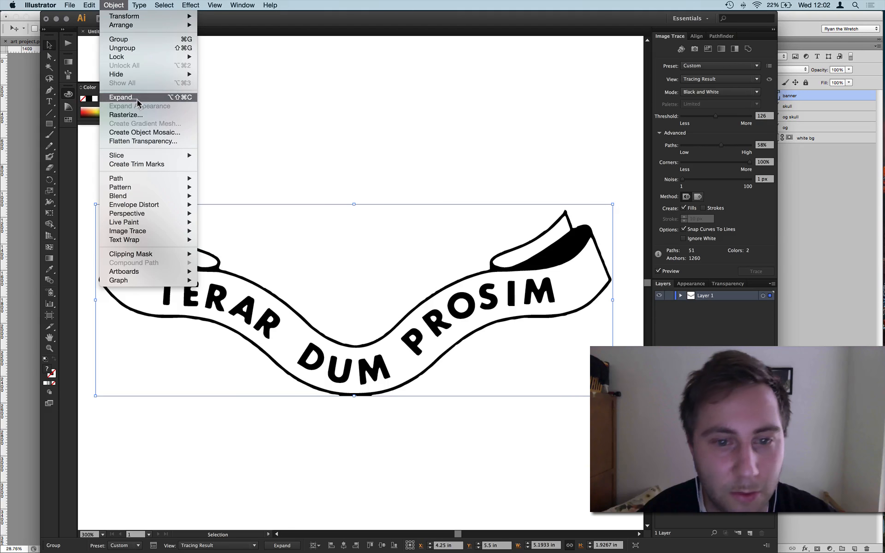
pyautogui.click(137, 99)
pyautogui.click(76, 183)
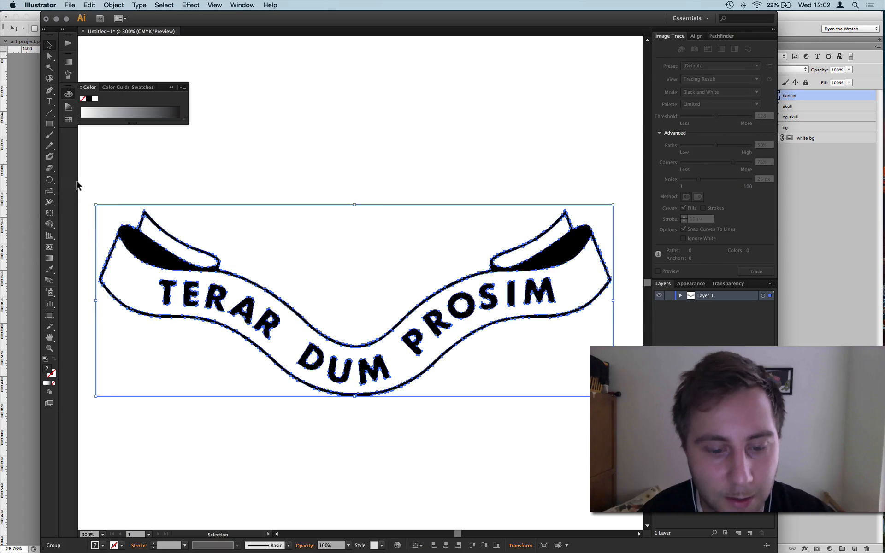
# Copy the expanded banner, switch to Adobe Photoshop CS6 and paste it into skull.jpg as a smart object
pyautogui.press('super+c')
pyautogui.press('super+Tab')
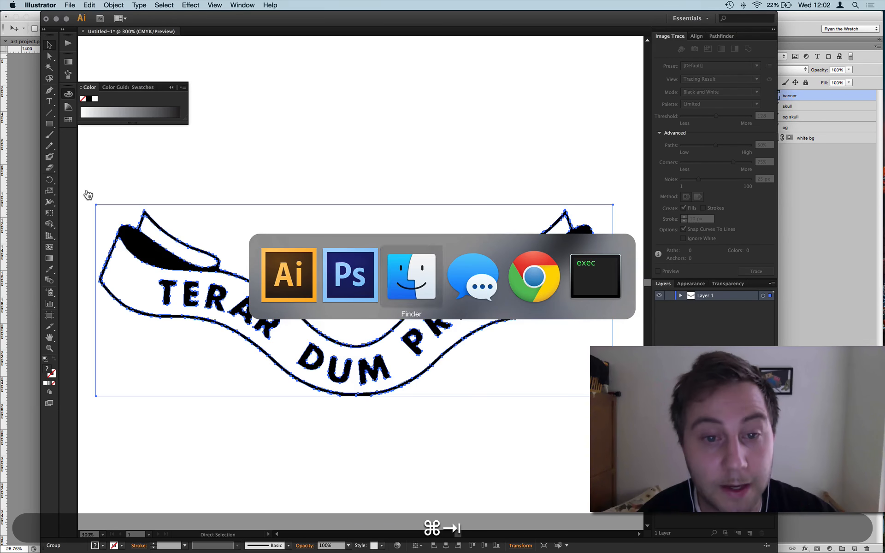
pyautogui.press('super+Tab')
pyautogui.press('super+Tab')
pyautogui.press('super+Tab')
pyautogui.press('super+Tab')
pyautogui.press('super+Tab')
pyautogui.press('super+Tab')
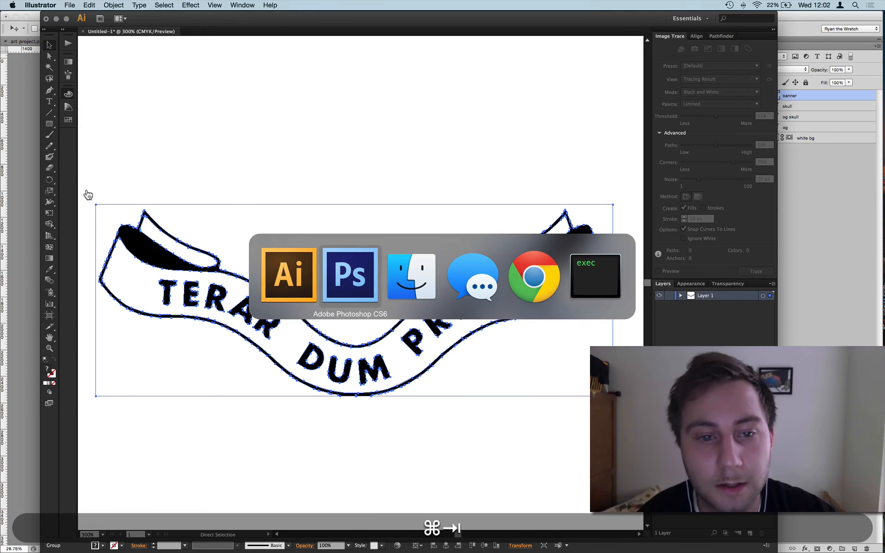
pyautogui.press('super+v')
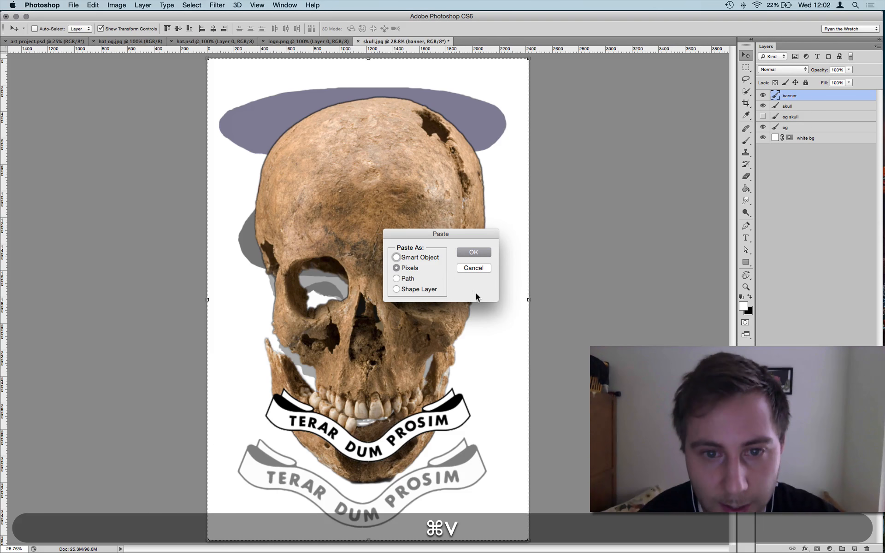
pyautogui.click(420, 256)
pyautogui.click(468, 251)
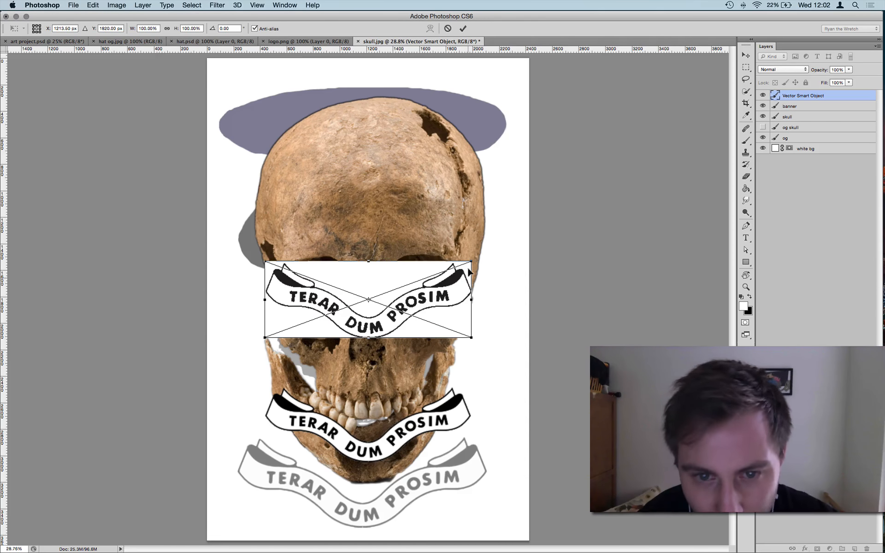
# Scale the pasted banner proportionally to about 126% and place it over the skull's jaw, above the faded reference ribbon
pyautogui.moveTo(469, 258); pyautogui.dragTo(513, 243)
pyautogui.moveTo(457, 283); pyautogui.dragTo(453, 388)
pyautogui.scroll(-3, 453, 388)
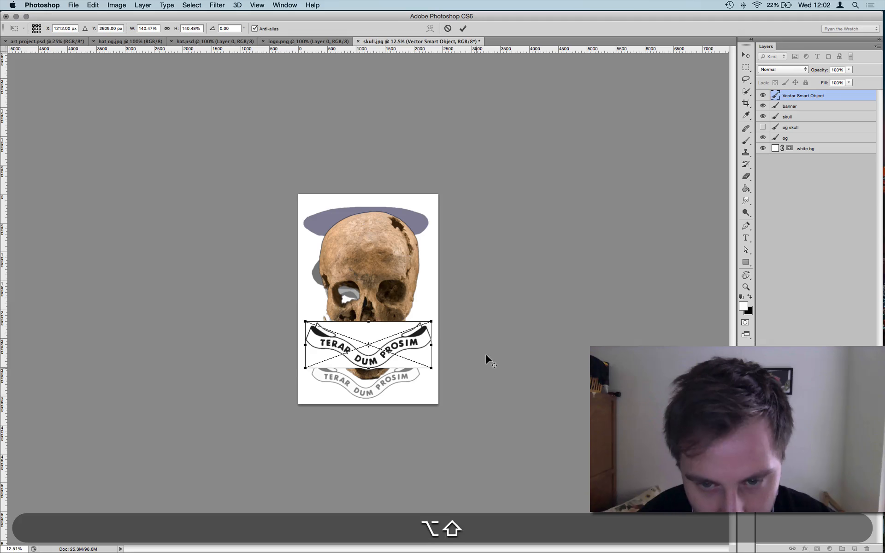
pyautogui.moveTo(430, 318); pyautogui.dragTo(425, 320)
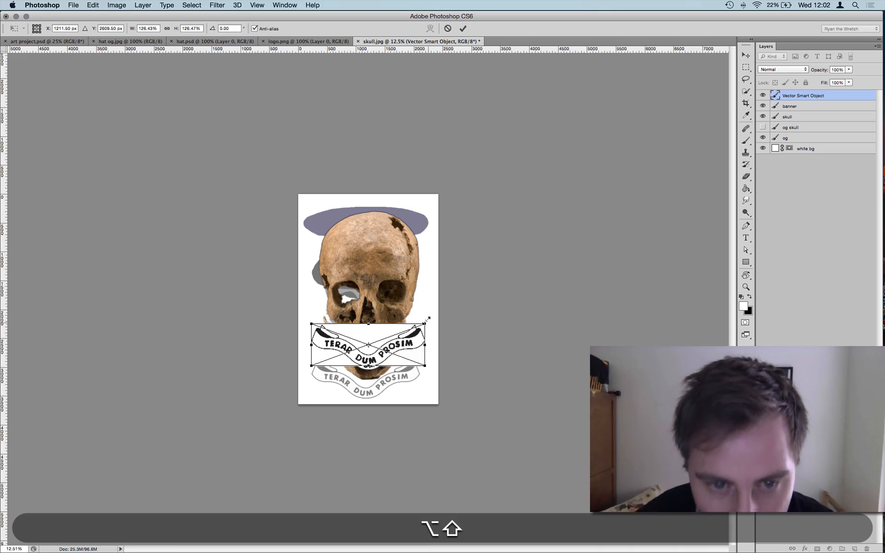
# Nudge the banner left to centre it above the faded reference ribbon and apply the transform
pyautogui.press('Left')
pyautogui.press('Left')
pyautogui.press('Left')
pyautogui.press('Left')
pyautogui.press('Left')
pyautogui.press('Left')
pyautogui.press('Left')
pyautogui.press('Left')
pyautogui.press('Left')
pyautogui.press('Left')
pyautogui.press('Left')
pyautogui.press('Left')
pyautogui.press('Left')
pyautogui.press('Left')
pyautogui.press('Left')
pyautogui.press('Left')
pyautogui.press('Left')
pyautogui.press('Left')
pyautogui.press('Left')
pyautogui.press('Left')
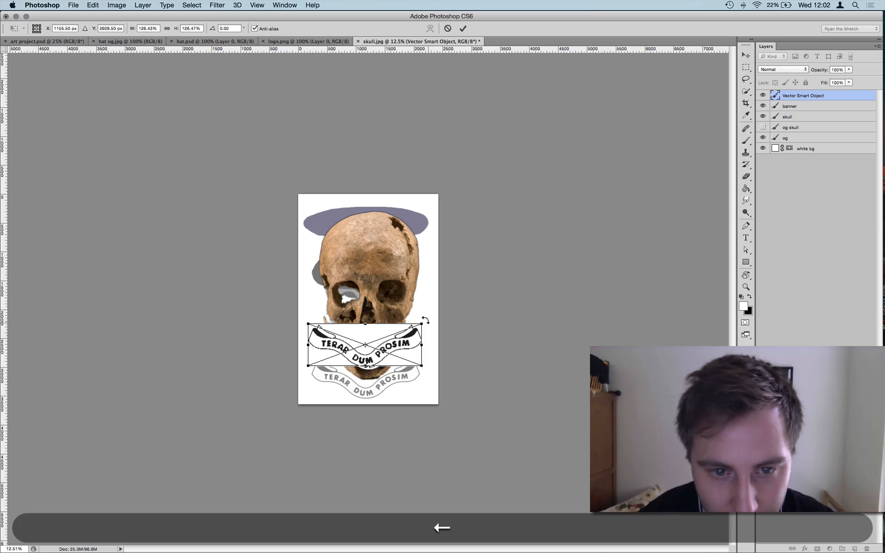
pyautogui.press('Right')
pyautogui.press('Return')
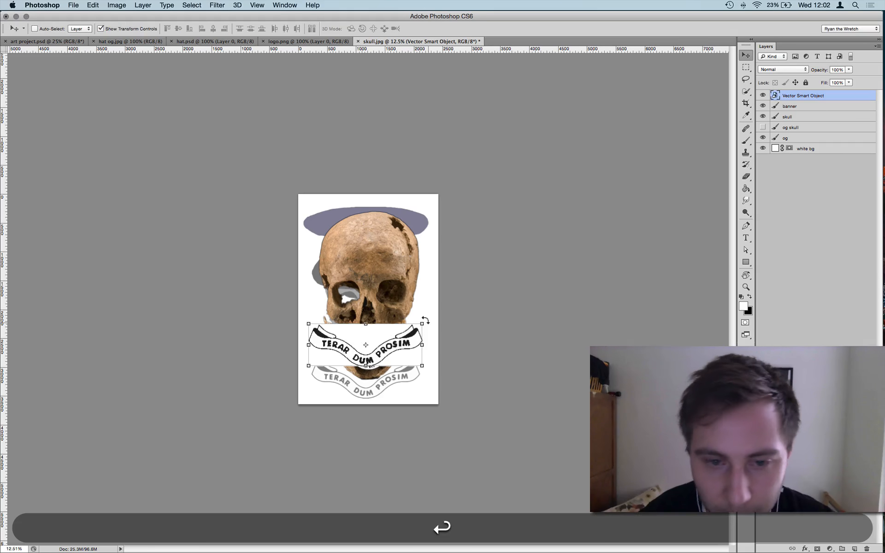
# Rasterize the Vector Smart Object layer that holds the pasted banner
pyautogui.press('super+equal')
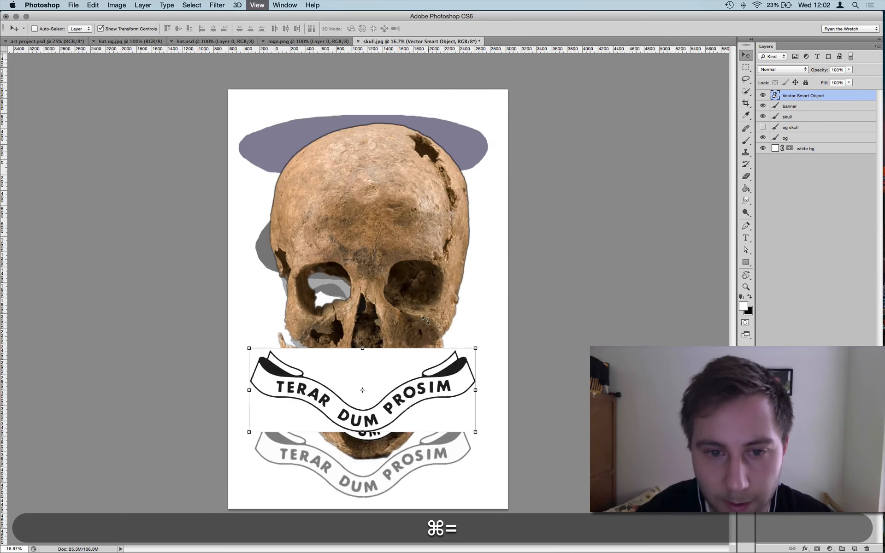
pyautogui.press('super+equal')
pyautogui.press('super+equal')
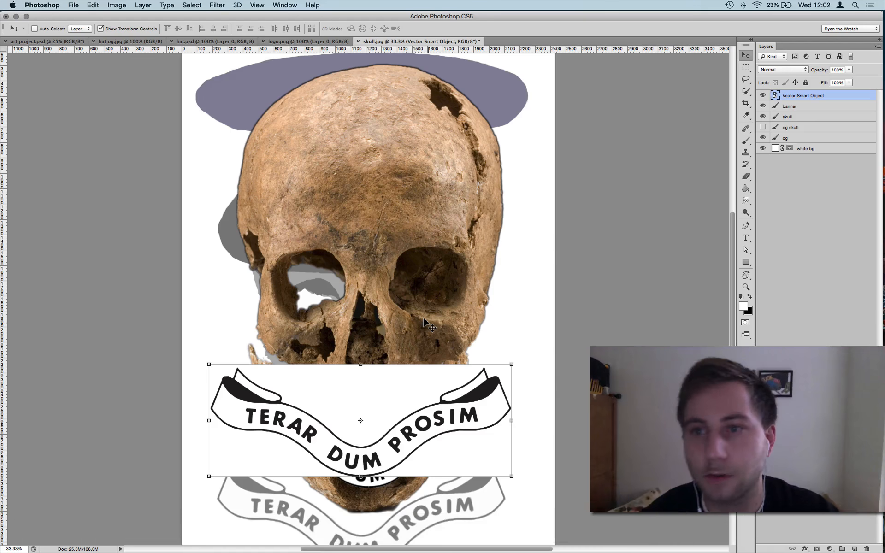
pyautogui.rightClick(791, 97)
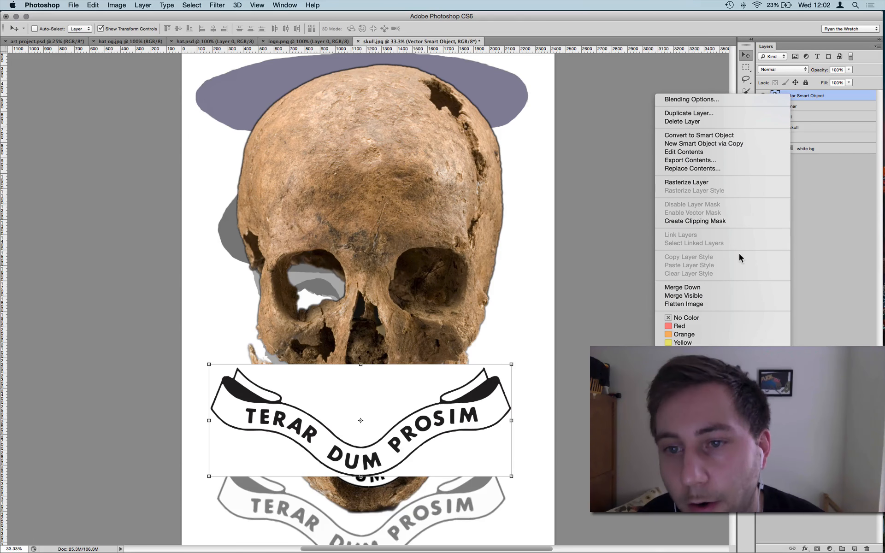
pyautogui.click(717, 184)
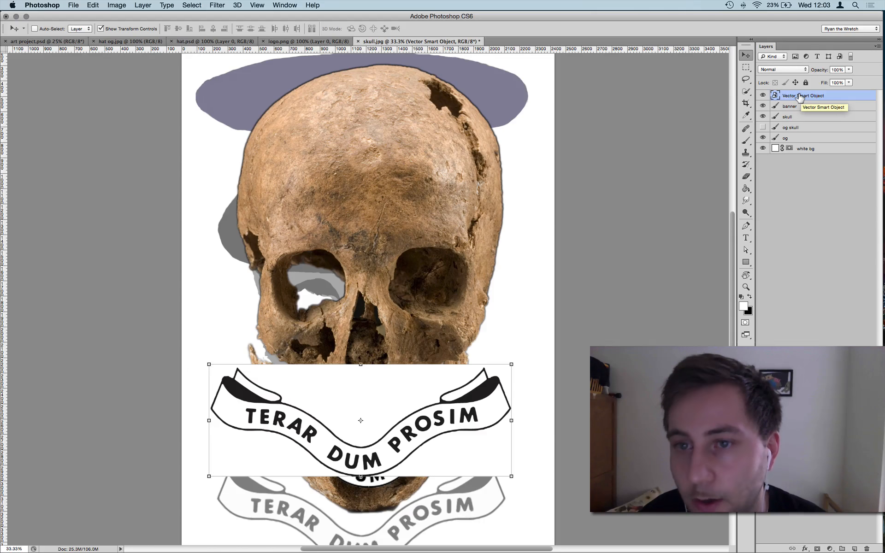
pyautogui.rightClick(800, 97)
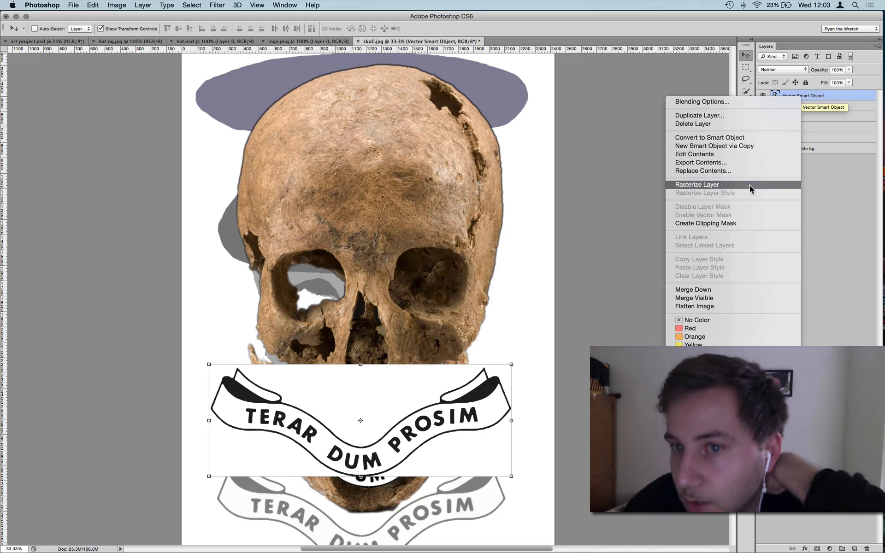
pyautogui.click(775, 186)
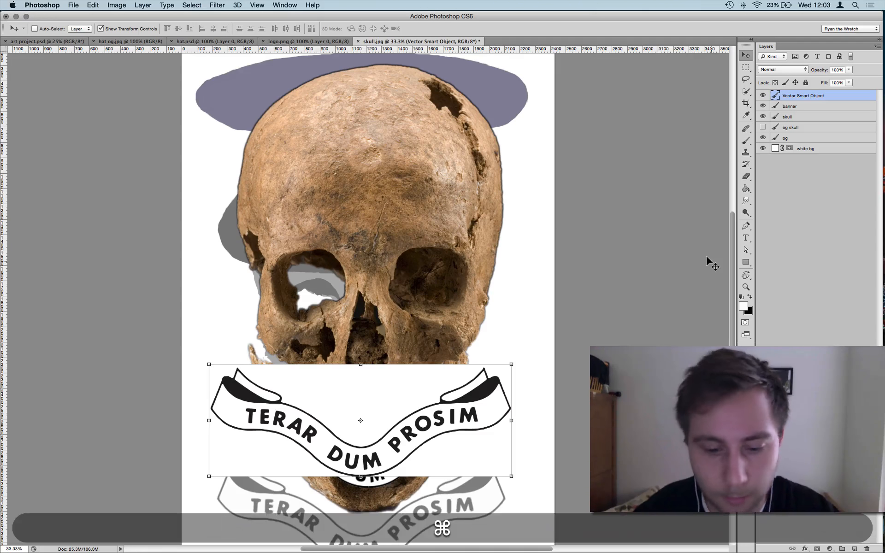
# Rename the rasterized layer as banner and delete the old banner layer beneath it
pyautogui.write('banner')
pyautogui.press('Return')
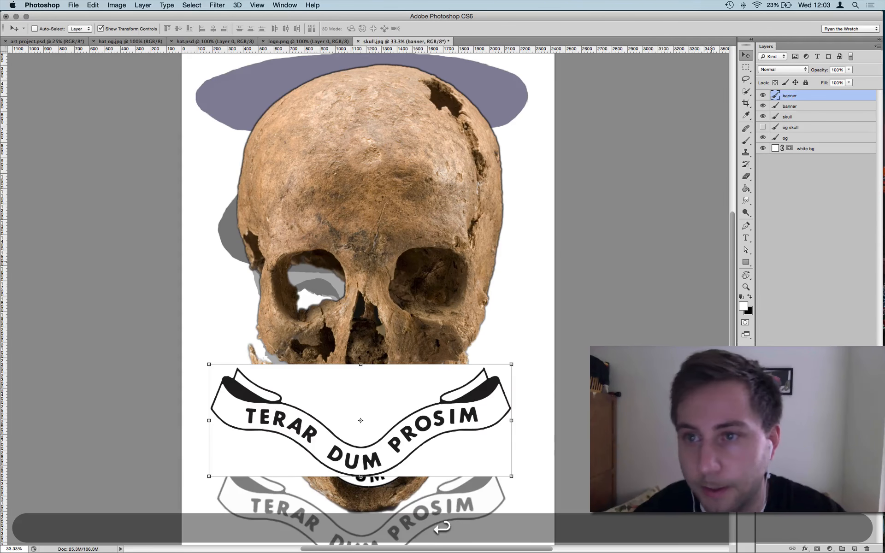
pyautogui.hotkey('alt', '[')
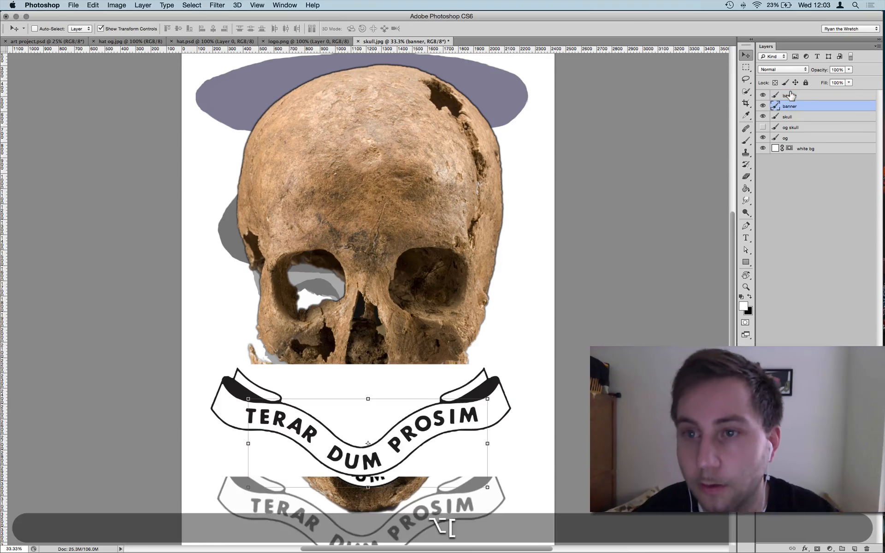
pyautogui.press('BackSpace')
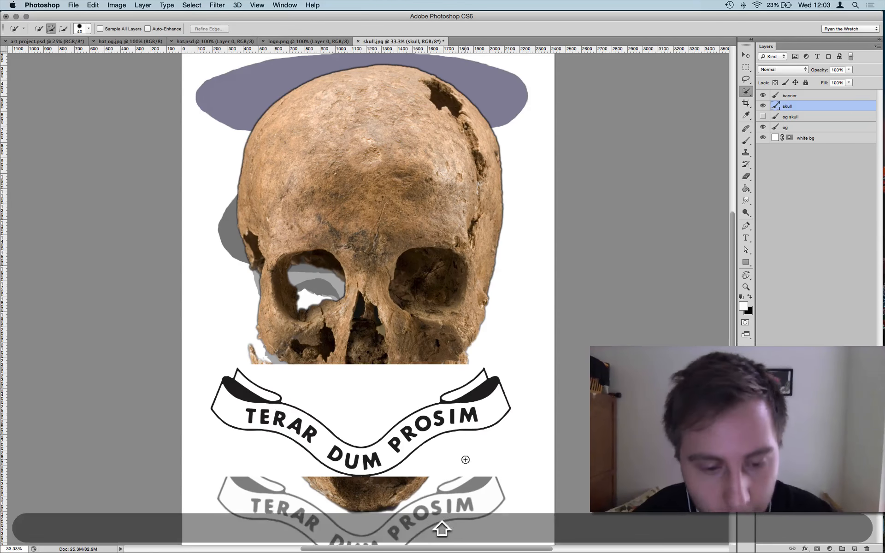
# Switch from the Quick Selection tool to the Magic Wand tool
pyautogui.hotkey('shift', 'w')
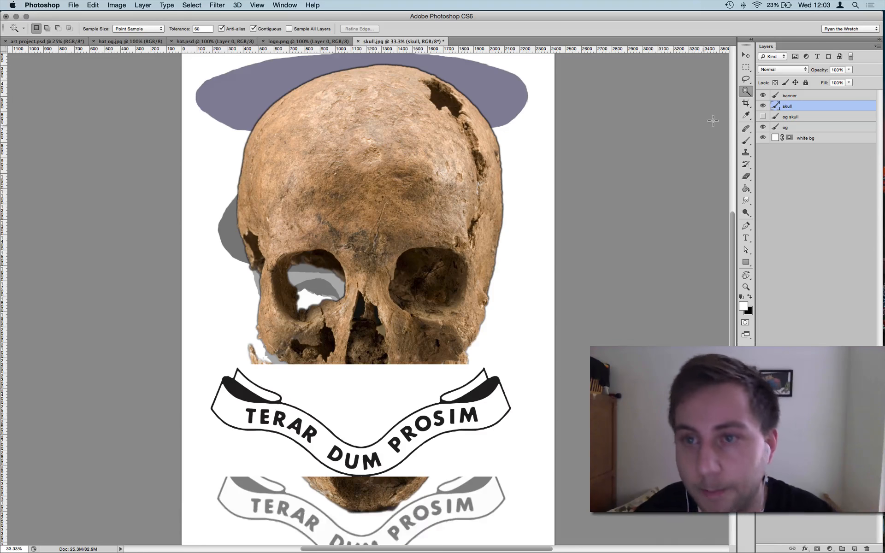
pyautogui.click(749, 93)
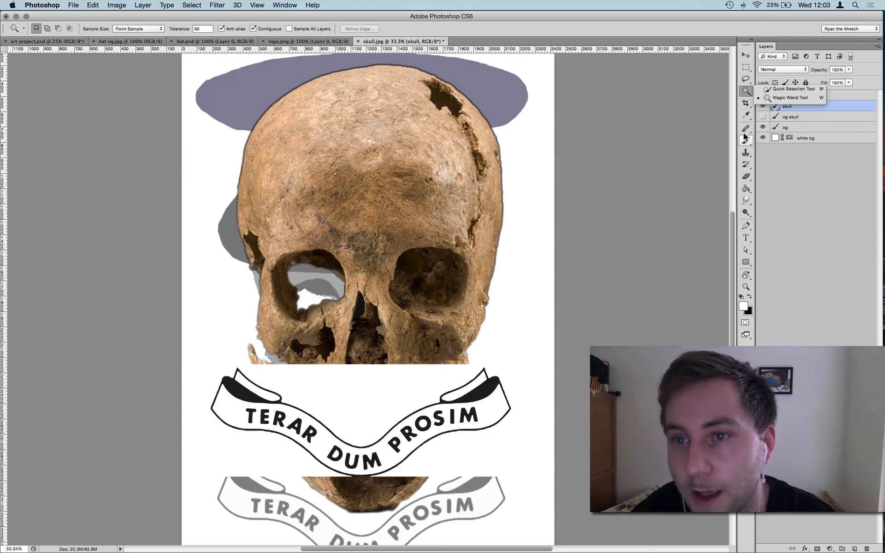
pyautogui.click(747, 115)
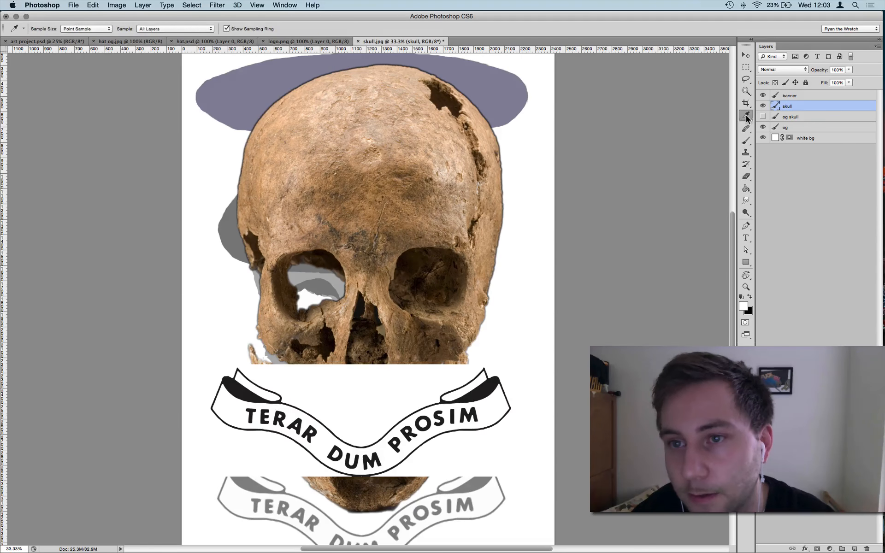
pyautogui.click(747, 116)
pyautogui.click(749, 93)
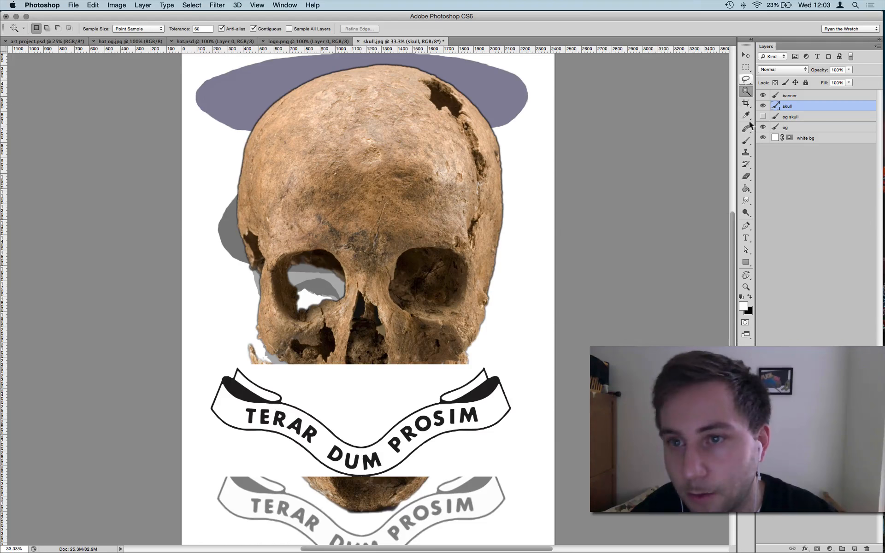
pyautogui.click(746, 141)
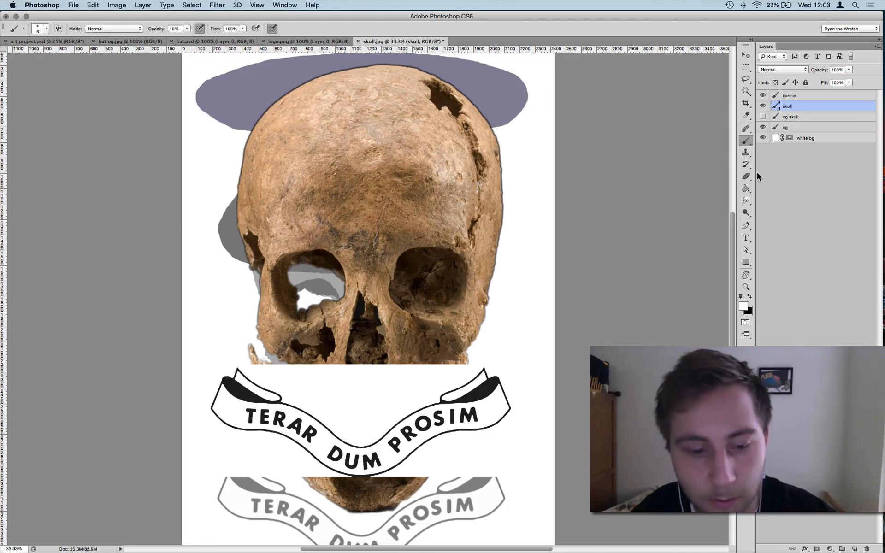
pyautogui.press('w')
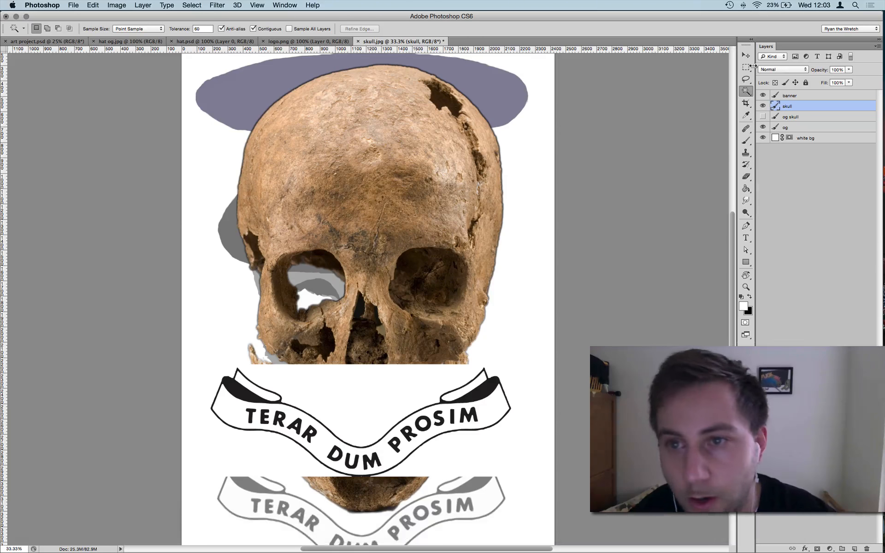
pyautogui.click(747, 91)
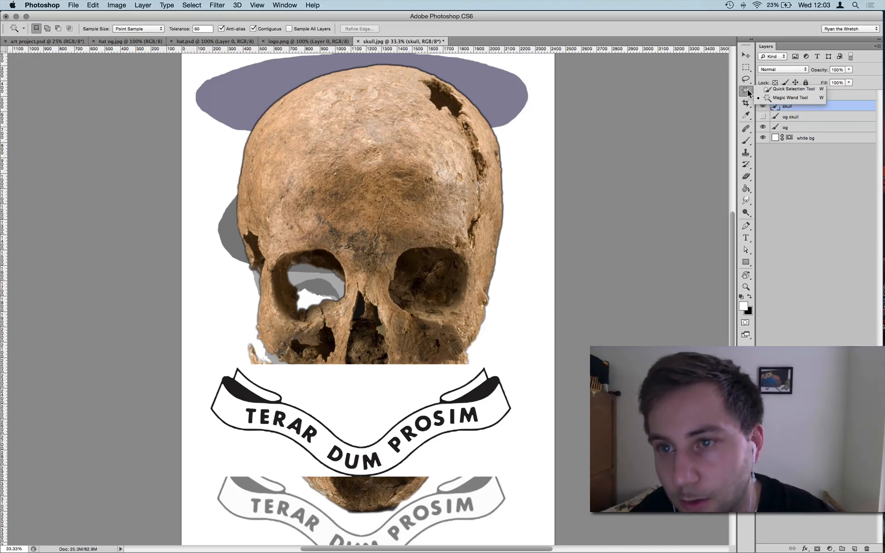
pyautogui.click(797, 187)
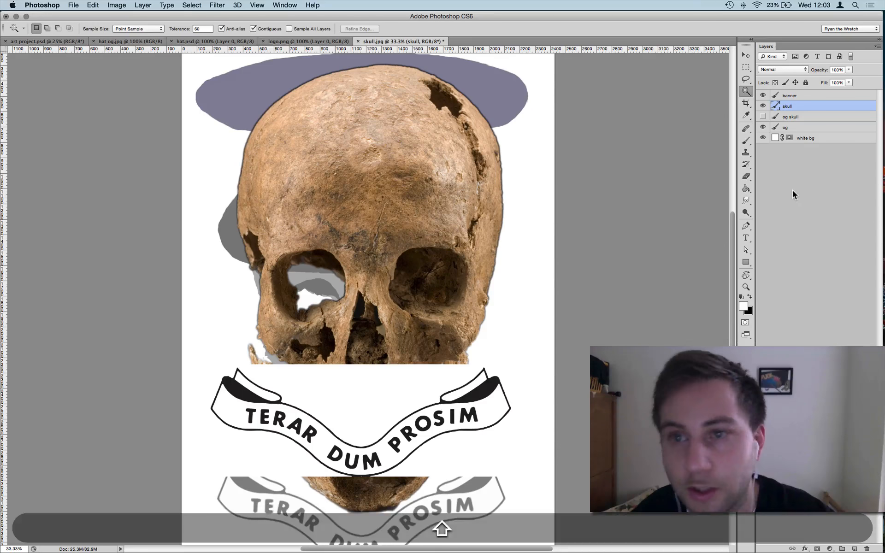
pyautogui.hotkey('shift', 'w')
pyautogui.hotkey('shift', 'w')
pyautogui.hotkey('shift', 'w')
pyautogui.hotkey('shift', 'w')
pyautogui.hotkey('shift', 'w')
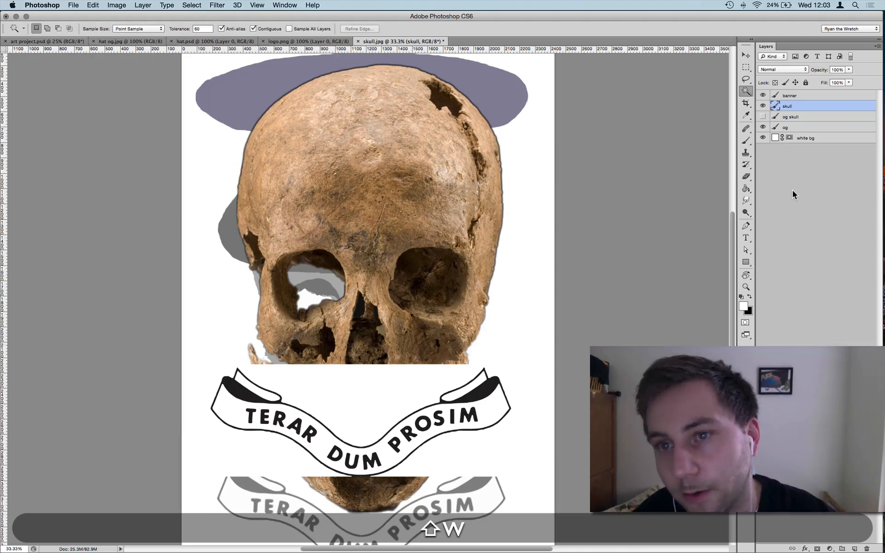
pyautogui.hotkey('shift', 'w')
pyautogui.hotkey('shift', 'w')
pyautogui.hotkey('shift', 'w')
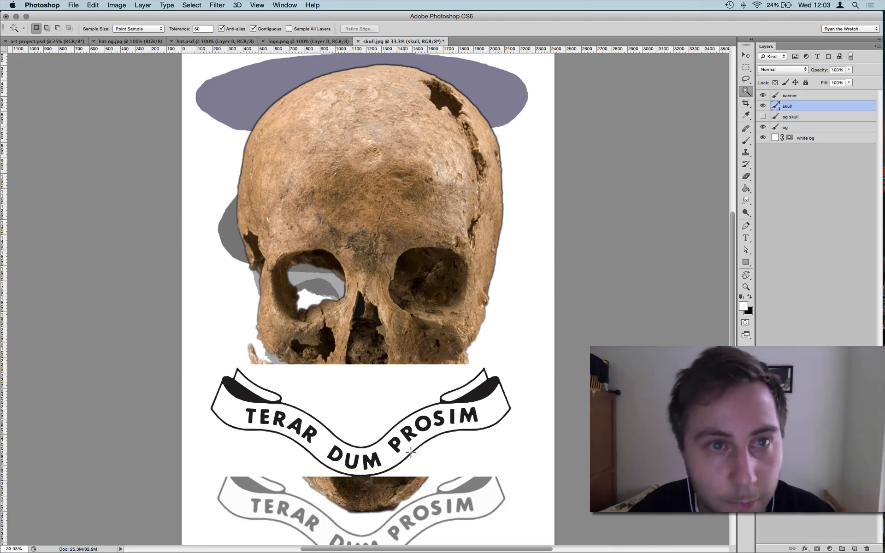
# Select the white area around the ribbon on the banner layer with the Magic Wand, delete it and deselect
pyautogui.click(444, 460)
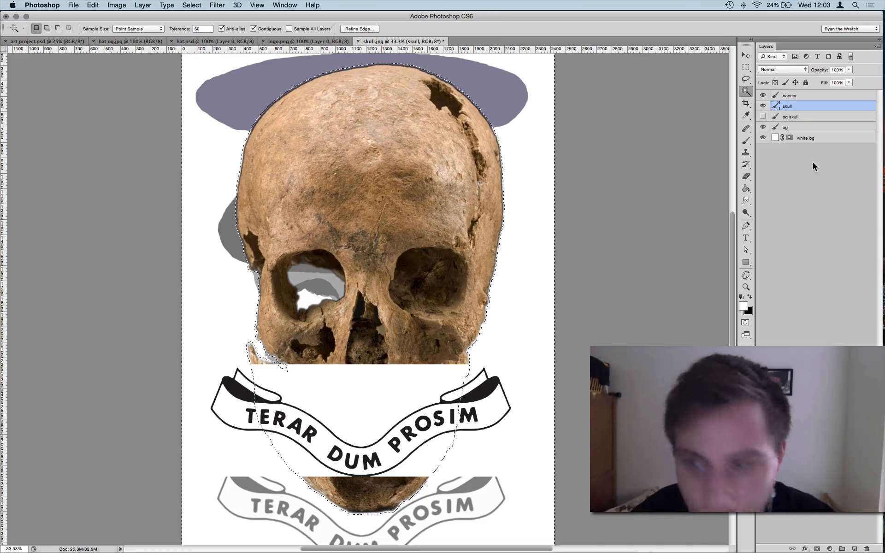
pyautogui.press('super+d')
pyautogui.click(812, 96)
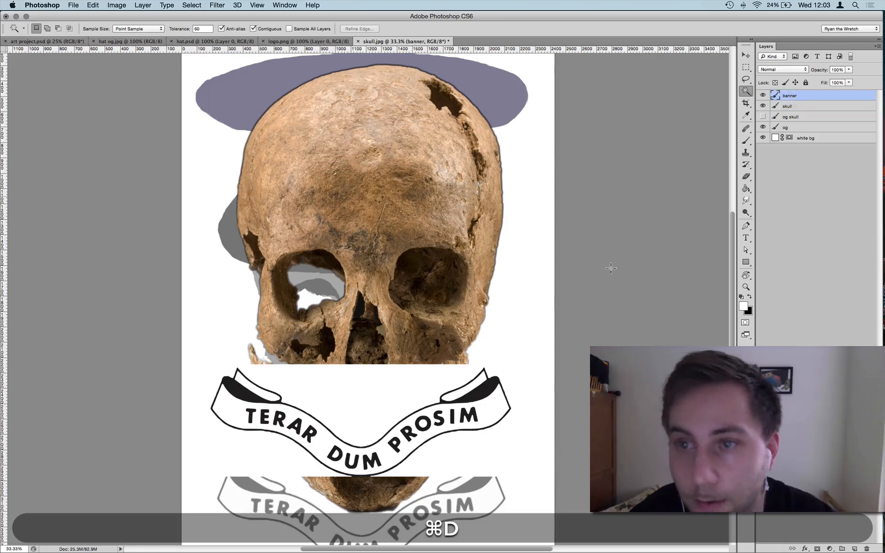
pyautogui.click(459, 451)
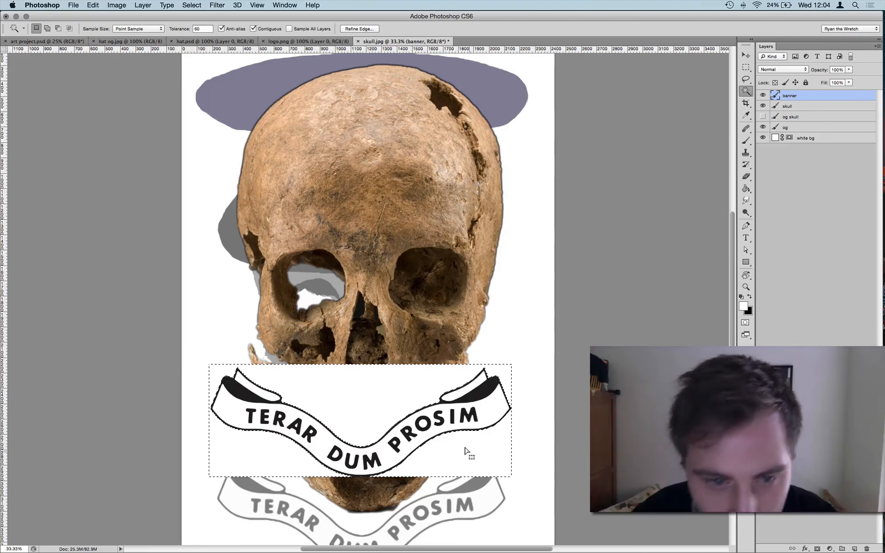
pyautogui.press('super+BackSpace')
pyautogui.press('super+d')
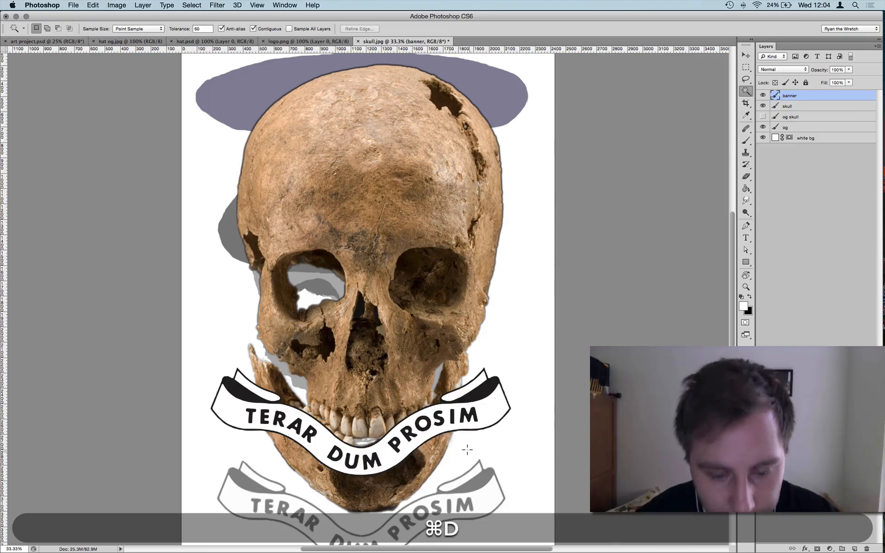
# Fit the document in the window and move the banner down from the jaw onto the faded reference ribbon
pyautogui.press('v')
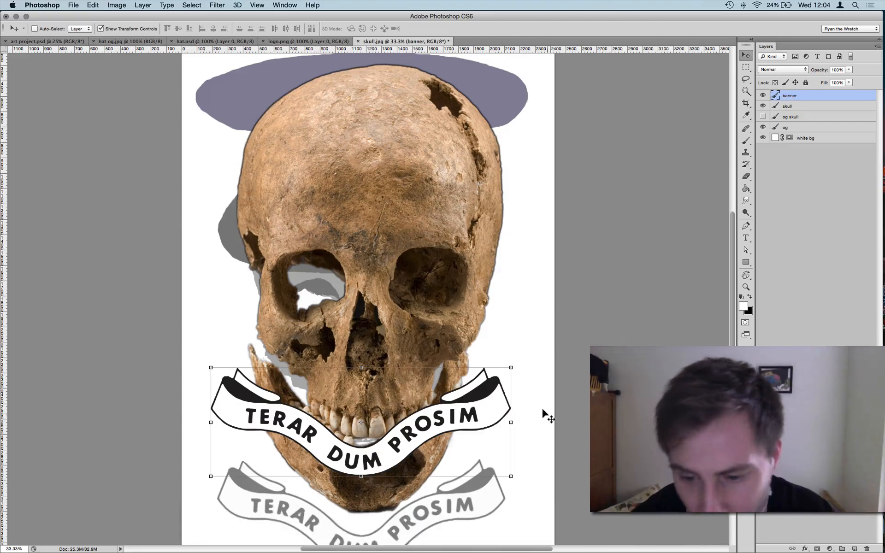
pyautogui.press('super+0')
pyautogui.press('super+v')
pyautogui.moveTo(432, 394); pyautogui.dragTo(433, 471)
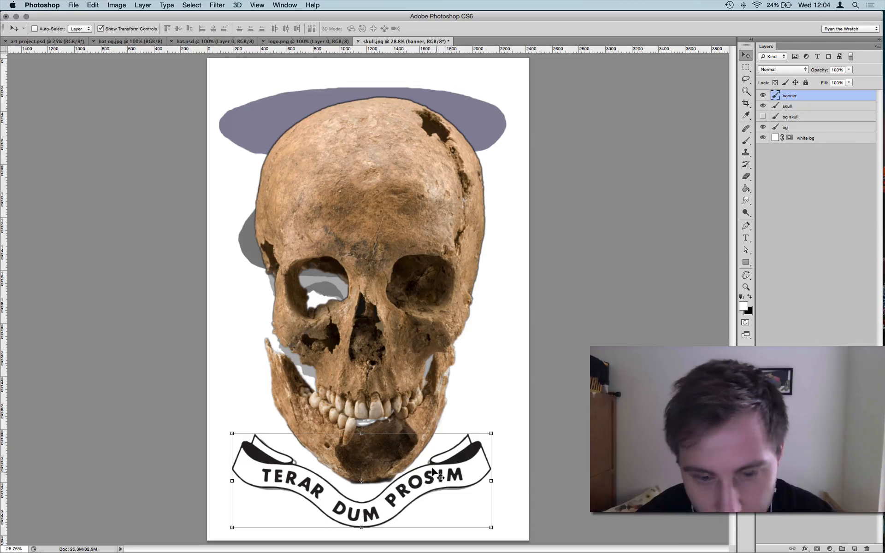
pyautogui.press('v')
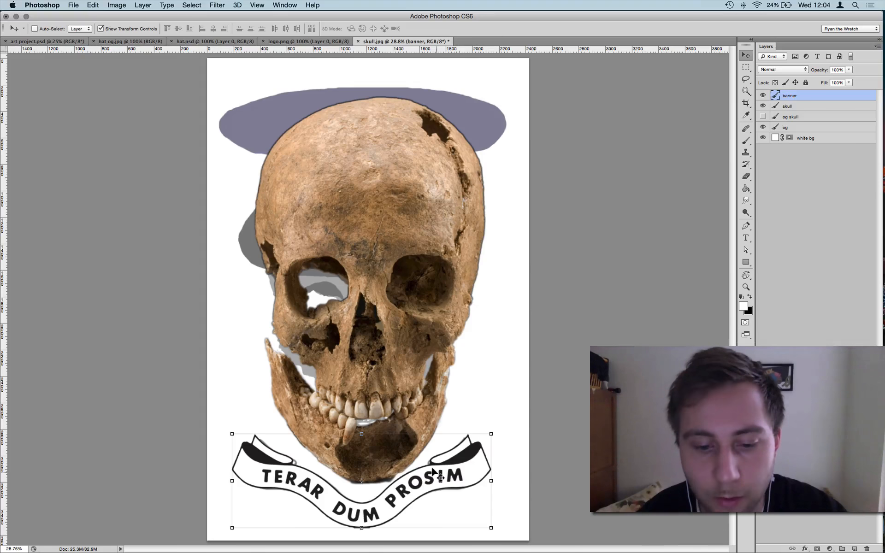
# Lower the banner layer's opacity to 50% for aligning it with the reference ribbon underneath
pyautogui.press('9')
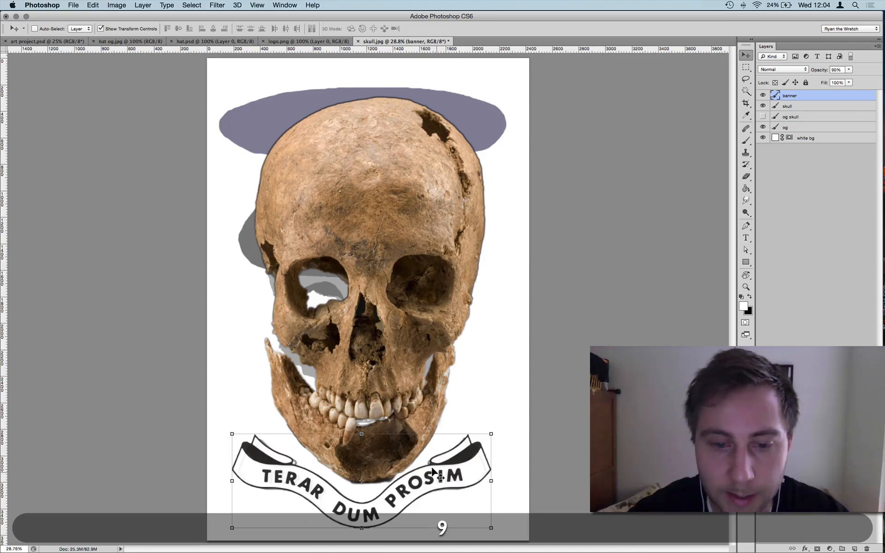
pyautogui.press('8')
pyautogui.press('7')
pyautogui.press('6')
pyautogui.press('5')
pyautogui.press('4')
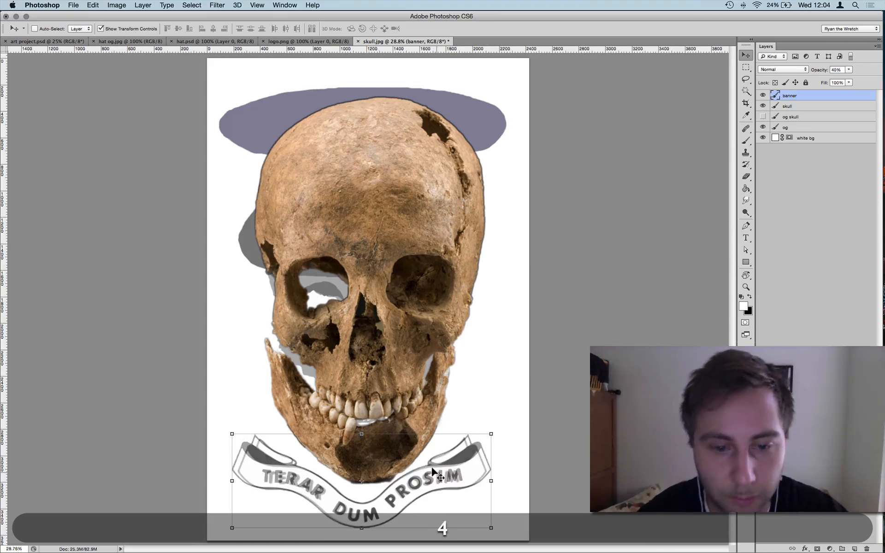
pyautogui.press('3')
pyautogui.press('5')
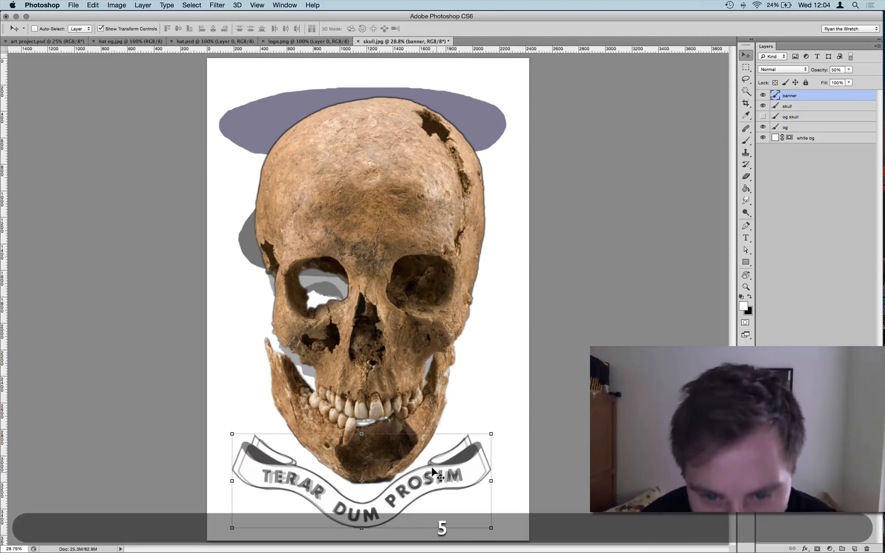
# Scale the banner proportionally about its centre to about 96.5% to match the reference ribbon and apply the transform
pyautogui.hotkey('alt', 'shift')
pyautogui.moveTo(489, 432); pyautogui.dragTo(485, 433)
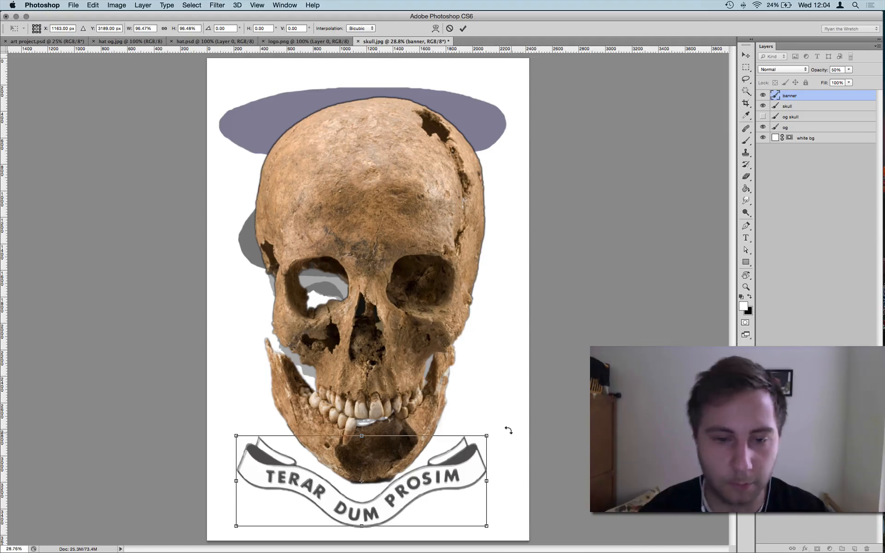
pyautogui.press('Return')
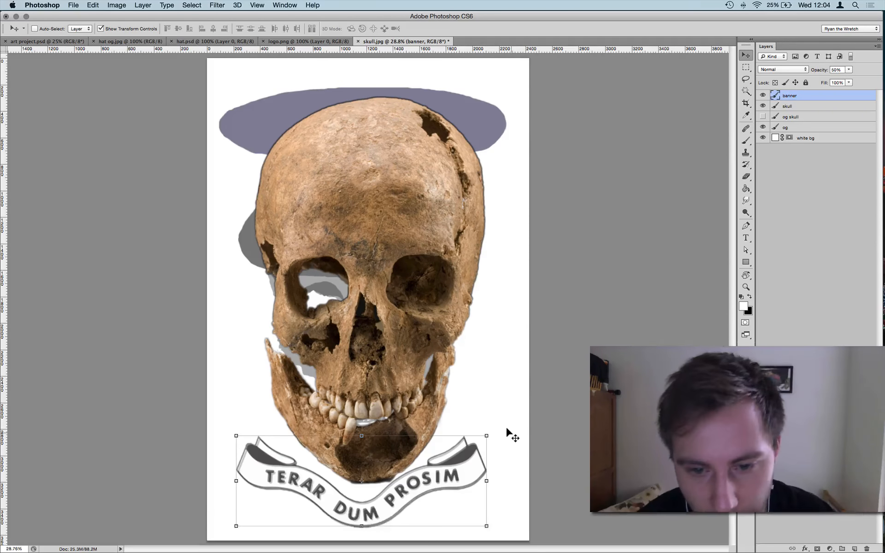
# Nudge the banner down and right onto the reference ribbon and set the layer's opacity back to 100%
pyautogui.press('Down')
pyautogui.press('Right')
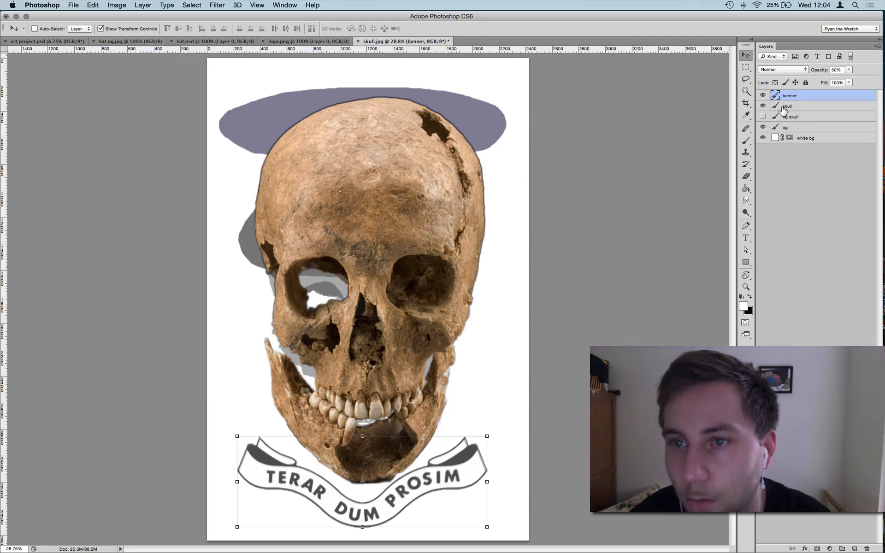
pyautogui.press('v')
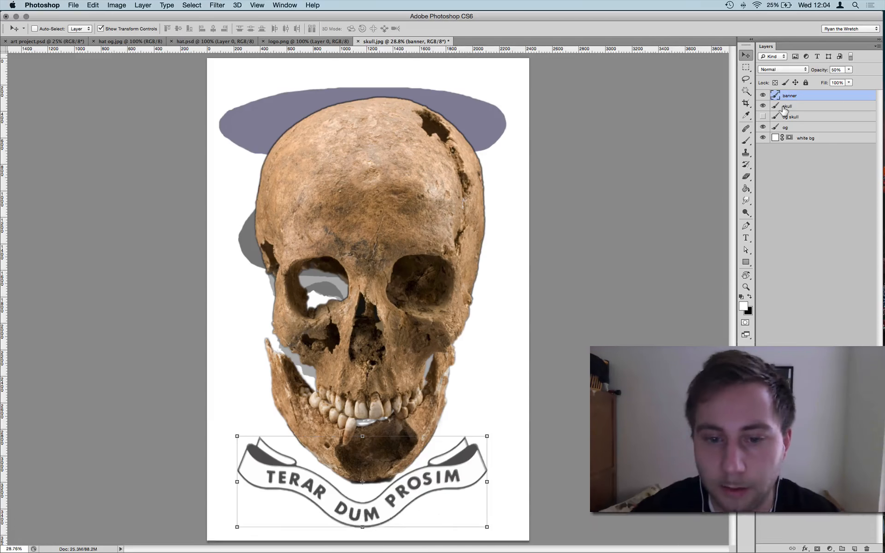
pyautogui.press('0')
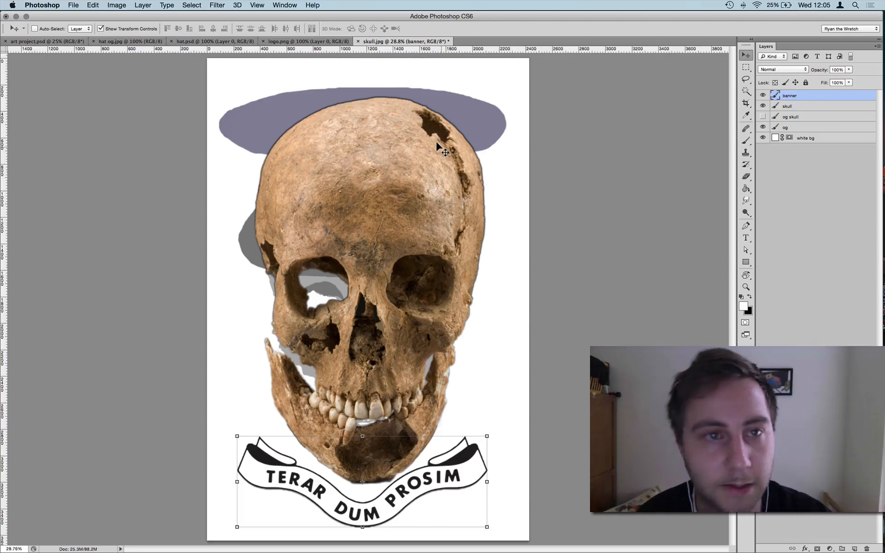
# Compare the original photo in hat og.jpg with the cut-out in hat.psd, ending on the hat og.jpg document
pyautogui.hotkey('ctrl', 'Tab')
pyautogui.hotkey('ctrl', 'Tab')
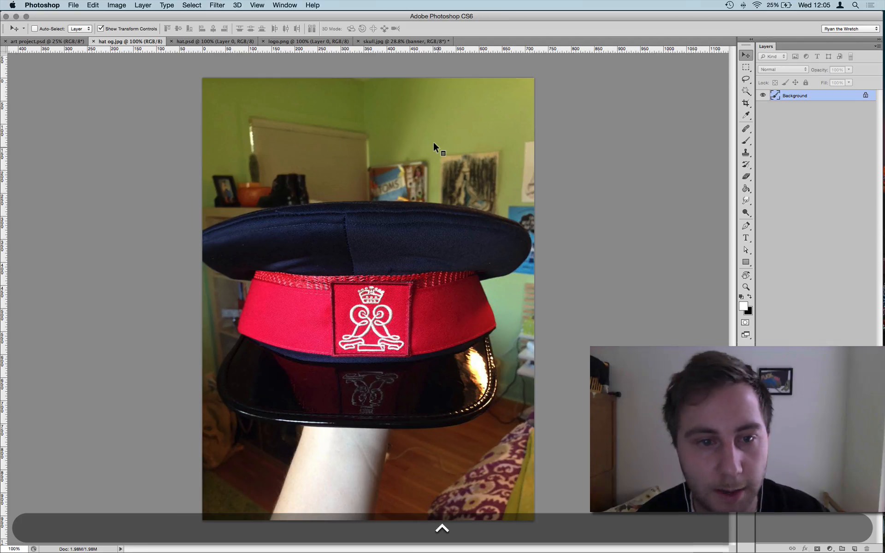
pyautogui.hotkey('ctrl', 'Tab')
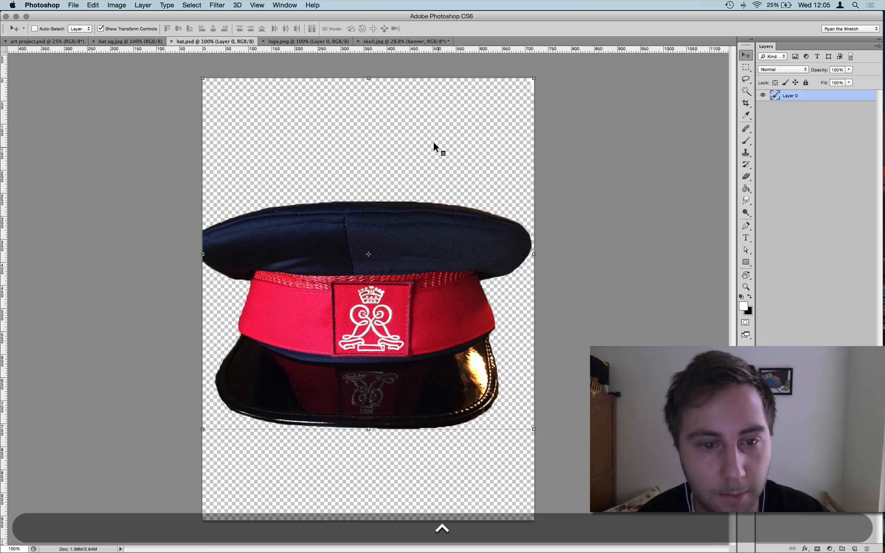
pyautogui.hotkey('ctrl', 'shift', 'Tab')
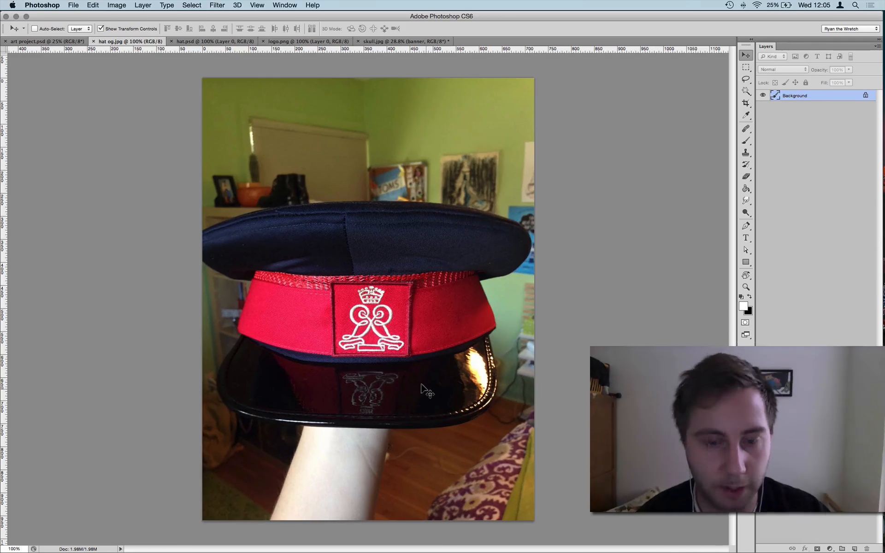
pyautogui.click(234, 44)
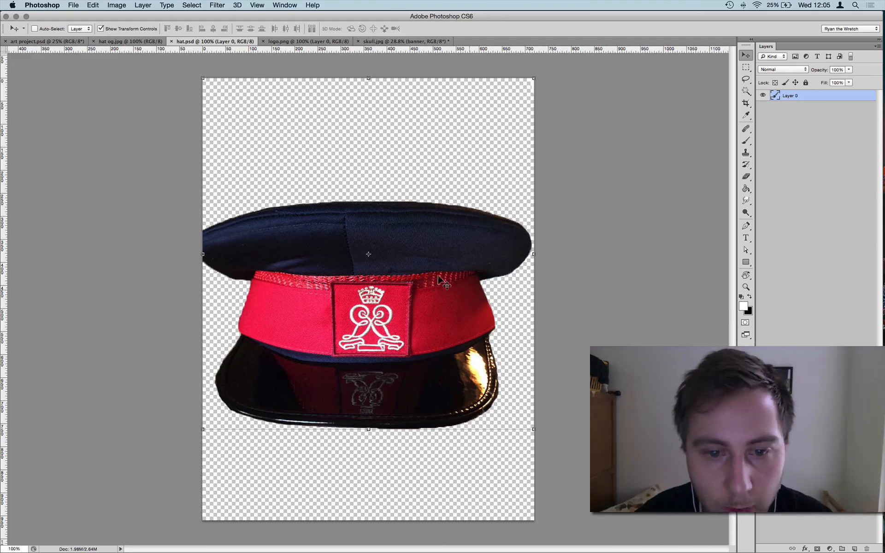
pyautogui.click(127, 41)
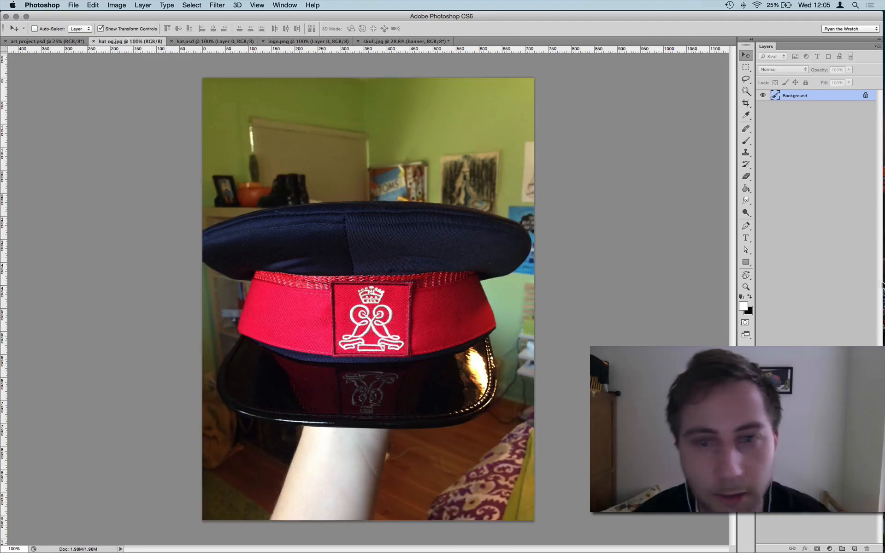
# Convert the locked Background of hat og.jpg into a regular layer and duplicate that layer
pyautogui.doubleClick(866, 95)
pyautogui.press('Return')
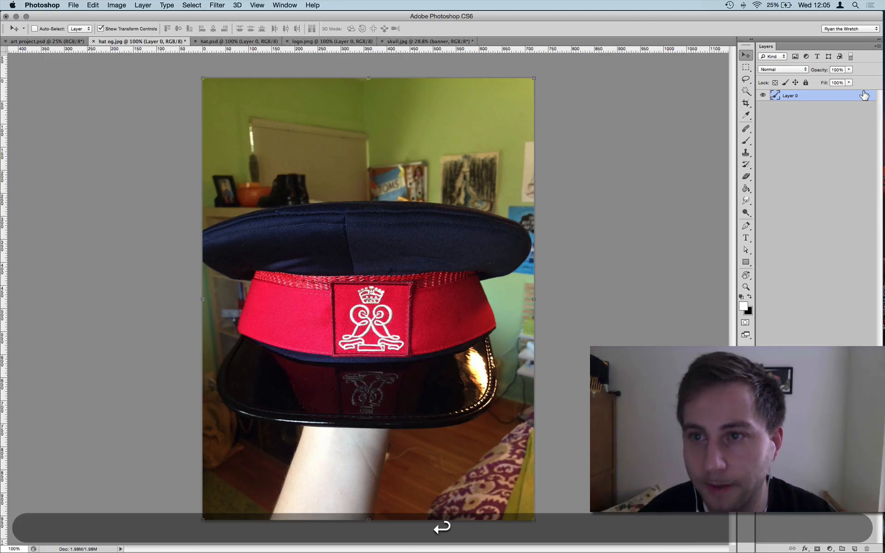
pyautogui.rightClick(832, 97)
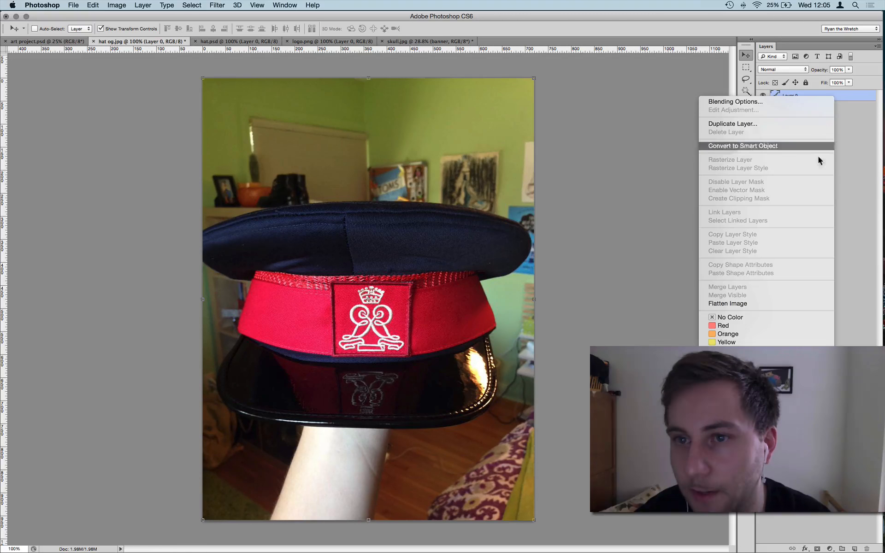
pyautogui.click(766, 124)
pyautogui.click(526, 242)
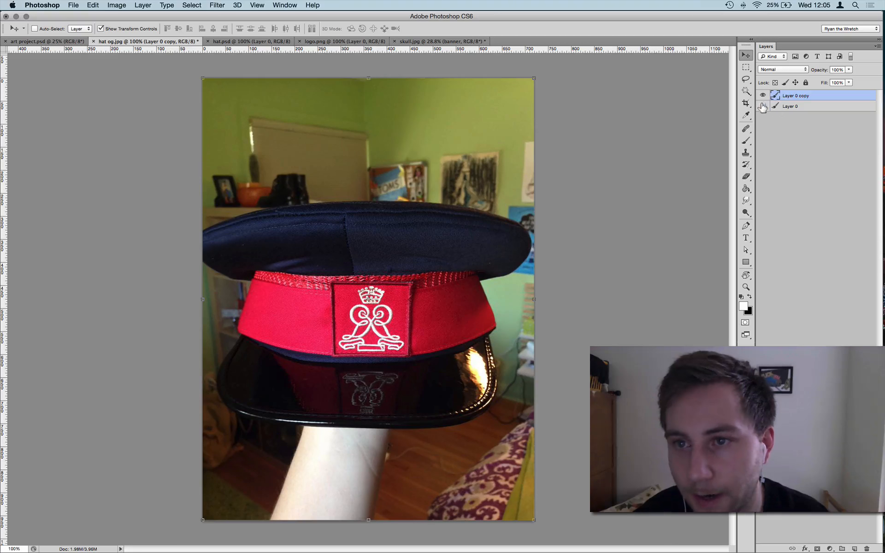
# Hide the original photo layer and rename the duplicate layer as hat
pyautogui.doubleClick(796, 95)
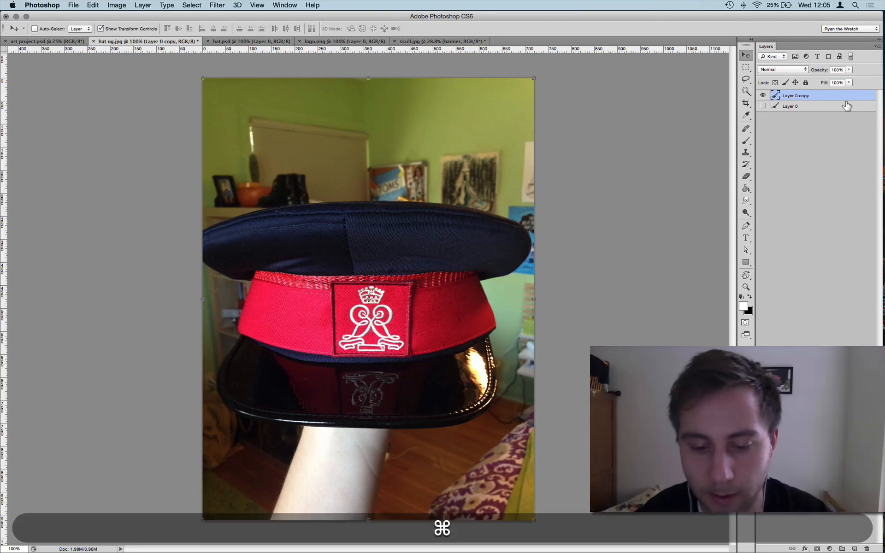
pyautogui.write('hat')
pyautogui.press('Return')
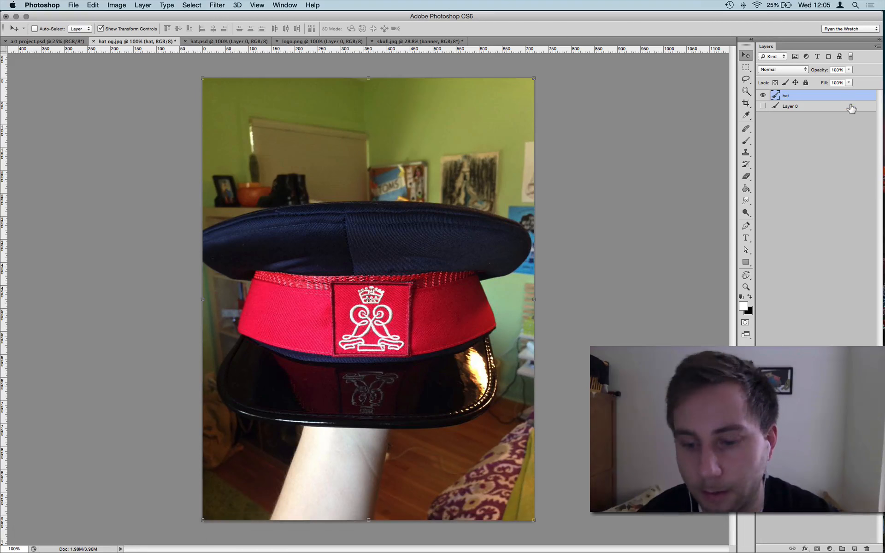
# Rename the original photo layer as og, hide it, and make the hat layer visible and active
pyautogui.hotkey('alt', '[')
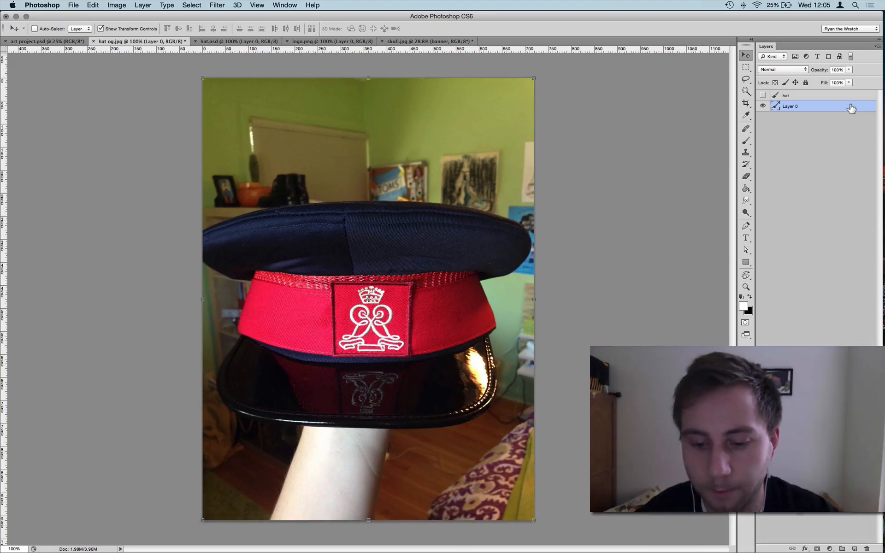
pyautogui.press('super+slash')
pyautogui.write('iog')
pyautogui.press('BackSpace')
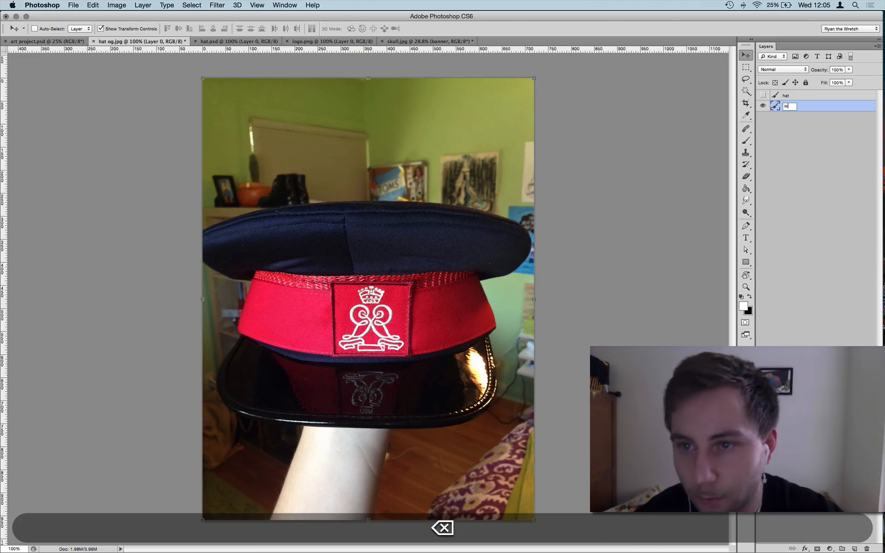
pyautogui.write('og')
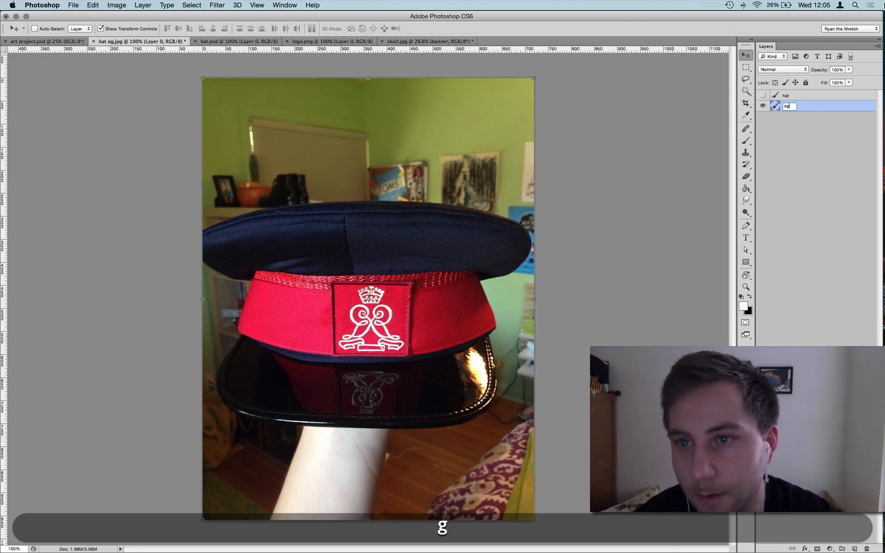
pyautogui.click(762, 93)
pyautogui.click(763, 106)
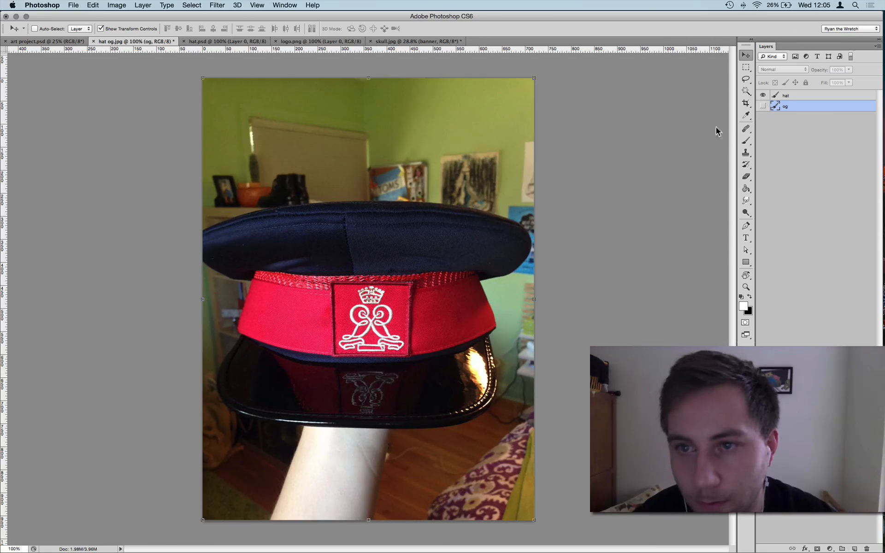
pyautogui.click(791, 95)
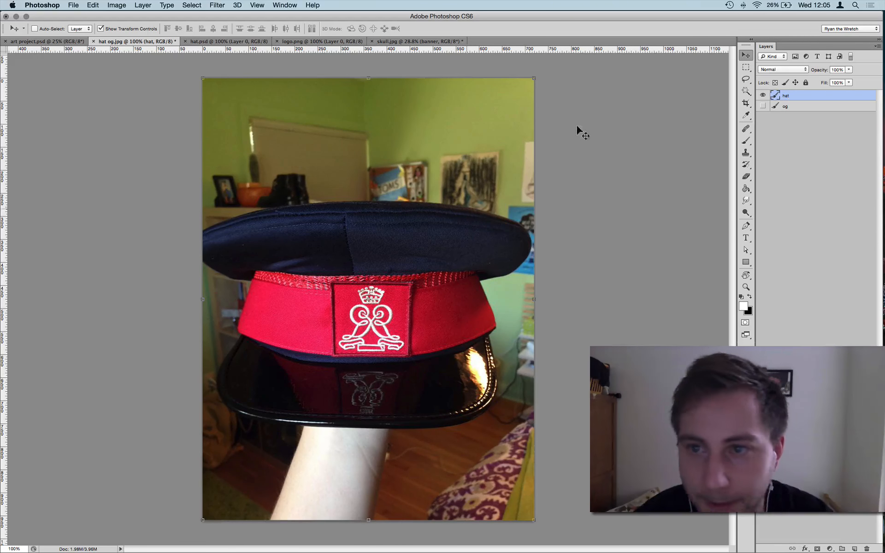
# Try to select the hat's navy crown, black visor and red band with the Magic Wand at tolerance 60
pyautogui.click(743, 92)
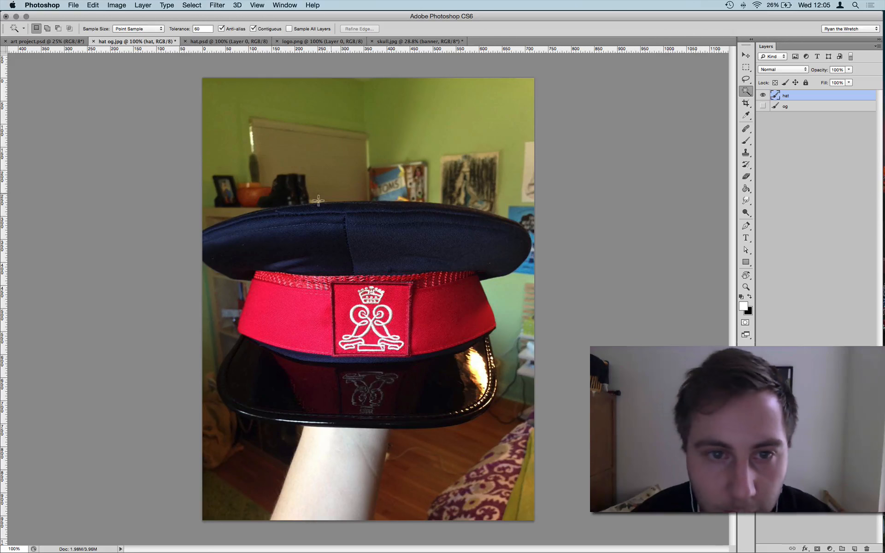
pyautogui.click(277, 227)
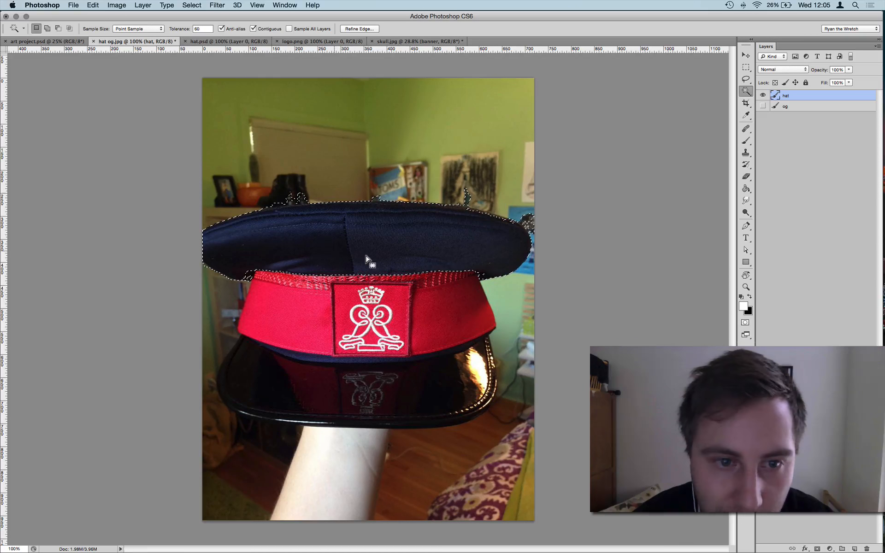
pyautogui.keyDown('shift'); pyautogui.click(403, 394); pyautogui.keyUp('shift')
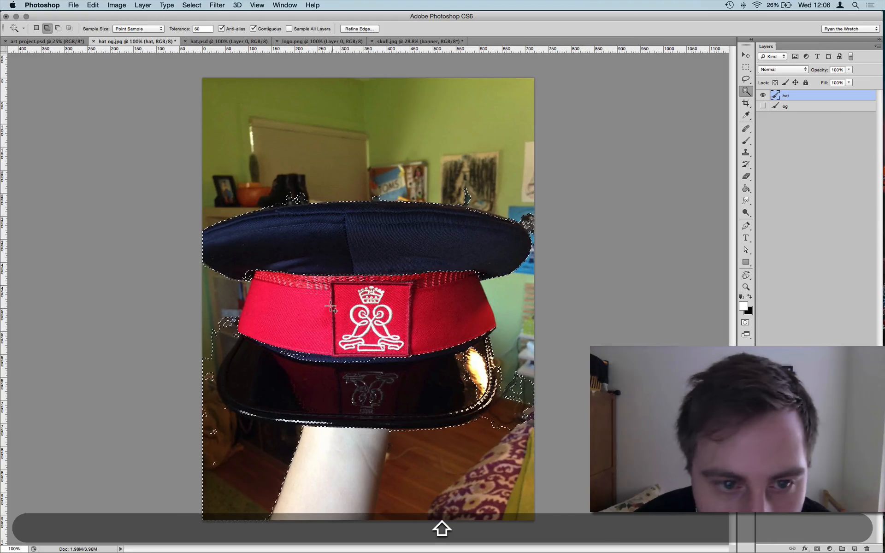
pyautogui.keyDown('shift'); pyautogui.click(296, 311); pyautogui.keyUp('shift')
pyautogui.keyDown('shift'); pyautogui.click(372, 282); pyautogui.keyUp('shift')
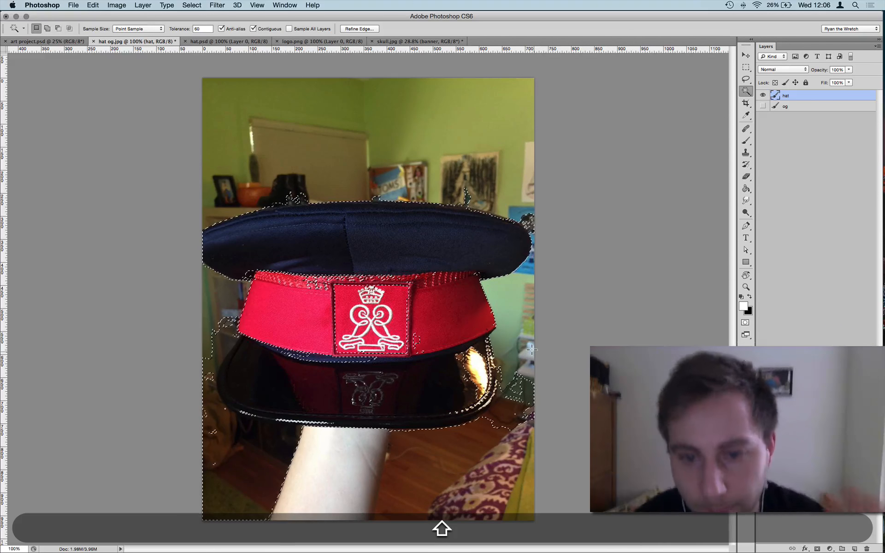
pyautogui.press('shift')
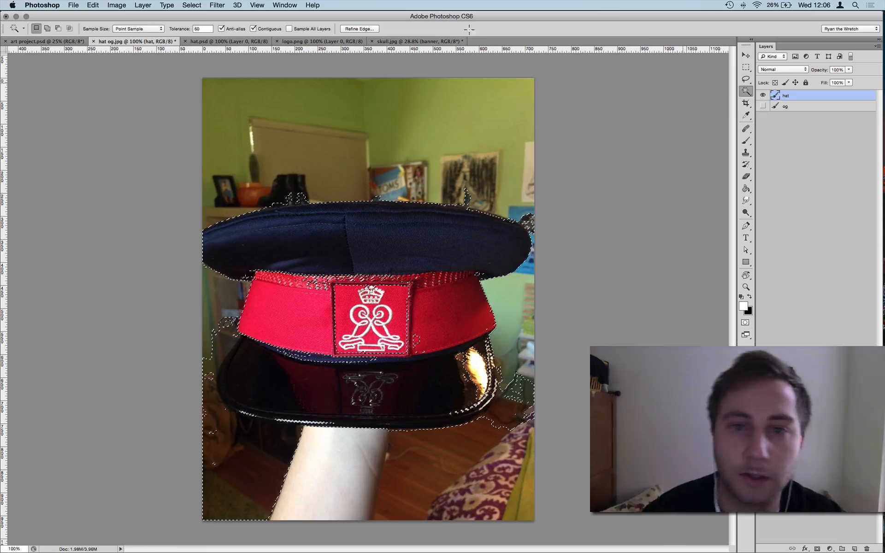
# Compare Magic Wand selections of the green wall at tolerances 60, 10 and 50
pyautogui.click(440, 113)
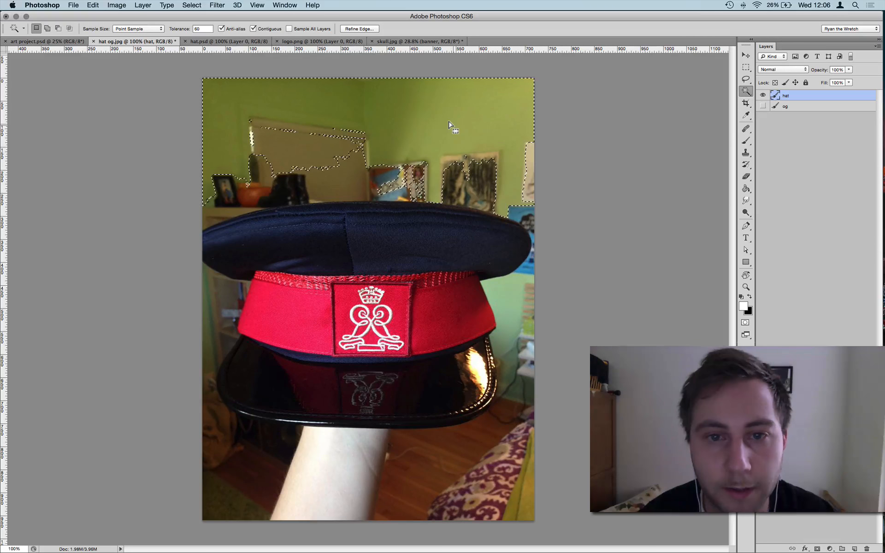
pyautogui.click(203, 27)
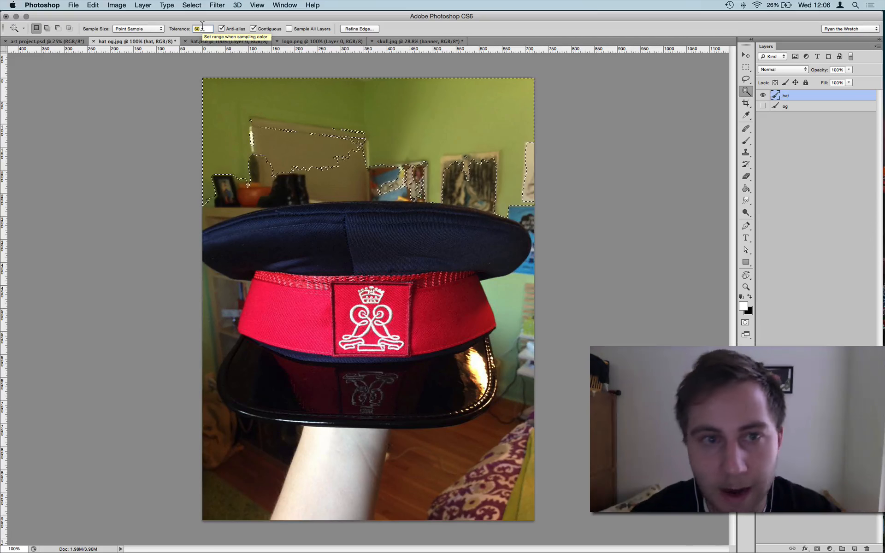
pyautogui.write('10')
pyautogui.click(463, 119)
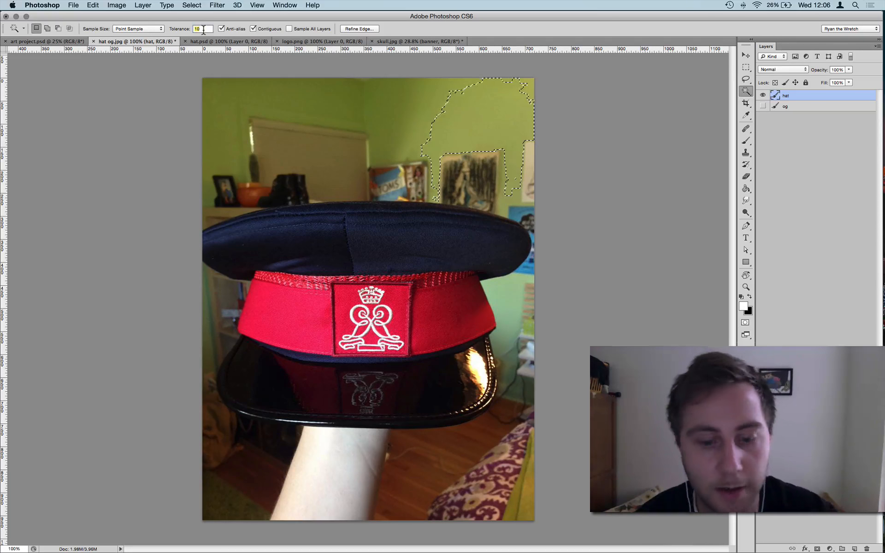
pyautogui.write('50')
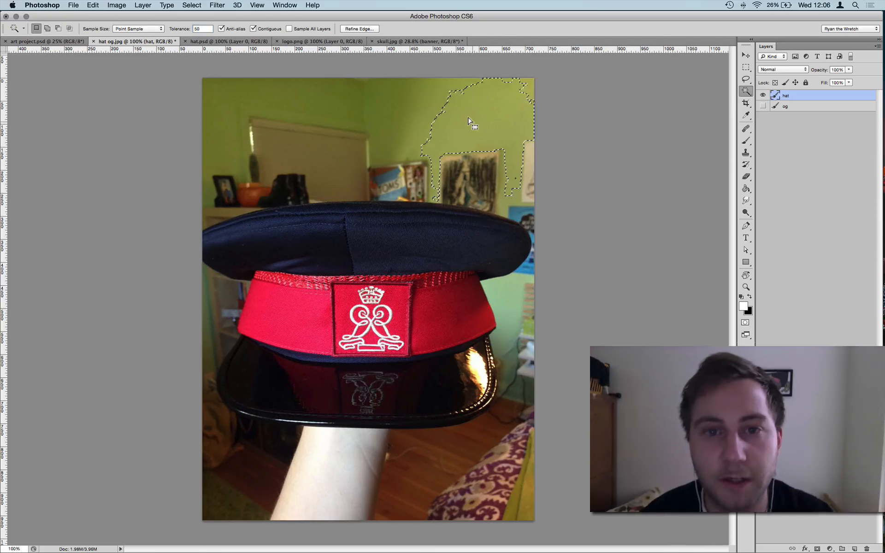
pyautogui.click(467, 121)
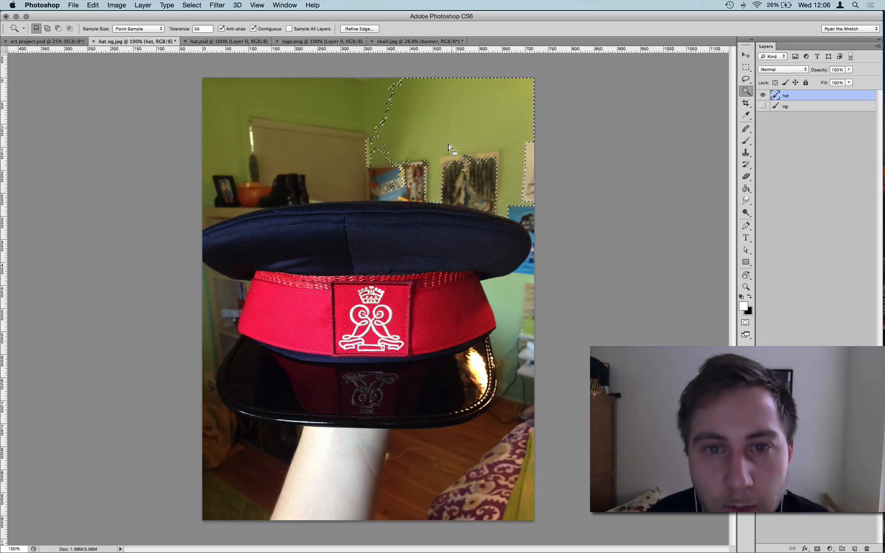
# Try to select the crown, red band and visor with the Magic Wand at tolerance 50, and discard the selection
pyautogui.click(430, 251)
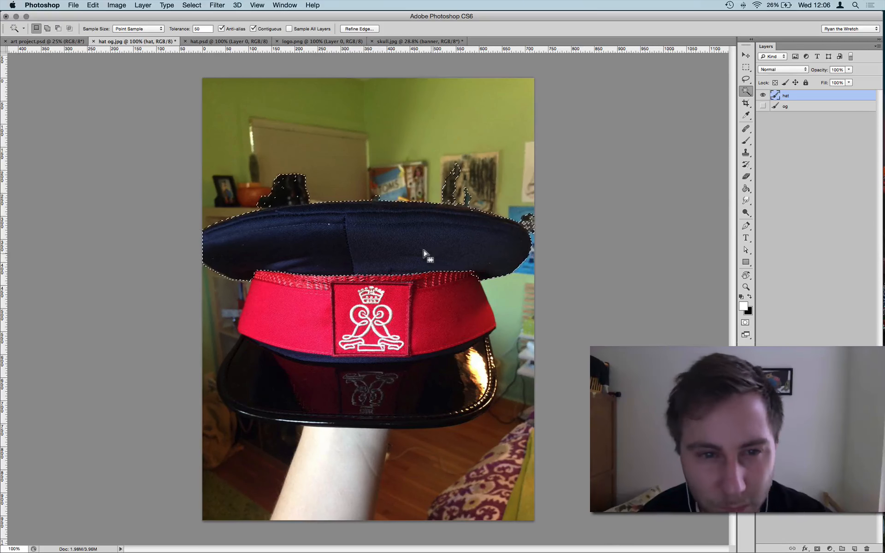
pyautogui.keyDown('shift'); pyautogui.click(429, 324); pyautogui.keyUp('shift')
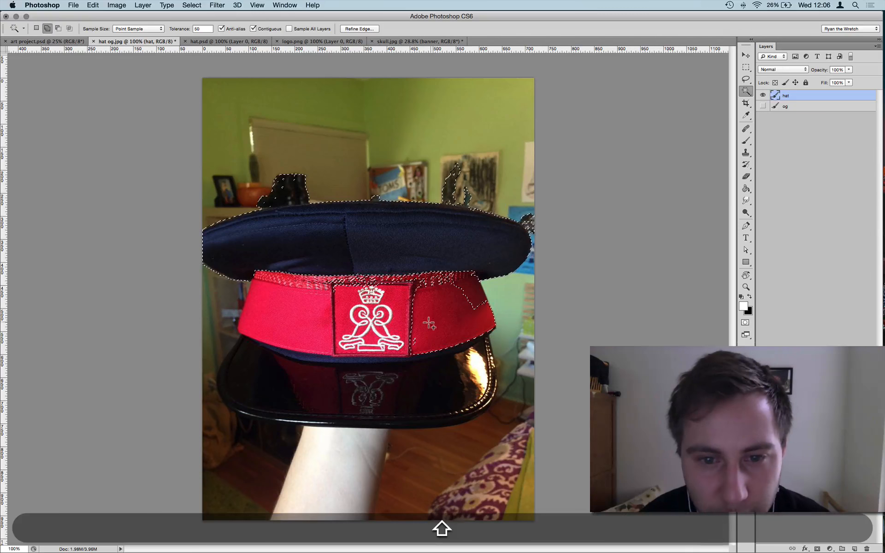
pyautogui.keyDown('shift'); pyautogui.click(356, 398); pyautogui.keyUp('shift')
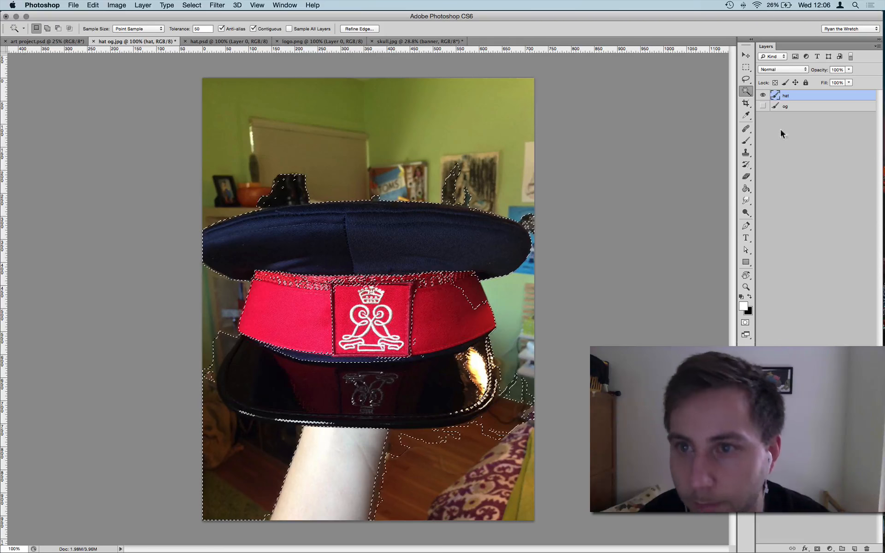
pyautogui.hotkey('shift', 'w')
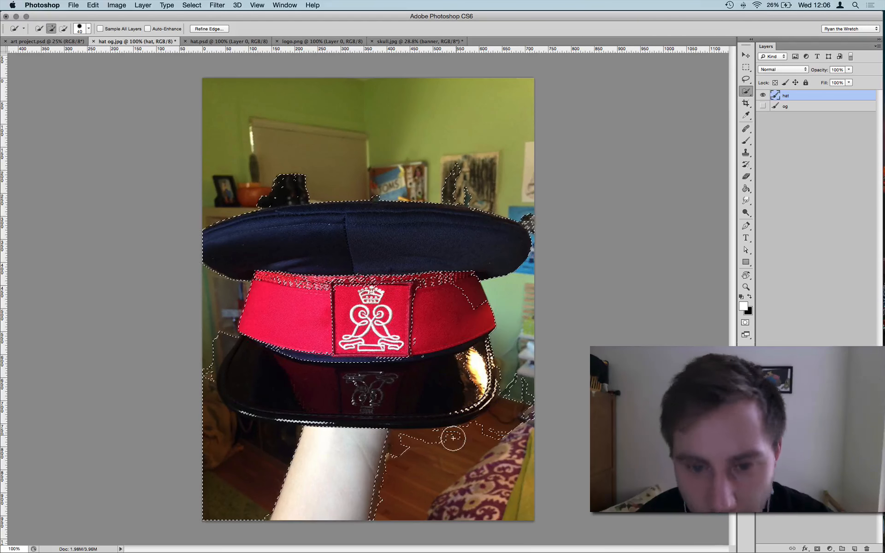
pyautogui.press('super+d')
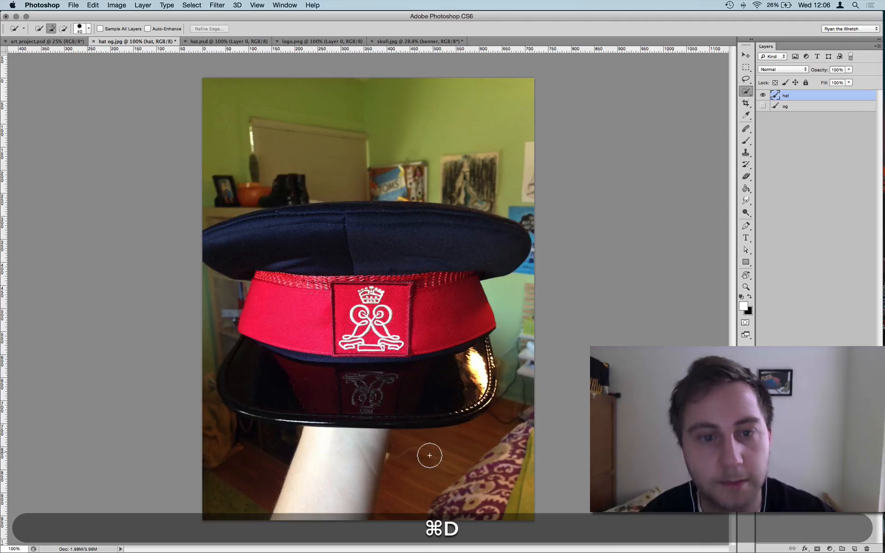
# Set the hat image's resolution to 300 pixels/inch with resampling and constrained proportions
pyautogui.press('alt+super+i')
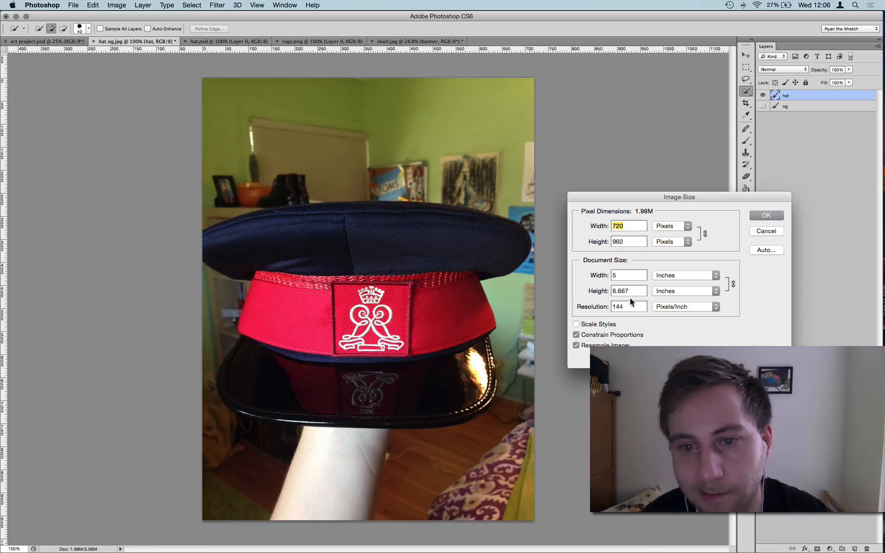
pyautogui.press('Escape')
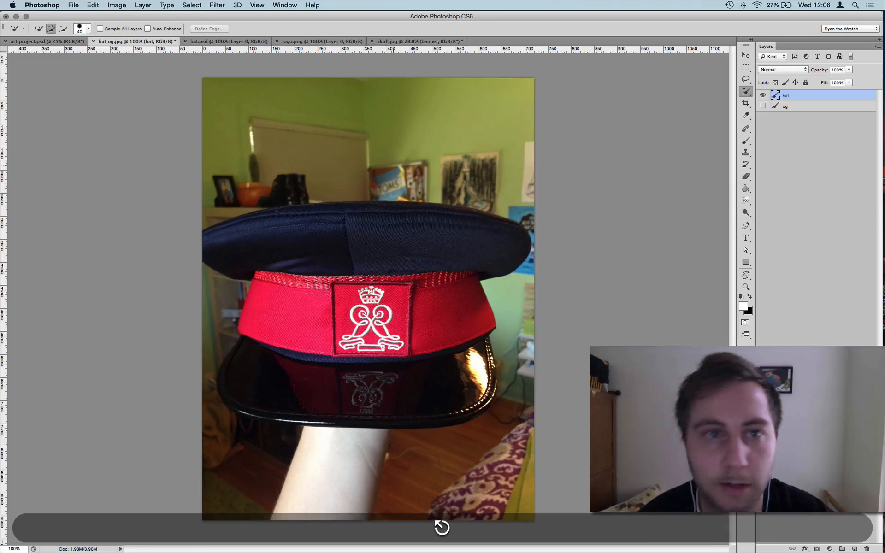
pyautogui.click(193, 5)
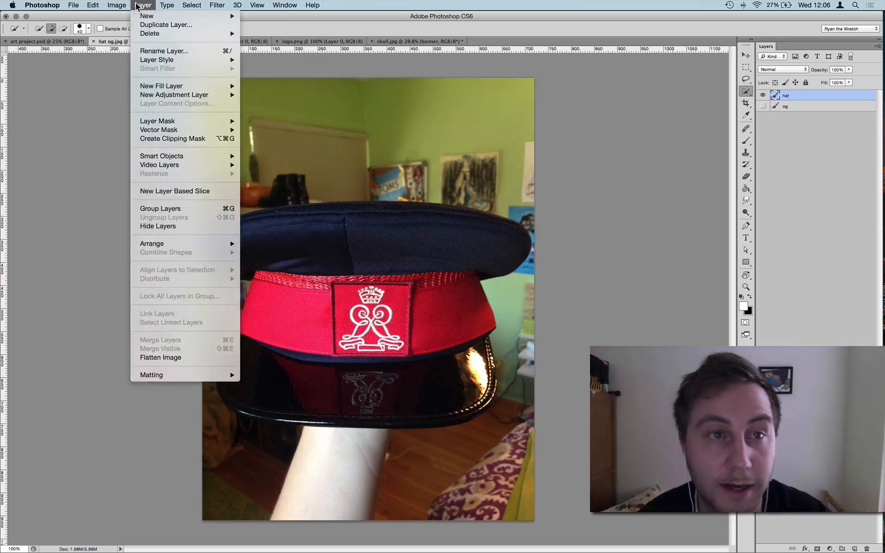
pyautogui.moveTo(121, 6)
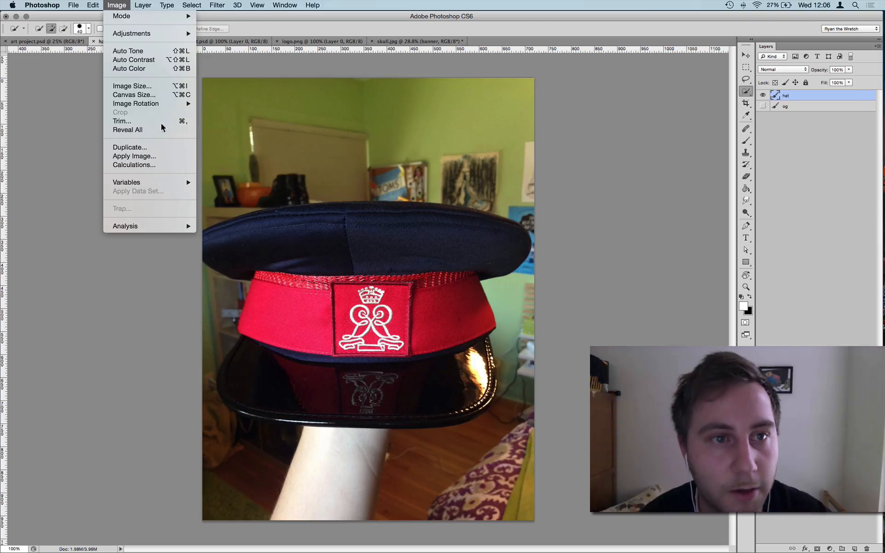
pyautogui.click(162, 87)
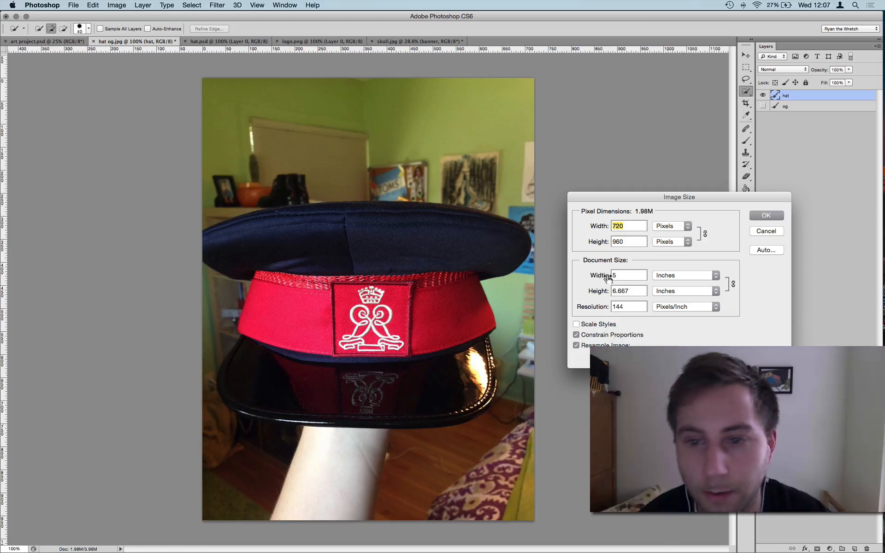
pyautogui.doubleClick(633, 308)
pyautogui.write('300')
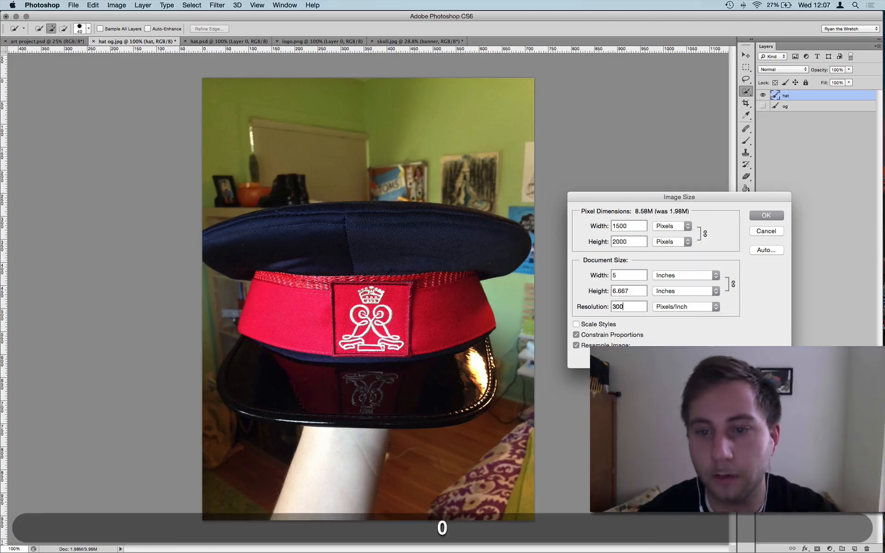
pyautogui.press('Return')
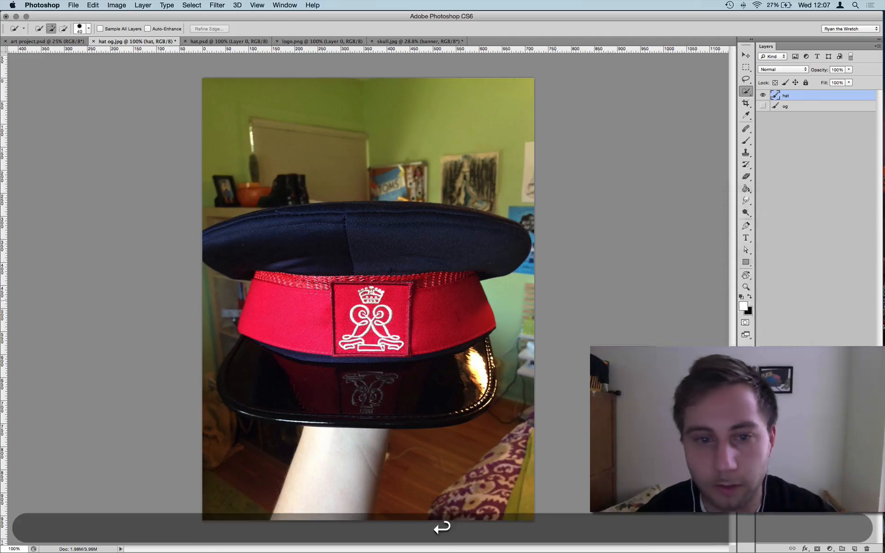
# Select the whole hat with the Quick Selection tool and subtract the background beside the left of the red band and visor
pyautogui.press('super+0')
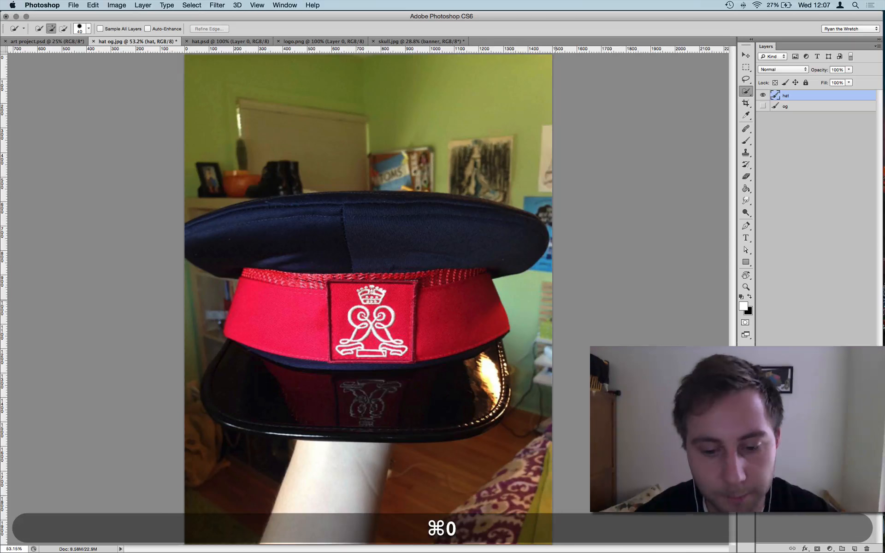
pyautogui.press('w')
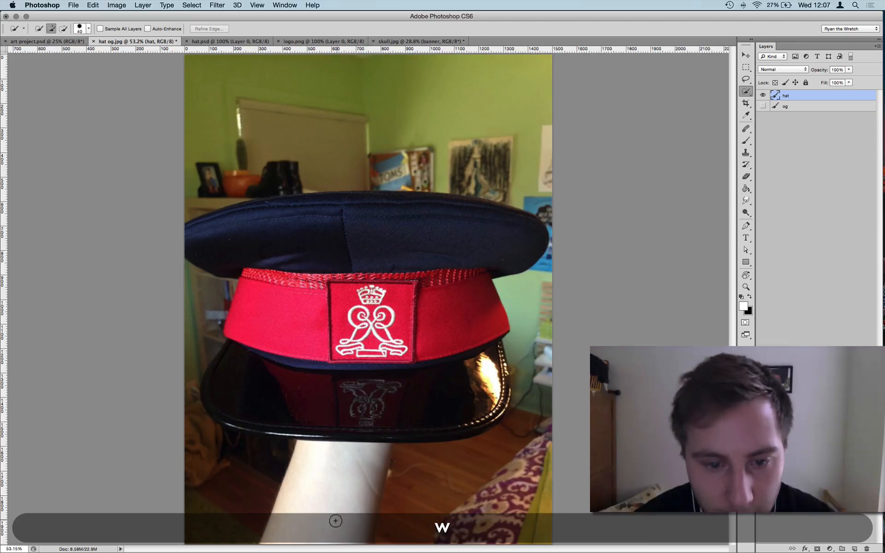
pyautogui.moveTo(297, 412)
pyautogui.mouseDown()
pyautogui.moveTo(428, 387)
pyautogui.moveTo(451, 360)
pyautogui.moveTo(482, 371)
pyautogui.moveTo(466, 336)
pyautogui.moveTo(438, 318)
pyautogui.moveTo(344, 313)
pyautogui.moveTo(320, 298)
pyautogui.moveTo(306, 253)
pyautogui.moveTo(253, 239)
pyautogui.moveTo(333, 224)
pyautogui.moveTo(450, 226)
pyautogui.moveTo(535, 200)
pyautogui.mouseUp()
pyautogui.press('alt')
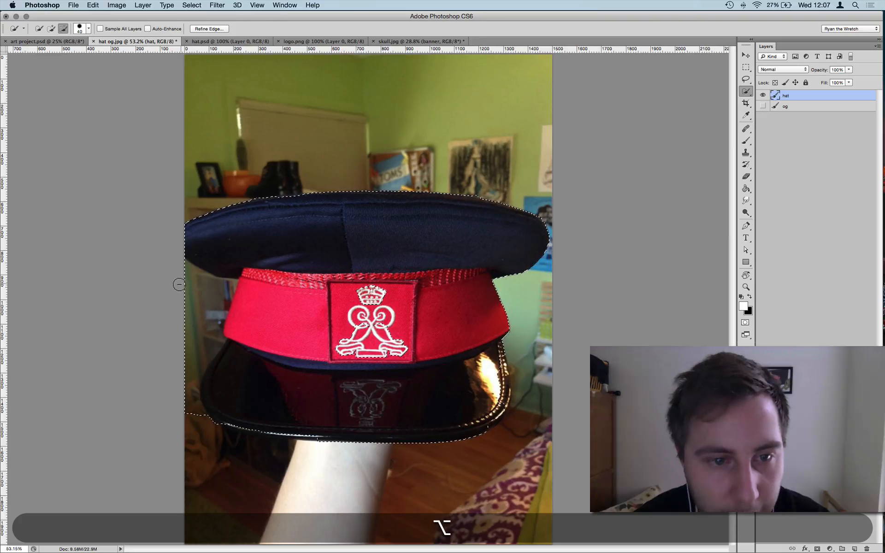
pyautogui.moveTo(205, 313); pyautogui.dragTo(198, 348)
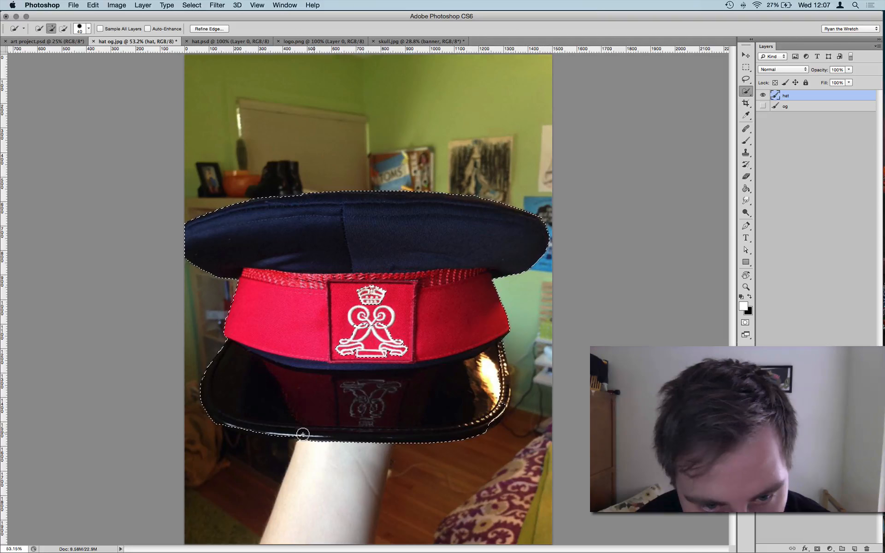
# Refine the selection along the visor's lower-left edge and subtract the background that spills in beneath it
pyautogui.moveTo(249, 427); pyautogui.dragTo(229, 423)
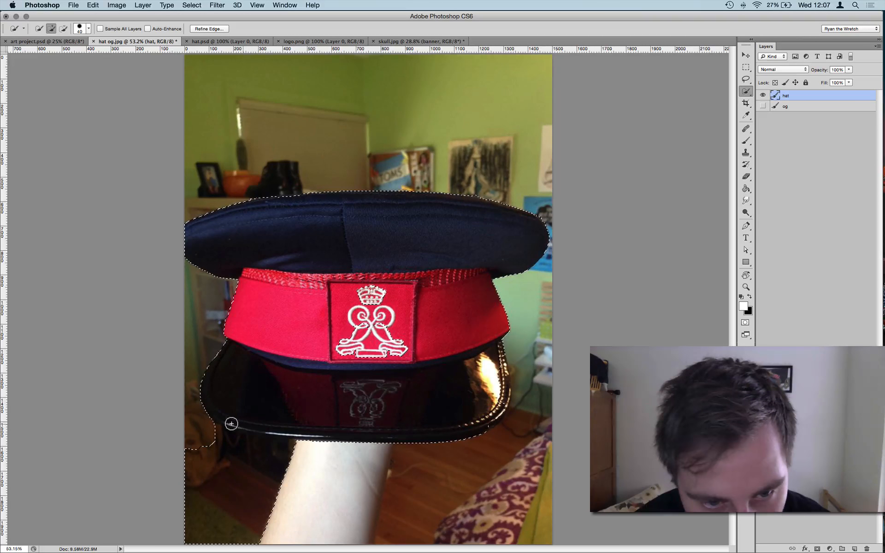
pyautogui.scroll(-3, 211, 427)
pyautogui.scroll(-5, 263, 415)
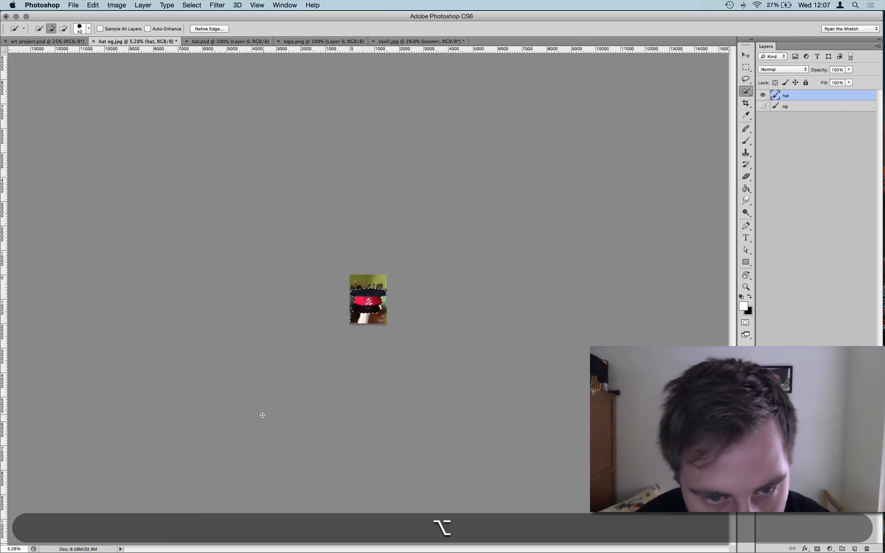
pyautogui.scroll(10, 263, 415)
pyautogui.scroll(-6, 262, 415)
pyautogui.scroll(4, 263, 415)
pyautogui.scroll(-5, 263, 417)
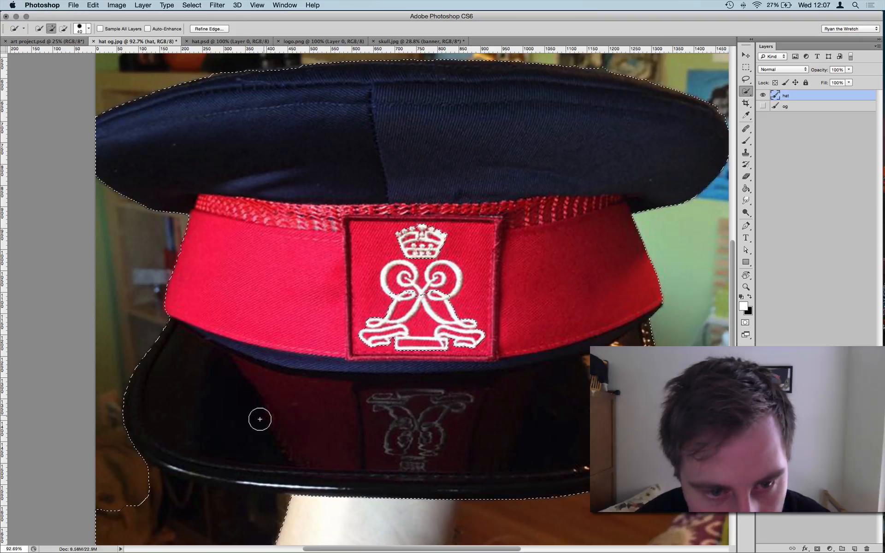
pyautogui.keyDown('alt'); pyautogui.click(233, 424); pyautogui.keyUp('alt')
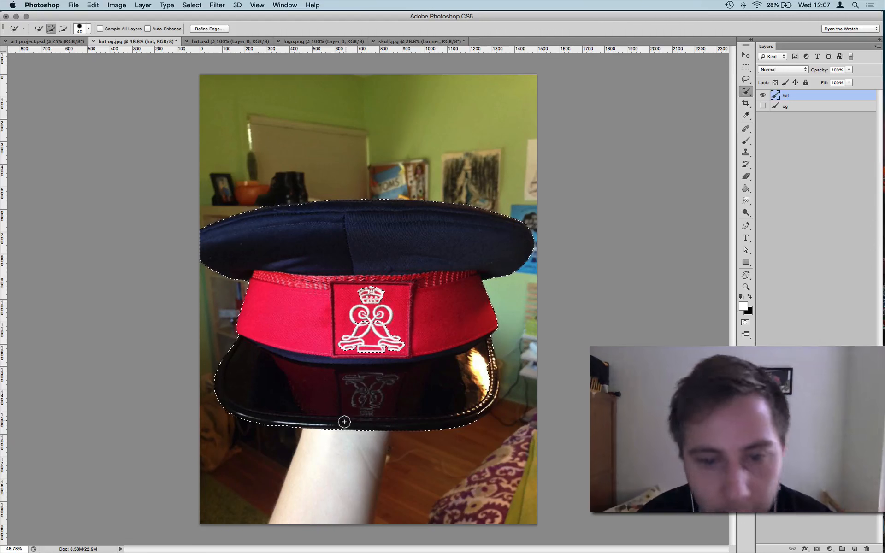
# Try to trim the hat selection along the visor's lower-left edge with the Lasso
pyautogui.press('super+equal')
pyautogui.press('super+equal')
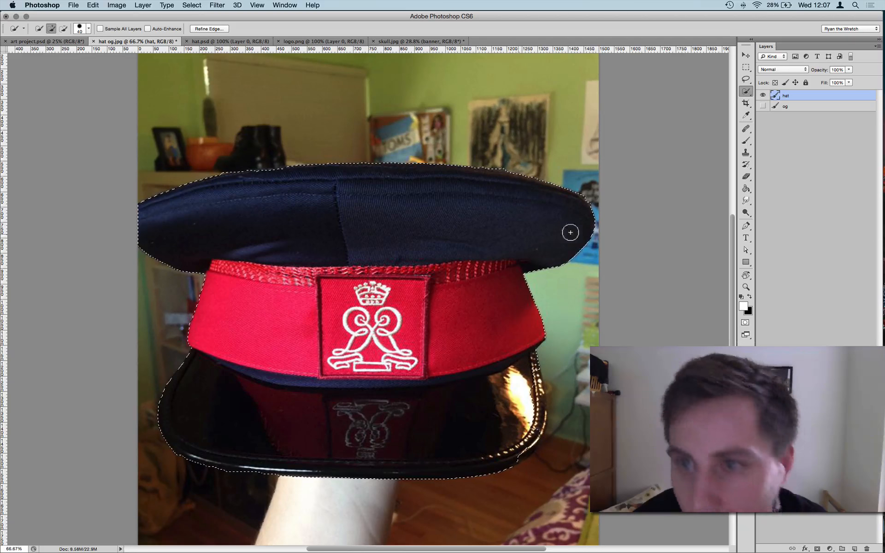
pyautogui.click(747, 79)
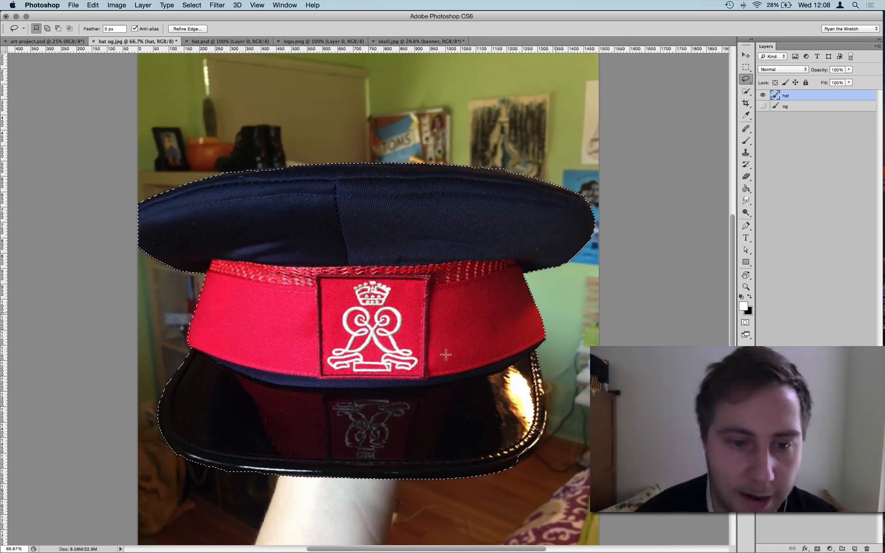
pyautogui.press('shift')
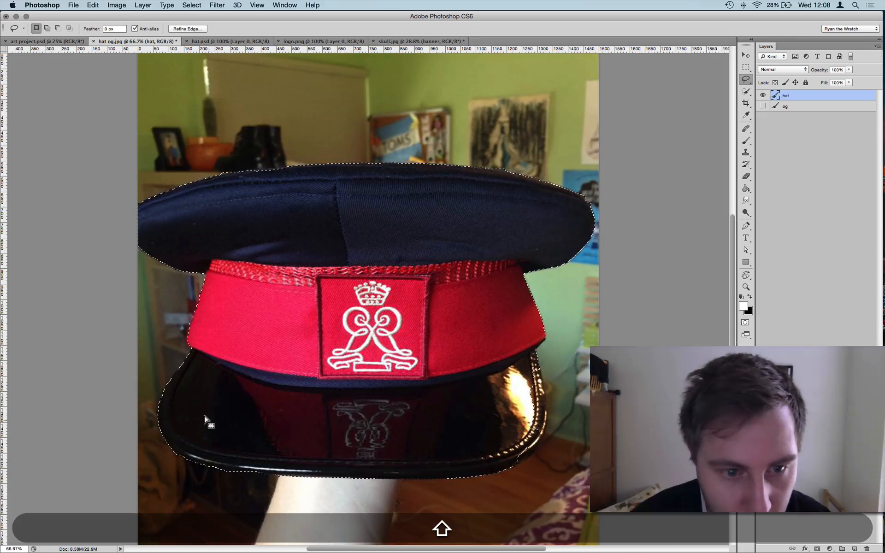
pyautogui.press('alt')
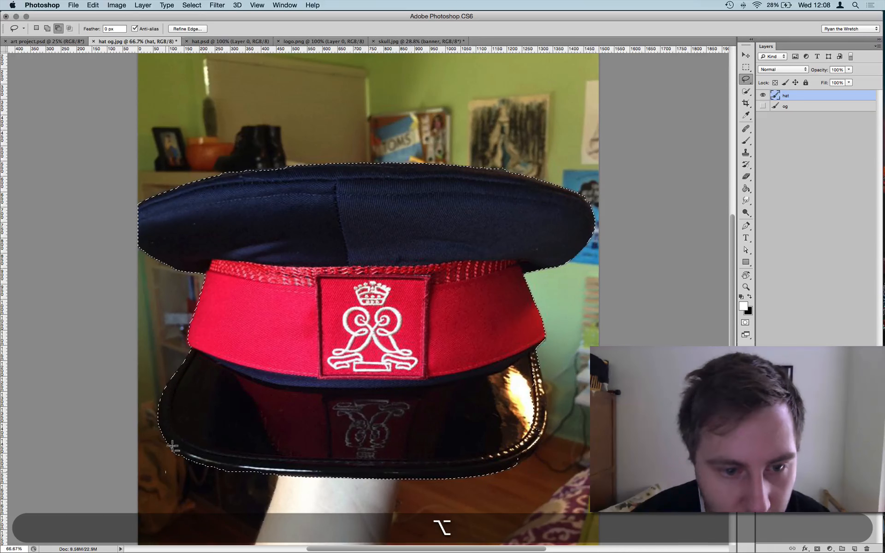
pyautogui.press('alt+super+z')
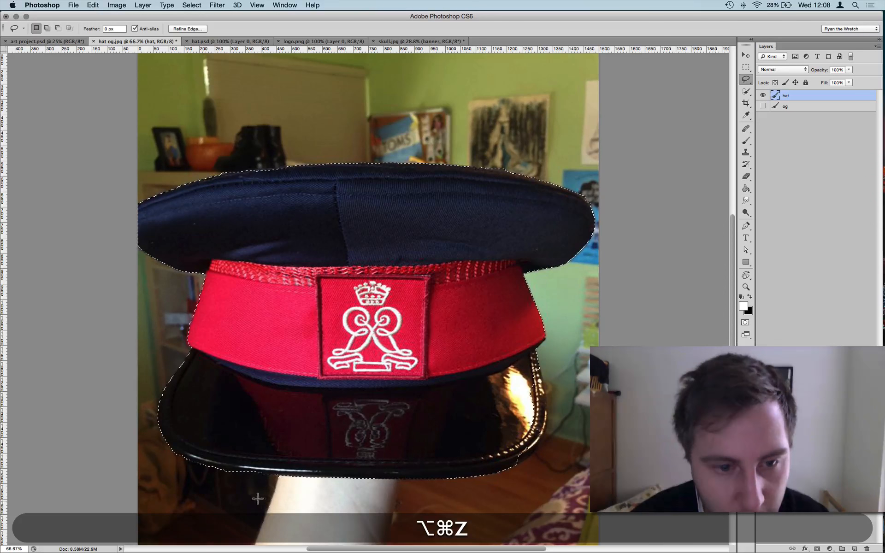
pyautogui.press('shift+super+z')
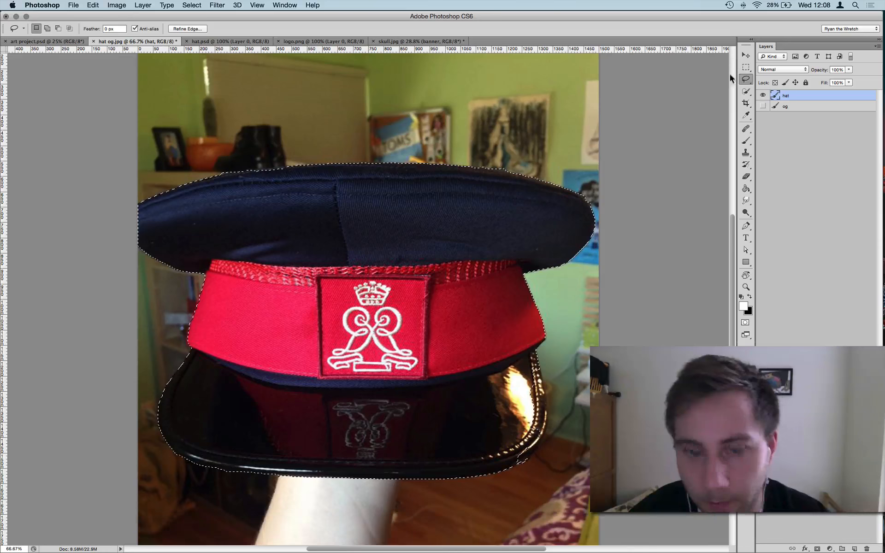
pyautogui.press('w')
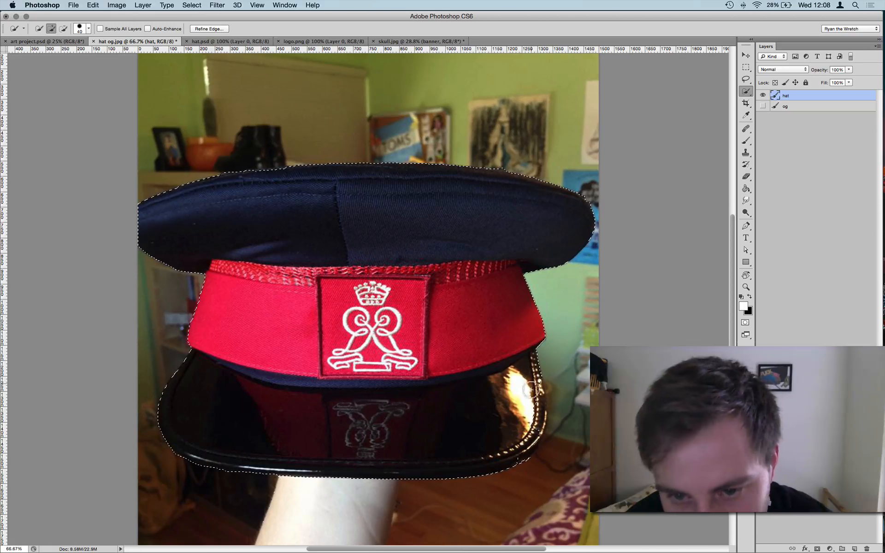
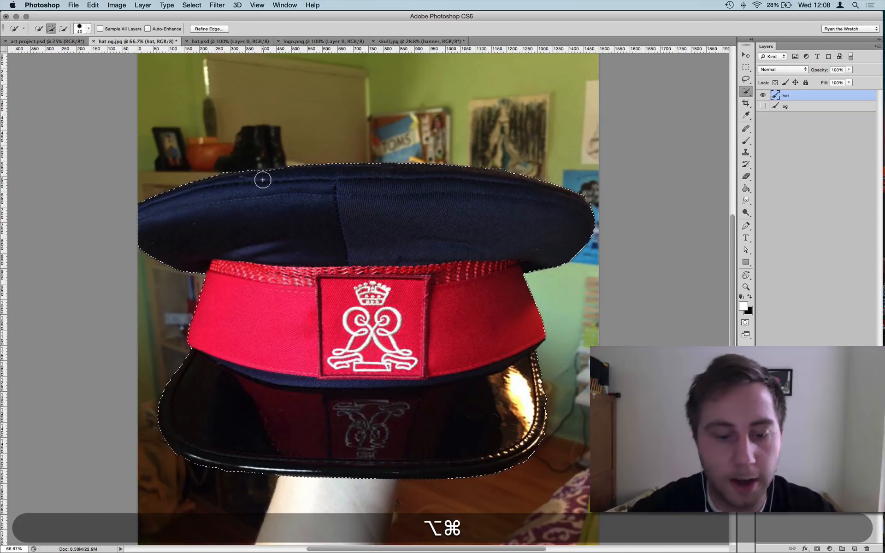
# Refine the edge of the hat selection with Shift Edge at -18% and apply it as a selection
pyautogui.click(192, 5)
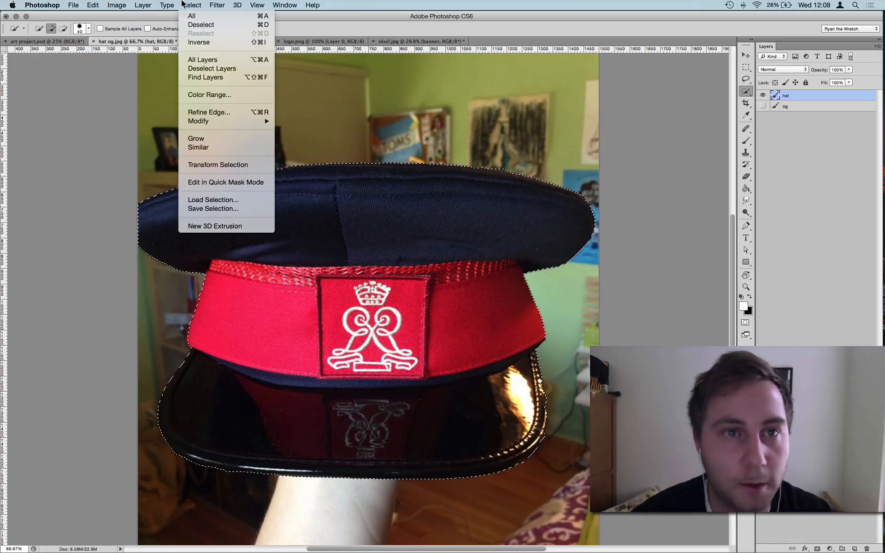
pyautogui.click(230, 112)
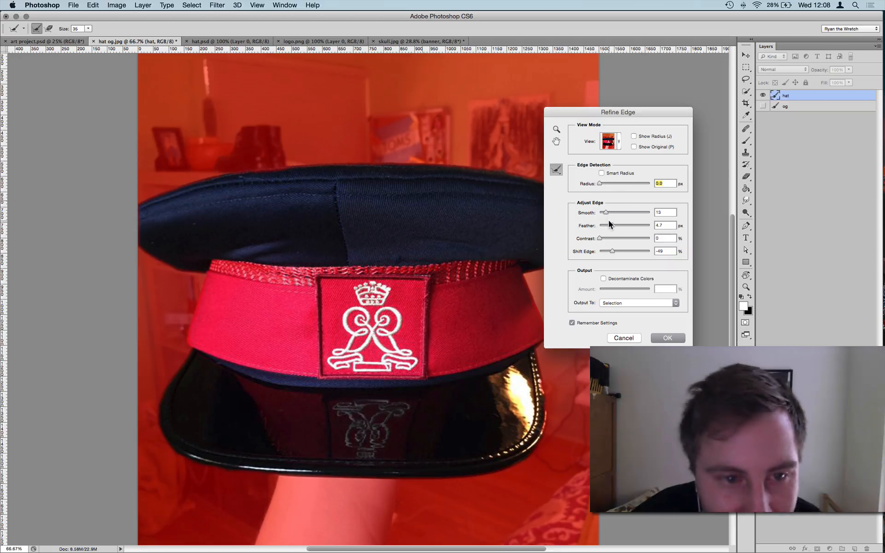
pyautogui.moveTo(621, 250)
pyautogui.mouseDown()
pyautogui.moveTo(630, 251)
pyautogui.moveTo(620, 251)
pyautogui.mouseUp()
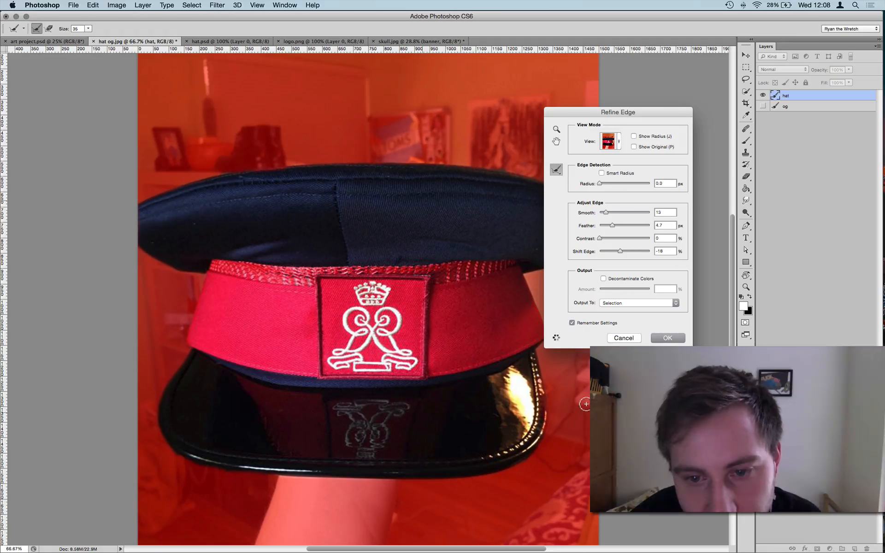
pyautogui.press('super+z')
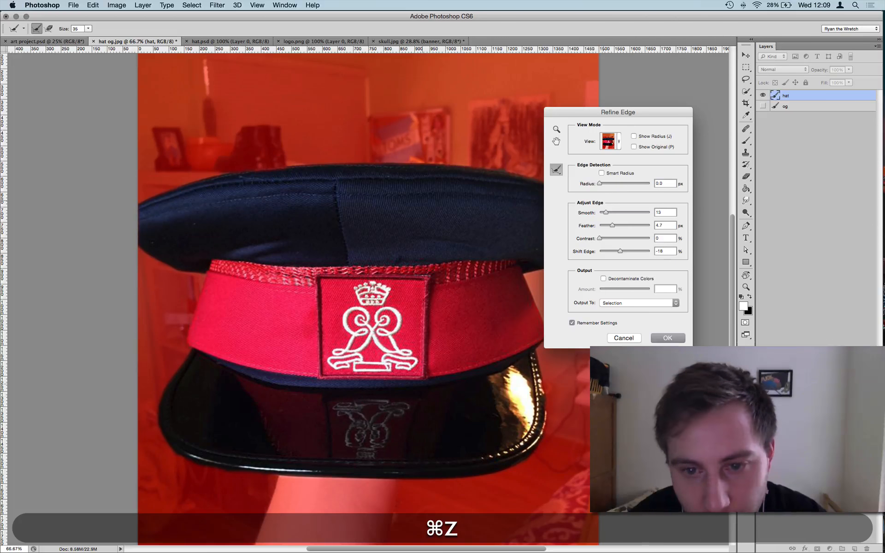
pyautogui.click(669, 338)
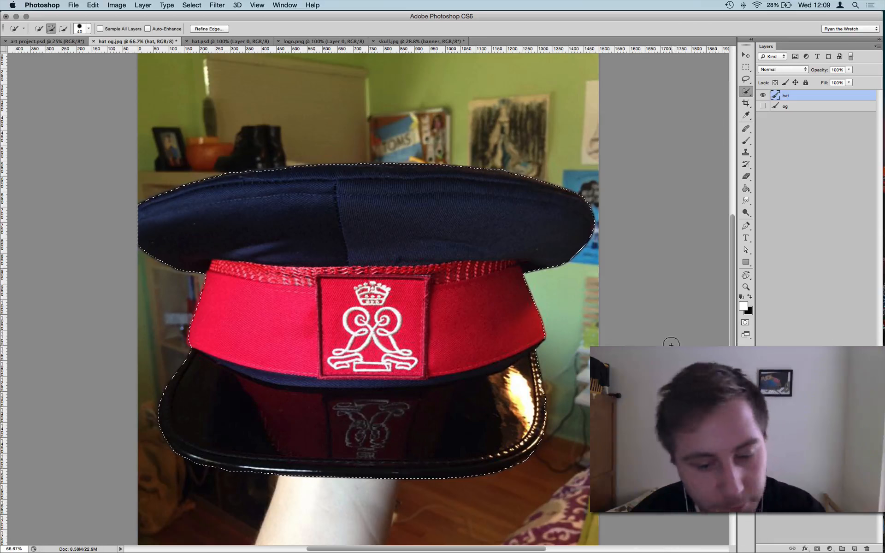
# Copy the selected hat and paste it into skull.jpg, accepting the colour profile conversion
pyautogui.press('super+c')
pyautogui.hotkey('ctrl', 'Tab')
pyautogui.hotkey('ctrl', 'Tab')
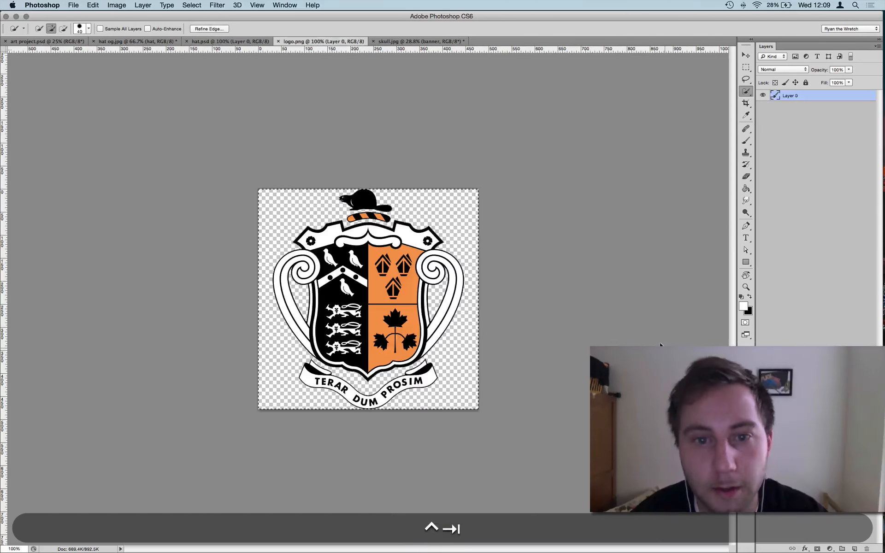
pyautogui.hotkey('ctrl', 'Tab')
pyautogui.hotkey('ctrl', 'Tab')
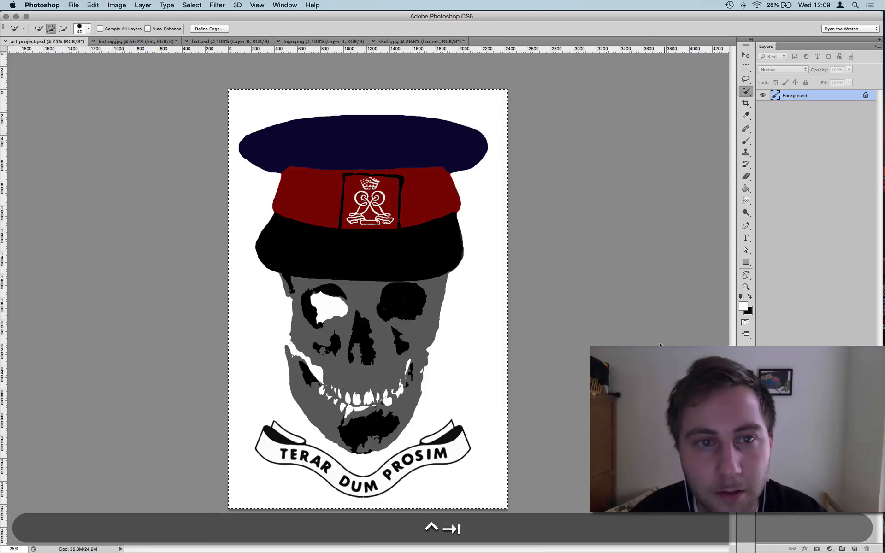
pyautogui.hotkey('ctrl', 'Tab')
pyautogui.hotkey('ctrl', 'Tab')
pyautogui.hotkey('ctrl', 'Tab')
pyautogui.hotkey('ctrl', 'Tab')
pyautogui.hotkey('ctrl', 'Tab')
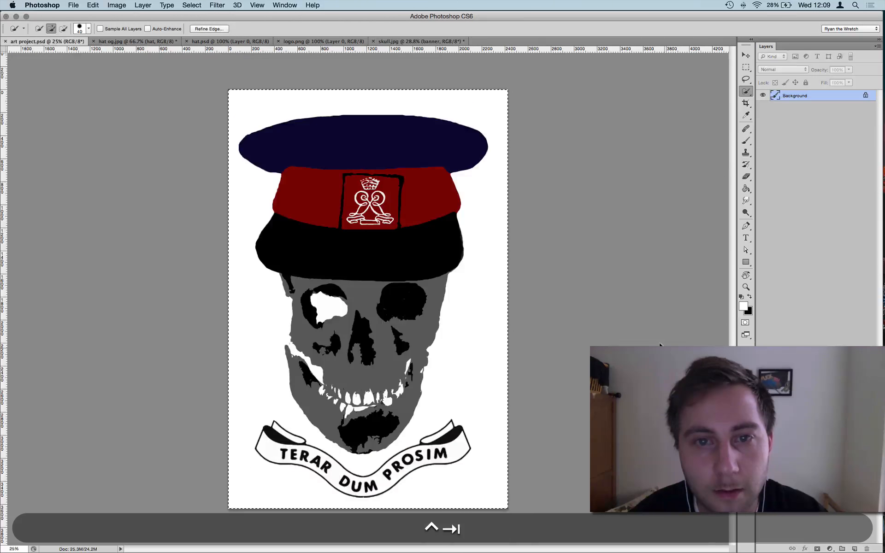
pyautogui.hotkey('ctrl', 'shift', 'Tab')
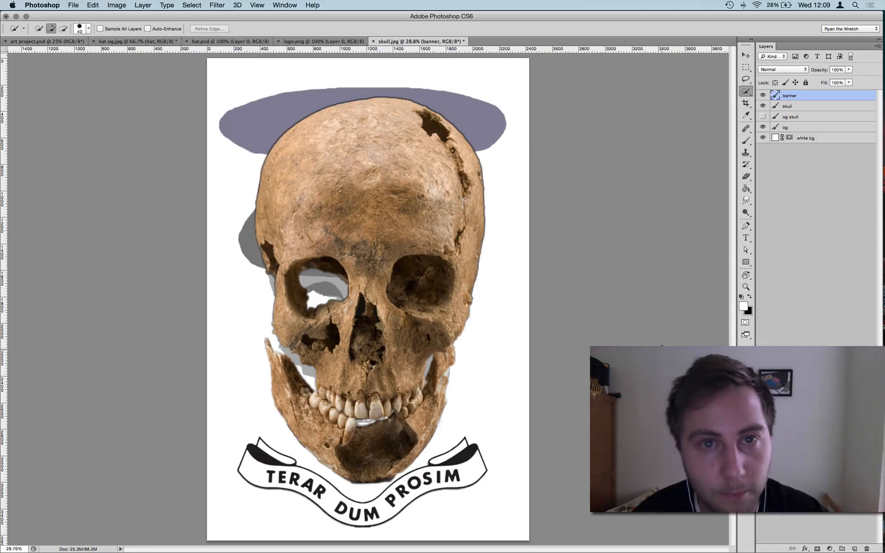
pyautogui.hotkey('ctrl', 'Tab')
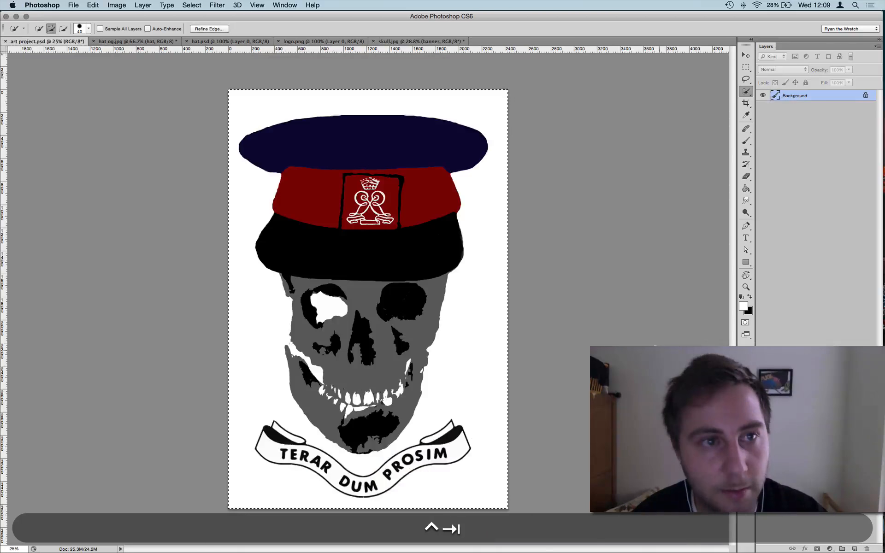
pyautogui.hotkey('ctrl', 'Tab')
pyautogui.hotkey('ctrl', 'shift', 'Tab')
pyautogui.hotkey('ctrl', 'shift', 'Tab')
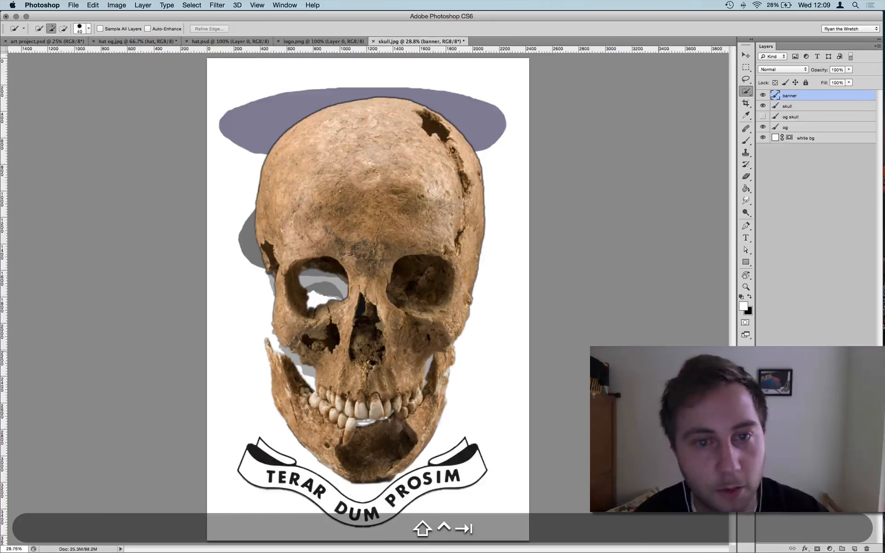
pyautogui.press('super+v')
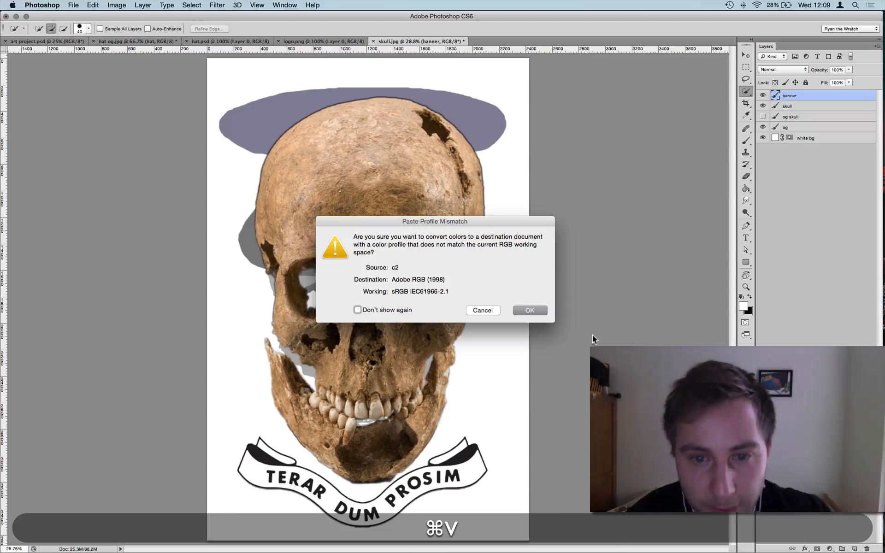
pyautogui.click(530, 310)
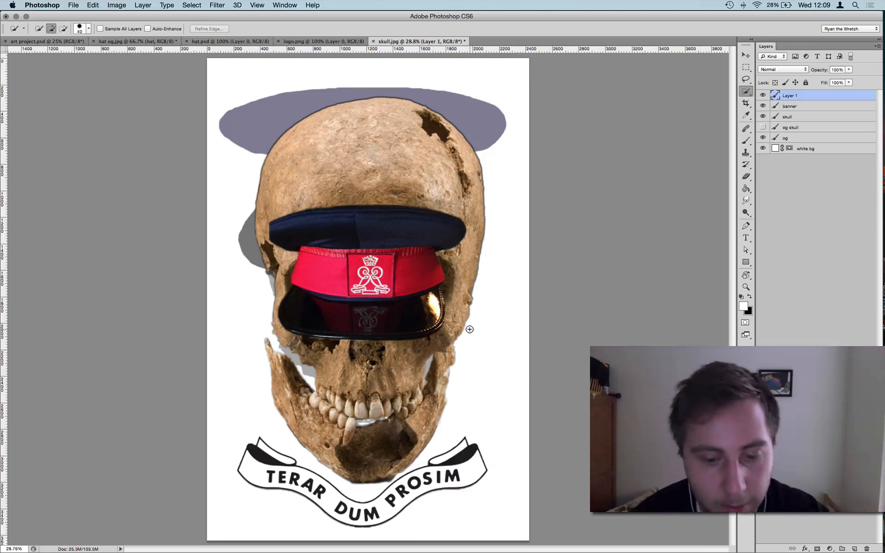
# Scale the pasted hat up proportionally about its centre to about 152% and rename its layer "hat"
pyautogui.press('super+t')
pyautogui.moveTo(467, 203); pyautogui.dragTo(510, 143)
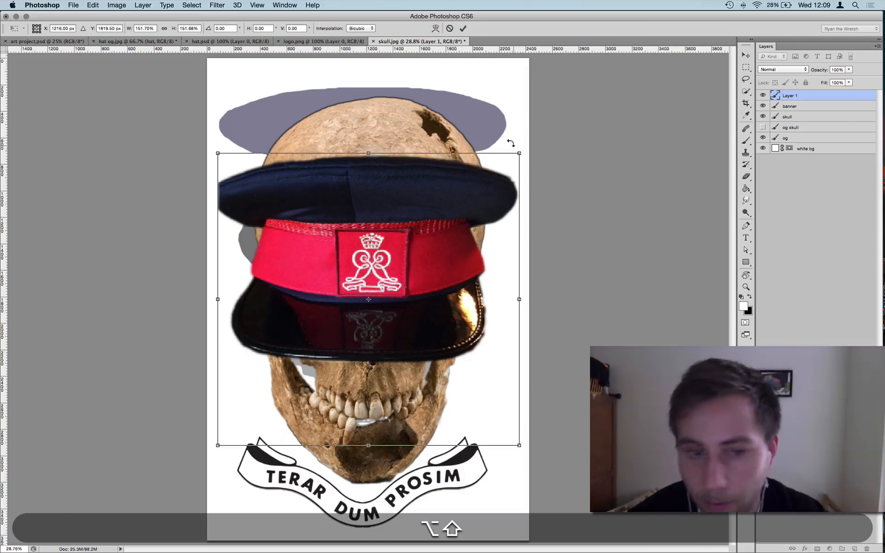
pyautogui.press('Return')
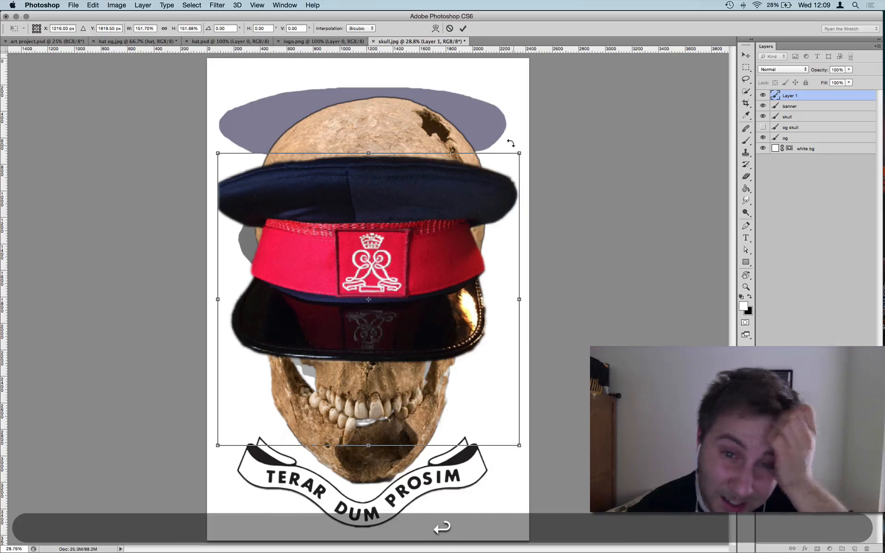
pyautogui.scroll(-2, 510, 144)
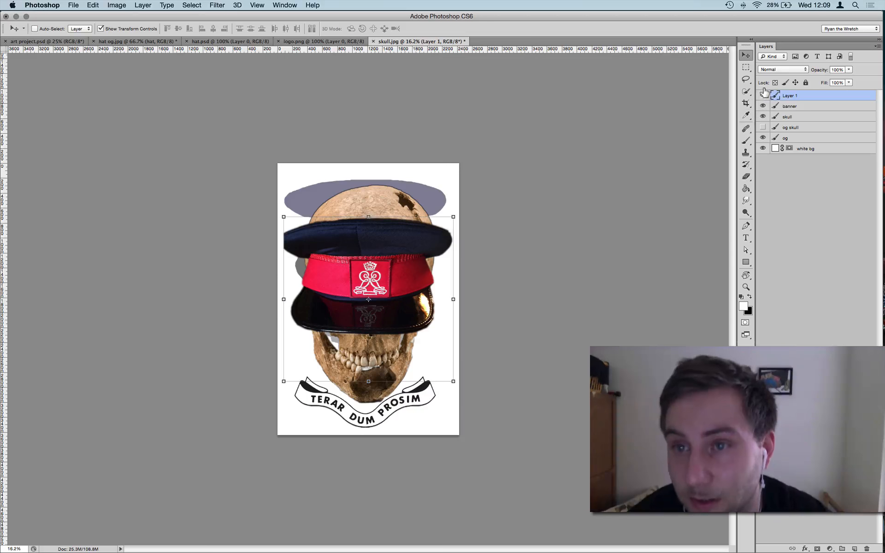
pyautogui.doubleClick(789, 95)
pyautogui.write('hat')
pyautogui.press('Return')
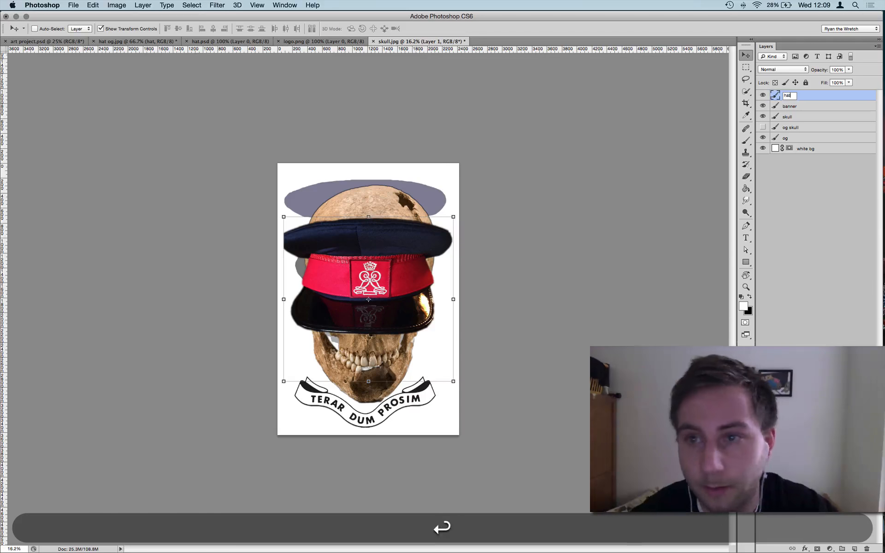
# Hide the hat layer and set the skull layer's opacity to 50%
pyautogui.click(763, 95)
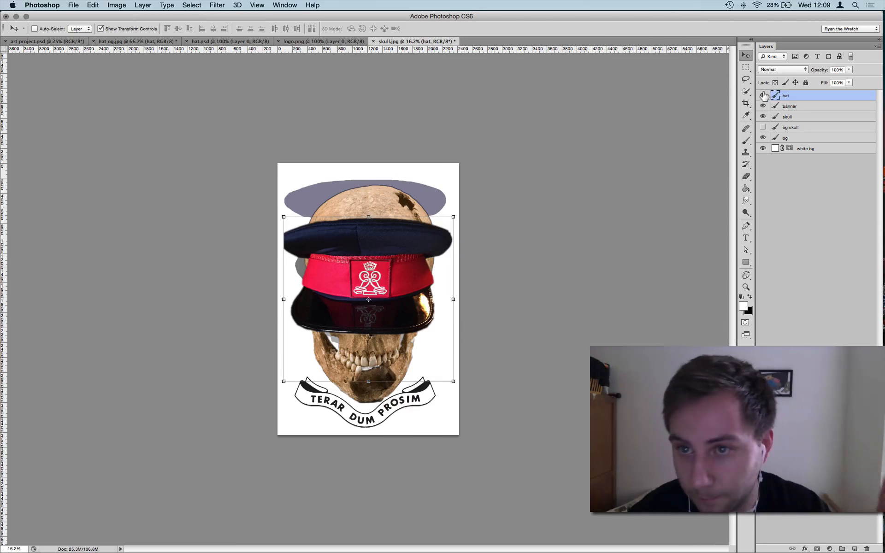
pyautogui.click(803, 118)
pyautogui.press('v')
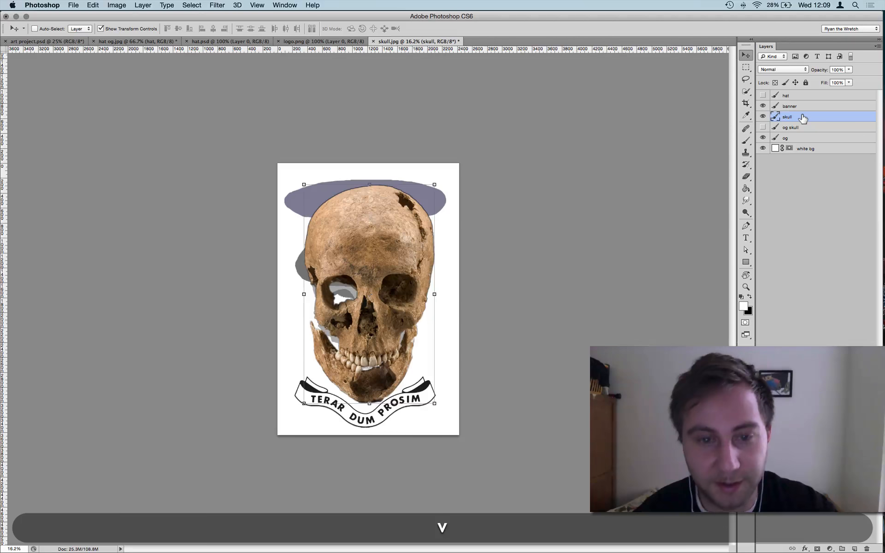
pyautogui.press('5')
# Scale the skull proportionally about its centre to about 89% and nudge it slightly right to match the reference artwork
pyautogui.press('super+equal')
pyautogui.press('super+equal')
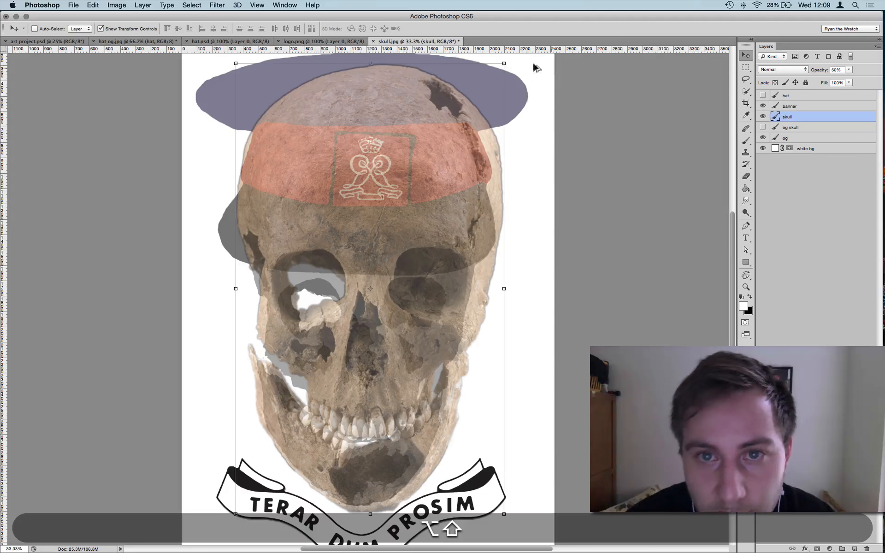
pyautogui.moveTo(503, 63); pyautogui.dragTo(495, 86)
pyautogui.moveTo(433, 195); pyautogui.dragTo(426, 213)
pyautogui.press('super+minus')
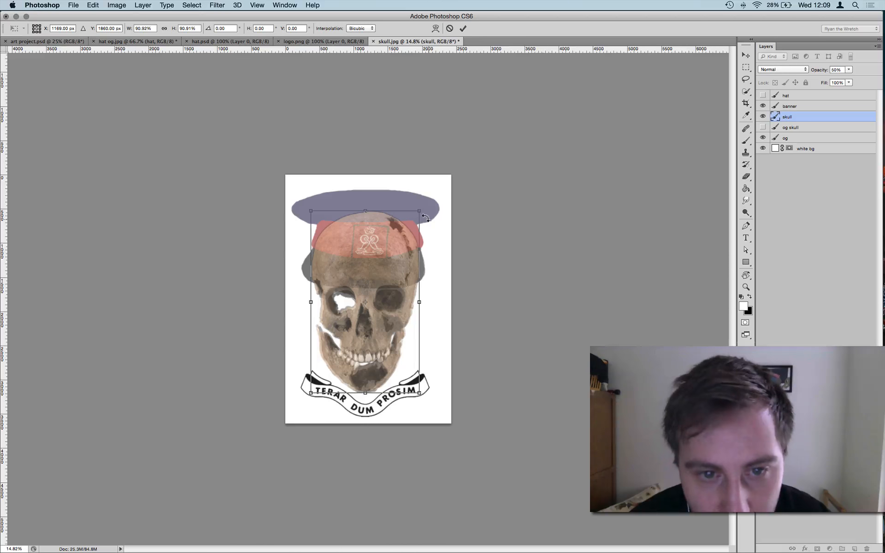
pyautogui.scroll(-4, 404, 329)
pyautogui.scroll(12, 404, 330)
pyautogui.scroll(-5, 404, 329)
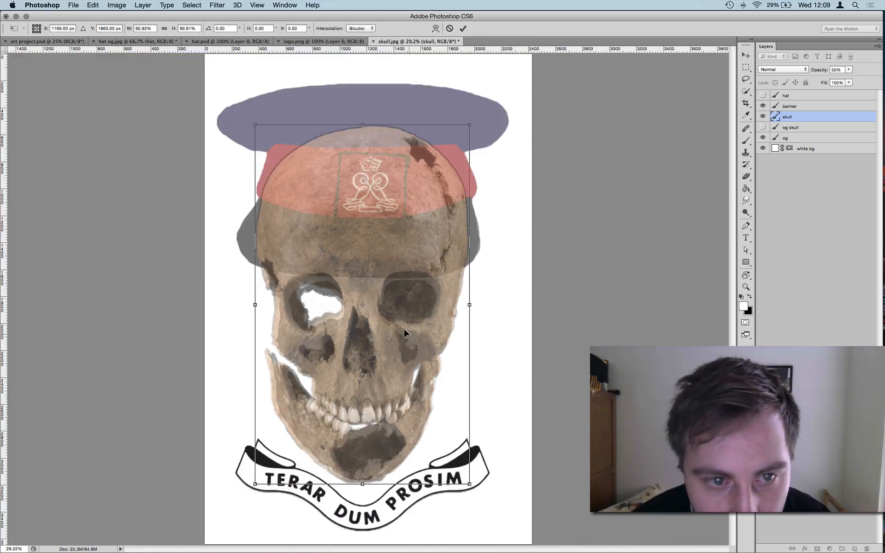
pyautogui.moveTo(253, 123); pyautogui.dragTo(253, 129)
pyautogui.press('Return')
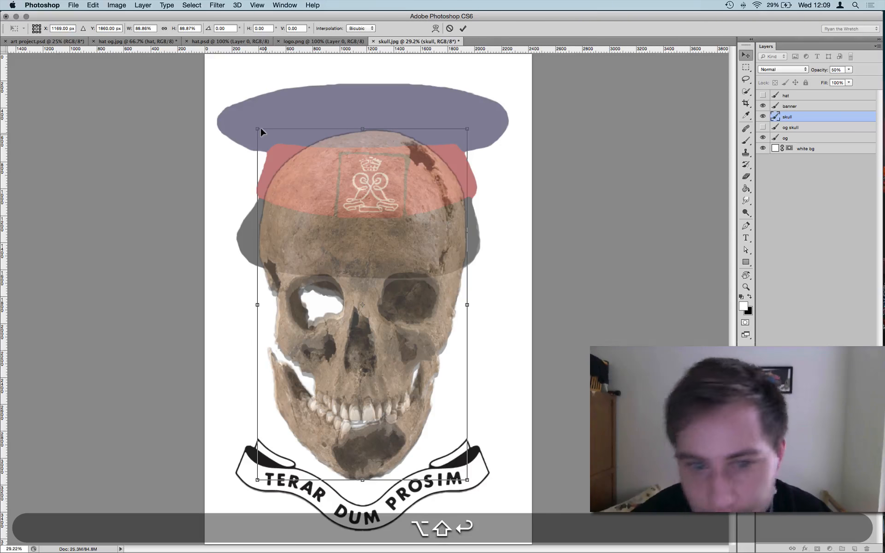
pyautogui.press('Right')
pyautogui.press('Right')
pyautogui.press('Right')
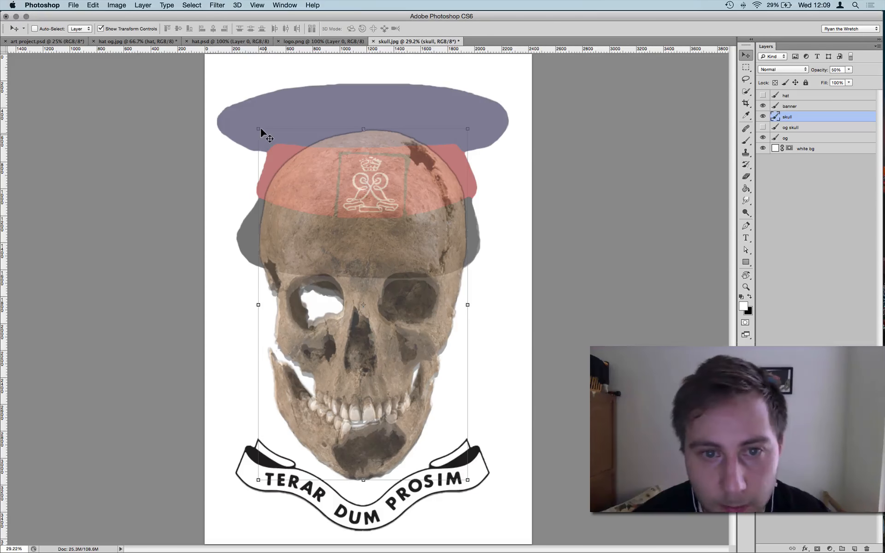
# Restore the skull layer to full opacity and show the hat layer again
pyautogui.press('v')
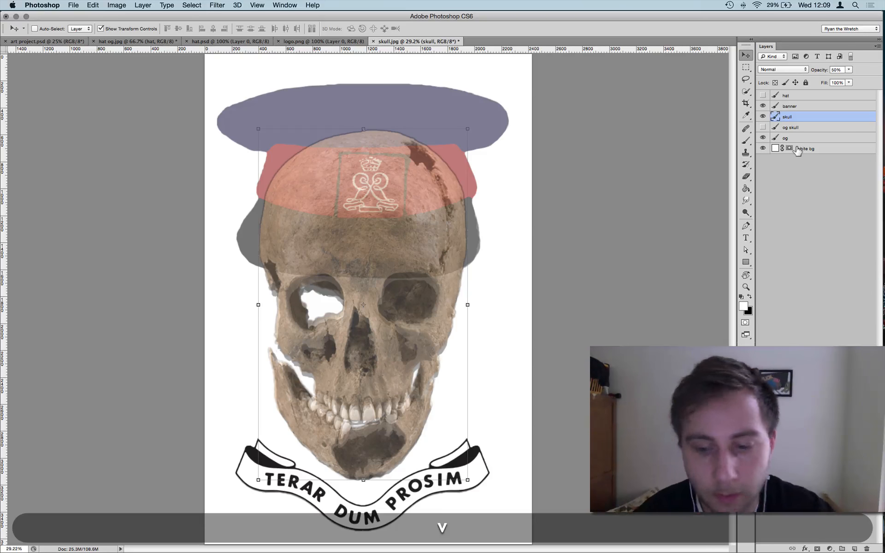
pyautogui.click(766, 95)
pyautogui.click(763, 95)
# Move the banner layer directly beneath the skull layer and select the og skull layer
pyautogui.moveTo(792, 111); pyautogui.dragTo(792, 121)
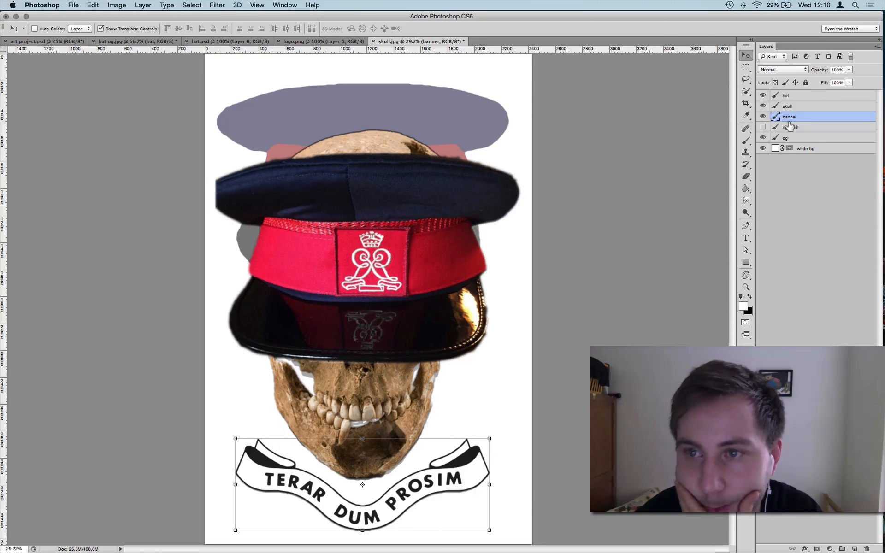
pyautogui.click(793, 127)
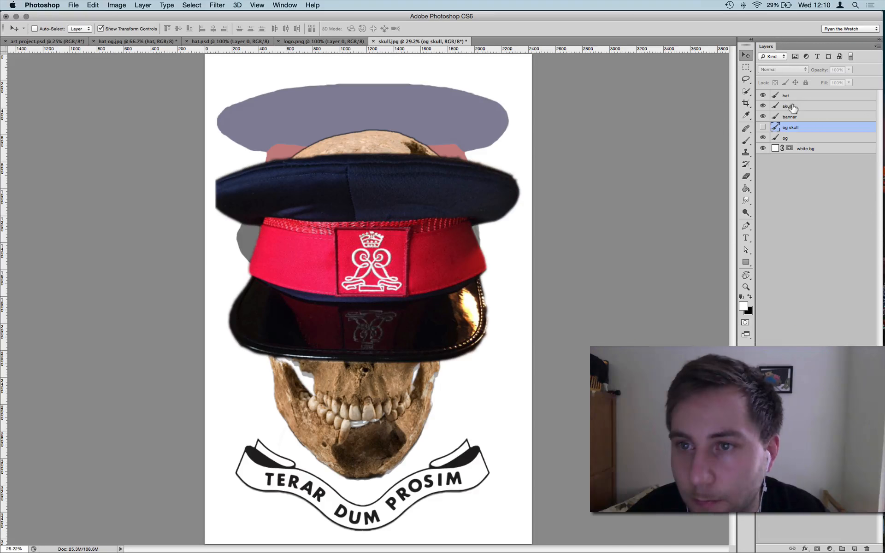
# Move the og skull layer directly beneath the skull layer
pyautogui.click(790, 138)
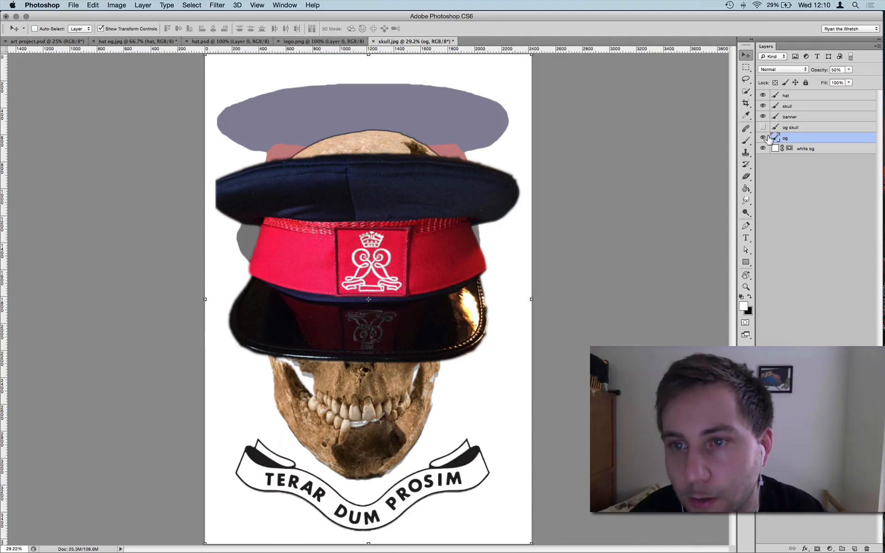
pyautogui.click(794, 127)
pyautogui.moveTo(795, 128); pyautogui.dragTo(795, 109)
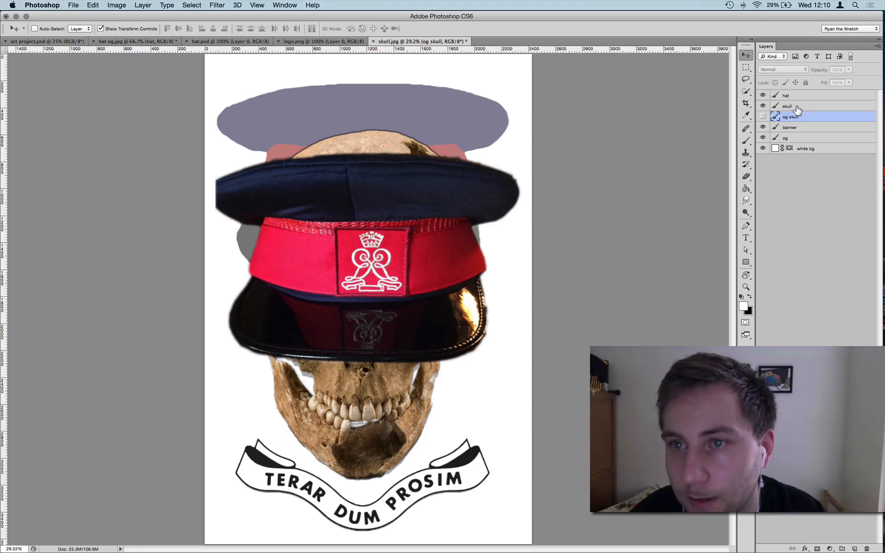
# Group the skull and og skull layers and name the group "skull"
pyautogui.keyDown('shift'); pyautogui.click(795, 107); pyautogui.keyUp('shift')
pyautogui.rightClick(795, 107)
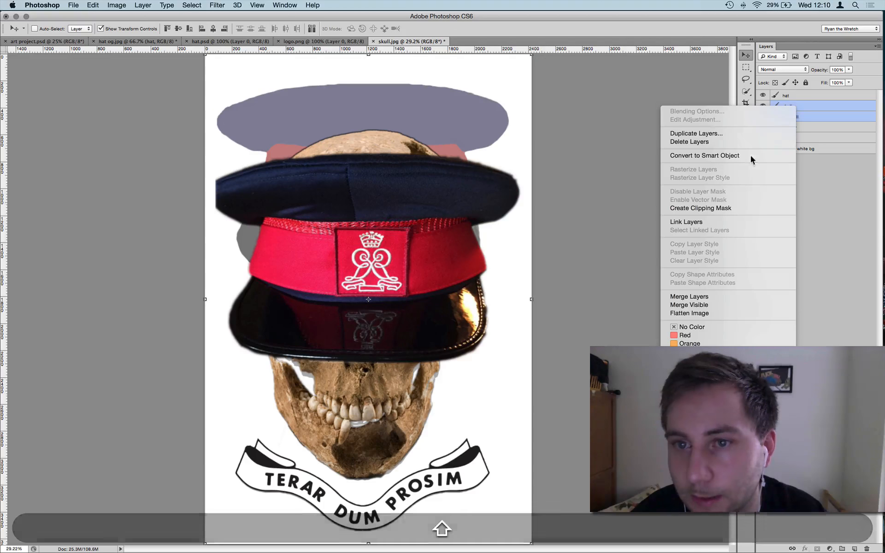
pyautogui.click(836, 191)
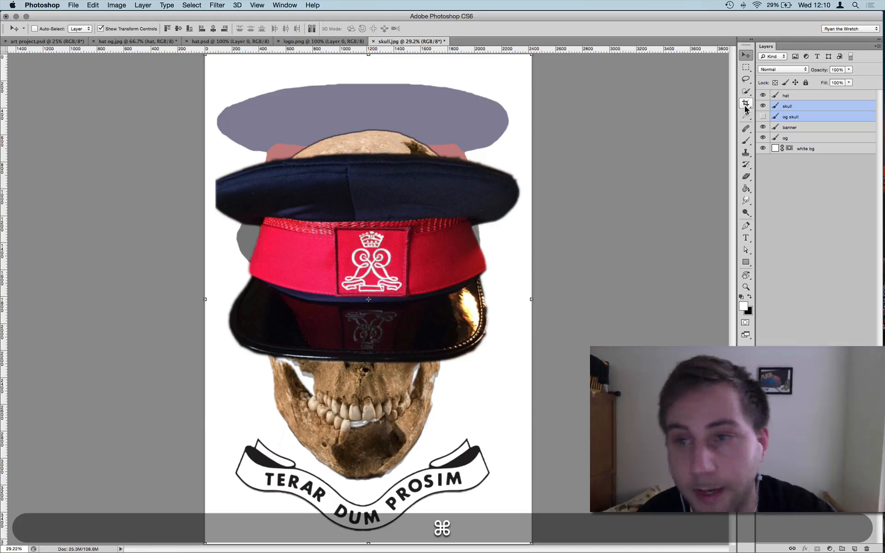
pyautogui.press('super+g')
pyautogui.press('super+slash')
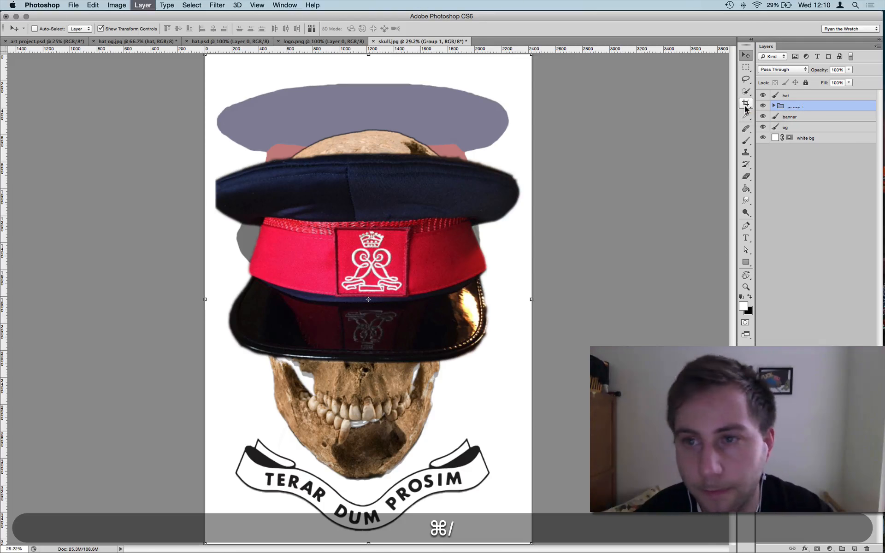
pyautogui.write('skull')
pyautogui.press('Return')
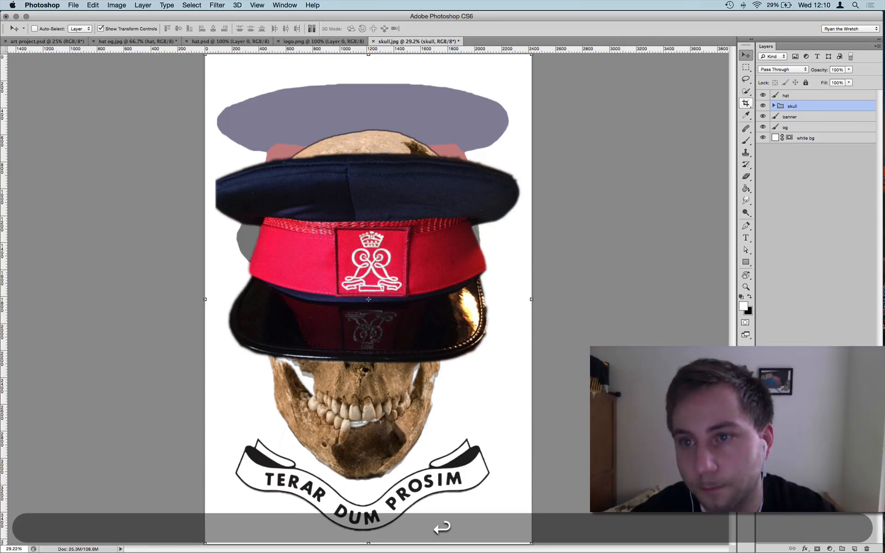
# Hide the skull group and set the hat layer's opacity to 50%
pyautogui.press('v')
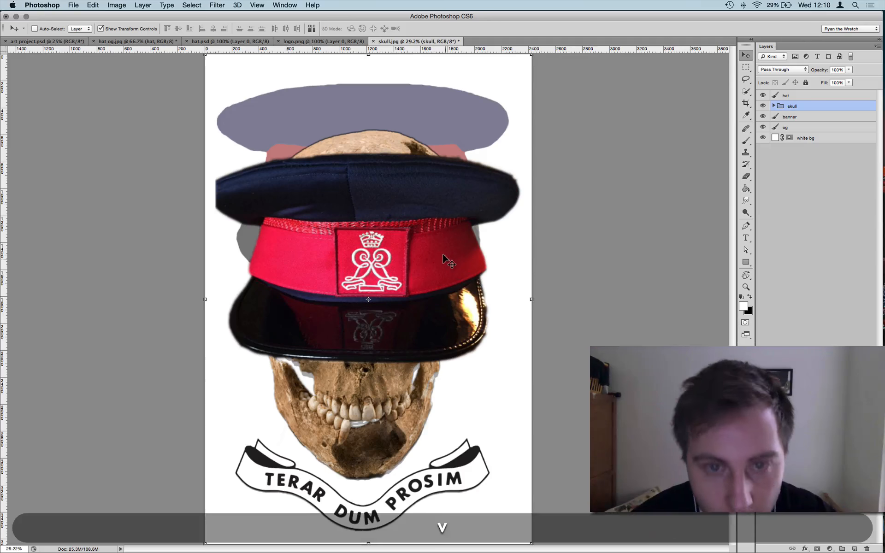
pyautogui.click(763, 106)
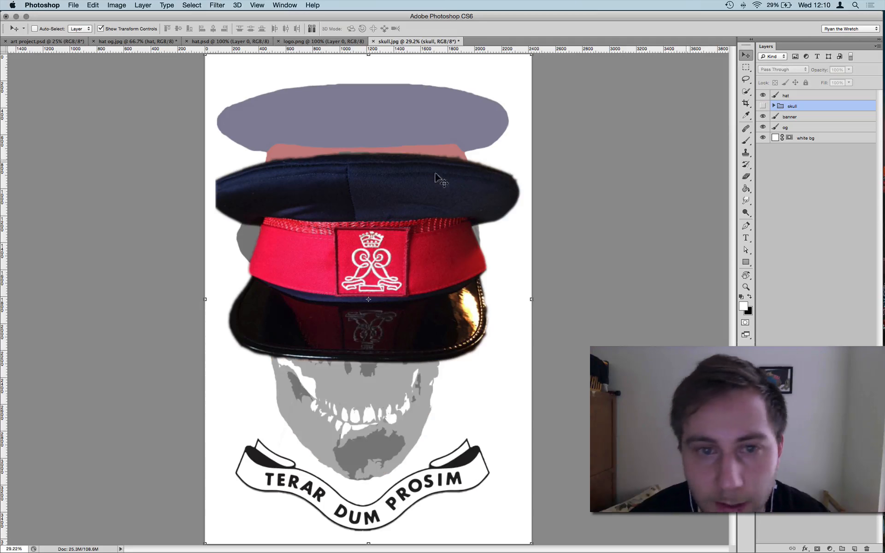
pyautogui.click(788, 95)
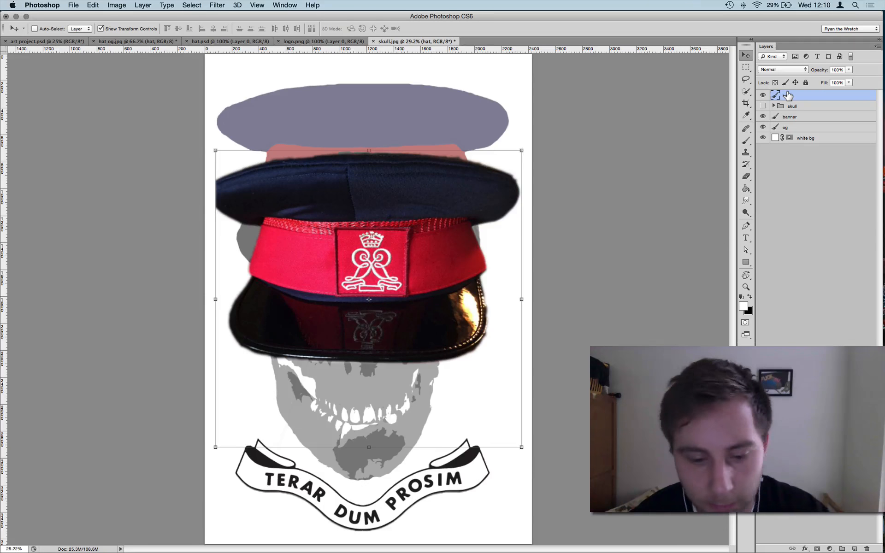
pyautogui.press('v')
pyautogui.press('5')
# Move the hat up over the reference hat, scale it about its centre to about 93%, and nudge it upward to align
pyautogui.moveTo(450, 262); pyautogui.dragTo(447, 190)
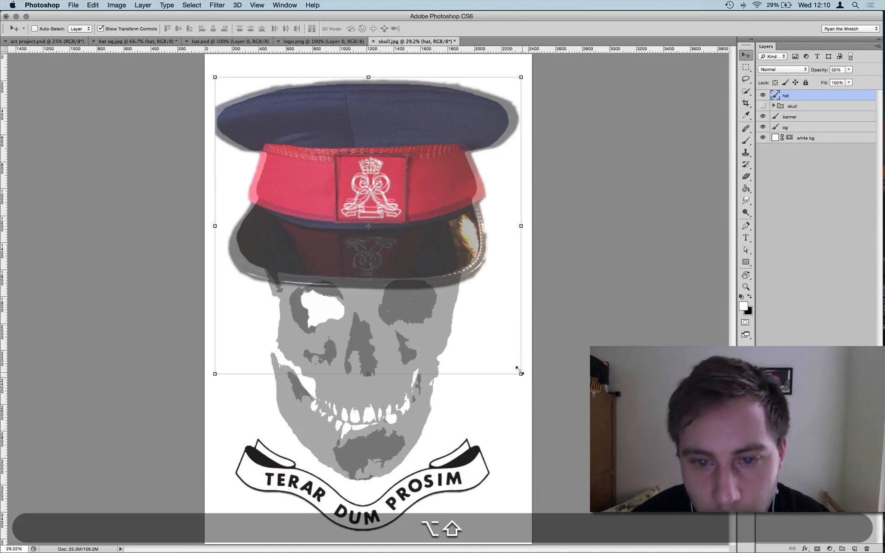
pyautogui.moveTo(518, 369); pyautogui.dragTo(513, 356)
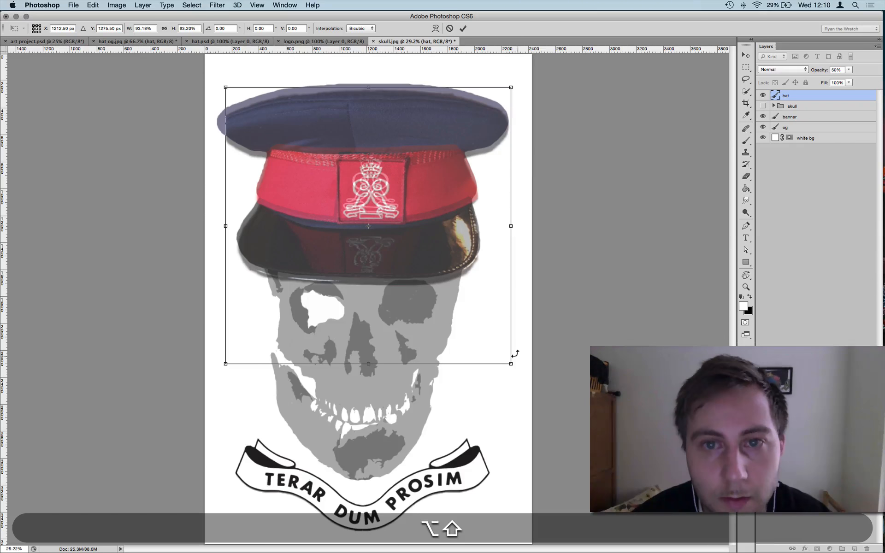
pyautogui.press('Up')
pyautogui.press('Up')
pyautogui.press('Up')
pyautogui.press('Up')
pyautogui.press('Up')
pyautogui.press('Up')
pyautogui.press('Up')
pyautogui.press('Up')
pyautogui.press('Up')
pyautogui.press('Up')
pyautogui.press('Up')
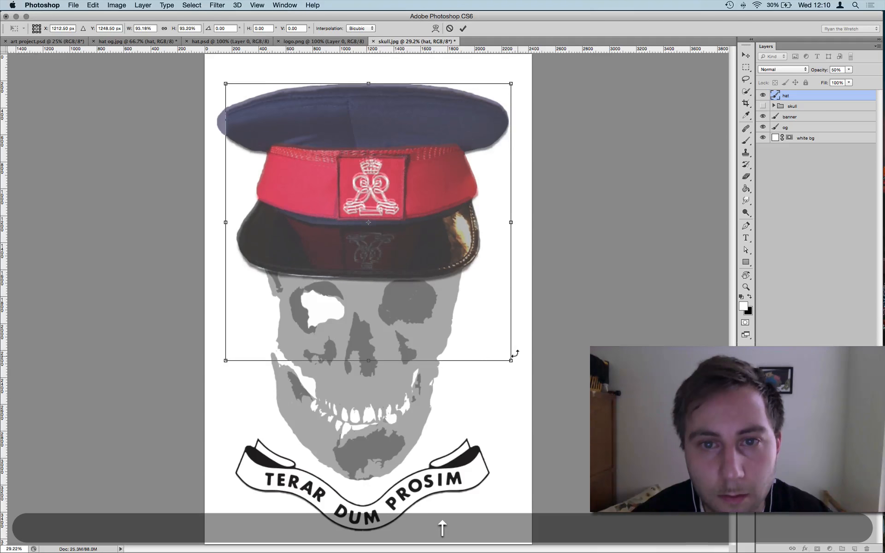
pyautogui.press('Up')
pyautogui.press('Up')
pyautogui.press('Up')
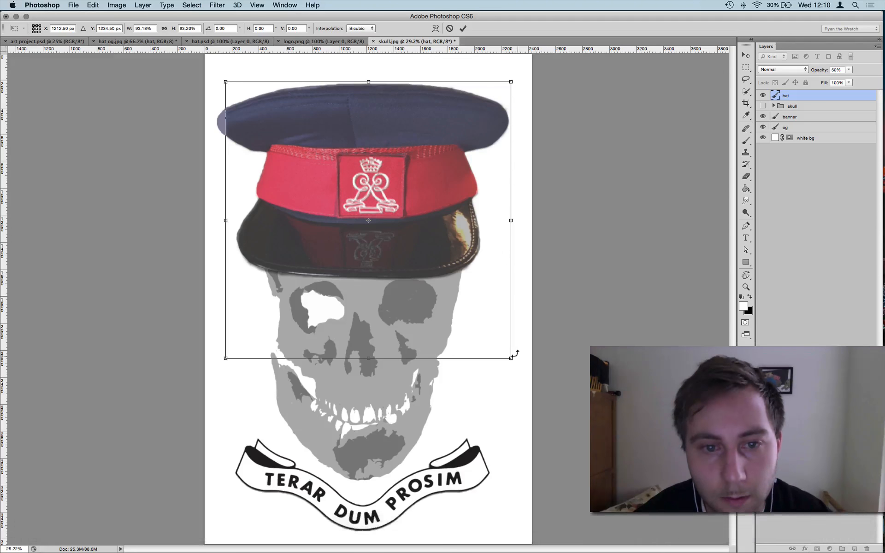
pyautogui.press('Return')
# Restore the hat layer to full opacity and show the skull group again
pyautogui.press('v')
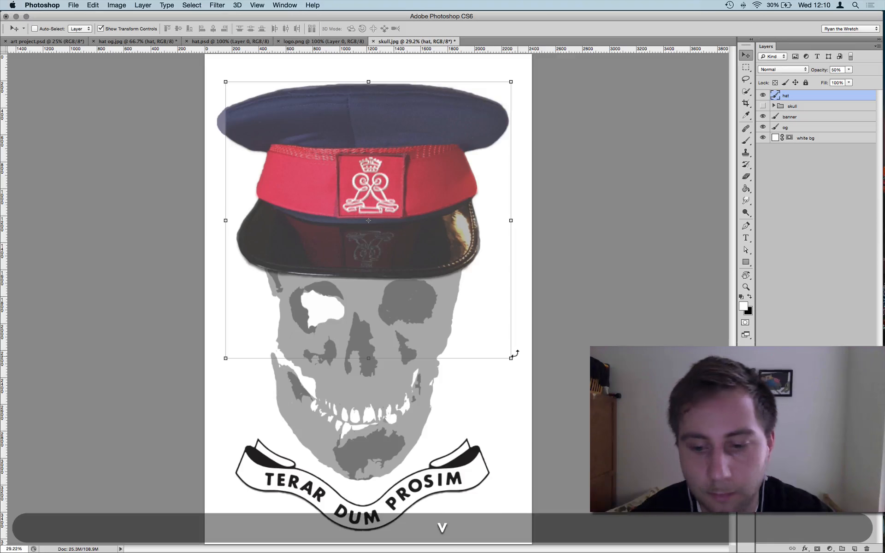
pyautogui.press('0')
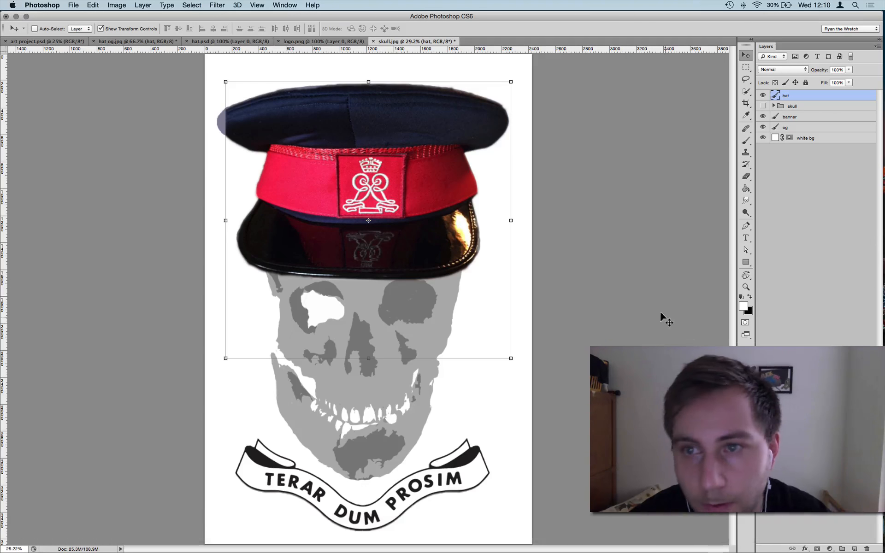
pyautogui.click(763, 106)
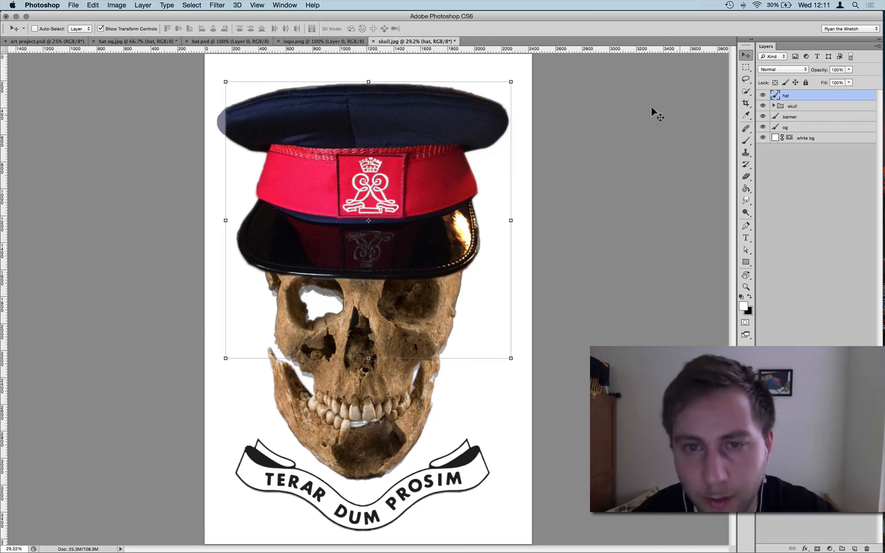
# Select the right tip of the hat's navy crown with a rectangular marquee and nudge the selection slightly right
pyautogui.press('m')
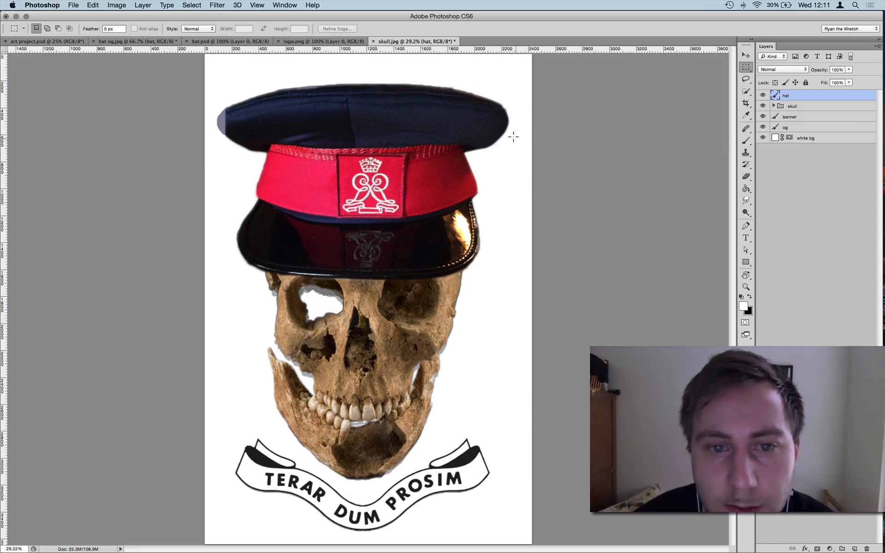
pyautogui.moveTo(516, 142); pyautogui.dragTo(492, 92)
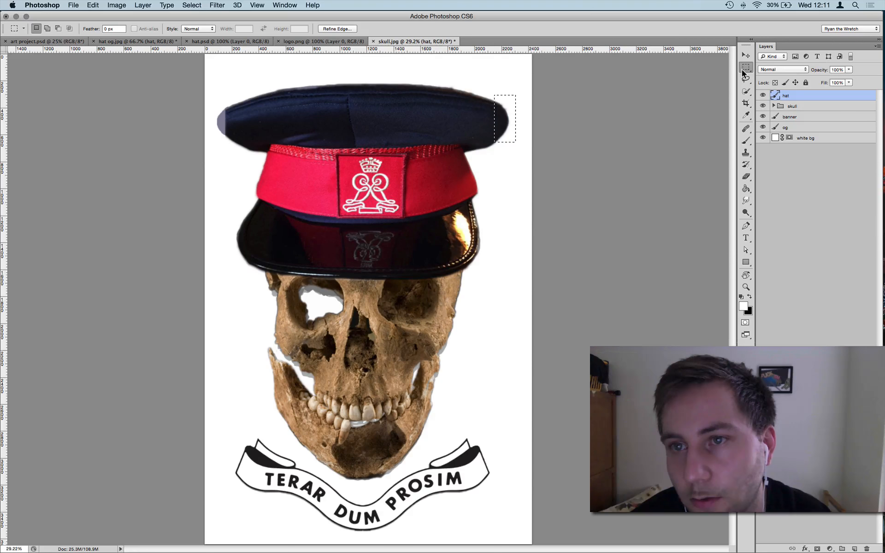
pyautogui.click(742, 70)
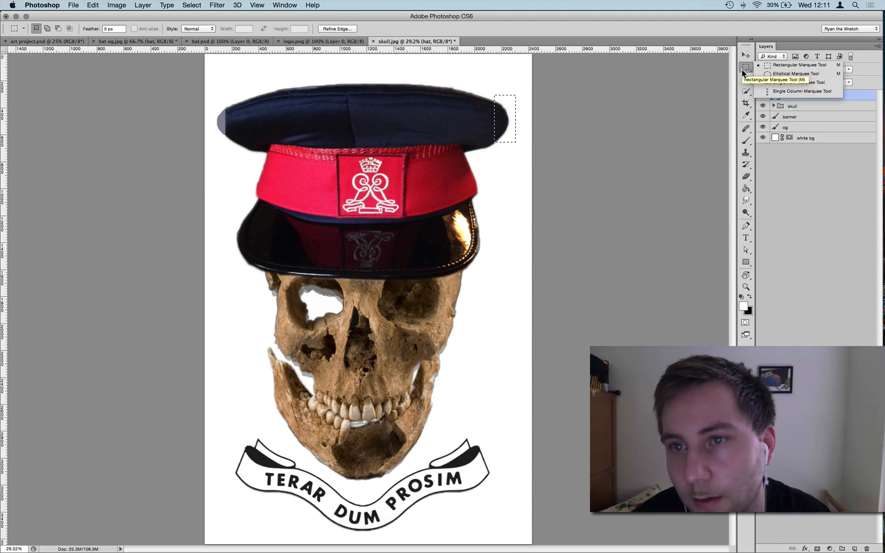
pyautogui.click(743, 70)
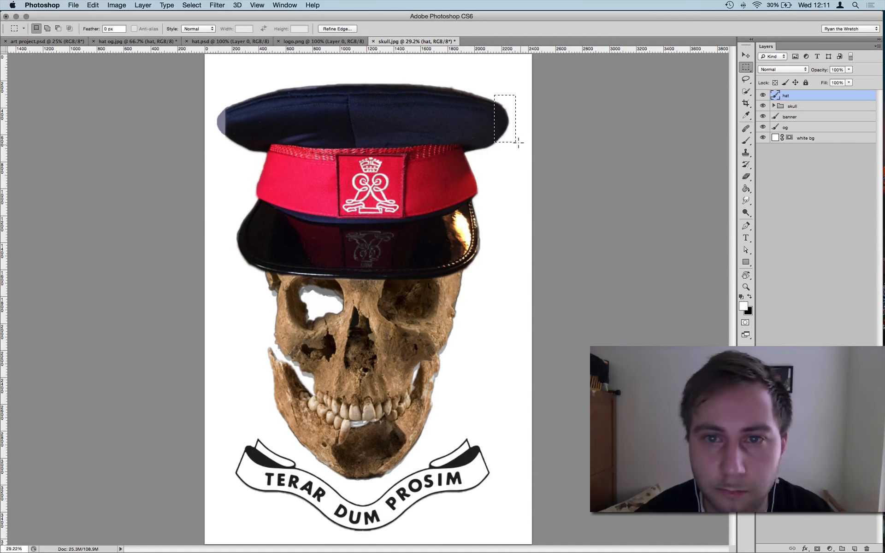
pyautogui.press('Right')
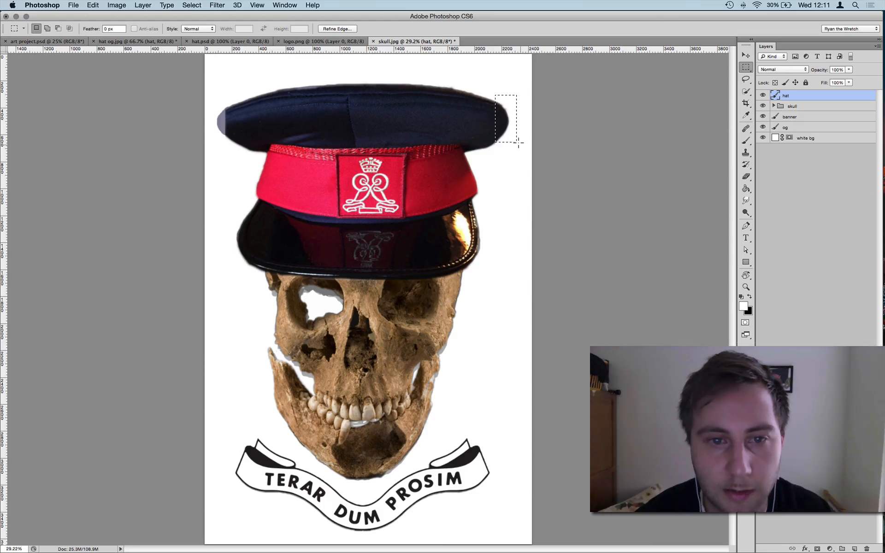
# Copy the selected crown tip, deselect, and paste it as a new layer above the hat
pyautogui.press('super')
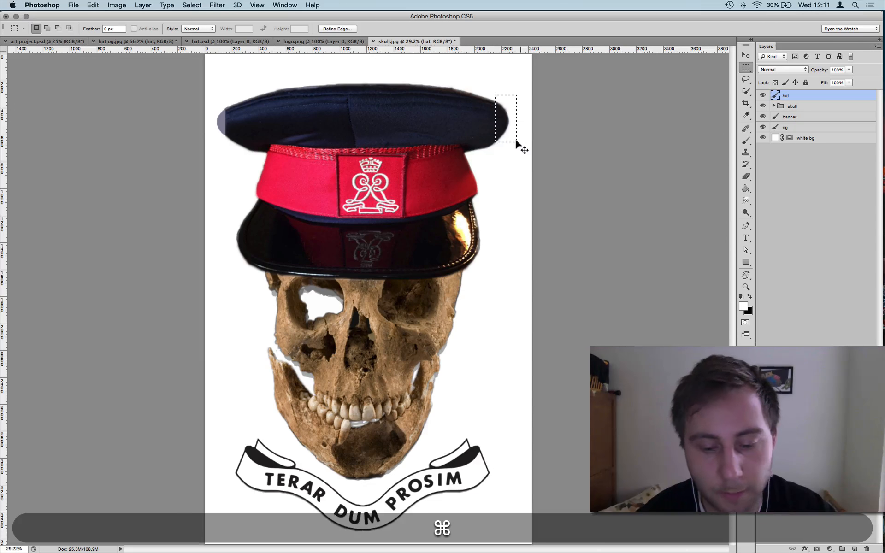
pyautogui.press('super+c')
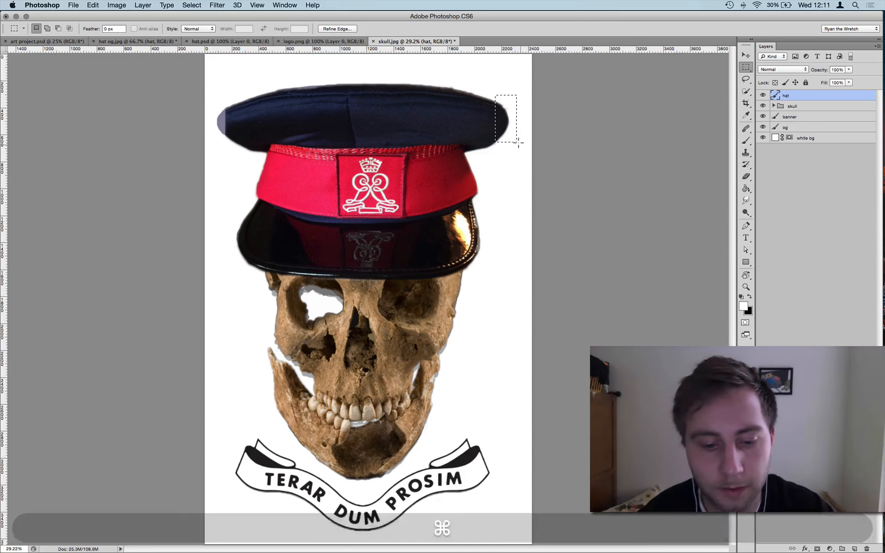
pyautogui.press('super')
pyautogui.press('super+d')
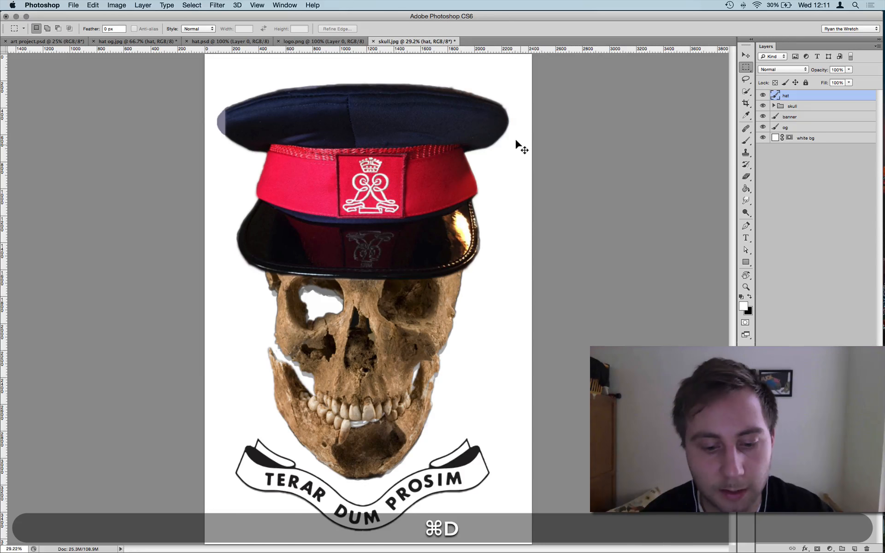
pyautogui.press('super+v')
pyautogui.press('v')
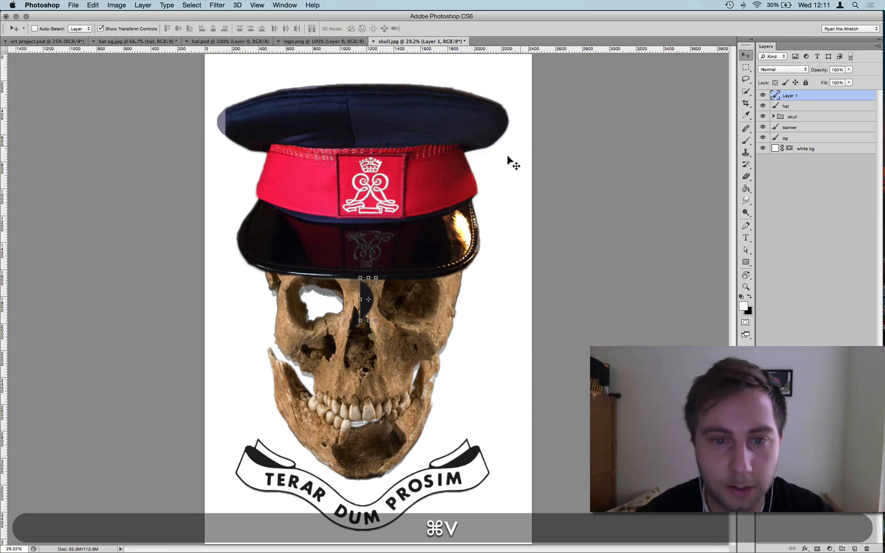
# Flip the pasted tip horizontally and place it against the cut-off left end of the hat's crown
pyautogui.click(93, 5)
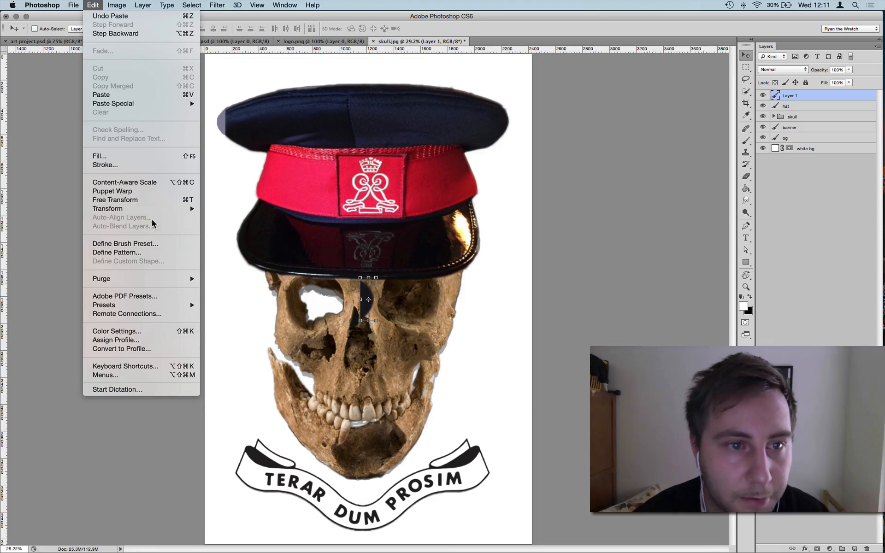
pyautogui.moveTo(159, 209)
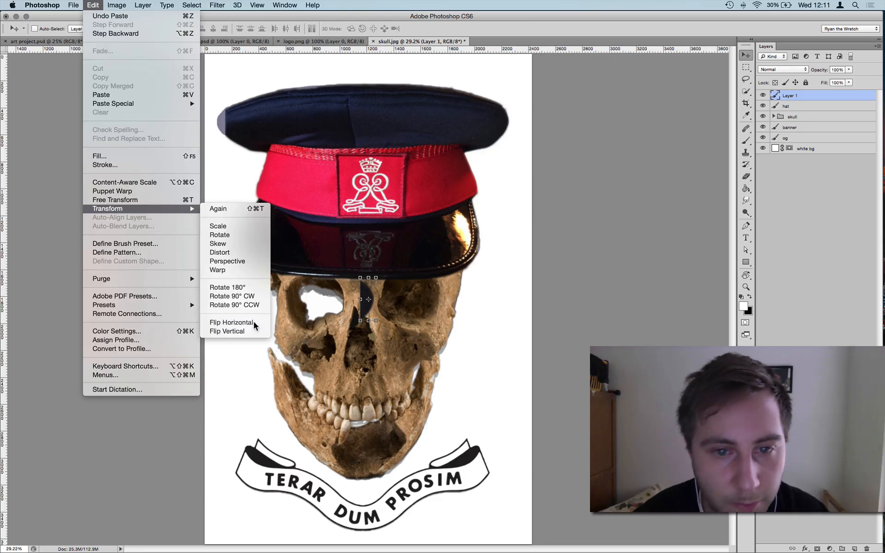
pyautogui.click(231, 322)
pyautogui.moveTo(360, 300); pyautogui.dragTo(217, 121)
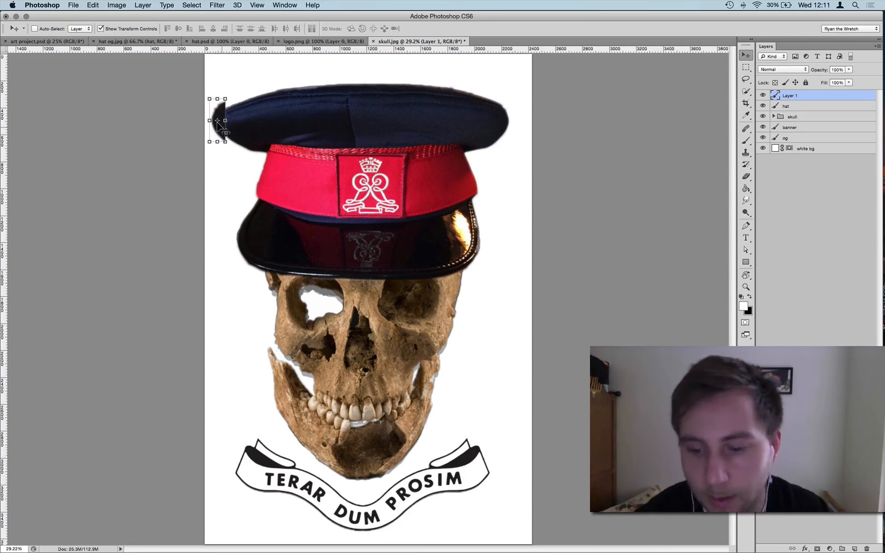
# Scale the flipped tip to about 64% and fit it to the left edge of the crown
pyautogui.press('super+equal')
pyautogui.press('super+equal')
pyautogui.moveTo(264, 224); pyautogui.dragTo(370, 369)
pyautogui.moveTo(274, 274); pyautogui.dragTo(265, 249)
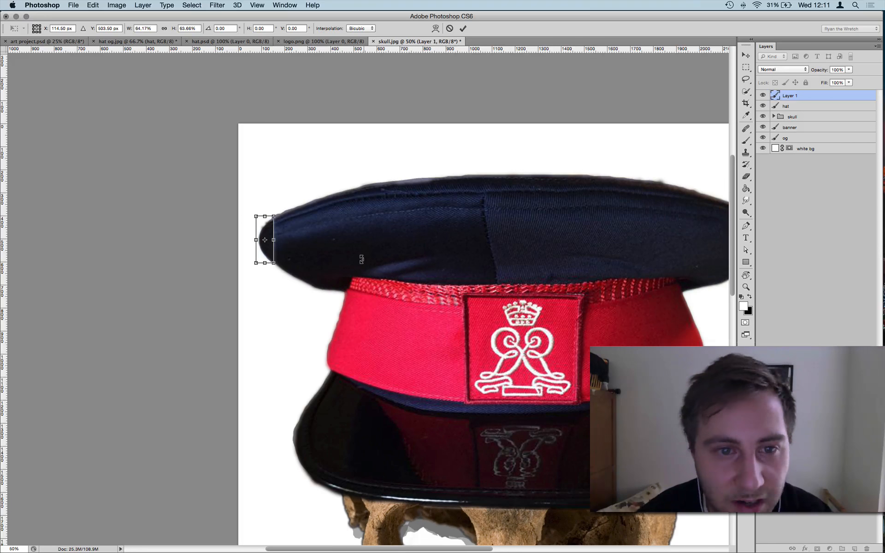
pyautogui.press('Return')
# Nudge the tip slightly right to close the seam and move Layer 1 directly beneath the hat layer
pyautogui.press('a')
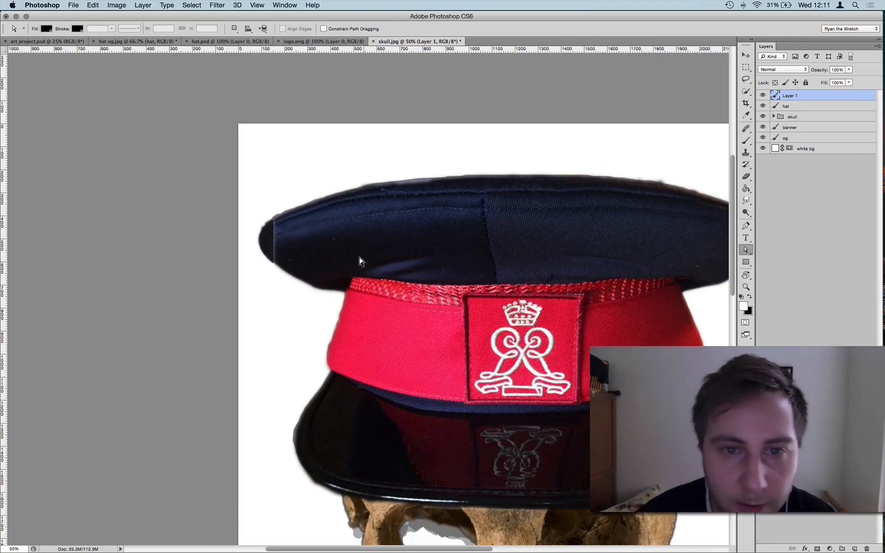
pyautogui.press('v')
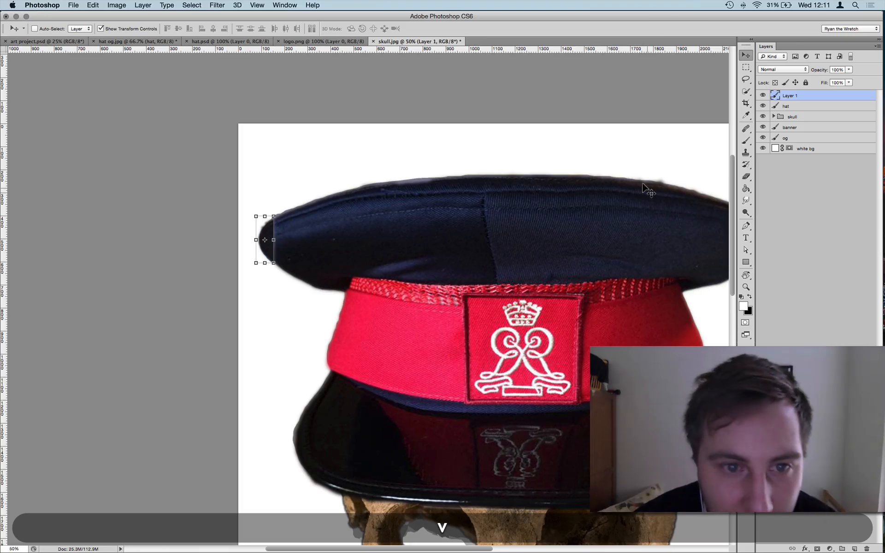
pyautogui.press('Right')
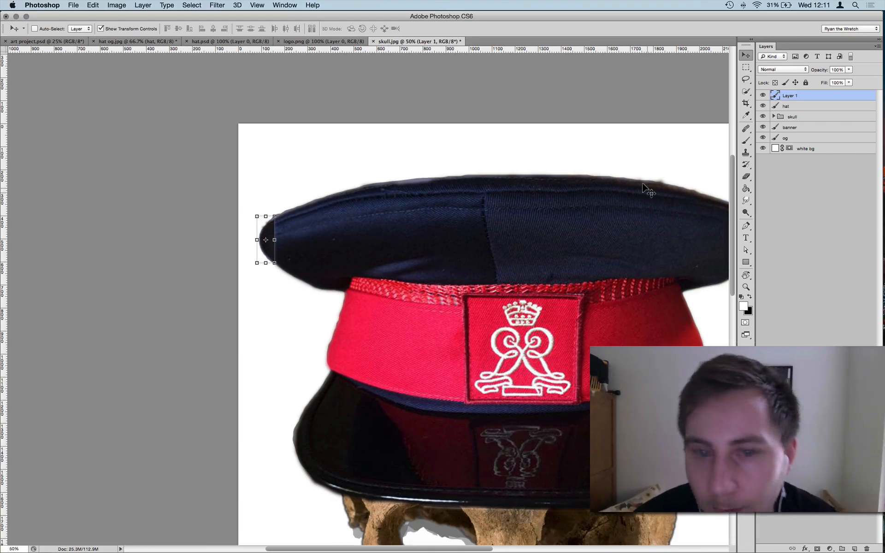
pyautogui.press('Return')
pyautogui.moveTo(784, 95); pyautogui.dragTo(801, 111)
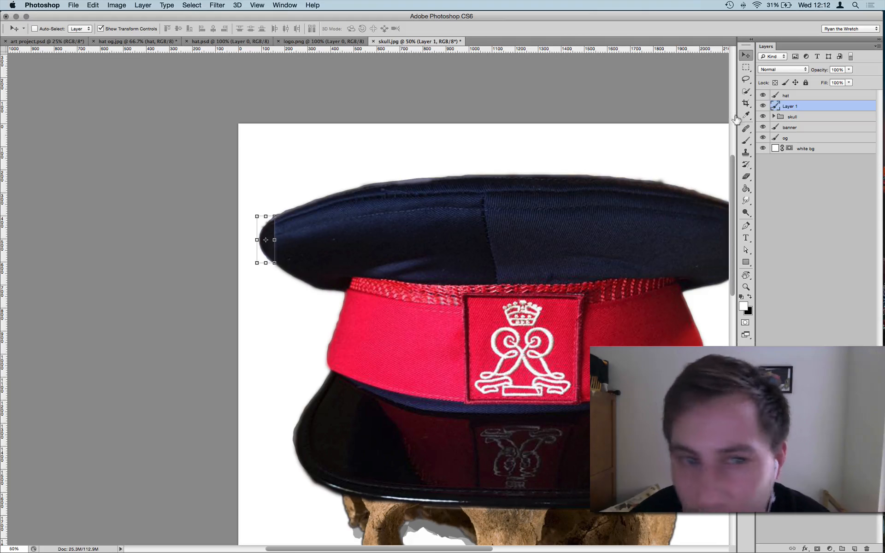
# Merge Layer 1 with the hat layer so the rebuilt tip and the hat form one layer
pyautogui.hotkey('shift', 'a')
pyautogui.press('a')
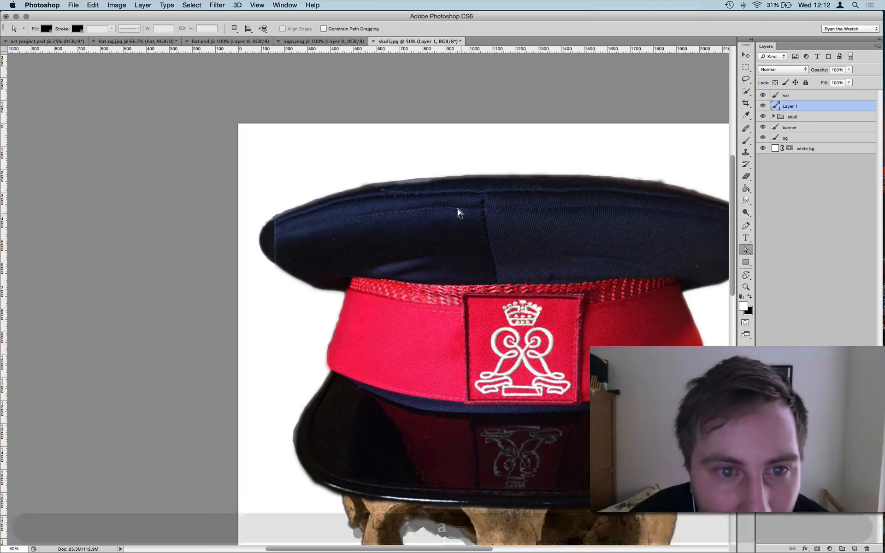
pyautogui.keyDown('shift'); pyautogui.click(797, 96); pyautogui.keyUp('shift')
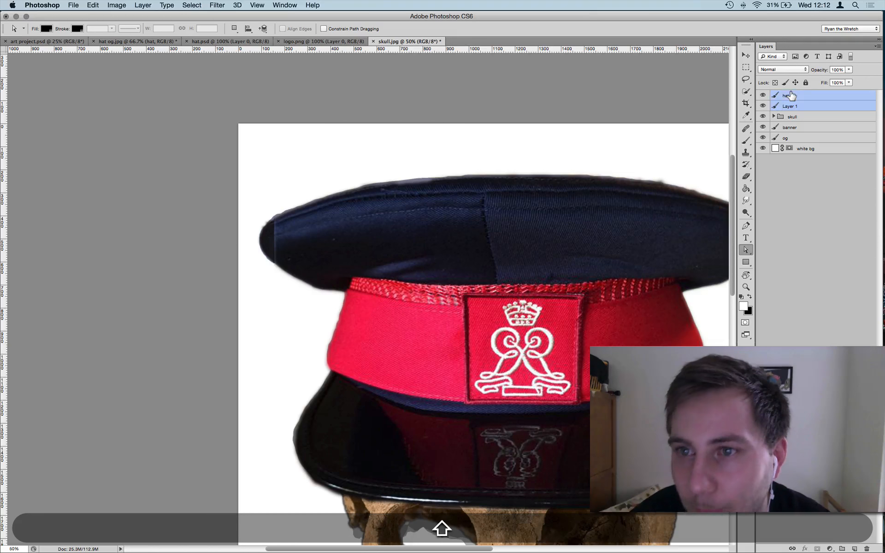
pyautogui.rightClick(794, 105)
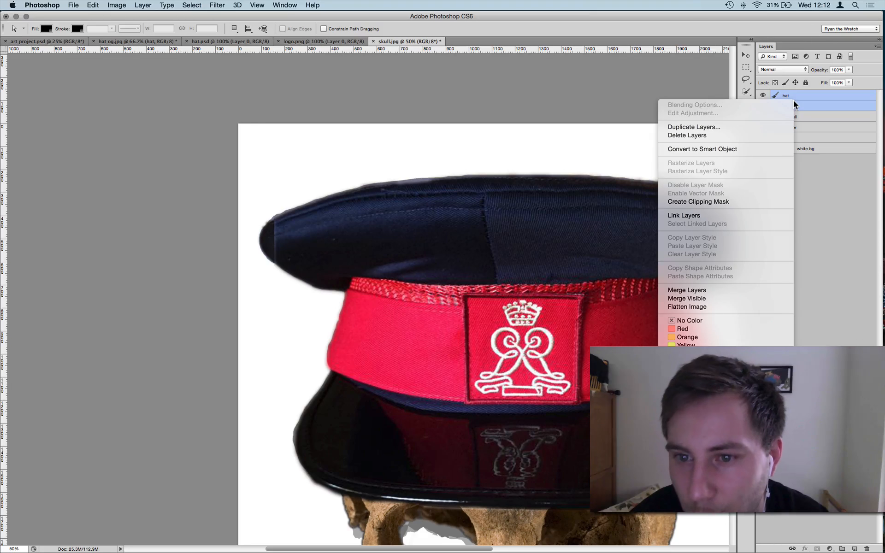
pyautogui.click(815, 261)
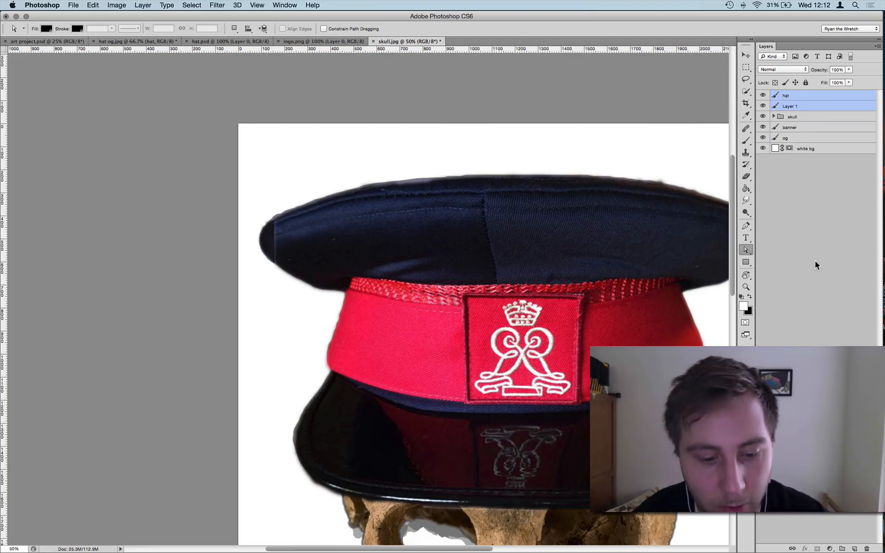
pyautogui.press('super+e')
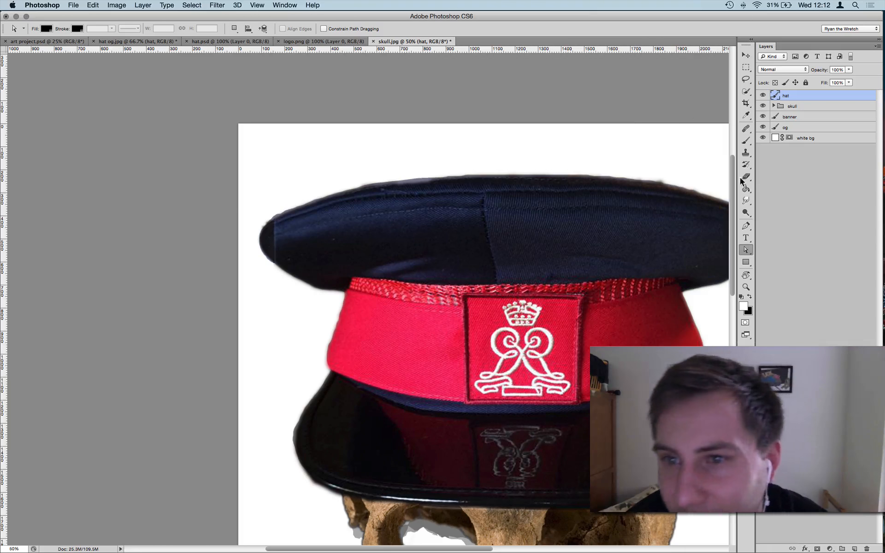
# Try to patch the vertical seam at the crown's left tip with the dark fabric just beside it
pyautogui.click(747, 129)
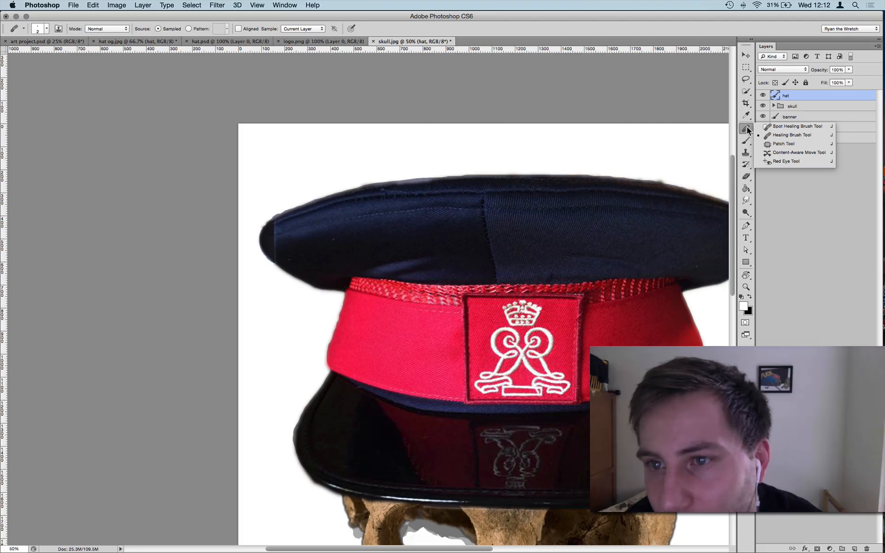
pyautogui.click(787, 144)
pyautogui.moveTo(277, 235)
pyautogui.mouseDown()
pyautogui.moveTo(277, 259)
pyautogui.moveTo(264, 234)
pyautogui.moveTo(271, 216)
pyautogui.moveTo(282, 252)
pyautogui.moveTo(292, 241)
pyautogui.mouseUp()
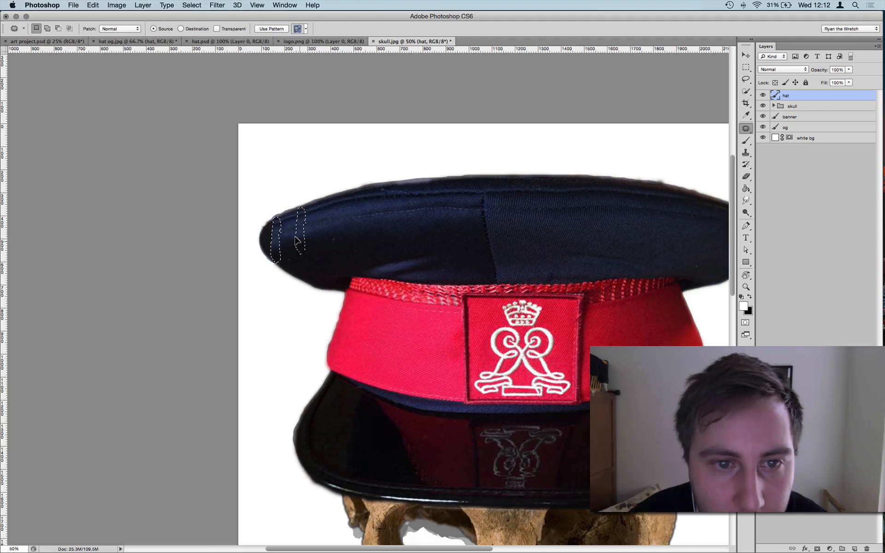
pyautogui.press('super+d')
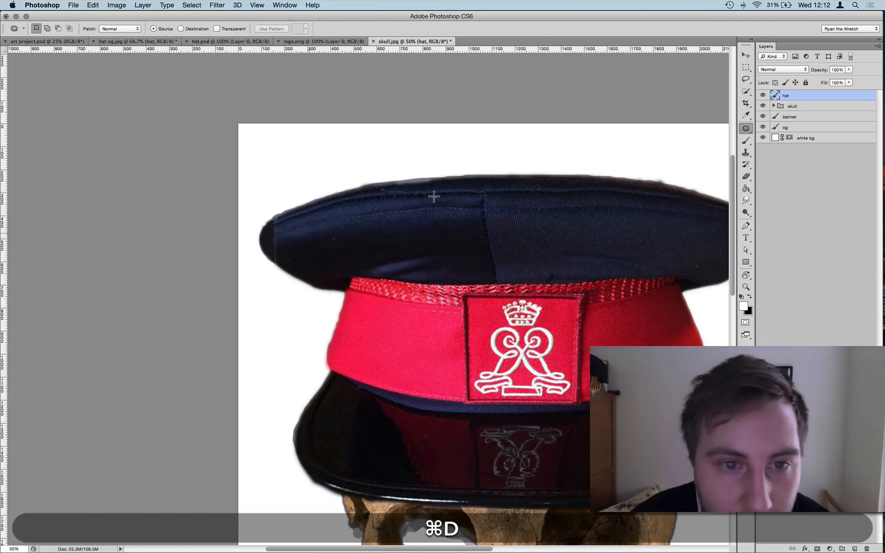
# Clone nearby dark fabric over the seam at the crown's left tip using a 15 px Clone Stamp, redoing the first stroke
pyautogui.click(747, 154)
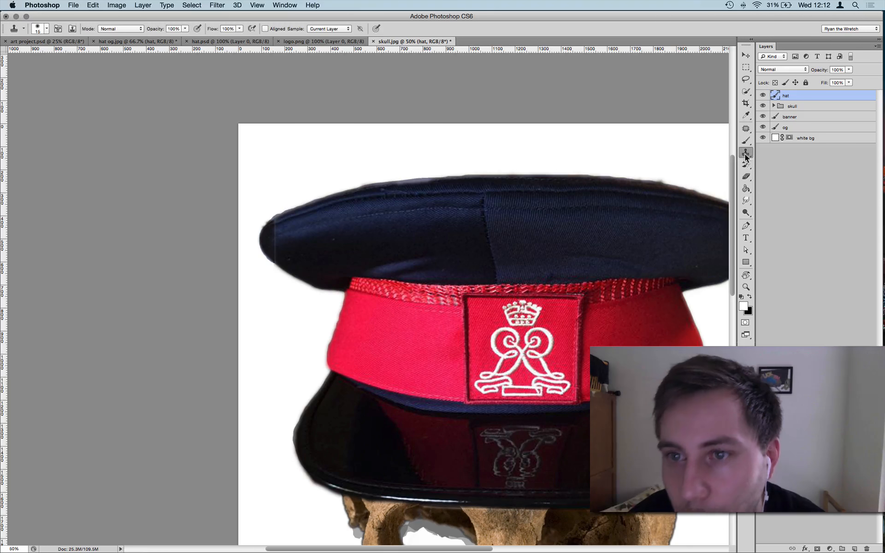
pyautogui.press('alt')
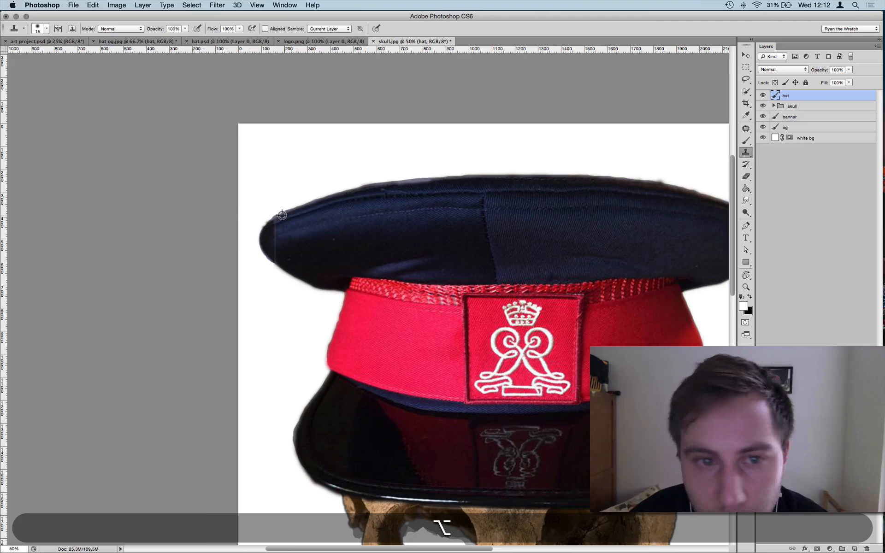
pyautogui.keyDown('alt'); pyautogui.click(282, 215); pyautogui.keyUp('alt')
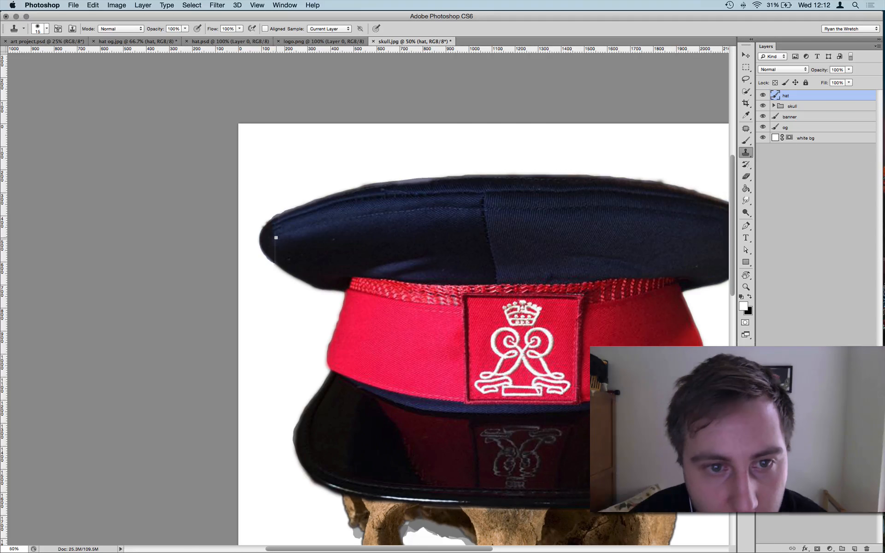
pyautogui.press('super+z')
pyautogui.press('alt+super+z')
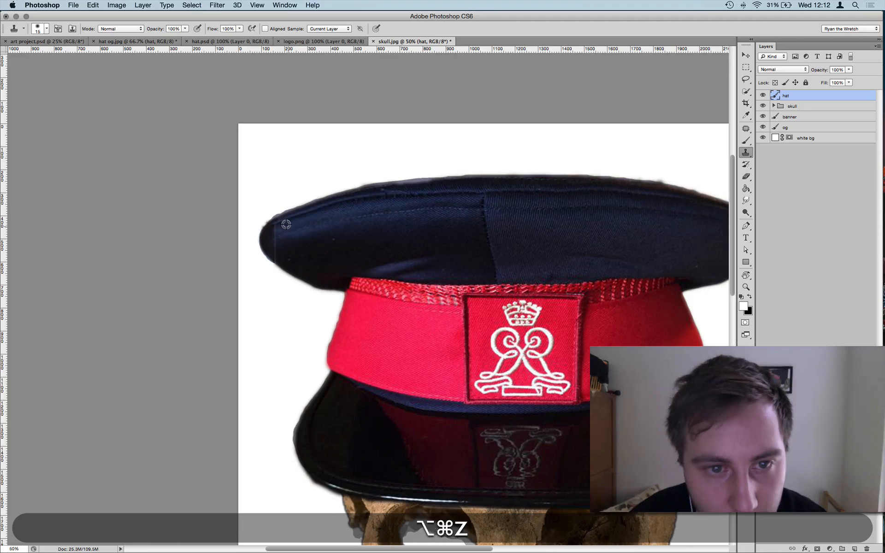
pyautogui.press('alt')
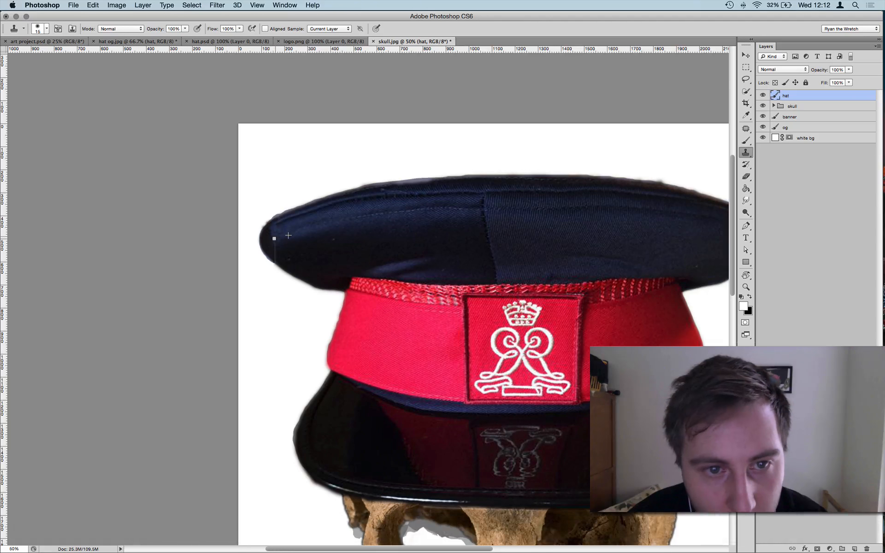
pyautogui.press('alt')
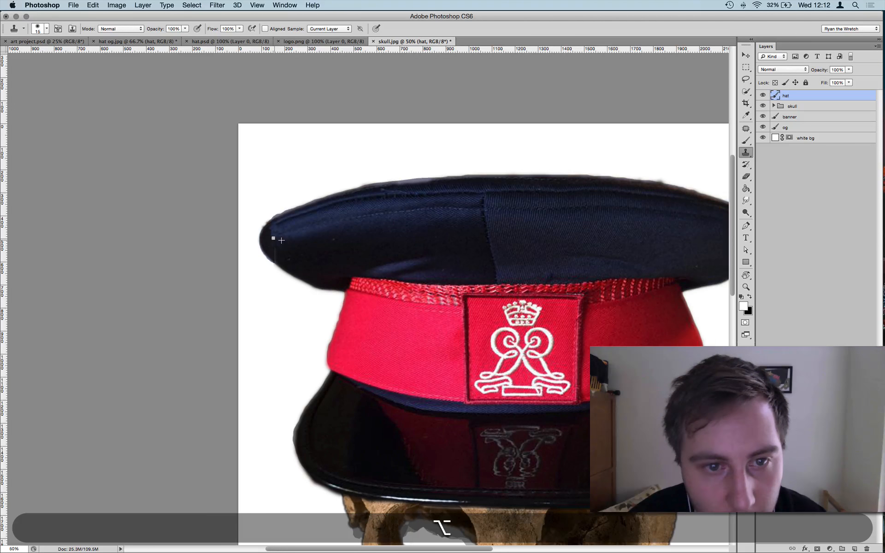
pyautogui.press('alt')
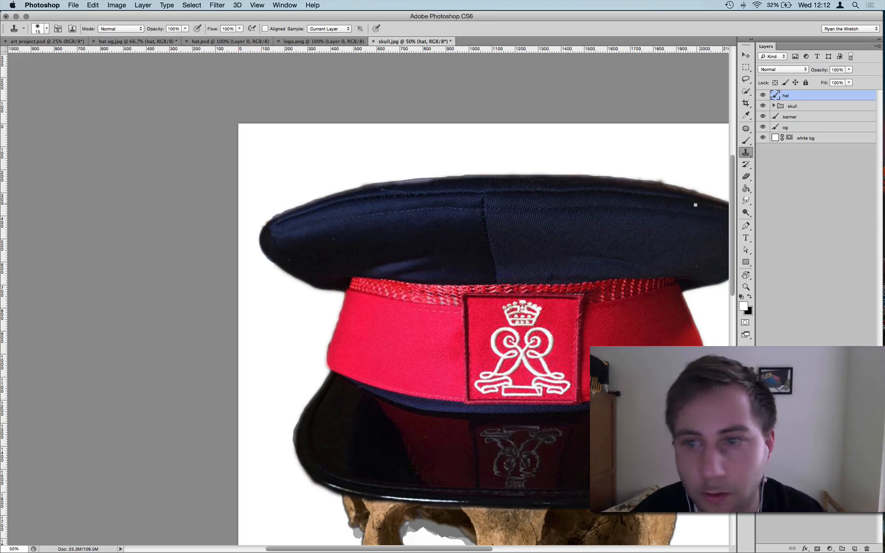
# Smudge the remaining seam marks at the crown's left tip at 55% strength, enlarging the brush to 70 px
pyautogui.click(747, 202)
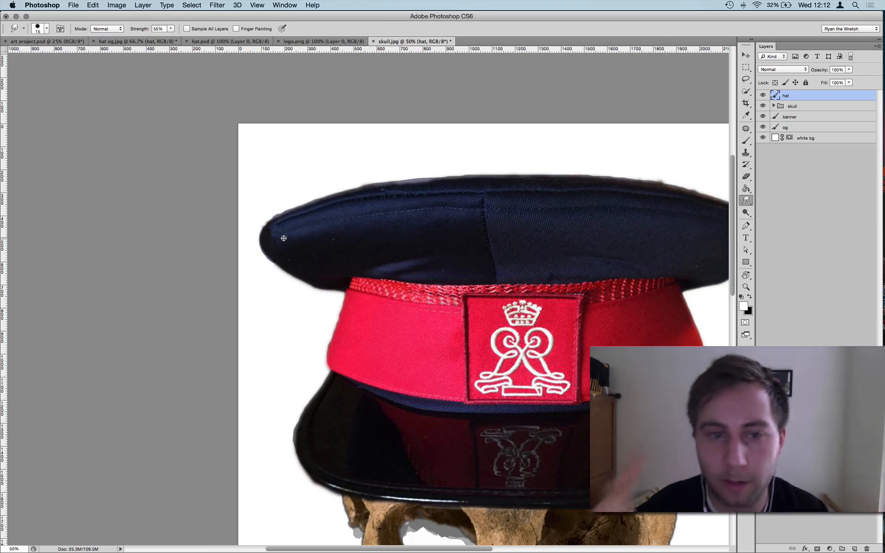
pyautogui.press(']')
pyautogui.press(']')
pyautogui.press(']')
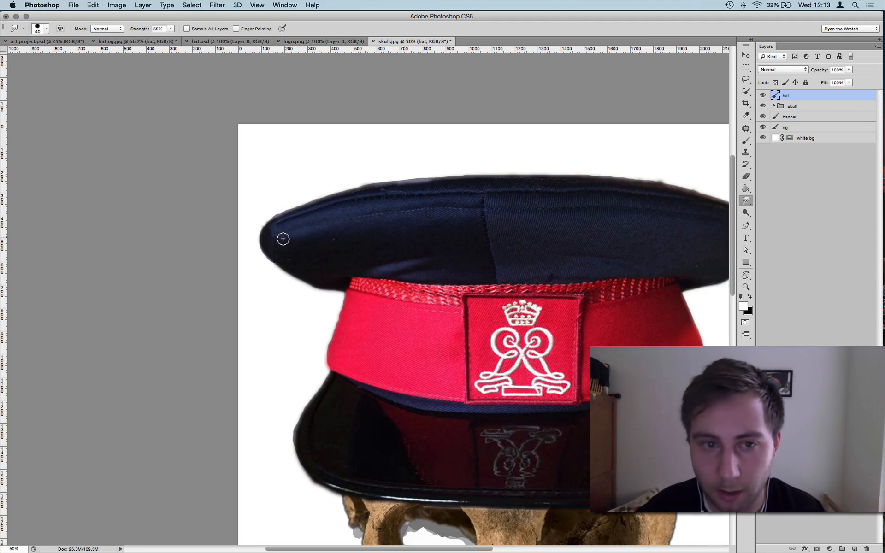
pyautogui.press(']')
pyautogui.press(']')
pyautogui.press(']')
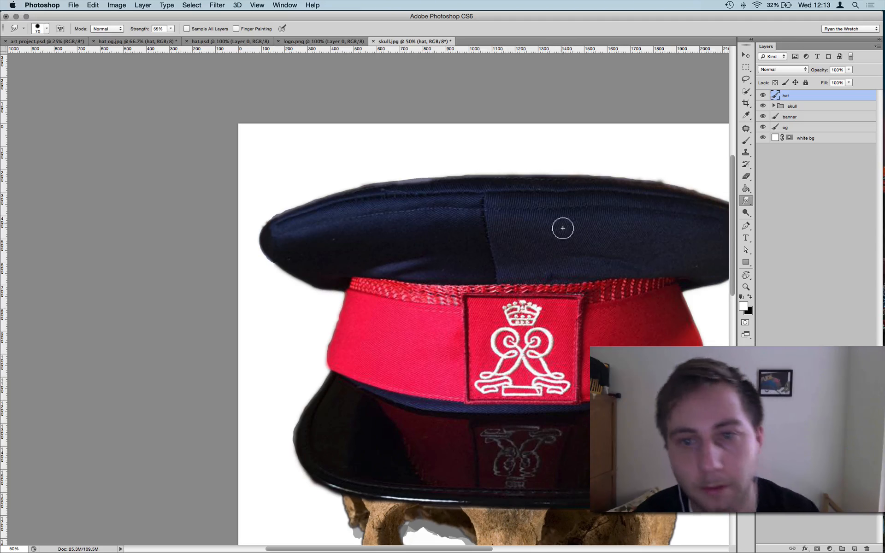
# Set the hat layer's opacity to 50% to reveal the skull beneath it
pyautogui.press('space')
pyautogui.moveTo(618, 251); pyautogui.dragTo(525, 154)
pyautogui.scroll(-4, 525, 154)
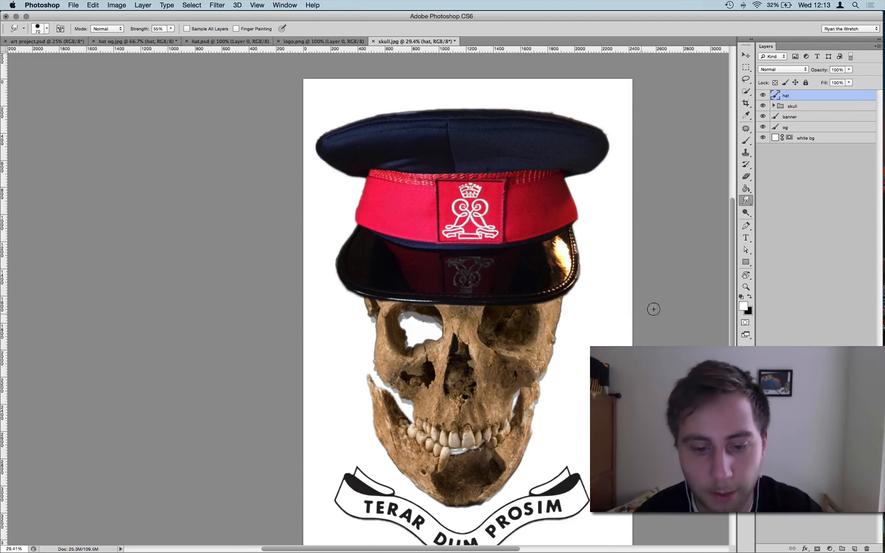
pyautogui.press('v')
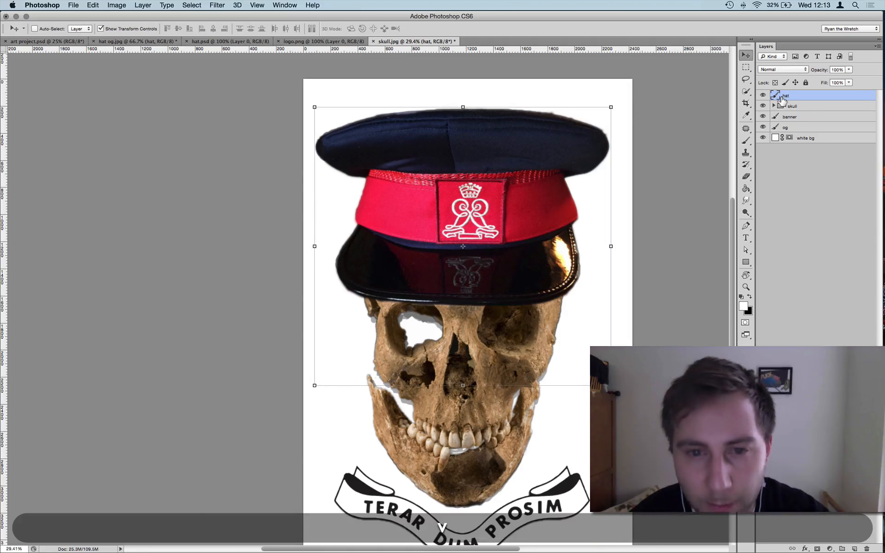
pyautogui.press('5')
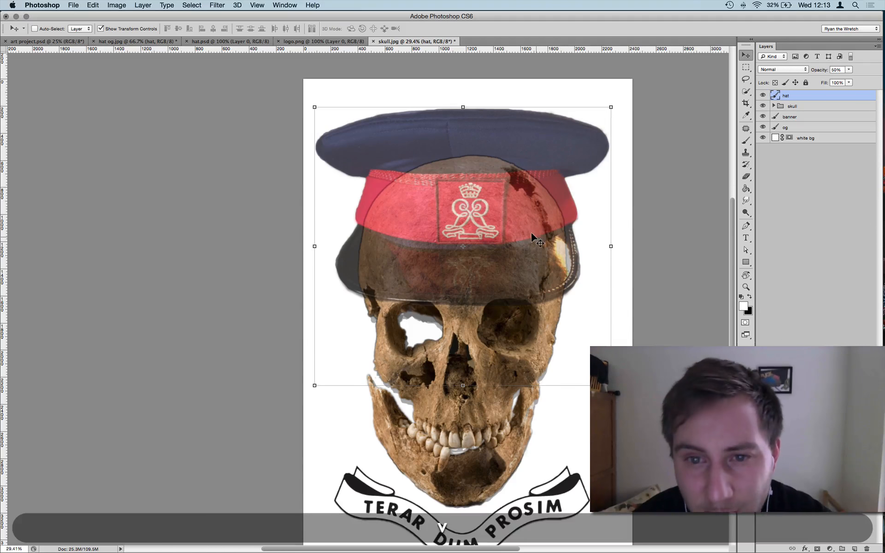
# Try lowering the semi-transparent hat over the skull's forehead, and undo the move
pyautogui.moveTo(530, 232); pyautogui.dragTo(532, 253)
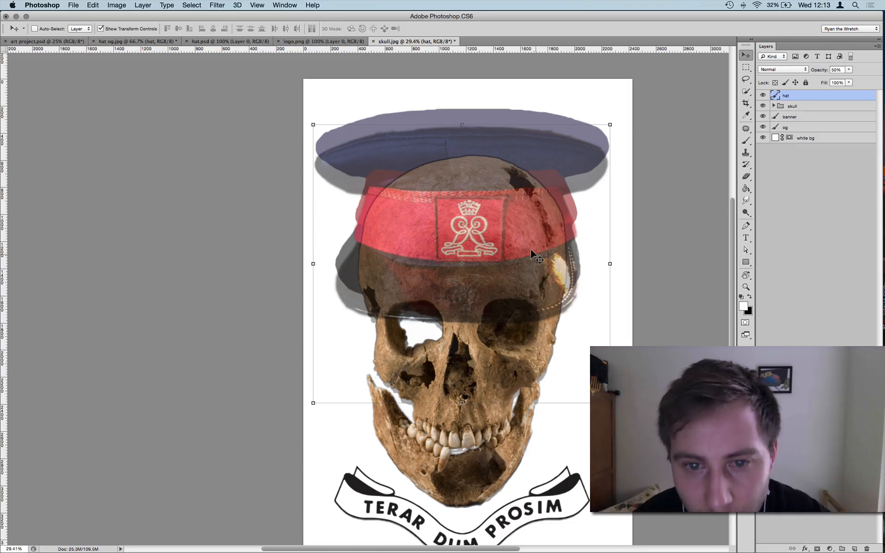
pyautogui.press('Return')
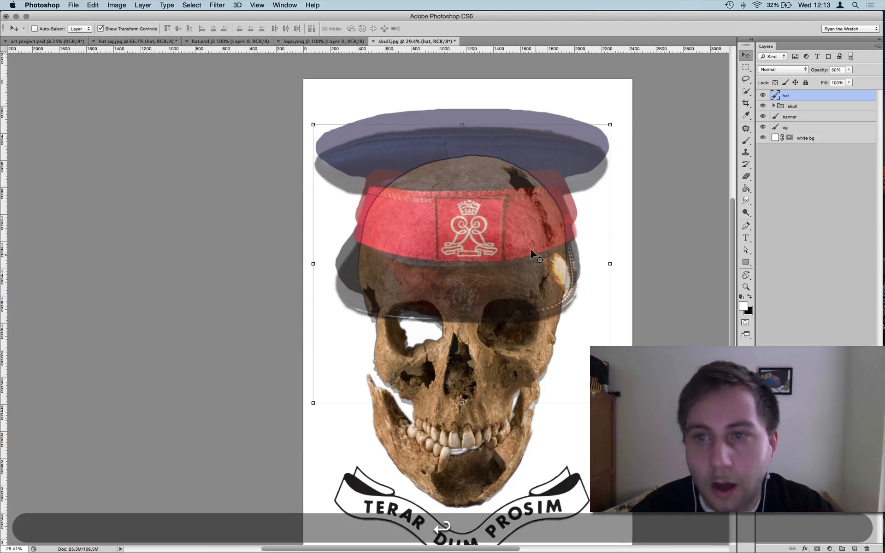
pyautogui.press('super+z')
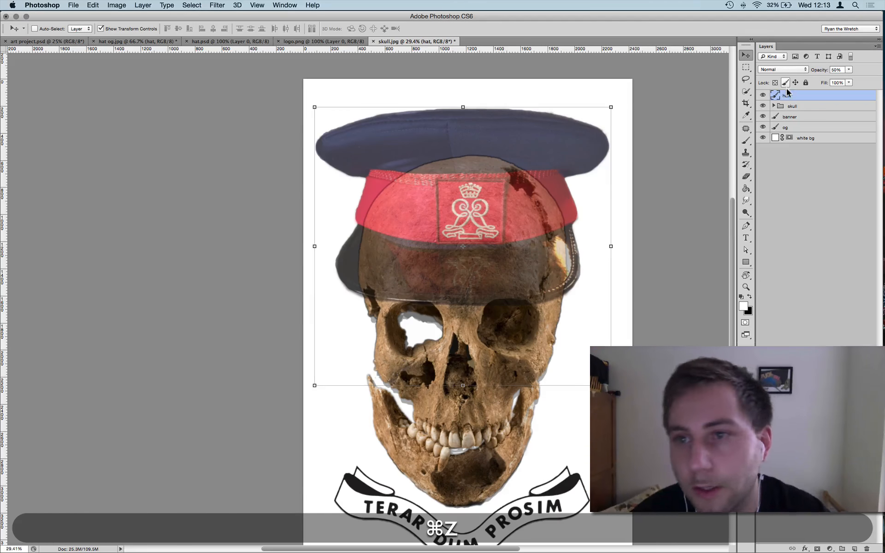
# Lower a duplicate of the hat over the skull's brow at 100% opacity, with the original hat layer hidden
pyautogui.press('super+j')
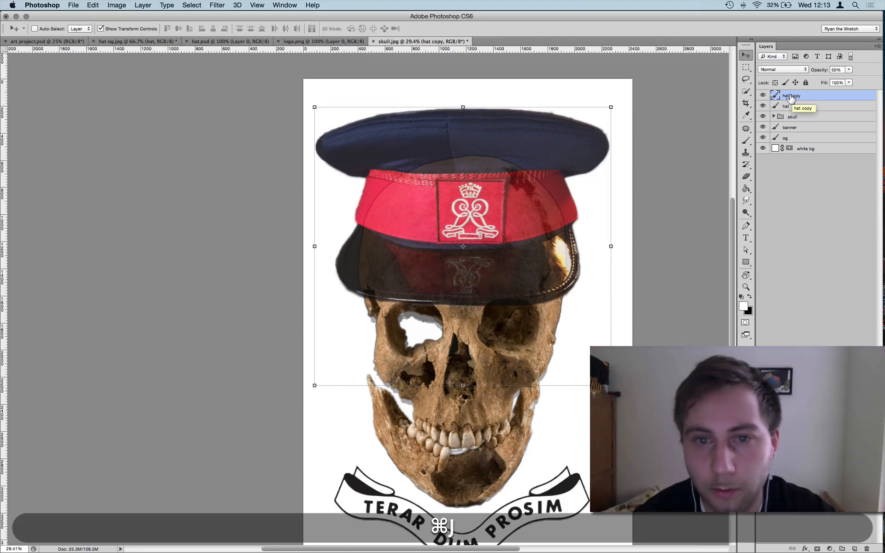
pyautogui.click(763, 106)
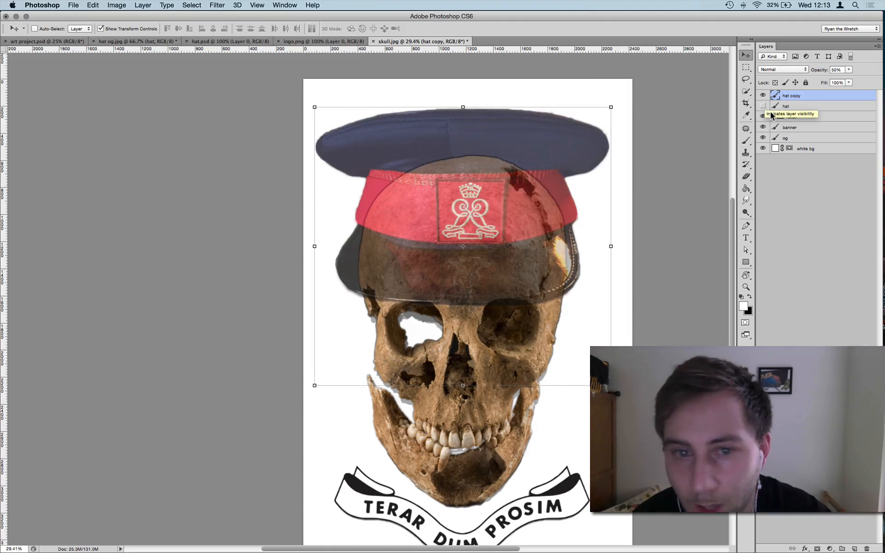
pyautogui.moveTo(497, 213); pyautogui.dragTo(498, 239)
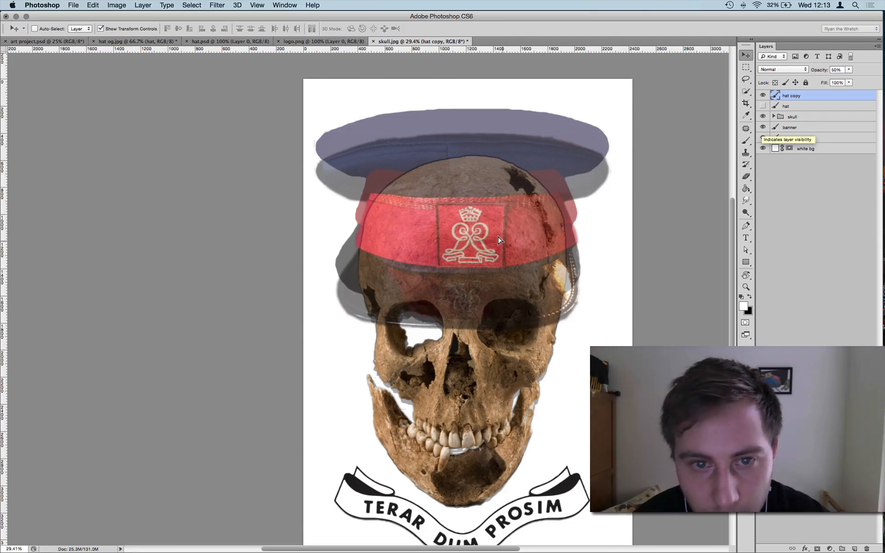
pyautogui.press('0')
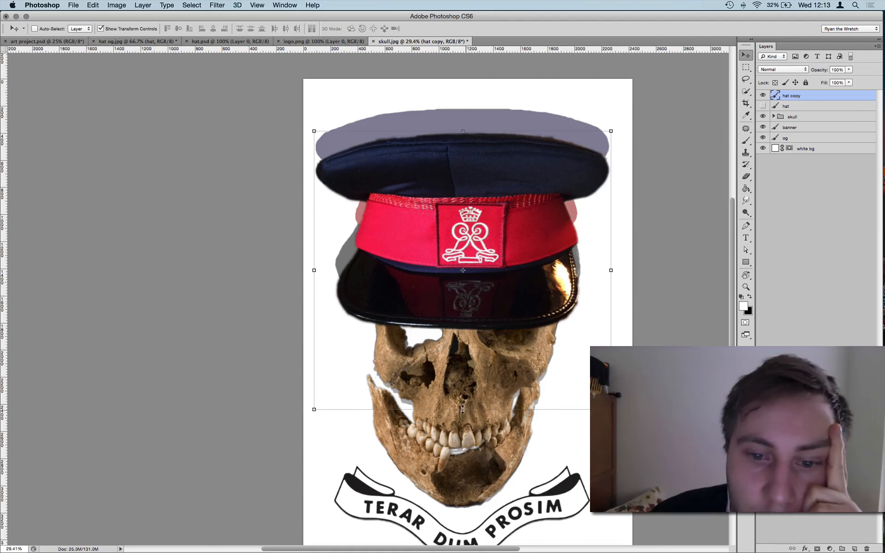
pyautogui.moveTo(463, 409); pyautogui.dragTo(463, 354)
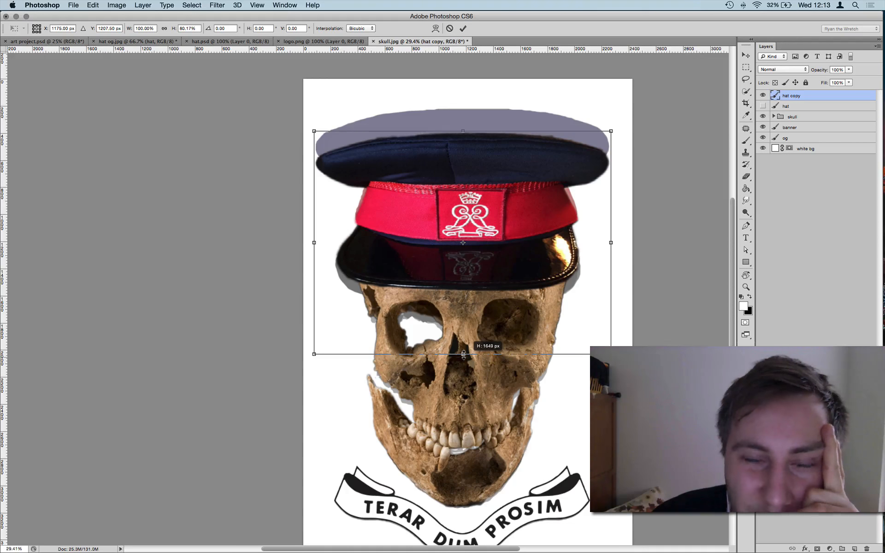
pyautogui.scroll(-5, 465, 355)
pyautogui.scroll(-8, 329, 305)
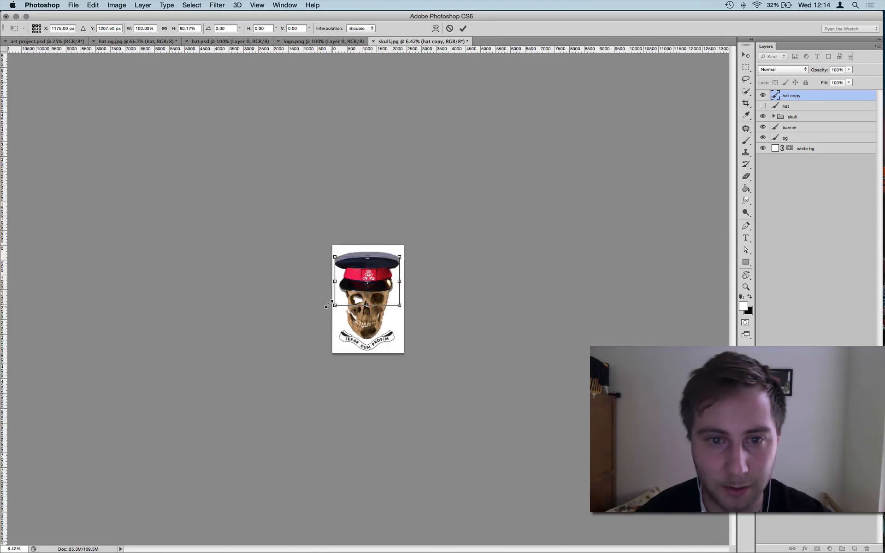
pyautogui.scroll(8, 329, 304)
pyautogui.press('Return')
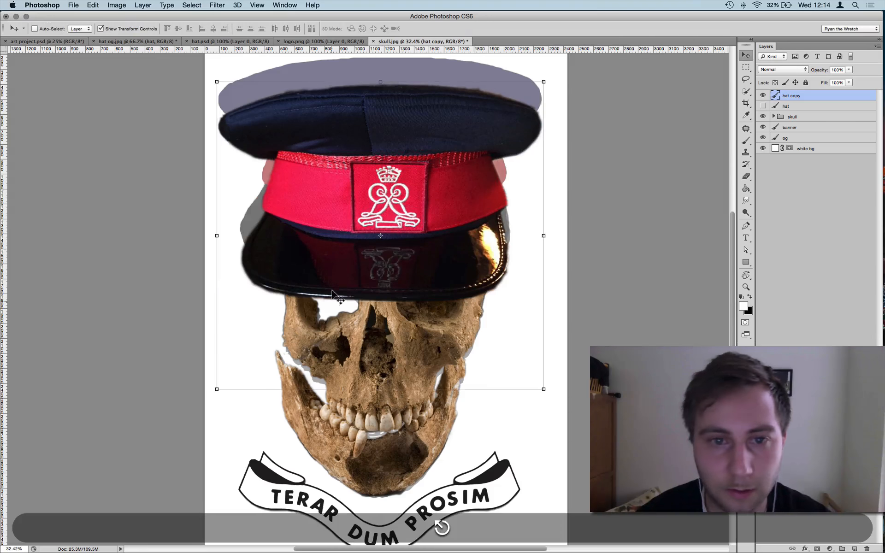
# Start a Perspective transform on the hat copy layer
pyautogui.click(111, 6)
pyautogui.moveTo(94, 5)
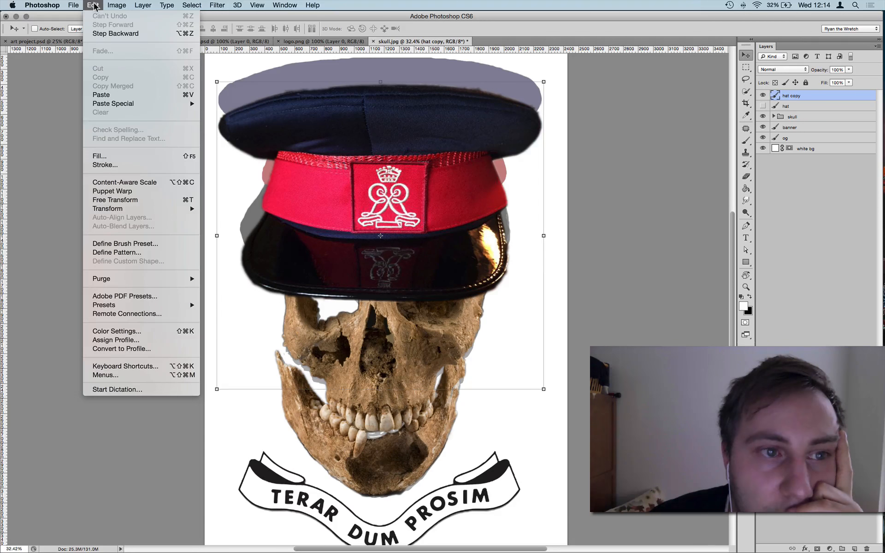
pyautogui.moveTo(123, 211)
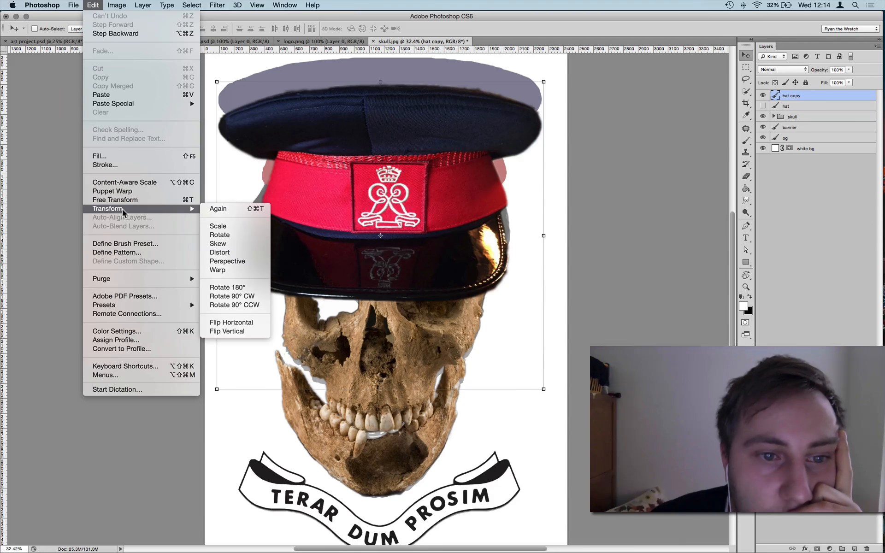
pyautogui.click(230, 260)
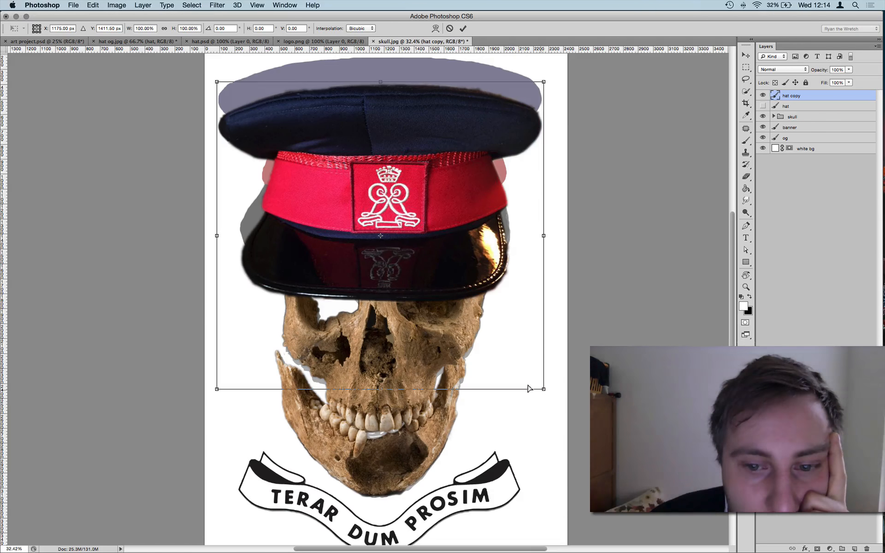
# Apply the free transform on the hat copy layer
pyautogui.moveTo(542, 388)
pyautogui.mouseDown()
pyautogui.moveTo(538, 361)
pyautogui.moveTo(534, 378)
pyautogui.mouseUp()
pyautogui.press('Return')
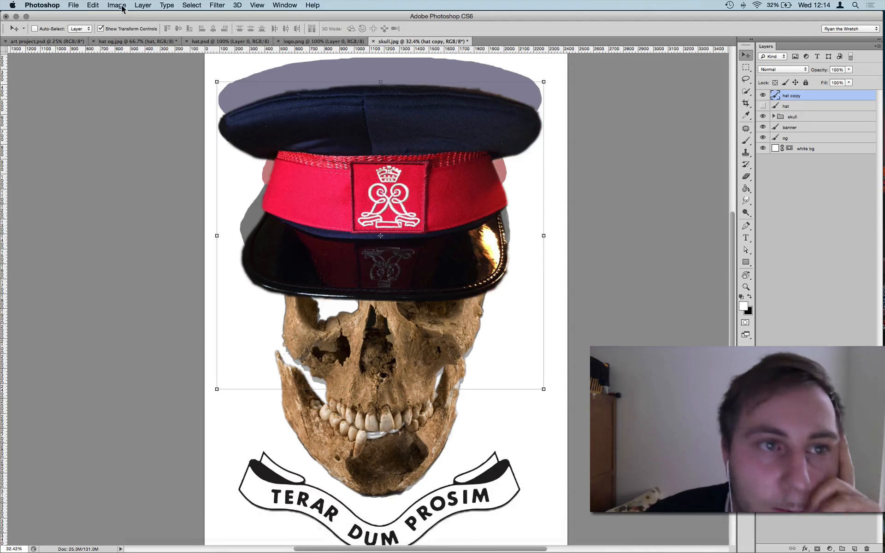
pyautogui.click(93, 6)
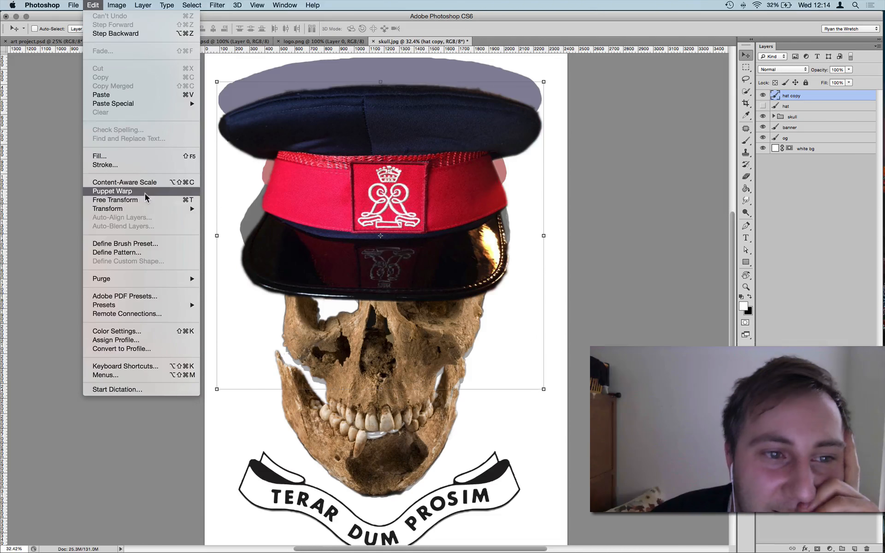
pyautogui.click(271, 253)
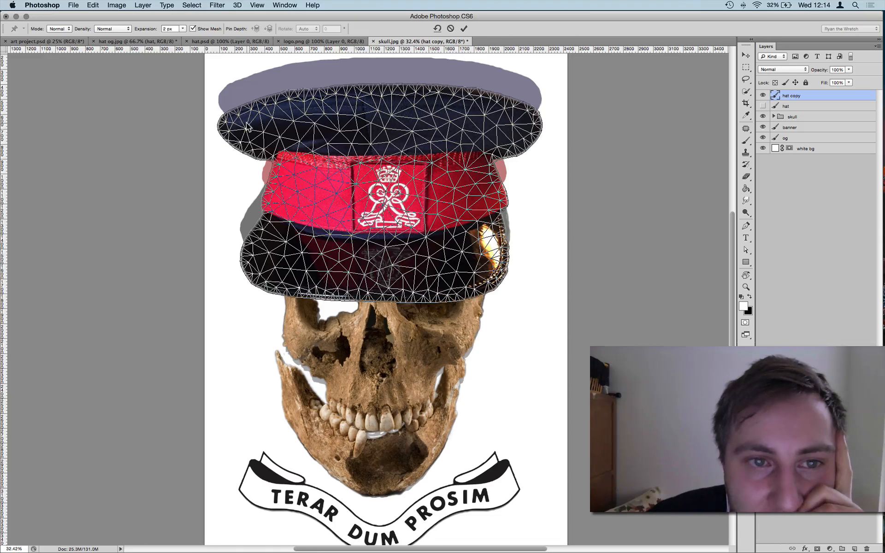
pyautogui.click(246, 123)
pyautogui.click(360, 92)
pyautogui.click(317, 109)
pyautogui.click(400, 106)
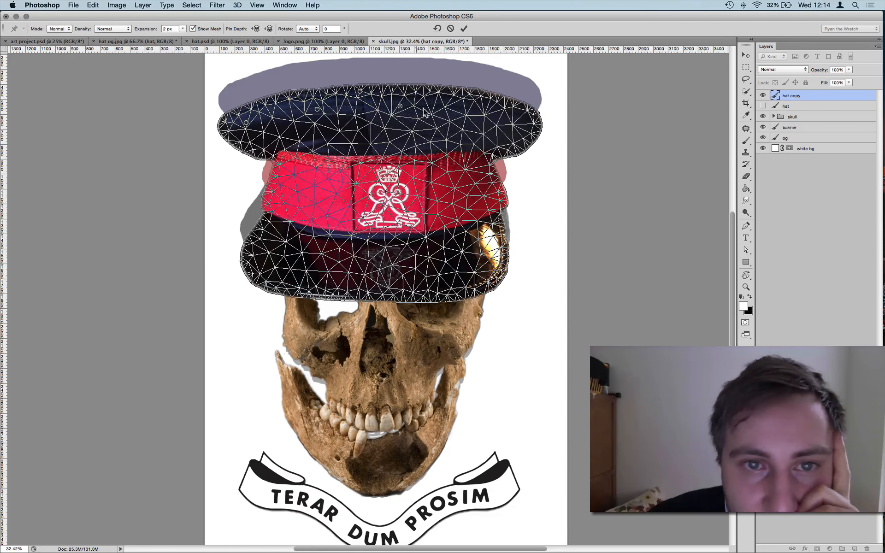
pyautogui.click(461, 113)
pyautogui.click(493, 116)
pyautogui.press('super+z')
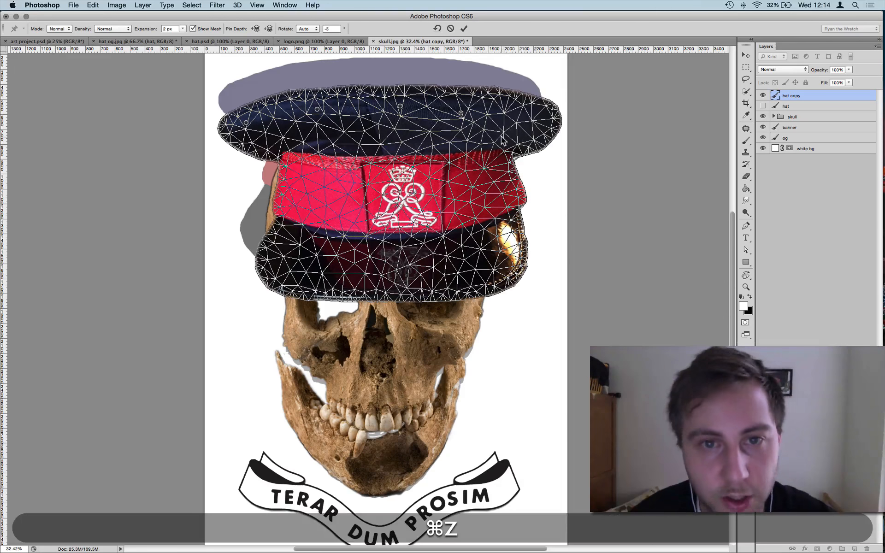
pyautogui.press('alt+super+z')
pyautogui.press('super+z')
pyautogui.press('super+z')
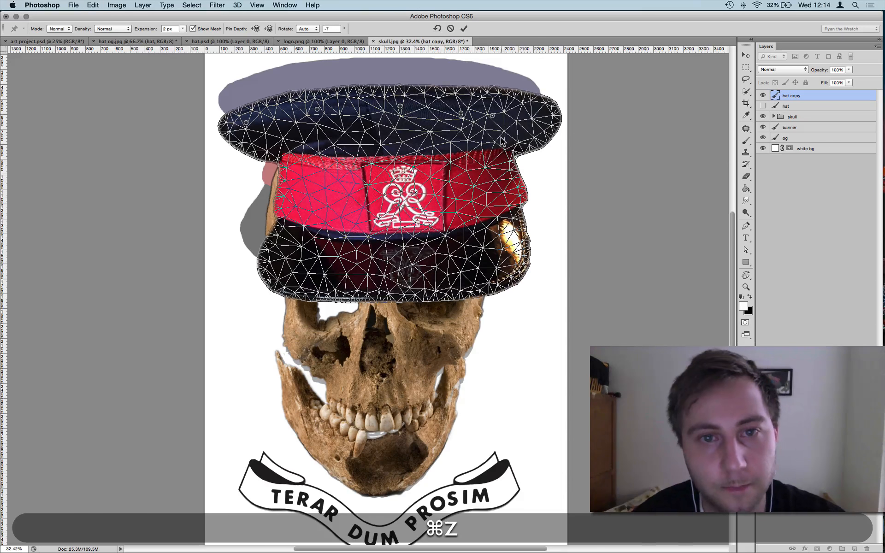
pyautogui.press('super+Escape')
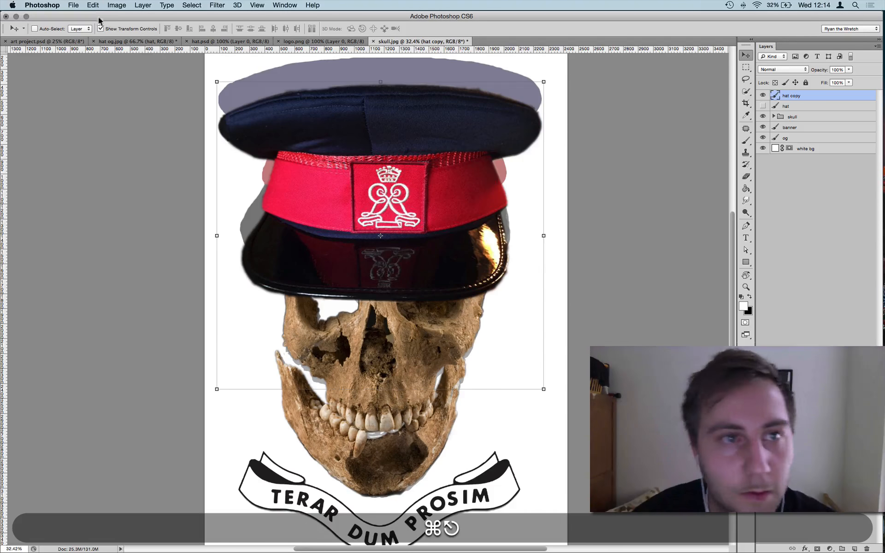
# Start a Puppet Warp on the hat copy layer and pin the navy crown in place across its width
pyautogui.click(93, 5)
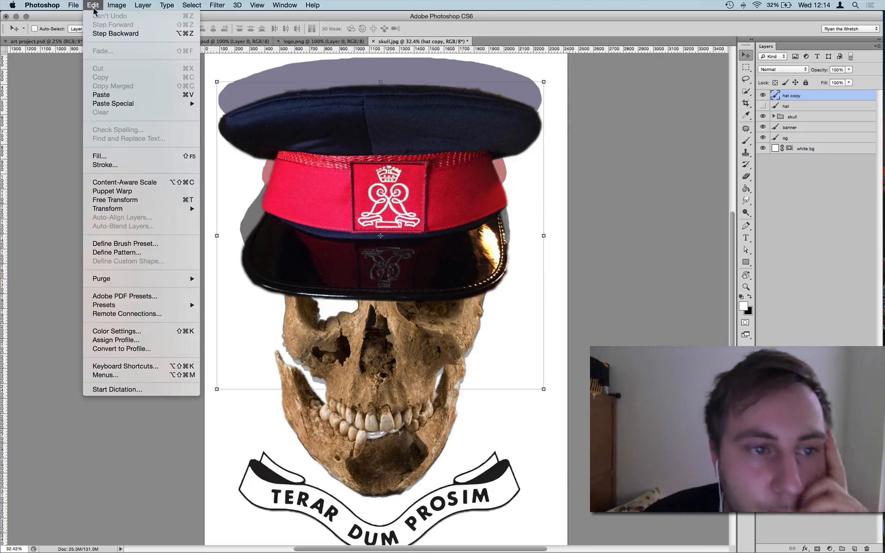
pyautogui.click(146, 191)
pyautogui.click(278, 132)
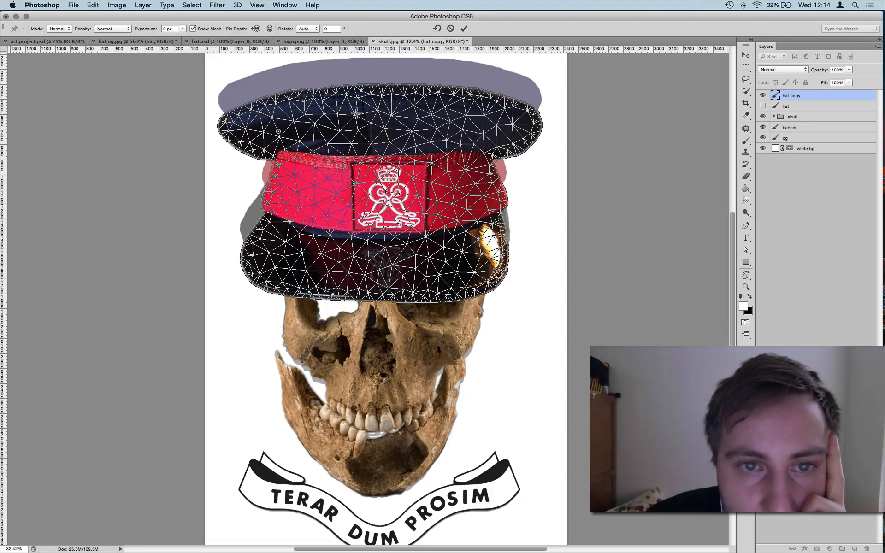
pyautogui.click(436, 131)
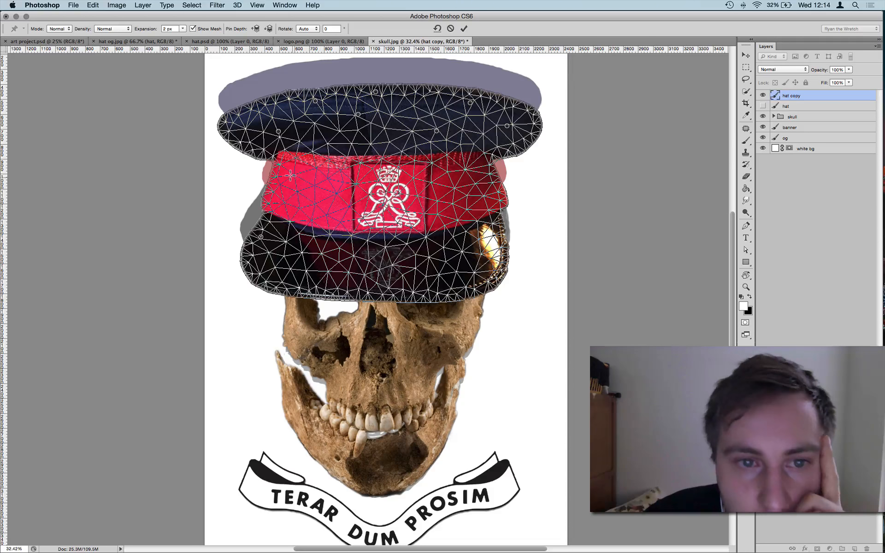
# Add puppet pins across the red band and around the badge to hold that part of the hat still
pyautogui.click(266, 203)
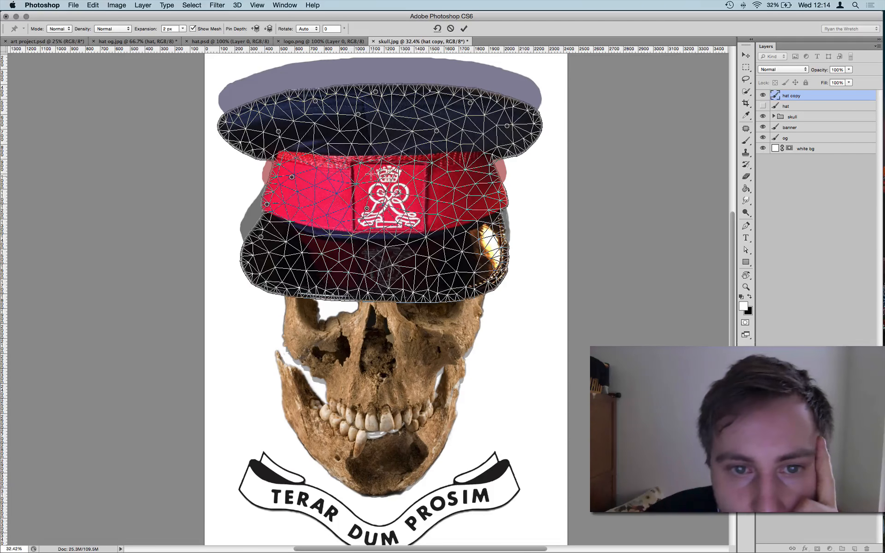
pyautogui.click(443, 202)
pyautogui.click(467, 186)
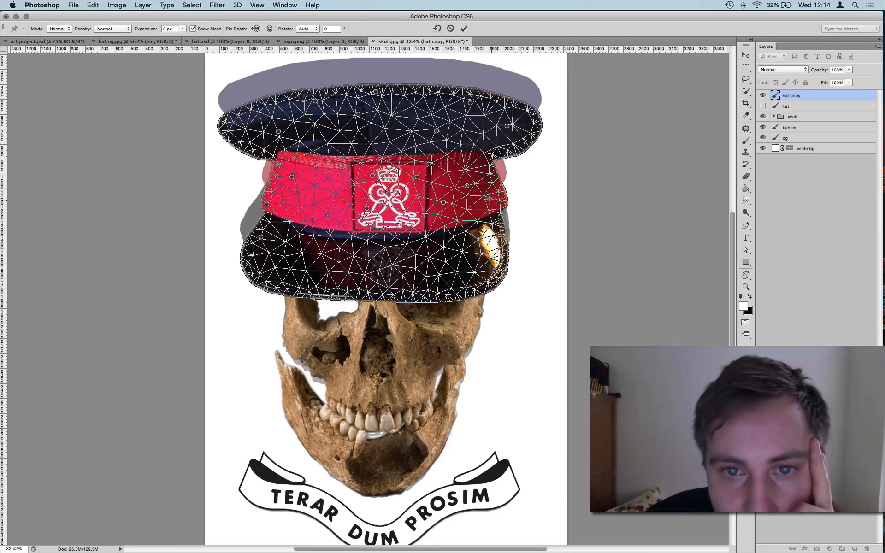
pyautogui.click(491, 200)
pyautogui.click(477, 158)
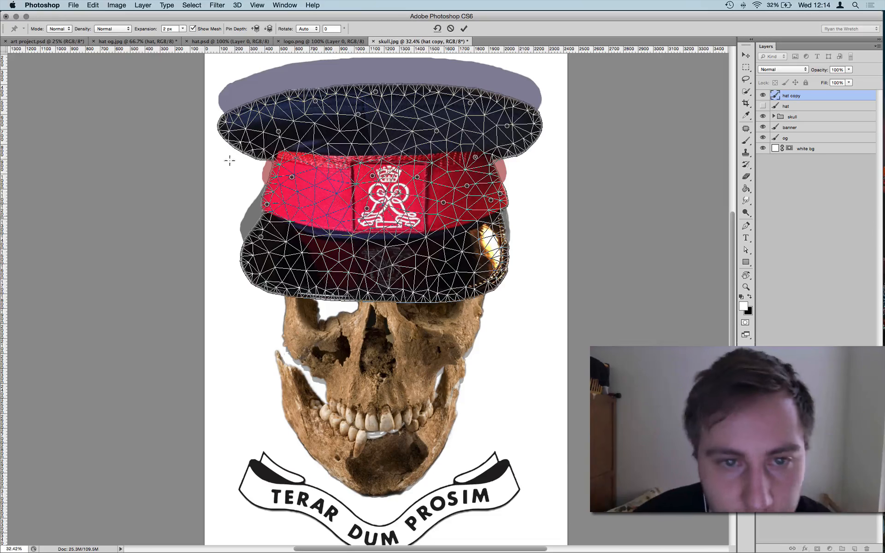
# Pin the black peak along its lower edge and move those pins up together to shorten the peak above the eye sockets
pyautogui.click(261, 236)
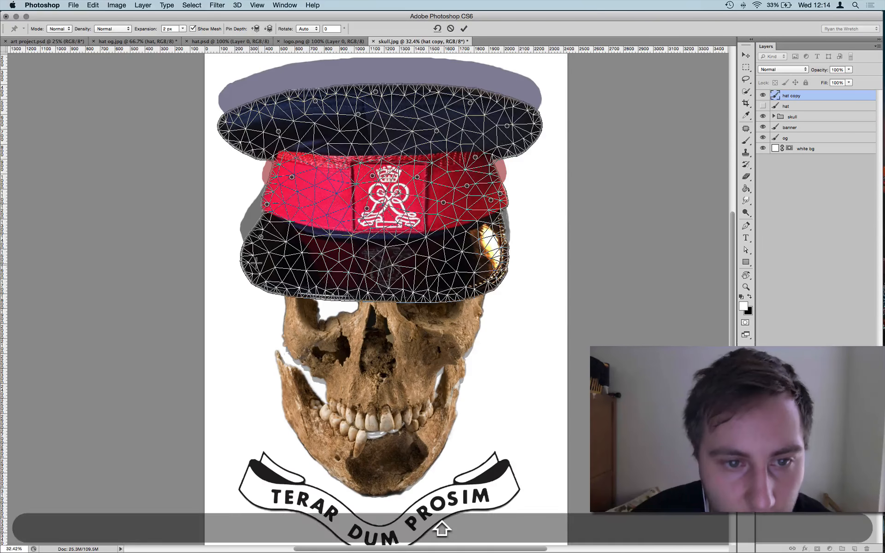
pyautogui.keyDown('shift'); pyautogui.click(255, 271); pyautogui.keyUp('shift')
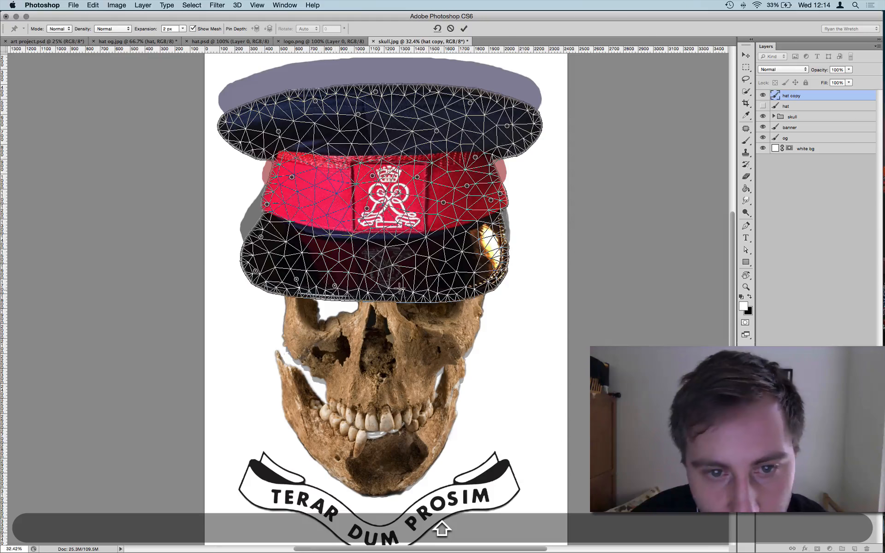
pyautogui.keyDown('shift'); pyautogui.click(440, 287); pyautogui.keyUp('shift')
pyautogui.keyDown('shift'); pyautogui.click(491, 268); pyautogui.keyUp('shift')
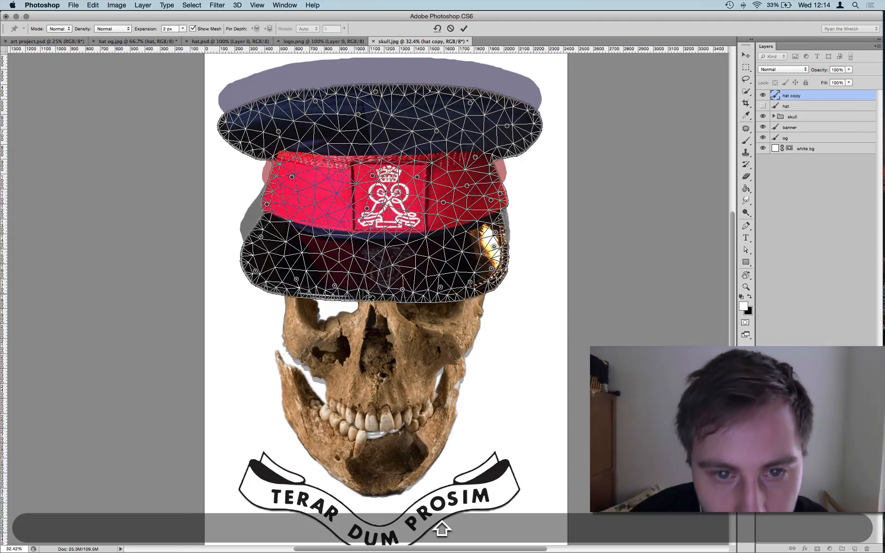
pyautogui.moveTo(366, 292); pyautogui.dragTo(373, 258)
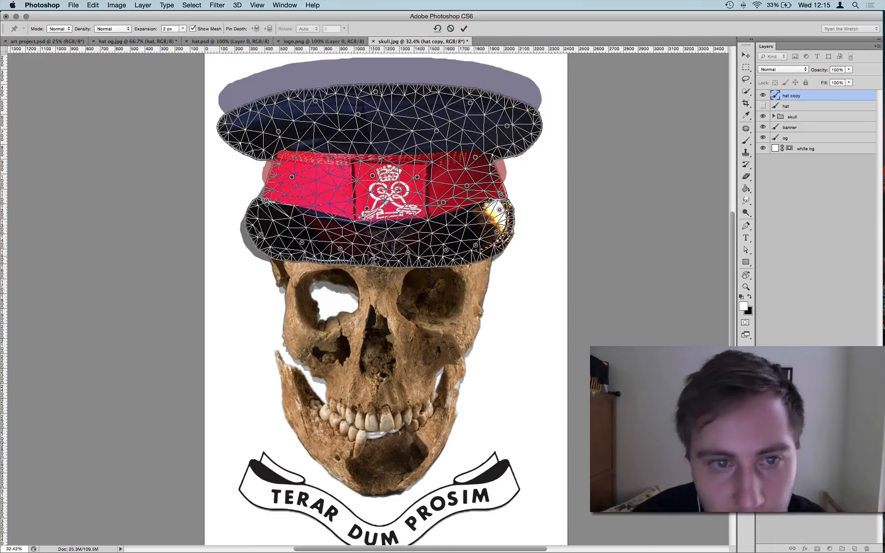
# Add and adjust pins at the left corner where the red band meets the peak to reshape the peak's left end
pyautogui.moveTo(265, 201); pyautogui.dragTo(270, 209)
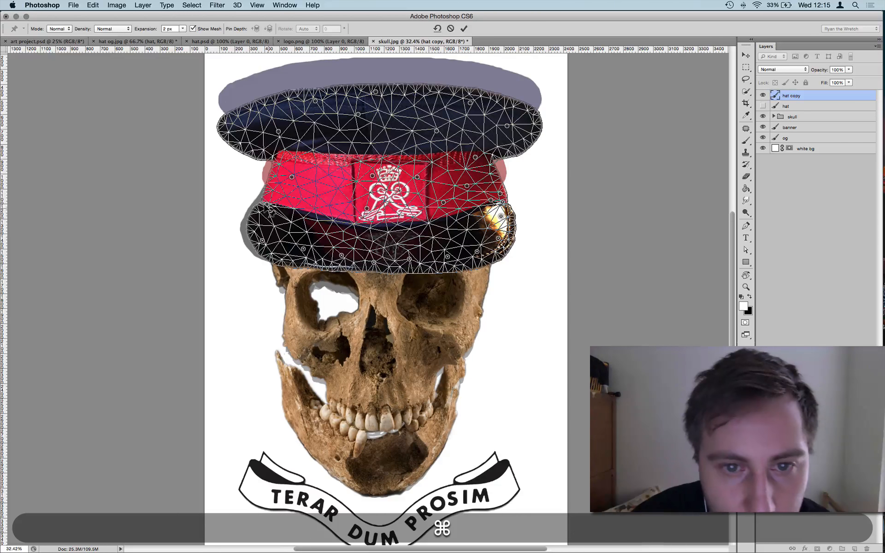
pyautogui.press('super+z')
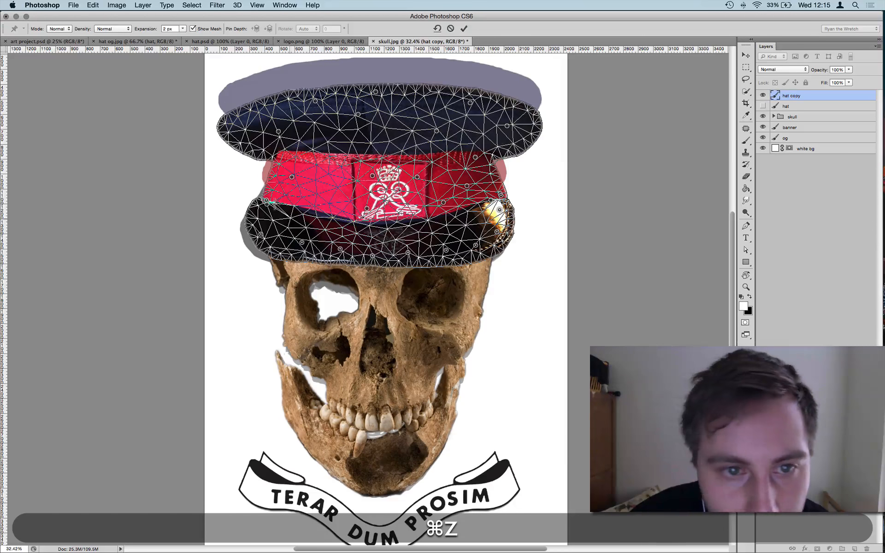
pyautogui.click(272, 198)
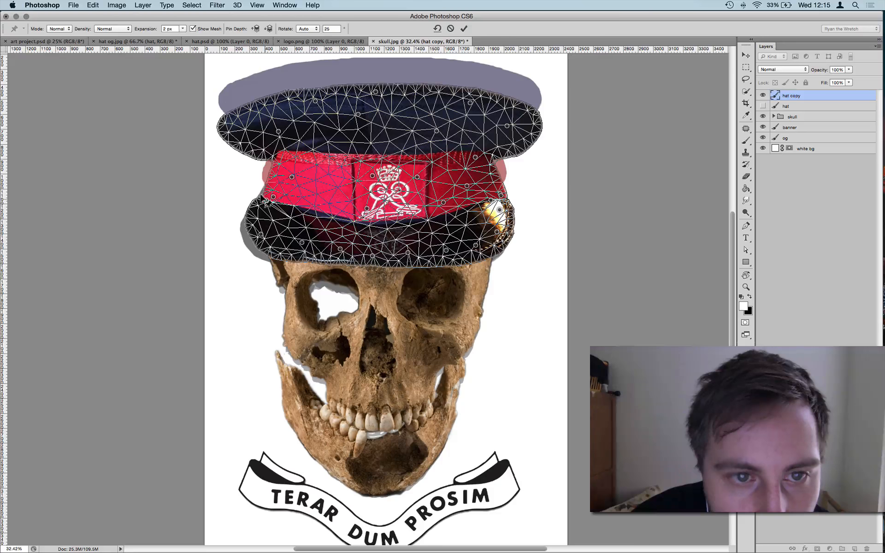
pyautogui.moveTo(266, 203); pyautogui.dragTo(267, 208)
pyautogui.moveTo(274, 208); pyautogui.dragTo(269, 222)
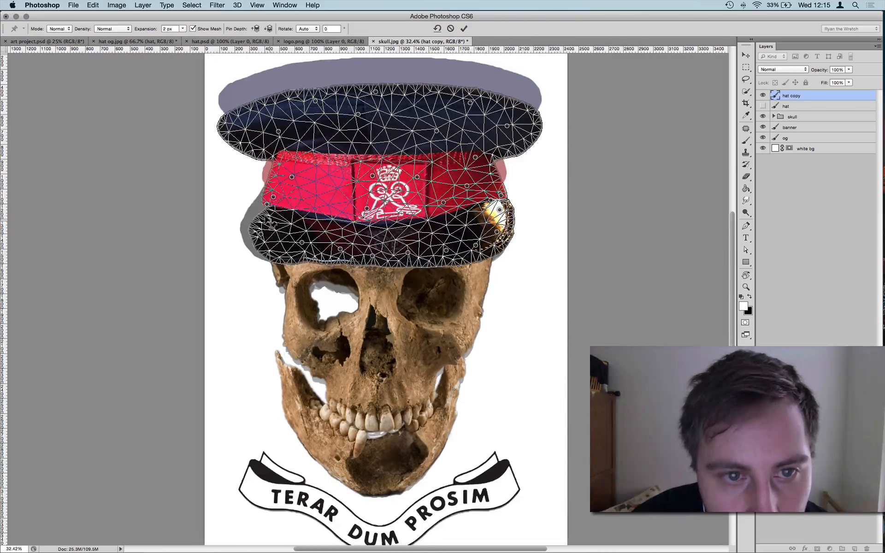
# Adjust the puppet pins at the right corner where the shiny end of the peak meets the red band
pyautogui.scroll(-5, 266, 200)
pyautogui.click(436, 235)
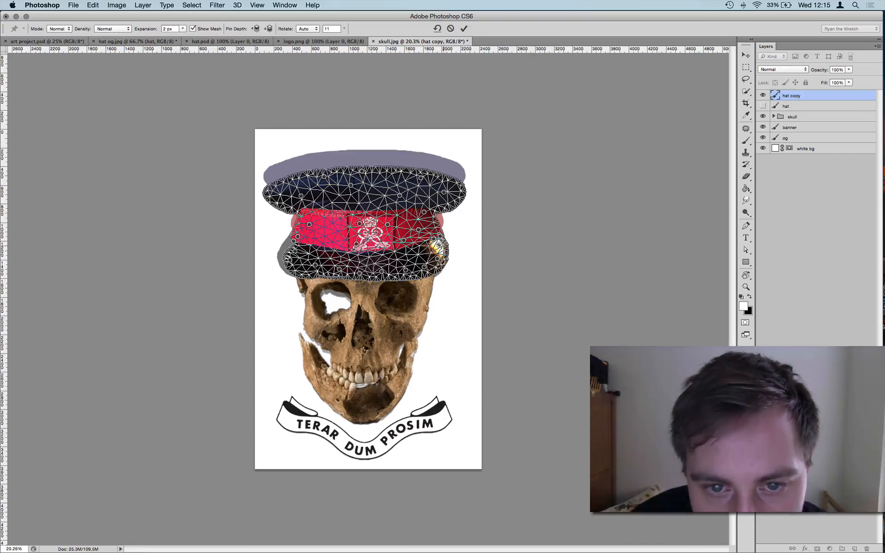
pyautogui.scroll(8, 441, 244)
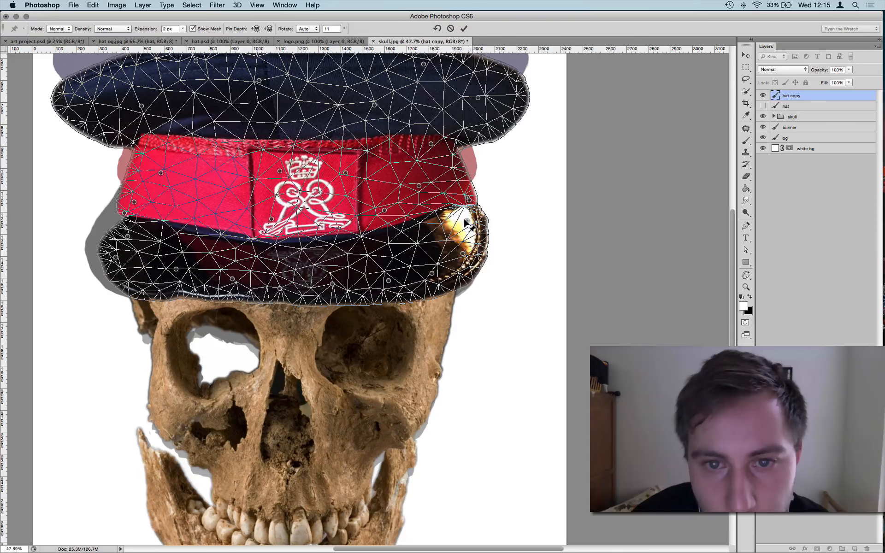
pyautogui.moveTo(471, 212)
pyautogui.mouseDown()
pyautogui.moveTo(451, 214)
pyautogui.moveTo(476, 206)
pyautogui.mouseUp()
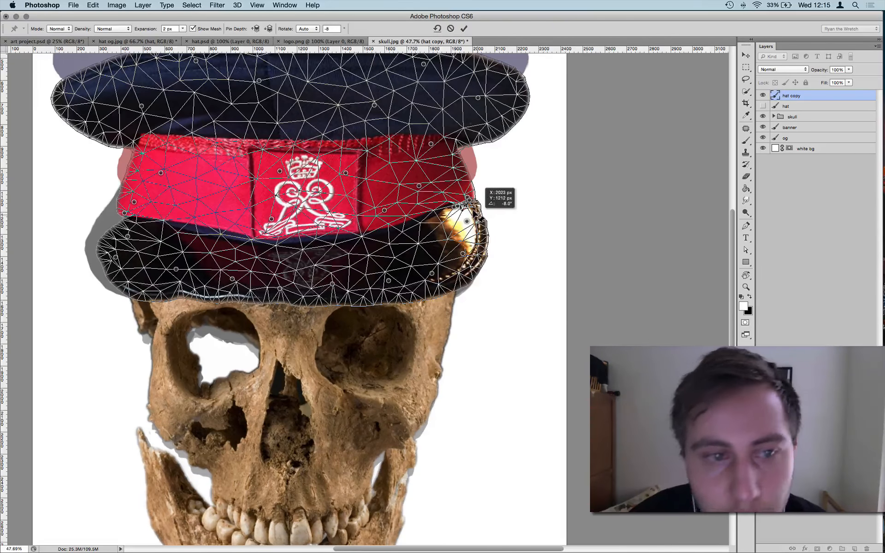
pyautogui.scroll(2, 478, 215)
pyautogui.scroll(-8, 406, 313)
pyautogui.scroll(4, 406, 313)
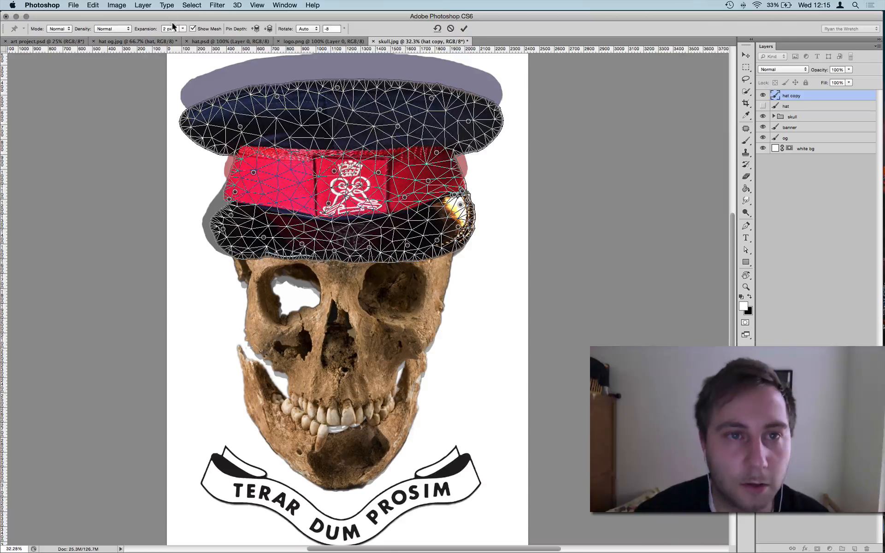
# Refine the peak's lower left edge with extra puppet pins, checking it without the mesh, and apply the warp
pyautogui.click(193, 28)
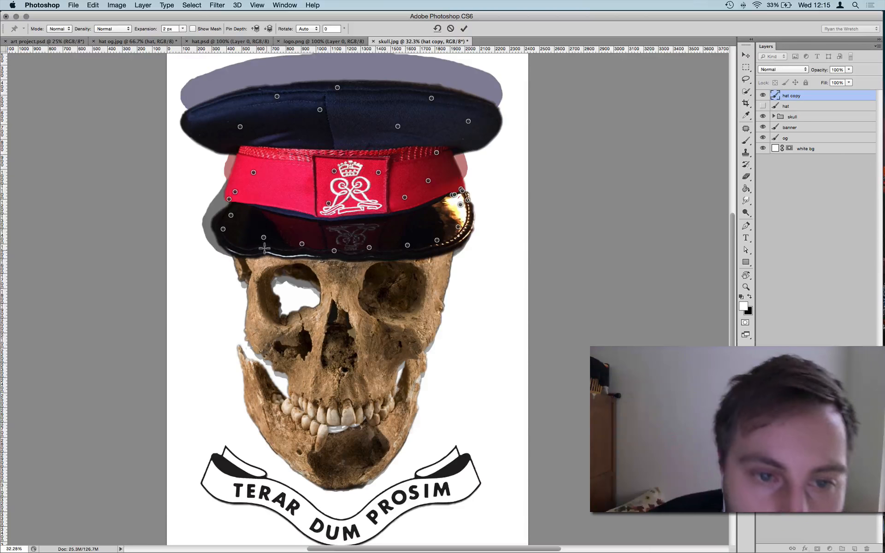
pyautogui.moveTo(266, 249); pyautogui.dragTo(271, 249)
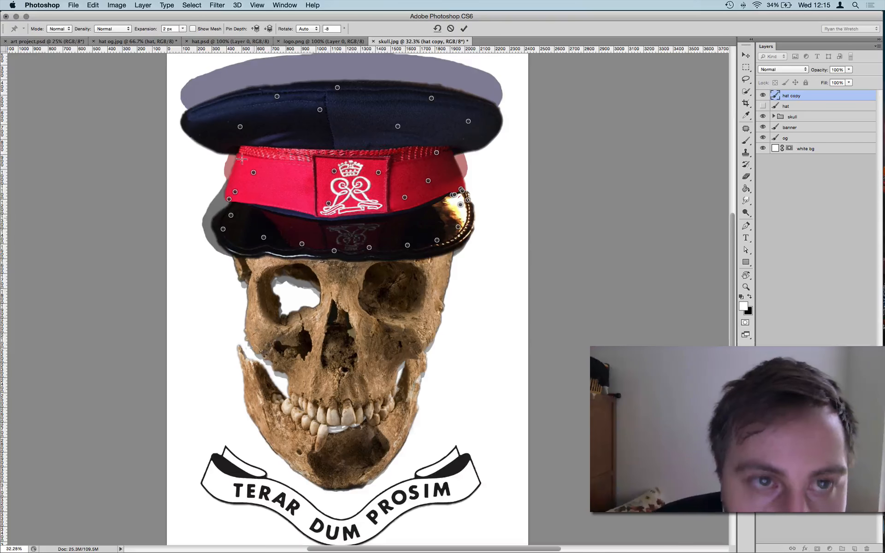
pyautogui.click(193, 29)
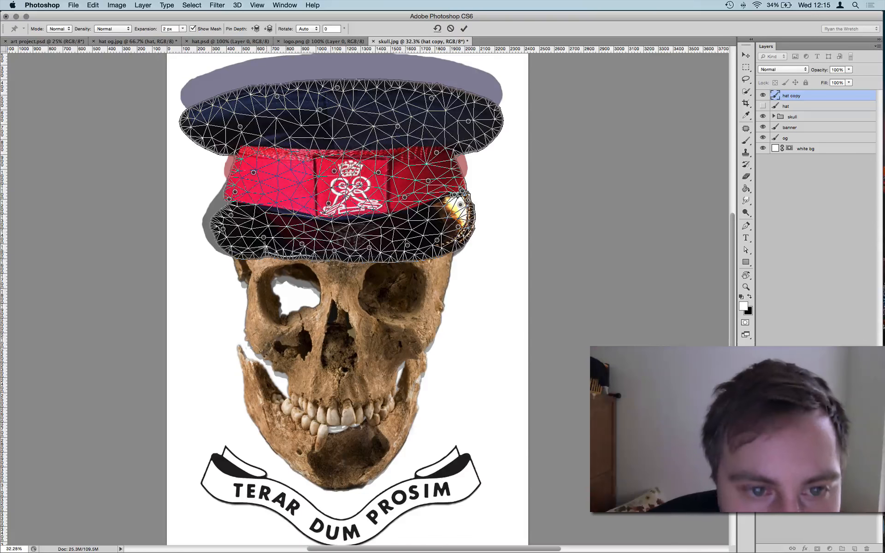
pyautogui.click(265, 245)
pyautogui.click(280, 248)
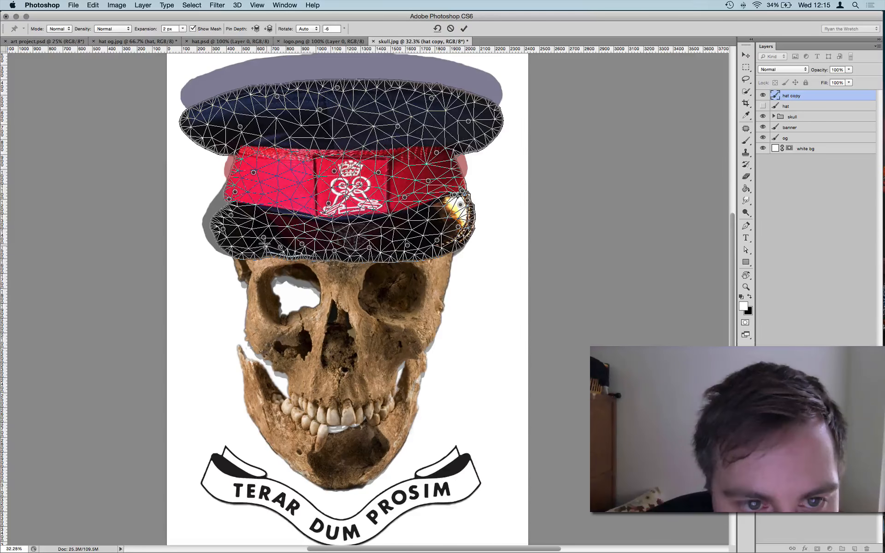
pyautogui.press('Return')
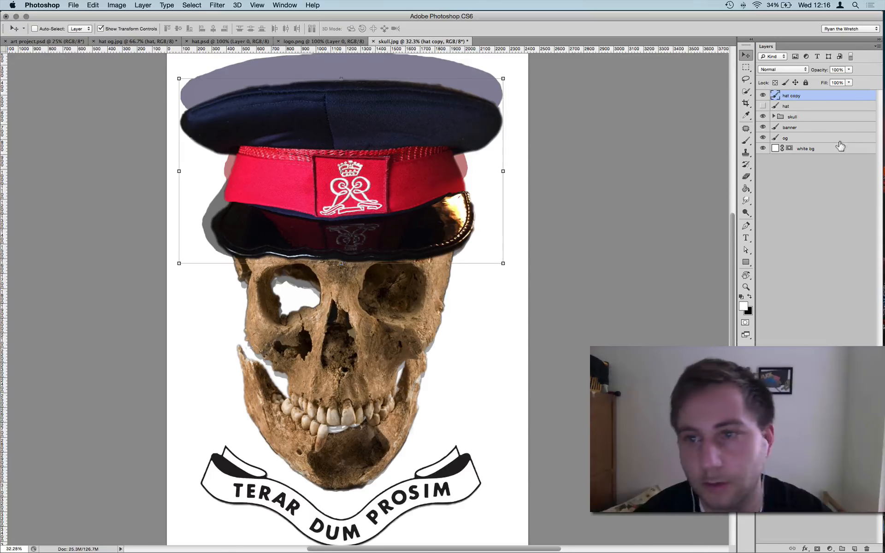
# Hide the og and hat copy layers and show the original hat layer, with the whole artwork fitted in view
pyautogui.click(763, 139)
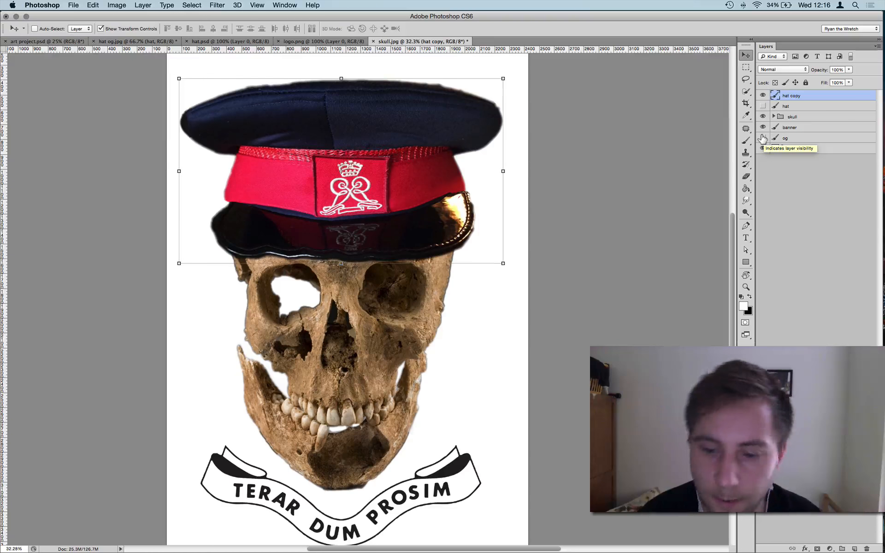
pyautogui.press('super+0')
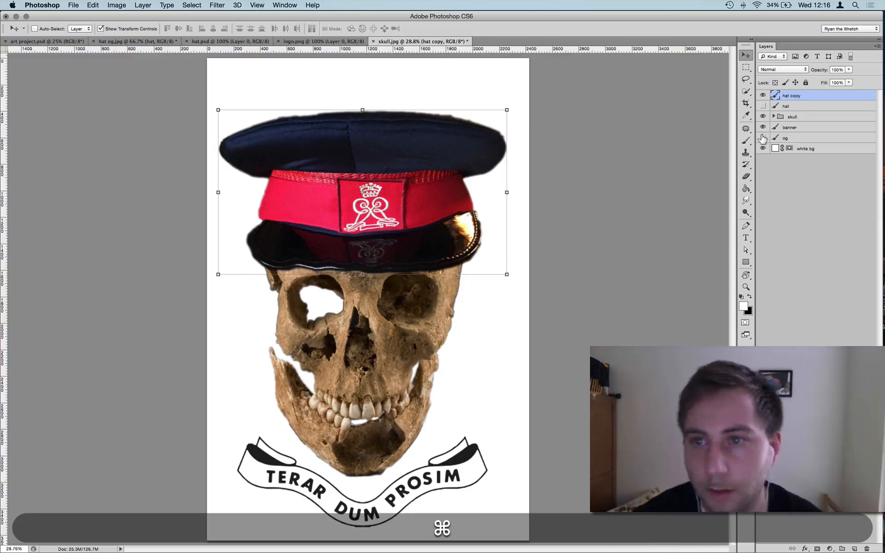
pyautogui.click(763, 96)
pyautogui.click(763, 106)
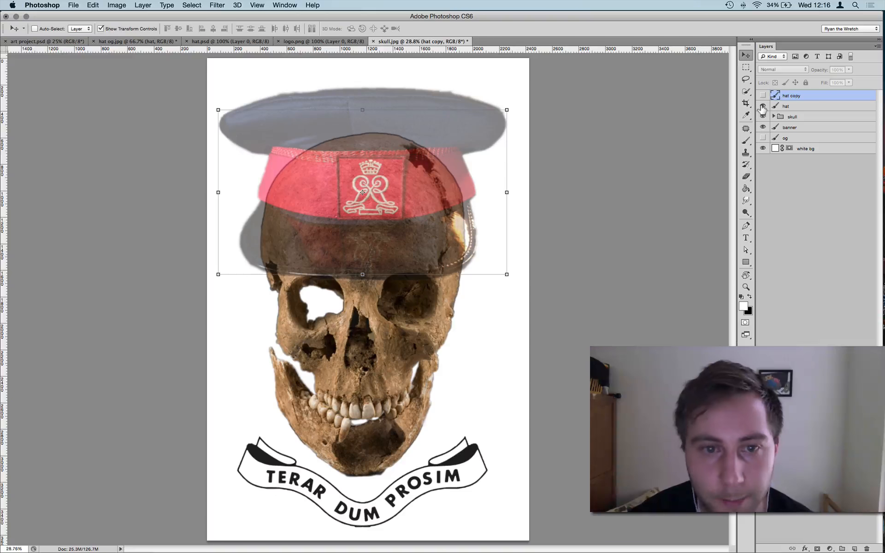
# Set the hat layer's opacity to 100%
pyautogui.click(782, 105)
pyautogui.press('5')
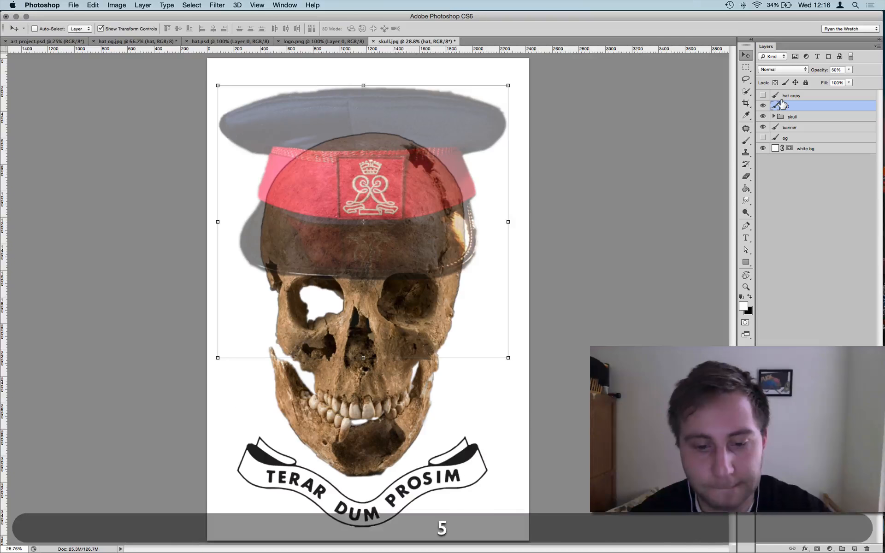
pyautogui.press('0')
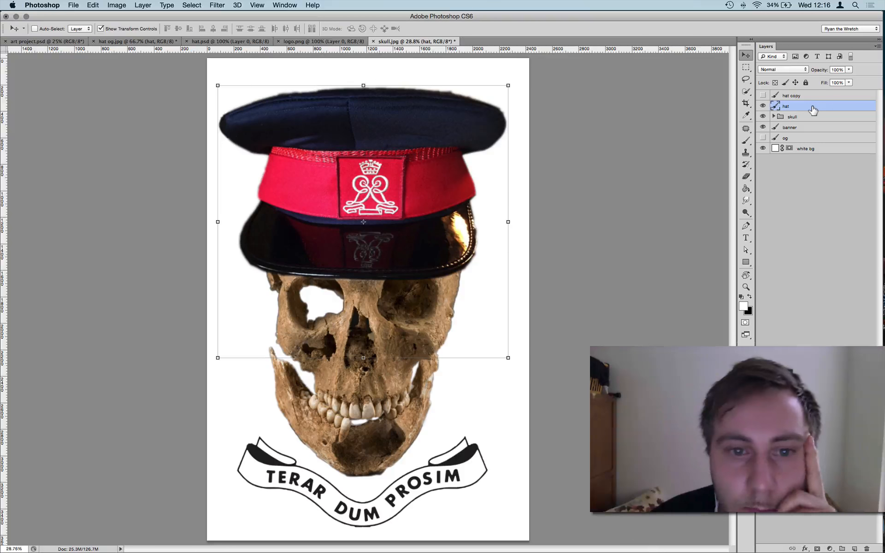
# Hide the hat layer and show the warped hat copy layer in its place
pyautogui.click(763, 106)
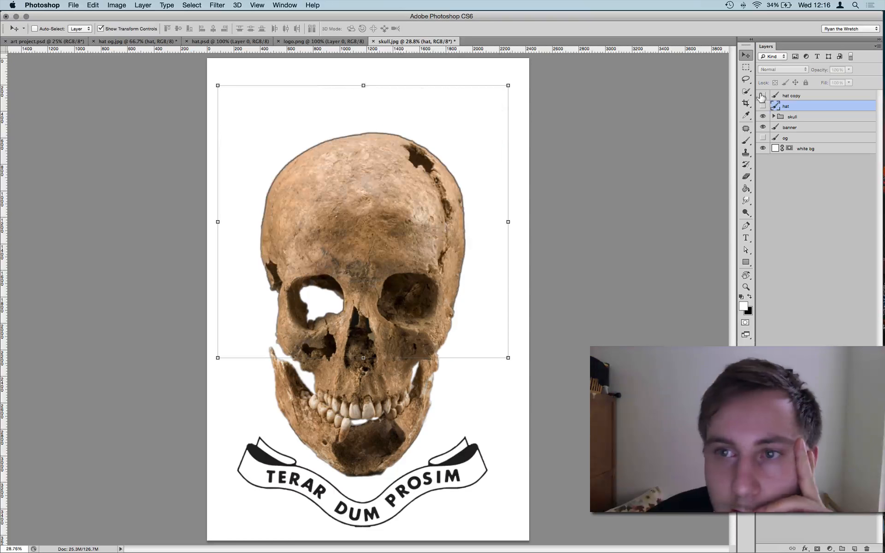
pyautogui.click(762, 95)
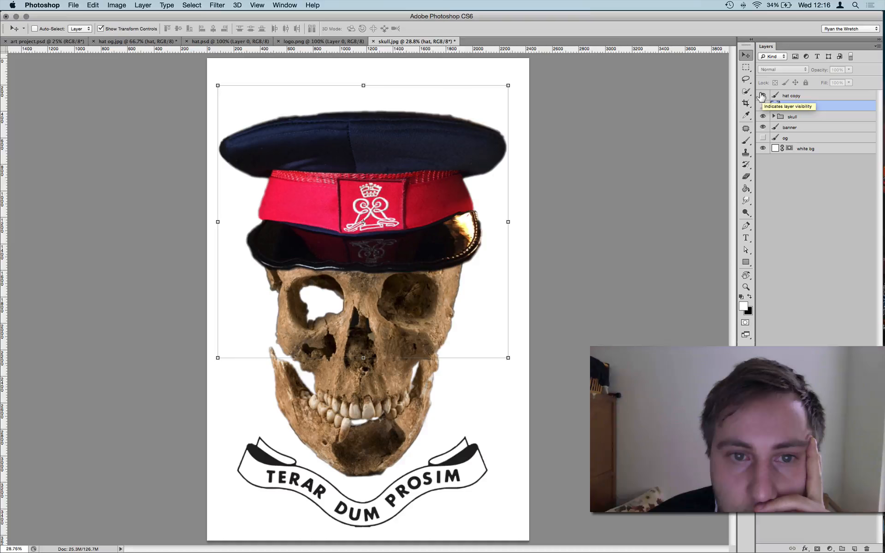
# Set up the Smudge tool for the hat copy layer at 100% strength with a 125 px brush
pyautogui.click(746, 200)
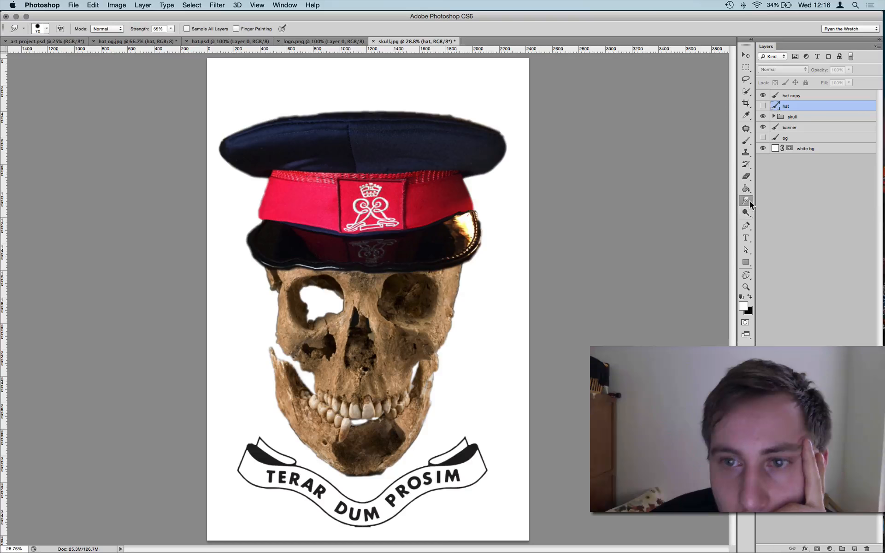
pyautogui.click(789, 94)
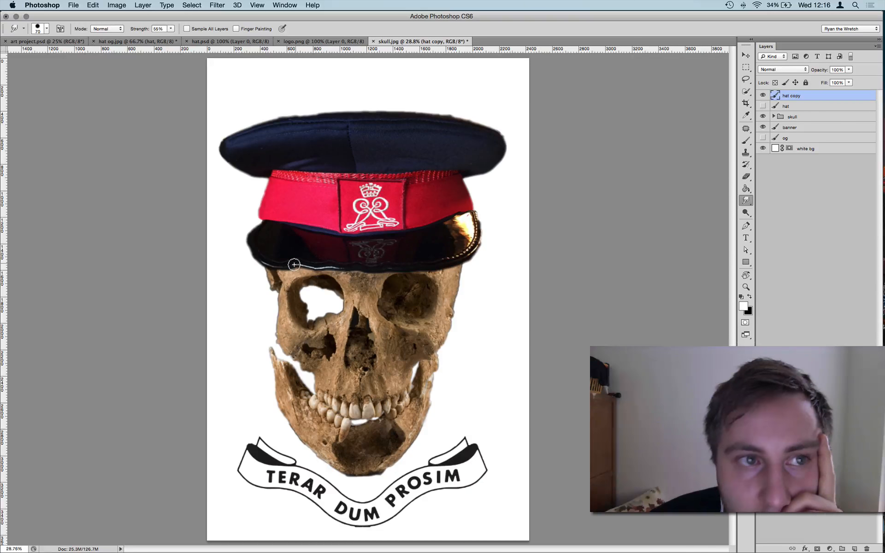
pyautogui.click(170, 29)
pyautogui.moveTo(174, 41); pyautogui.dragTo(217, 40)
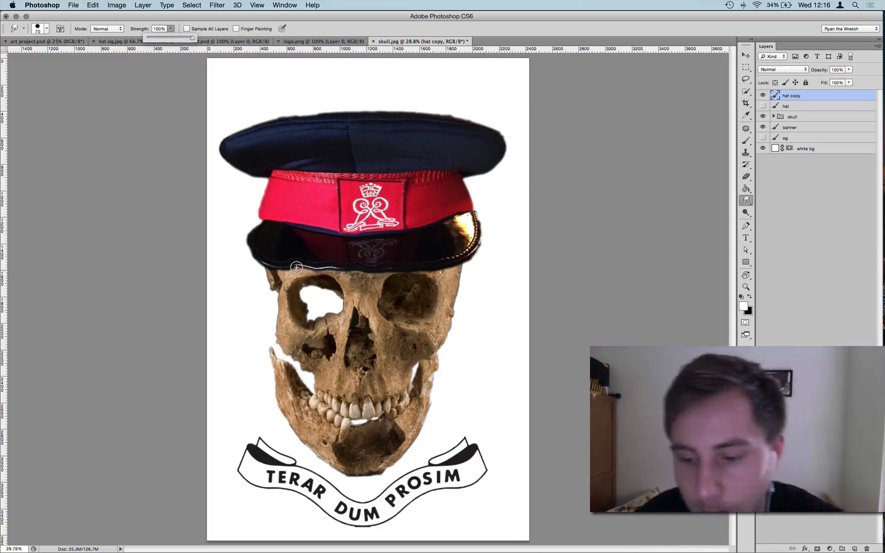
pyautogui.press(']')
pyautogui.press(']')
pyautogui.press(']')
pyautogui.press(']')
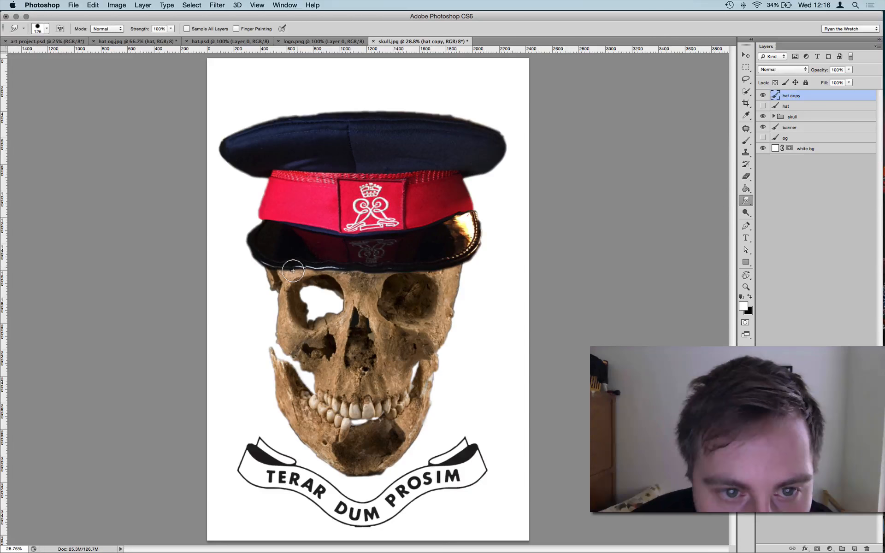
pyautogui.scroll(-5, 294, 271)
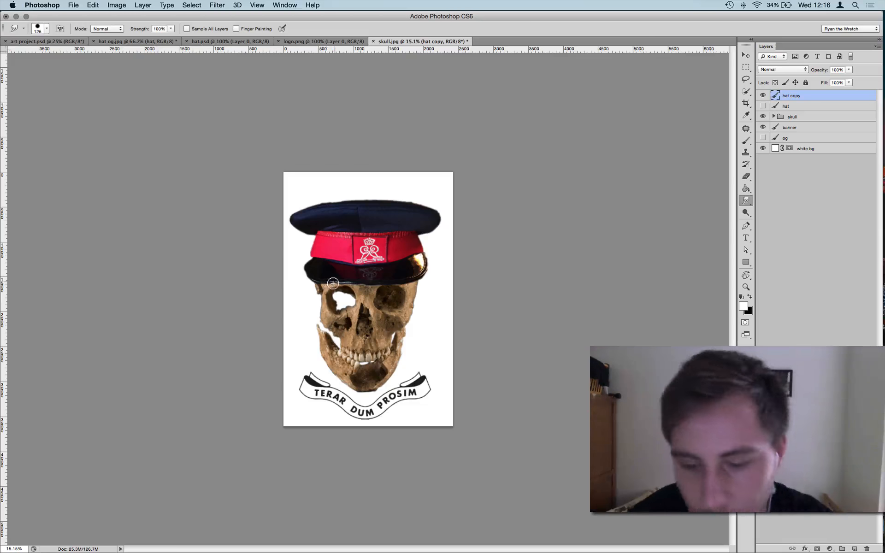
pyautogui.press('super+0')
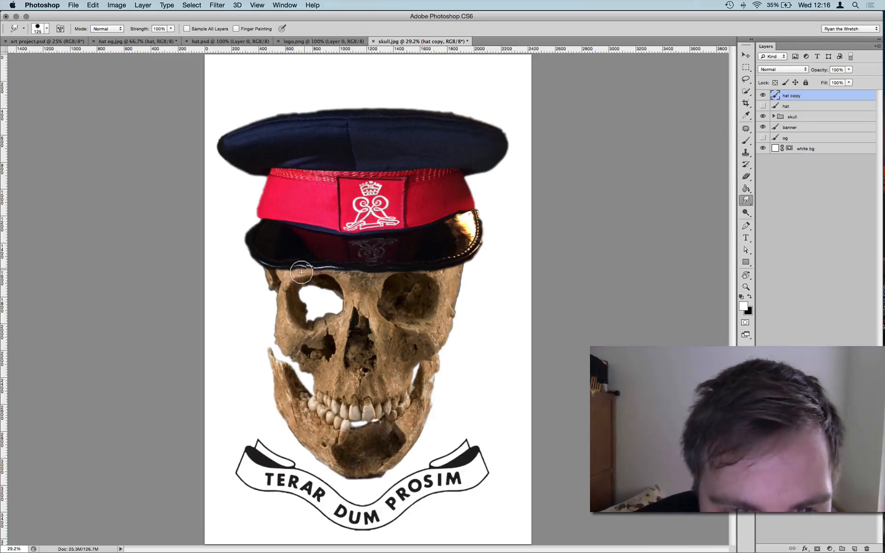
pyautogui.scroll(-3, 378, 294)
pyautogui.press('super+z')
pyautogui.press('alt+super+z')
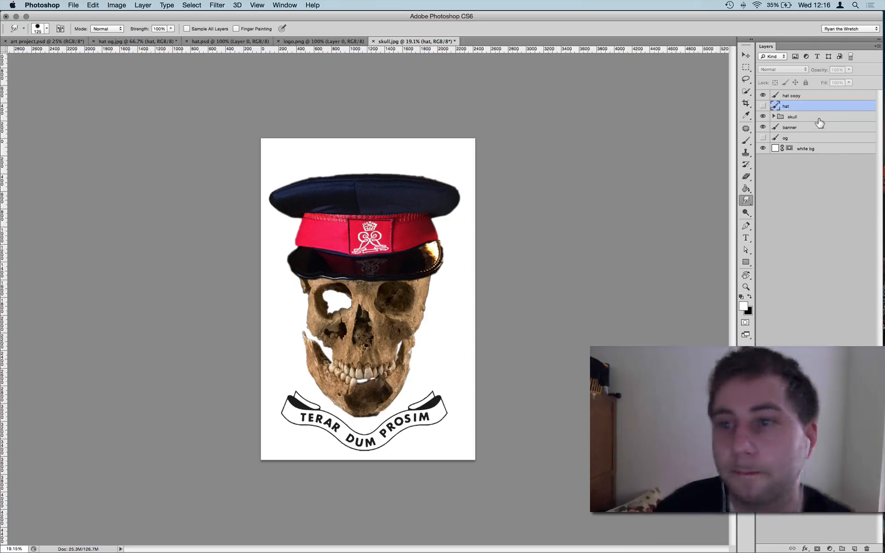
# Rename the hat copy layer as hat2
pyautogui.click(795, 96)
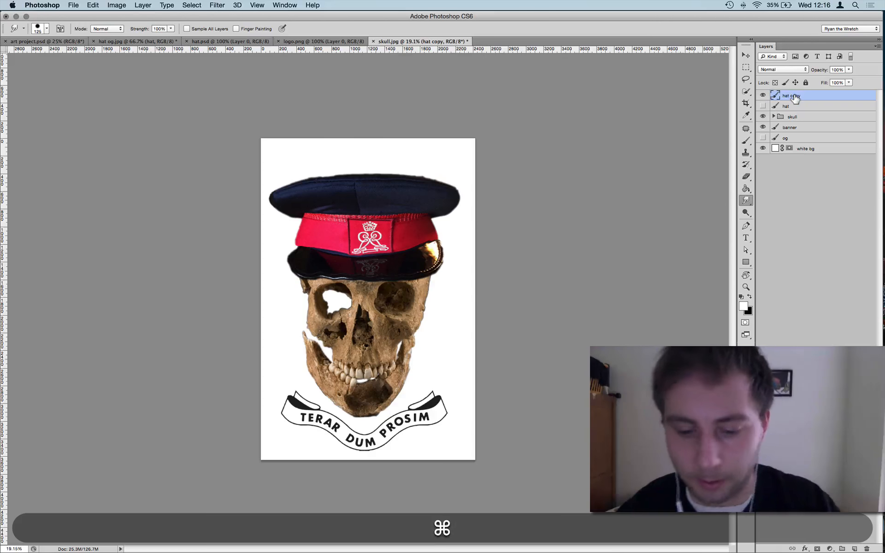
pyautogui.press('super+slash')
pyautogui.write('hat2')
pyautogui.press('Return')
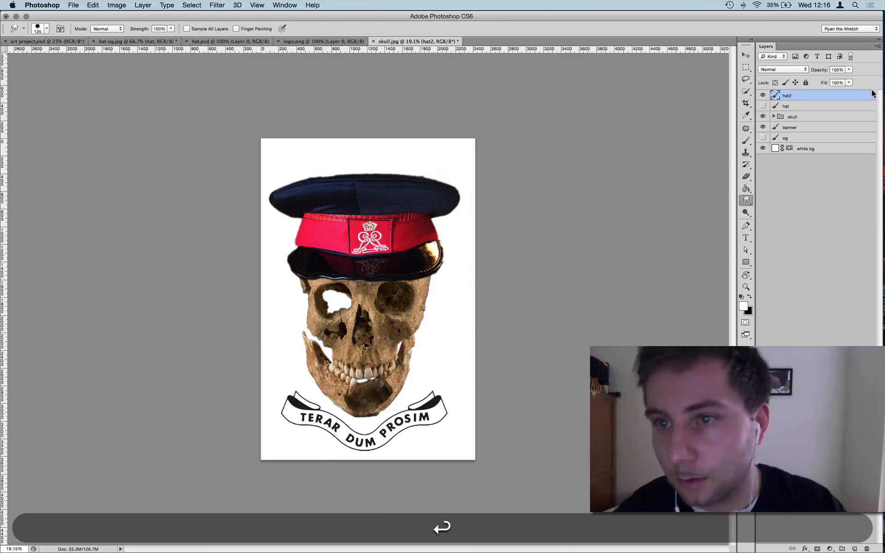
# Group the hat2 and hat layers and name the group hat
pyautogui.keyDown('shift'); pyautogui.click(795, 106); pyautogui.keyUp('shift')
pyautogui.press('super+g')
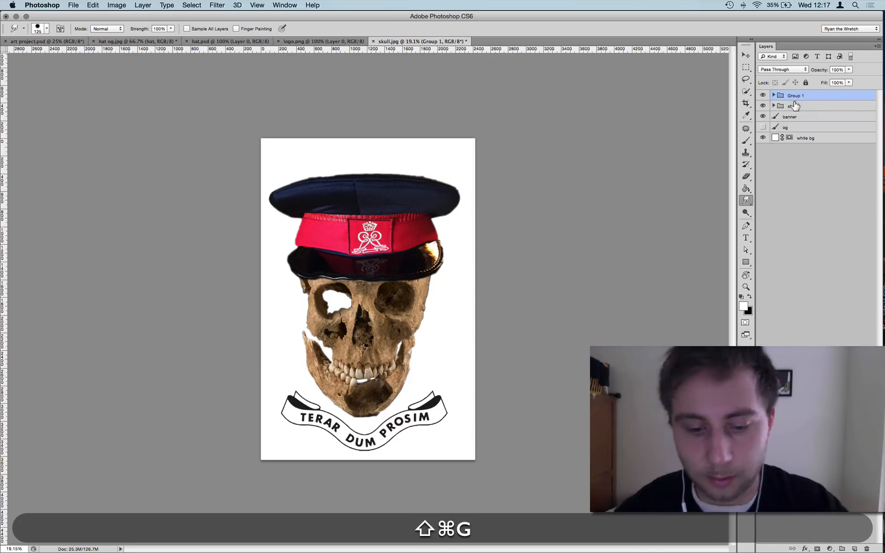
pyautogui.press('super+slash')
pyautogui.write('hat')
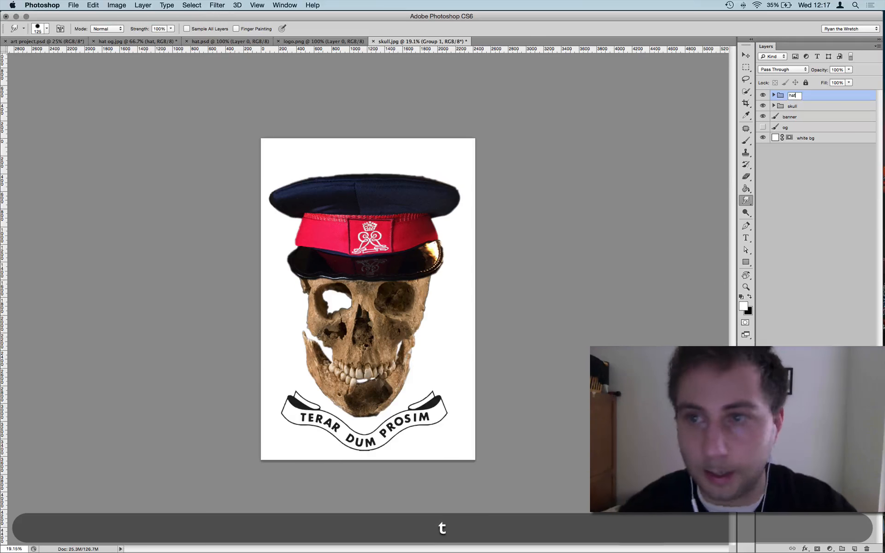
pyautogui.press('Return')
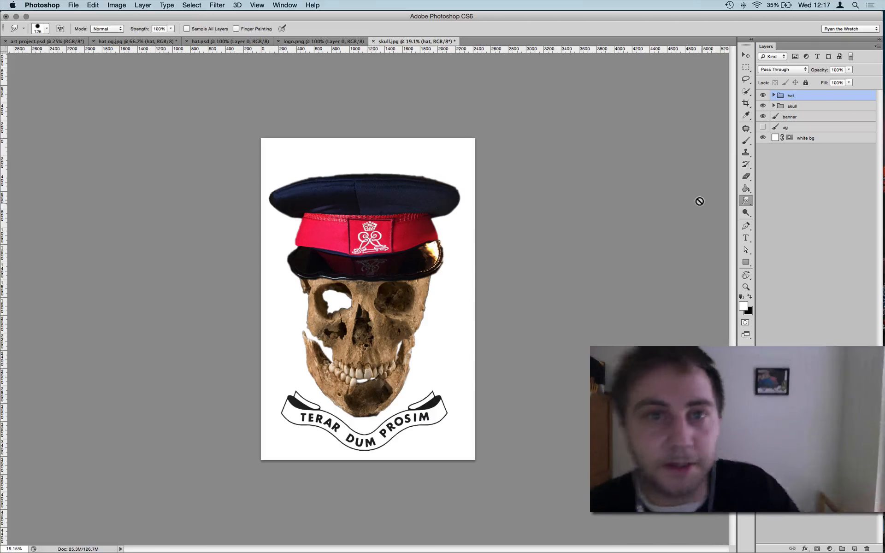
# Save the document as skull.psd in Photoshop format with its layers kept
pyautogui.press('shift+super+s')
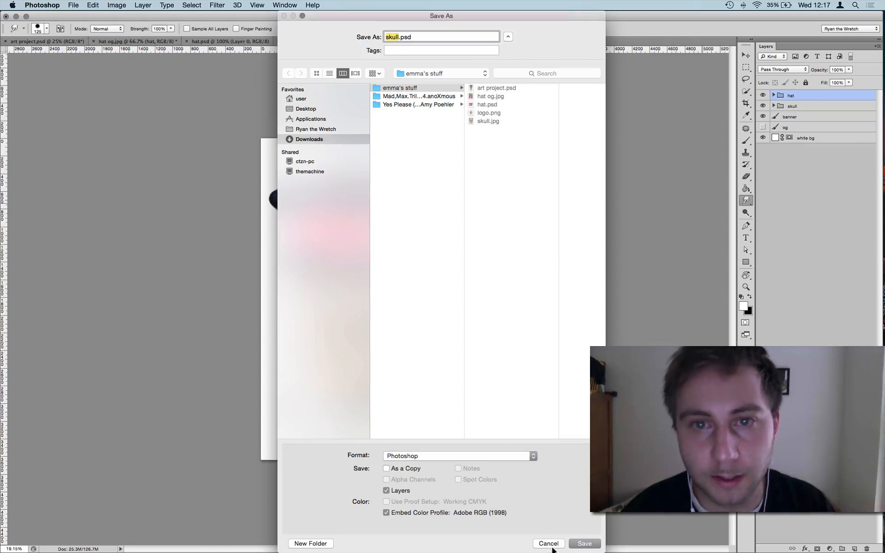
pyautogui.click(584, 544)
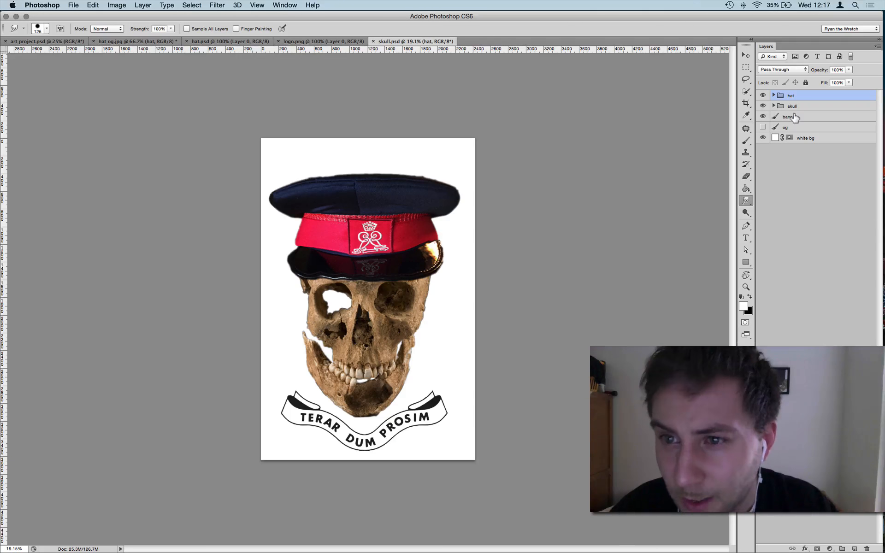
# Select the hat group, skull group and banner layer together and move them slightly up and to the right on the page
pyautogui.press('shift')
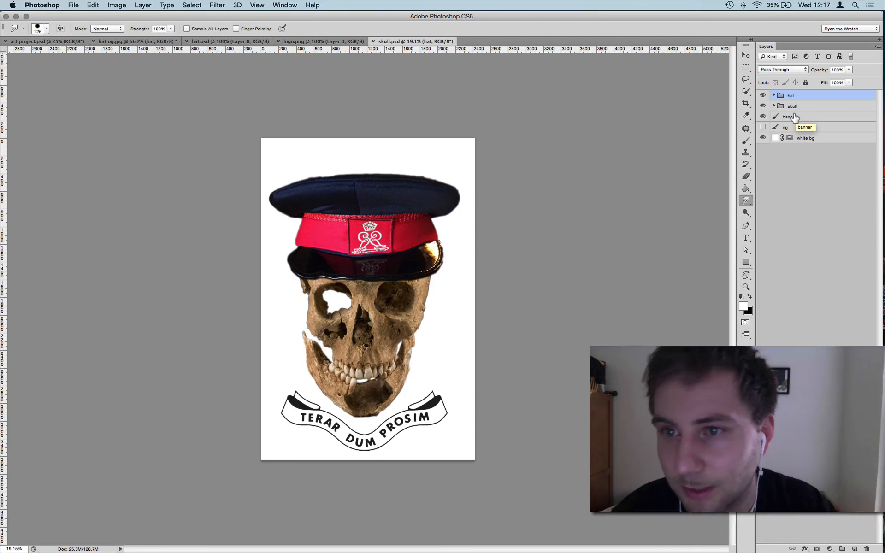
pyautogui.press('v')
pyautogui.press('shift')
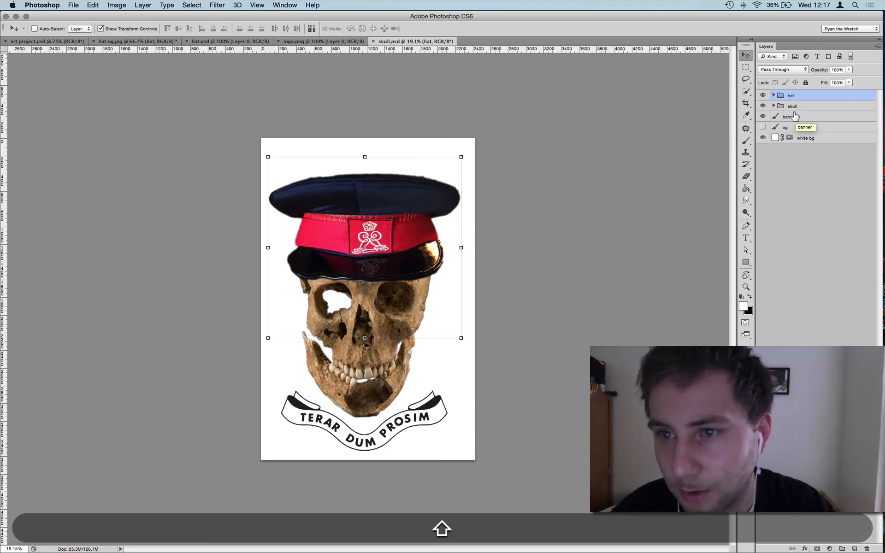
pyautogui.keyDown('shift'); pyautogui.click(795, 116); pyautogui.keyUp('shift')
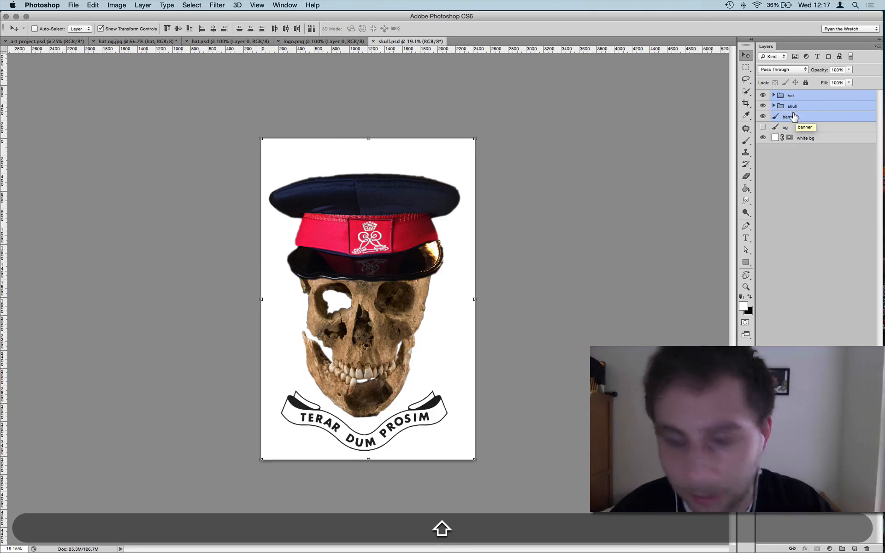
pyautogui.moveTo(360, 331); pyautogui.dragTo(365, 328)
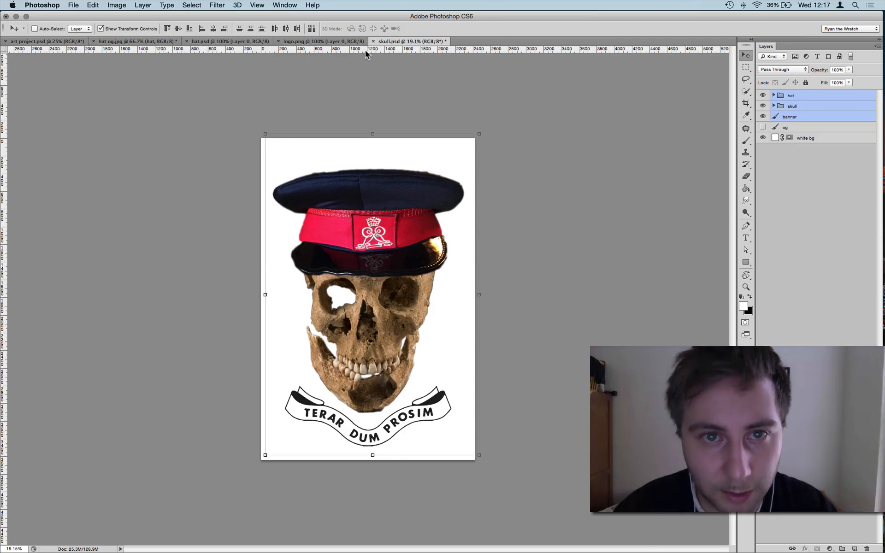
# Add a vertical guide through the page centre and a horizontal one near mid-height, and shift the selected artwork slightly upward
pyautogui.moveTo(365, 54); pyautogui.dragTo(391, 306)
pyautogui.moveTo(5, 298); pyautogui.dragTo(364, 296)
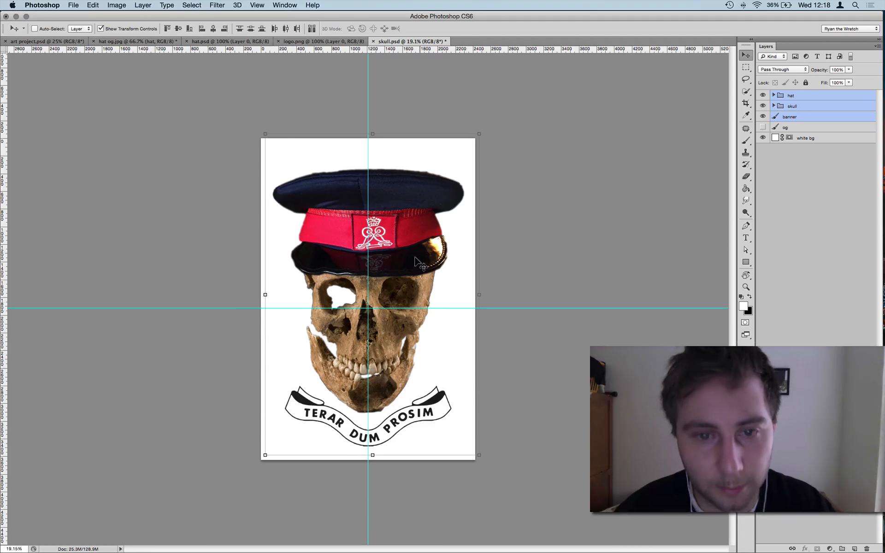
pyautogui.moveTo(415, 261); pyautogui.dragTo(416, 259)
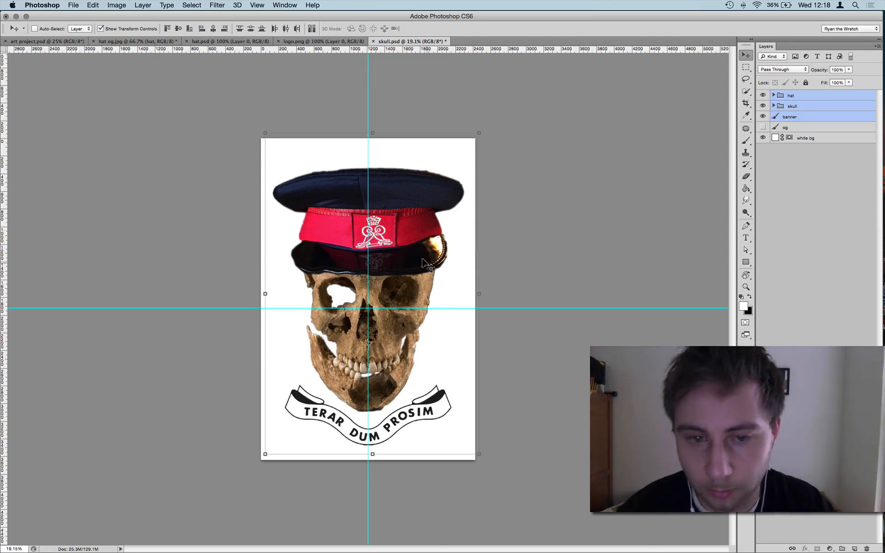
pyautogui.press('Return')
# Hide the guides over the artwork
pyautogui.press('super')
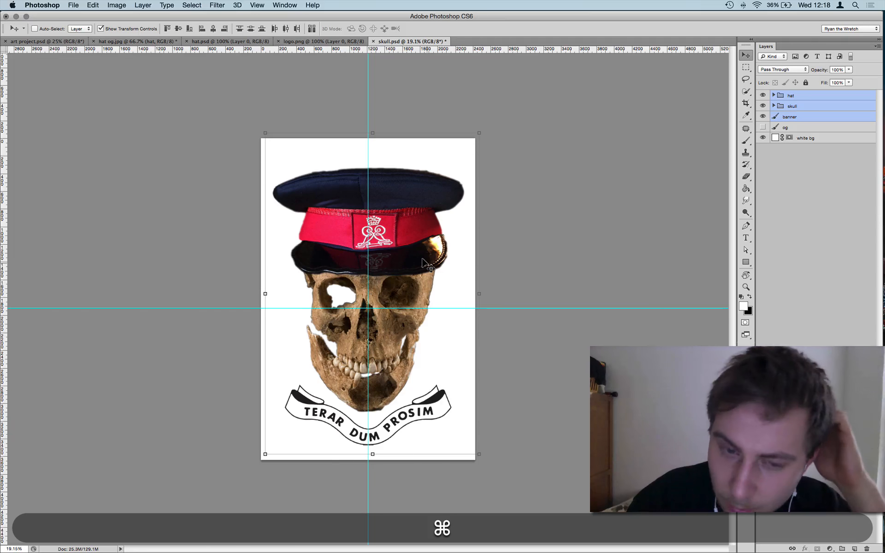
pyautogui.press('super+apostrophe')
pyautogui.press('super+apostrophe')
pyautogui.press('super+semicolon')
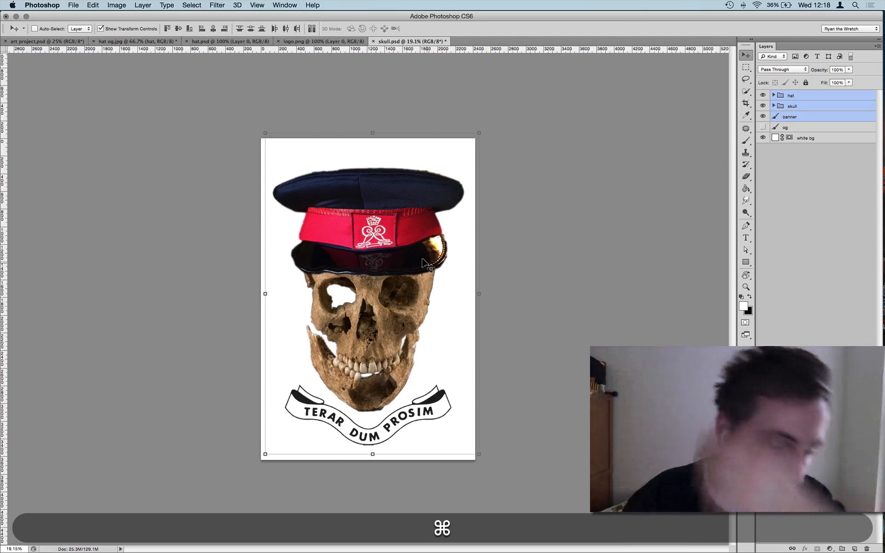
# Compare the hat, skull and banner with the og reference by toggling layer visibility, restoring the artwork with og hidden
pyautogui.click(805, 117)
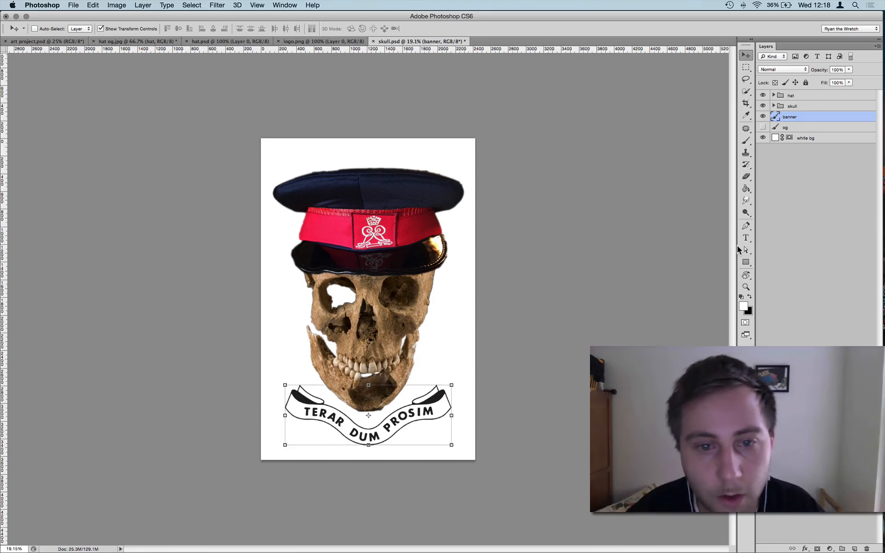
pyautogui.moveTo(764, 127); pyautogui.dragTo(763, 95)
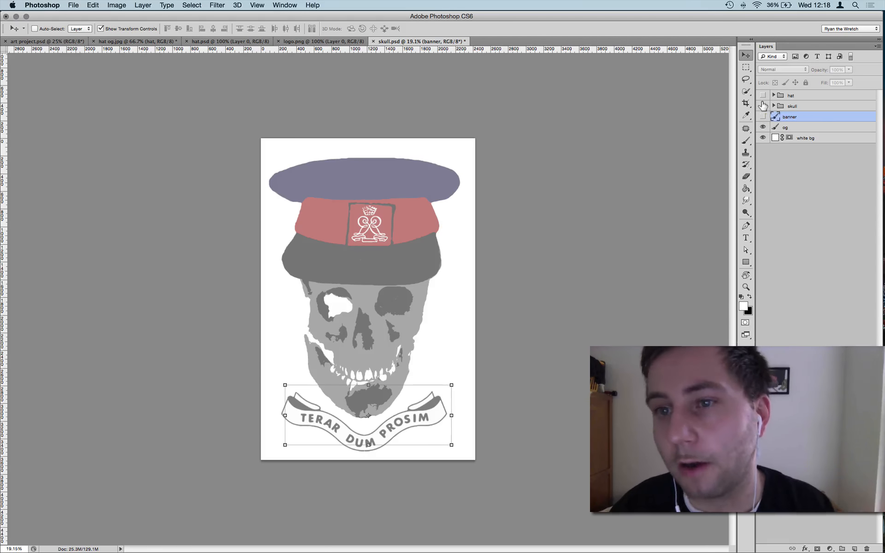
pyautogui.click(764, 105)
pyautogui.click(763, 95)
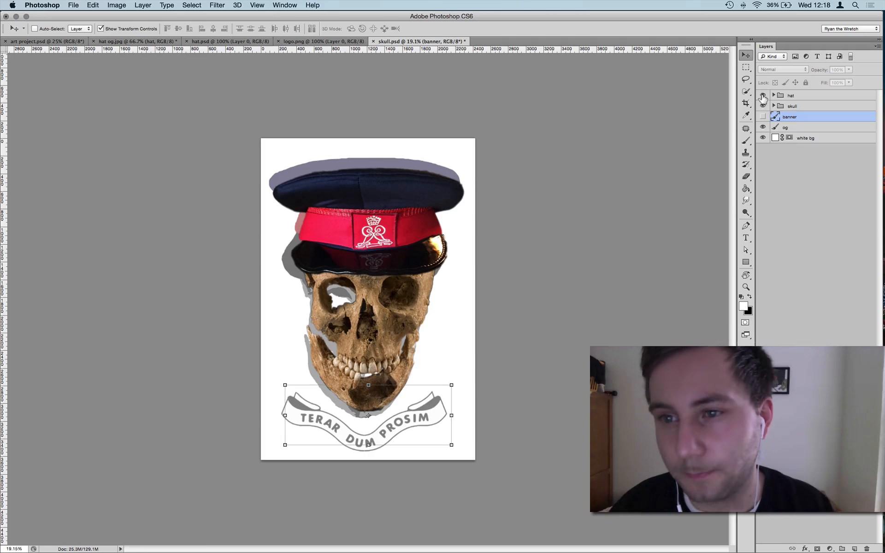
pyautogui.click(762, 128)
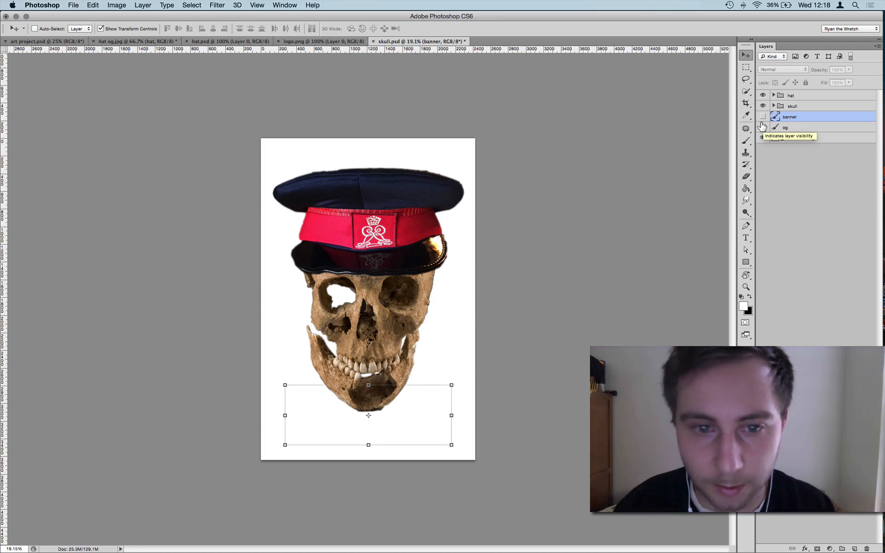
pyautogui.click(763, 128)
pyautogui.click(763, 126)
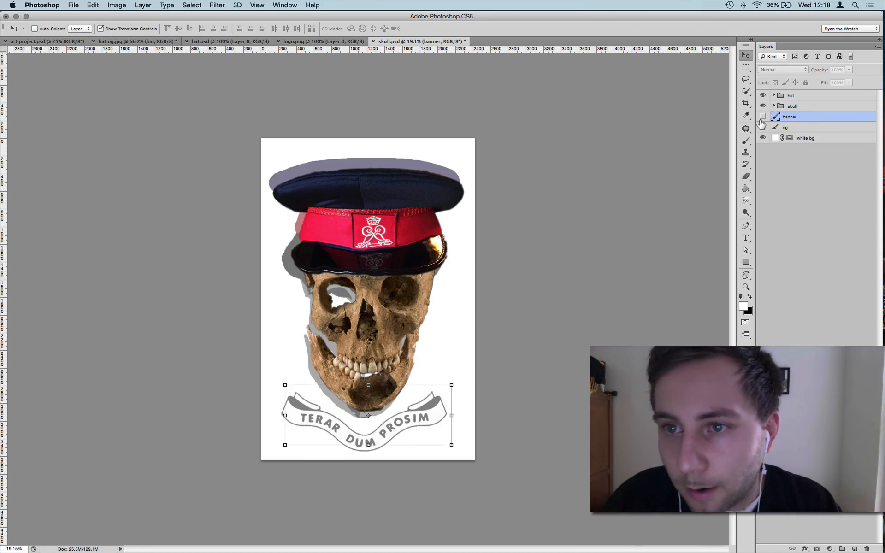
pyautogui.click(762, 126)
pyautogui.click(763, 117)
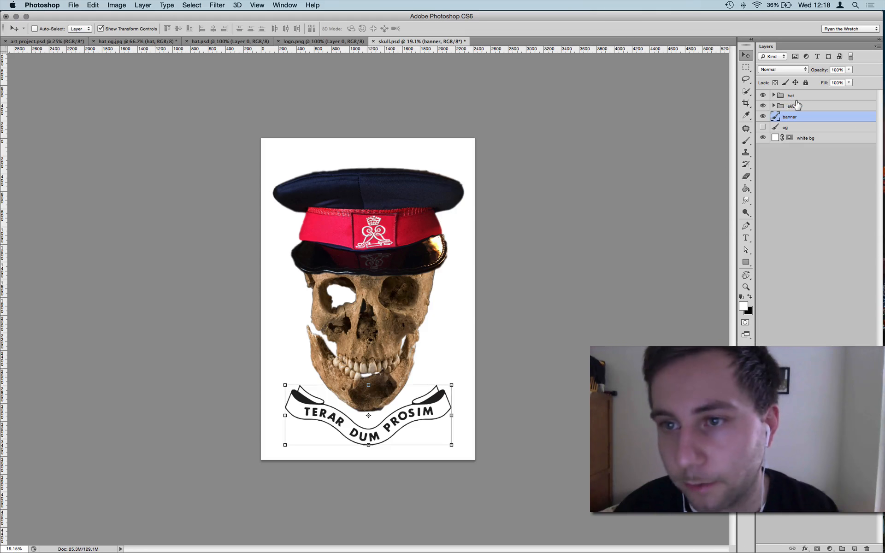
# Isolate the skull layer in the skull group by hiding the hat group and banner, and load its outline as a selection
pyautogui.click(773, 106)
pyautogui.click(794, 118)
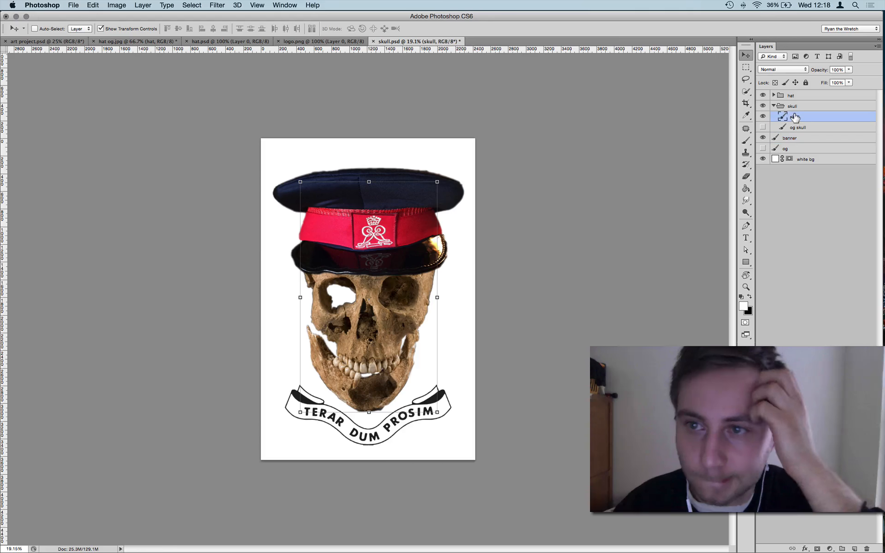
pyautogui.click(763, 96)
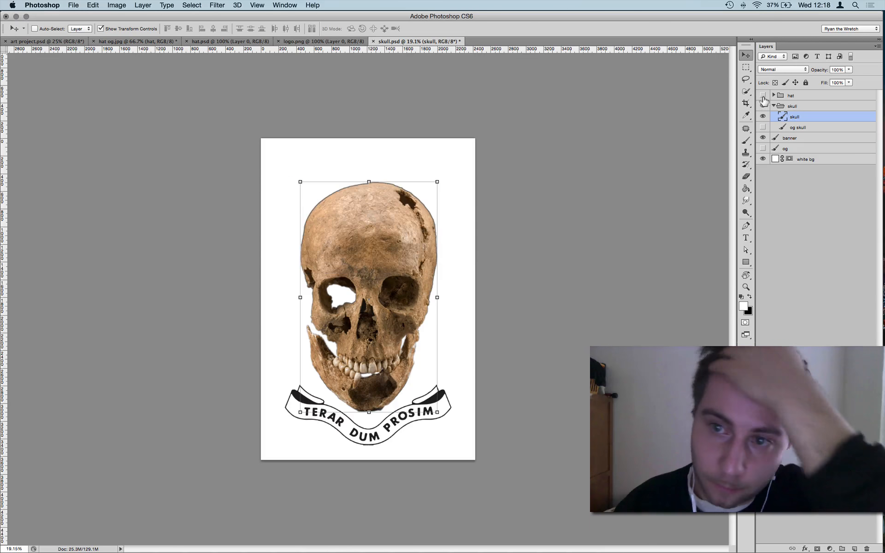
pyautogui.click(763, 138)
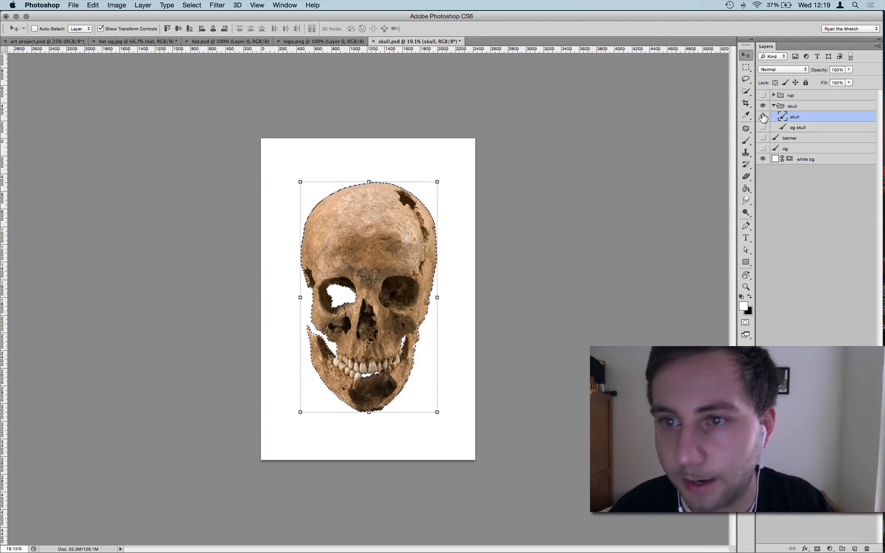
# Show the og reference layer and hide the skull layer, keeping the skull-shaped selection active
pyautogui.click(763, 117)
pyautogui.click(763, 117)
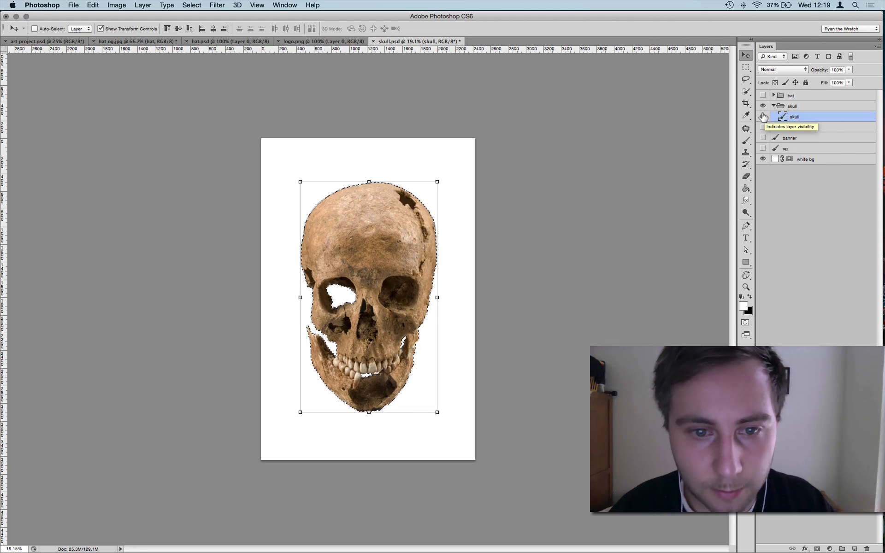
pyautogui.click(763, 149)
pyautogui.click(763, 117)
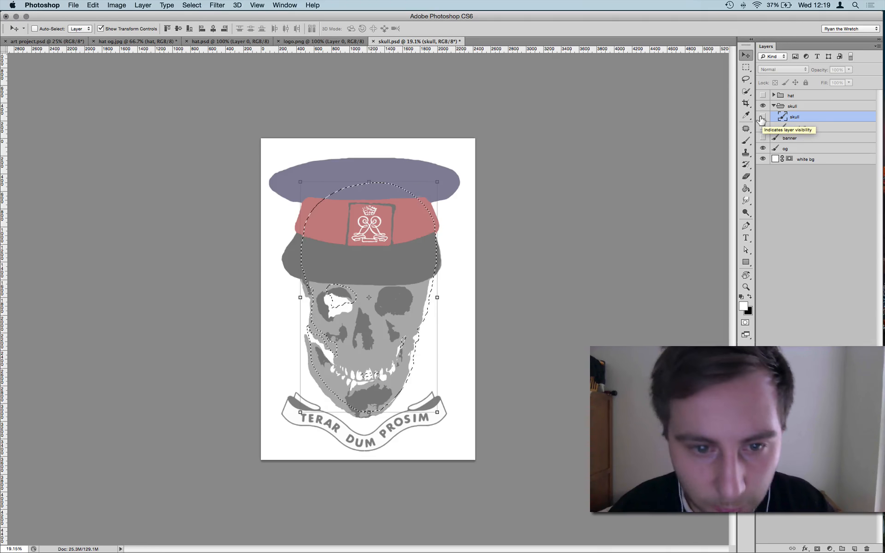
# Show the skull layer with og skull hidden, and fill the skull selection with a #888888 solid color fill layer named "skull base"
pyautogui.click(763, 117)
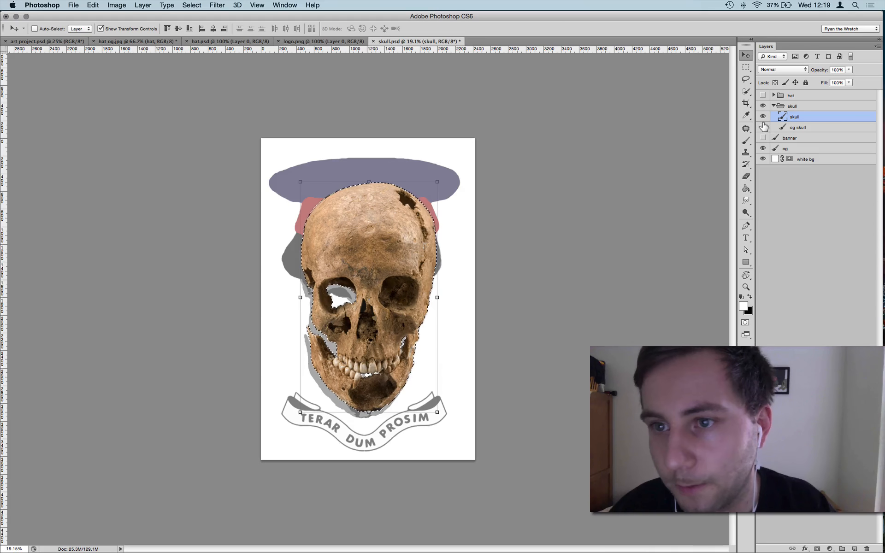
pyautogui.click(763, 127)
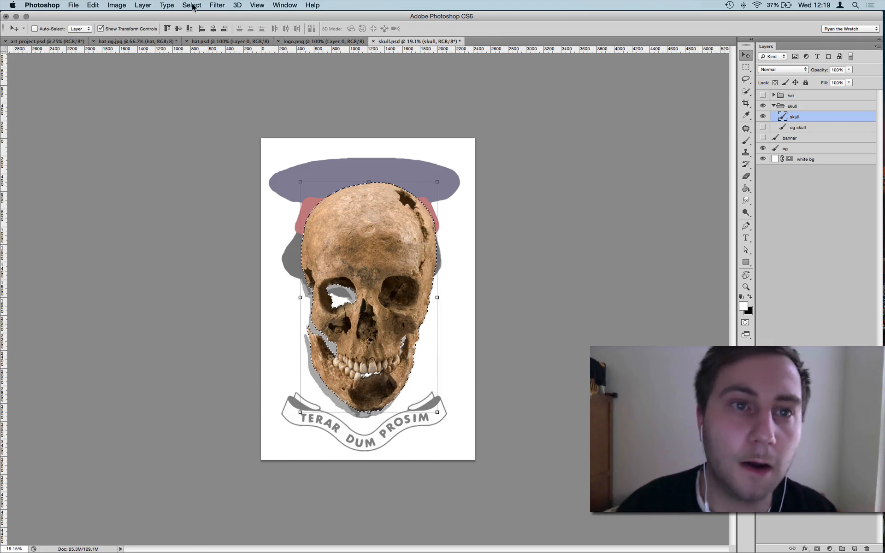
pyautogui.click(148, 7)
pyautogui.moveTo(223, 86)
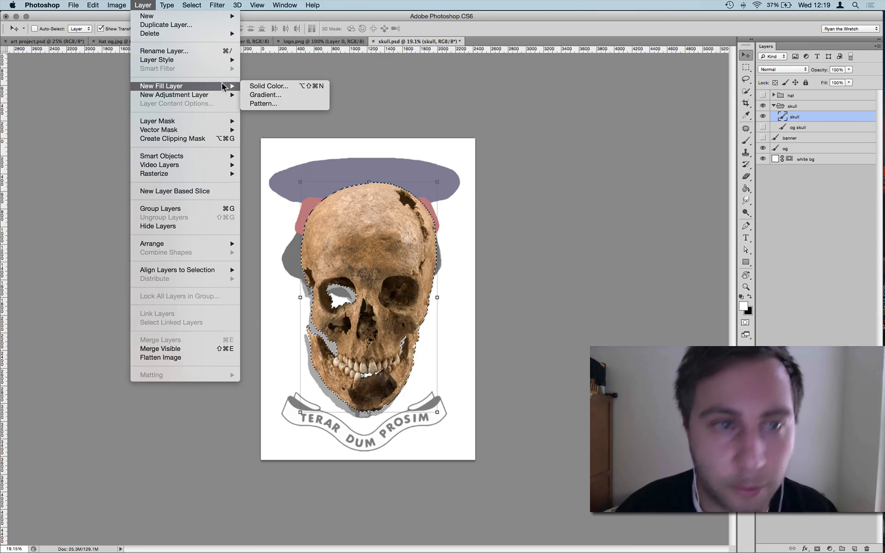
pyautogui.click(273, 87)
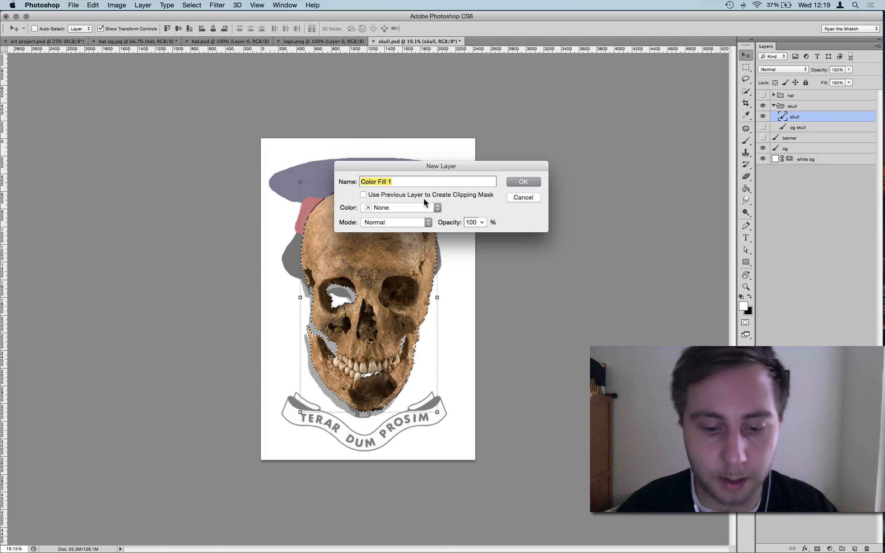
pyautogui.write('skull base')
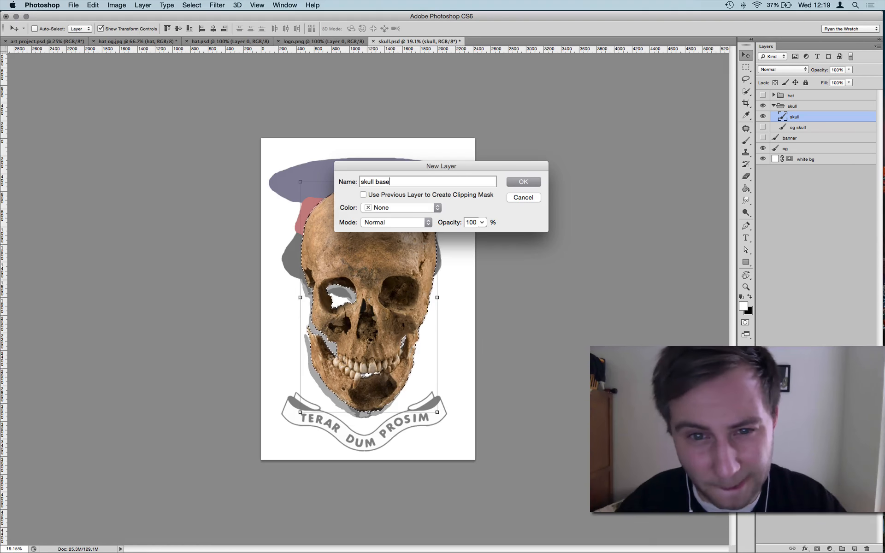
pyautogui.press('Return')
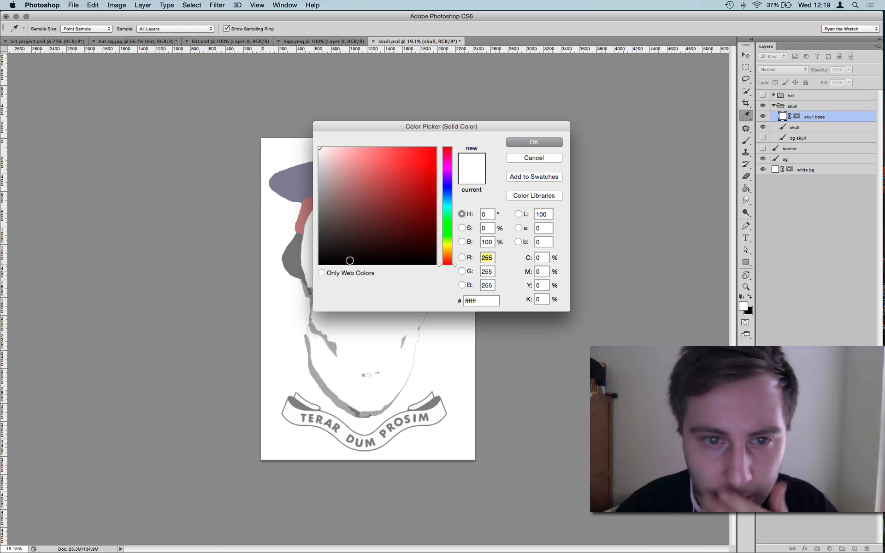
pyautogui.moveTo(351, 260)
pyautogui.mouseDown()
pyautogui.moveTo(451, 330)
pyautogui.moveTo(324, 237)
pyautogui.moveTo(314, 201)
pyautogui.mouseUp()
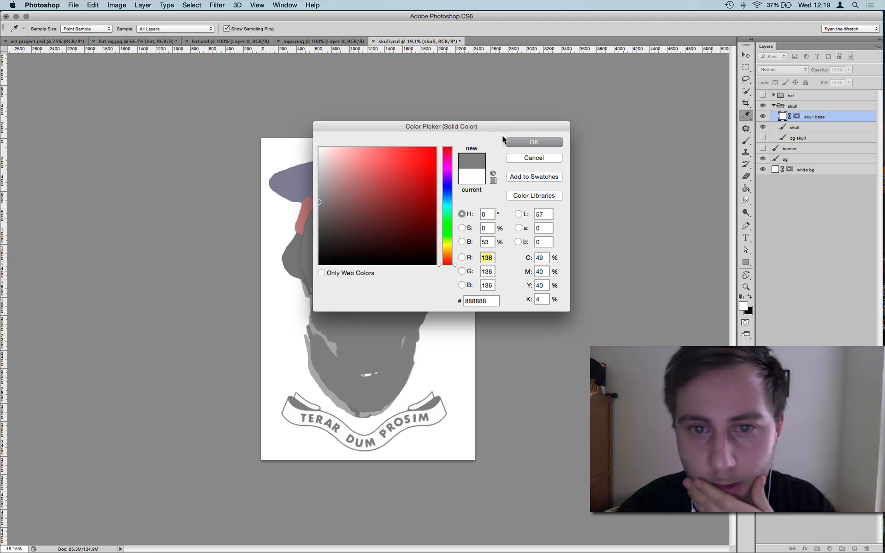
pyautogui.click(532, 142)
pyautogui.press('v')
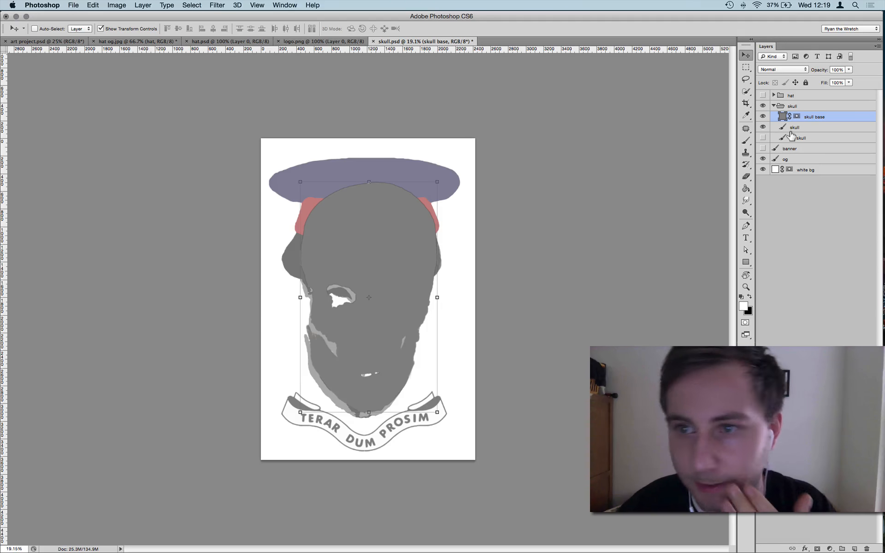
# Hide the skull base and skull layers and set the og reference layer's opacity to 100%
pyautogui.click(764, 117)
pyautogui.click(763, 127)
pyautogui.click(795, 158)
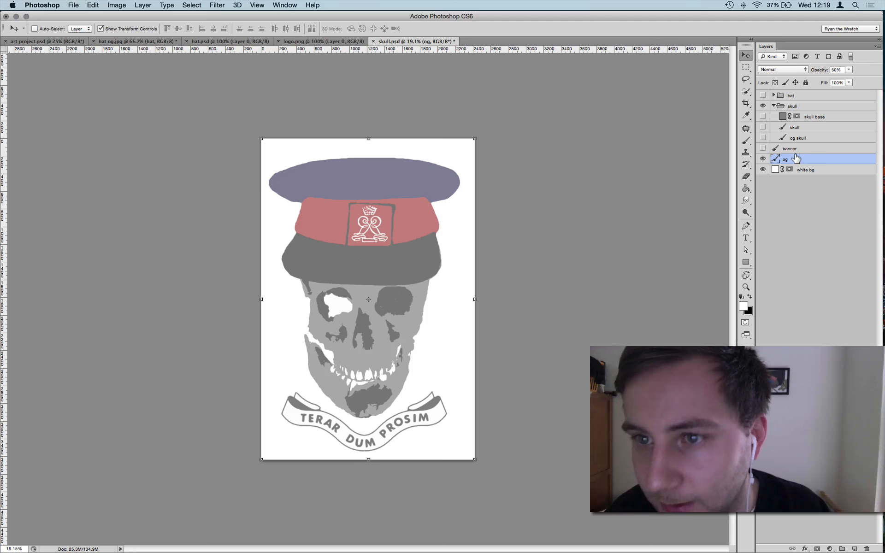
pyautogui.press('v')
pyautogui.press('0')
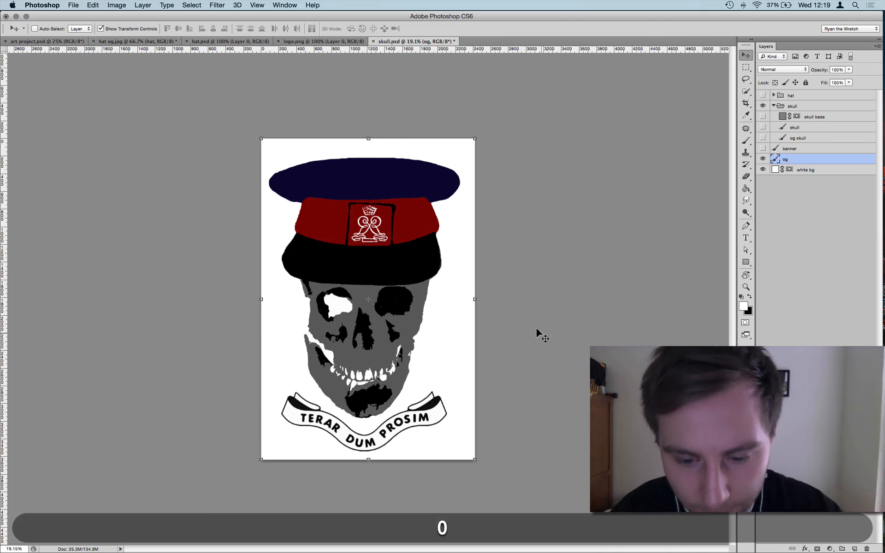
# Sample the grey of the reference skull's cheek as the foreground color and copy its hex code 626262
pyautogui.press('i')
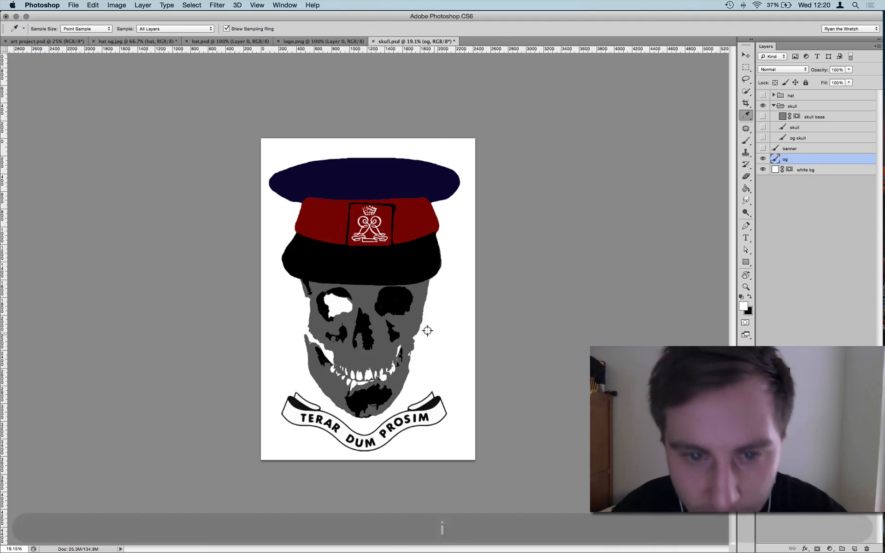
pyautogui.click(405, 323)
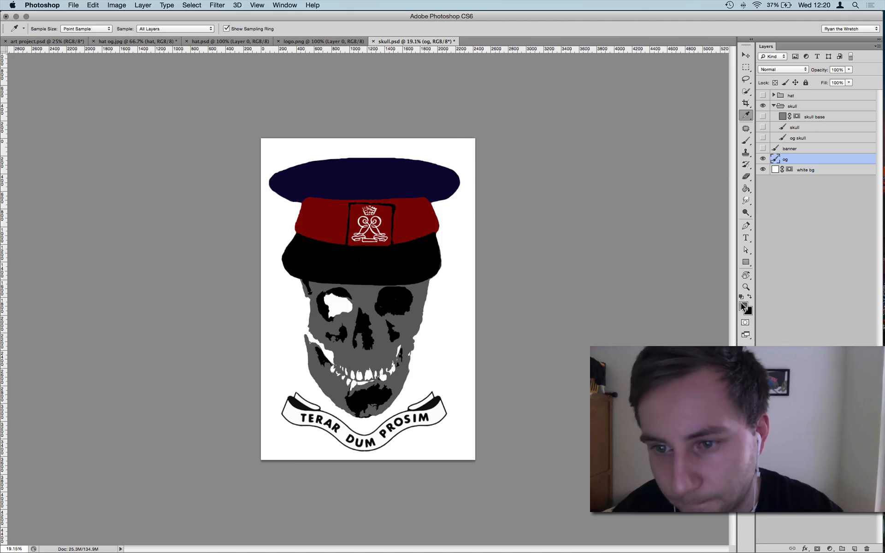
pyautogui.click(743, 306)
pyautogui.press('shift')
pyautogui.press('Tab')
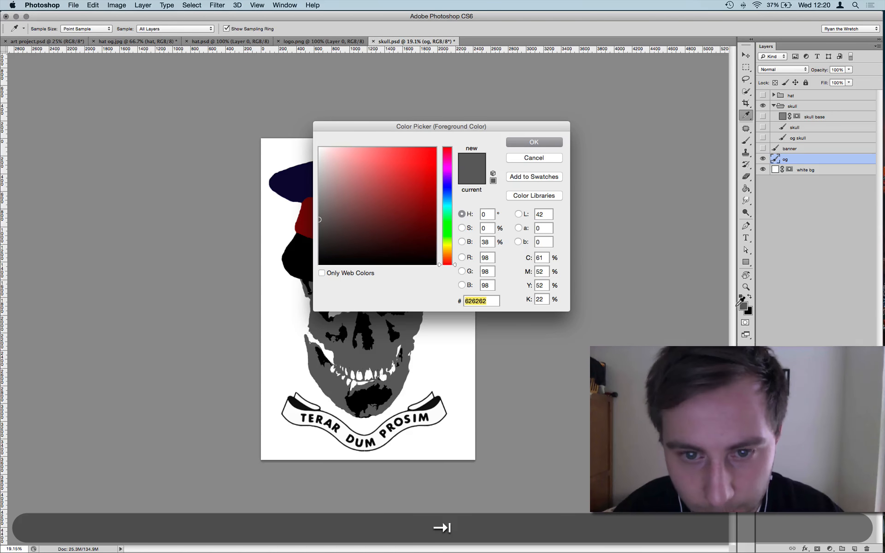
pyautogui.press('cmd+c')
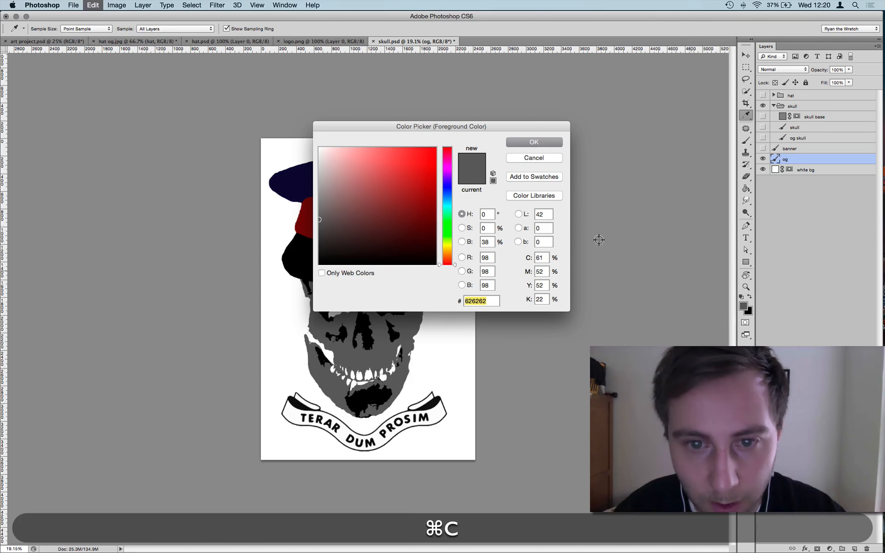
pyautogui.click(533, 142)
# Set the skull base fill layer's color to the copied hex code 626262
pyautogui.click(781, 118)
pyautogui.doubleClick(782, 118)
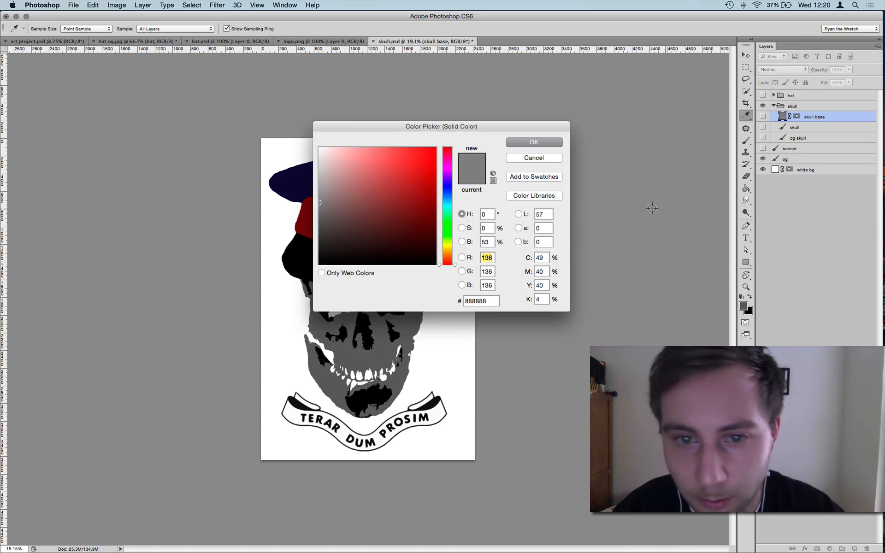
pyautogui.press('Tab')
pyautogui.press('cmd+v')
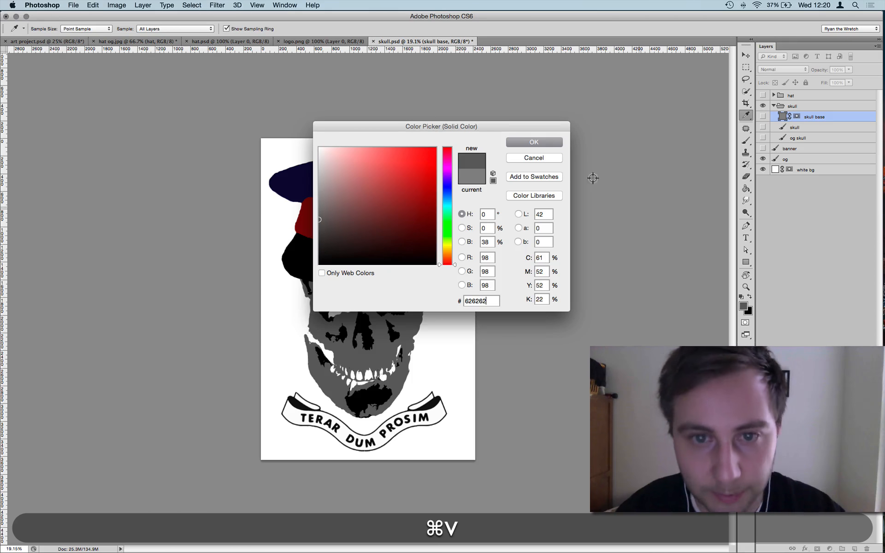
pyautogui.click(533, 143)
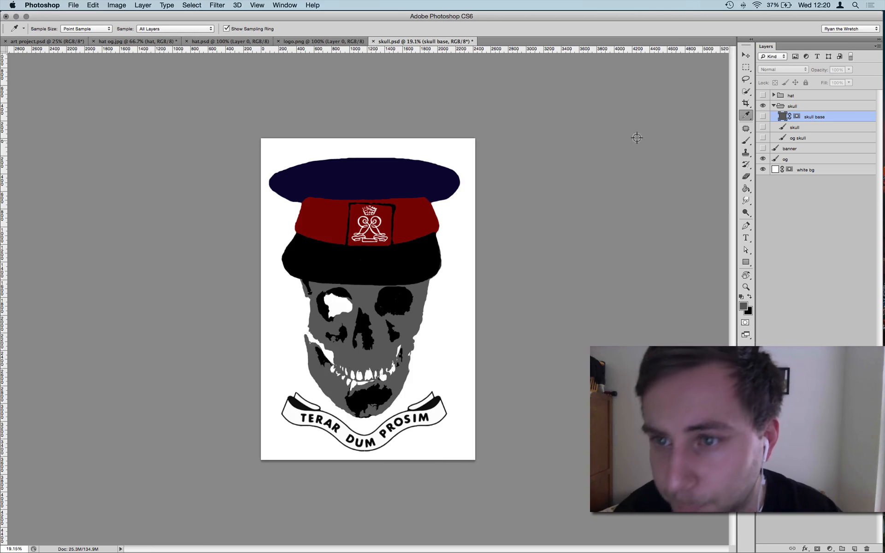
# Show the skull layer alone on white, hiding og and skull base and keeping skull directly below skull base
pyautogui.click(763, 117)
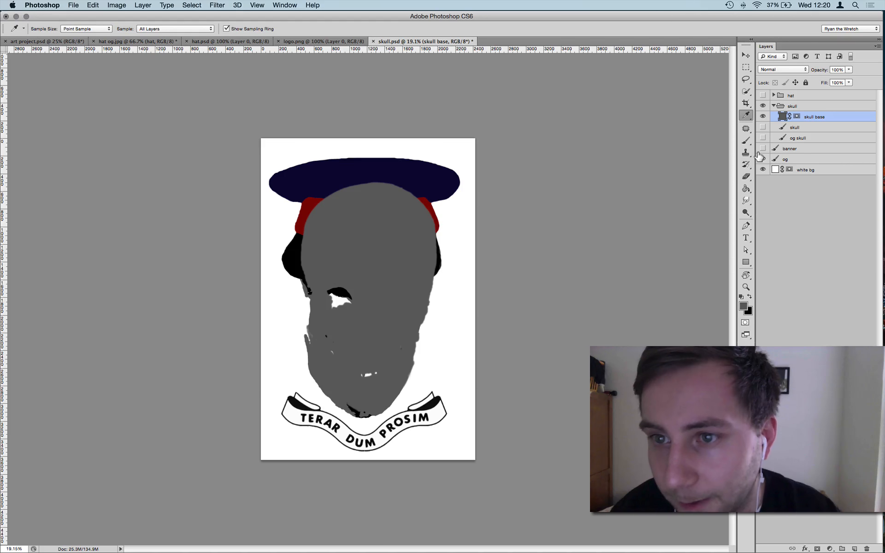
pyautogui.click(763, 127)
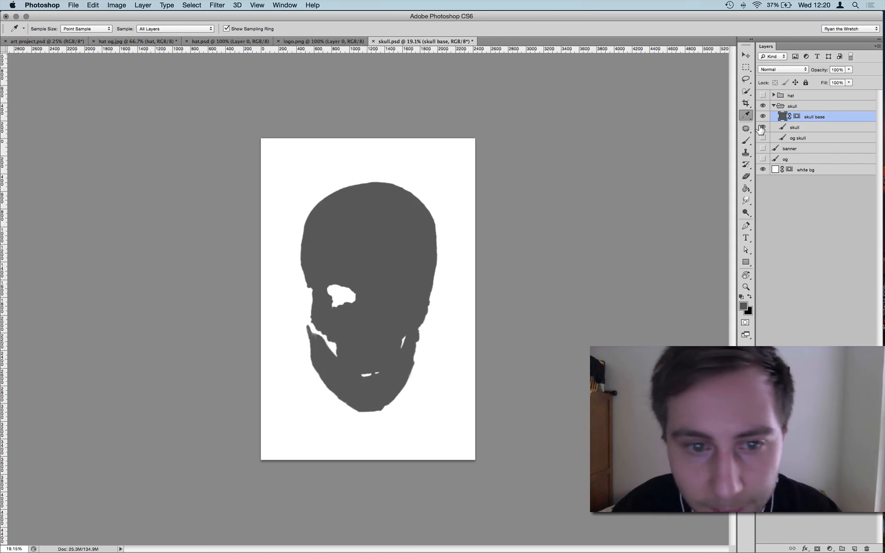
pyautogui.moveTo(822, 126); pyautogui.dragTo(822, 112)
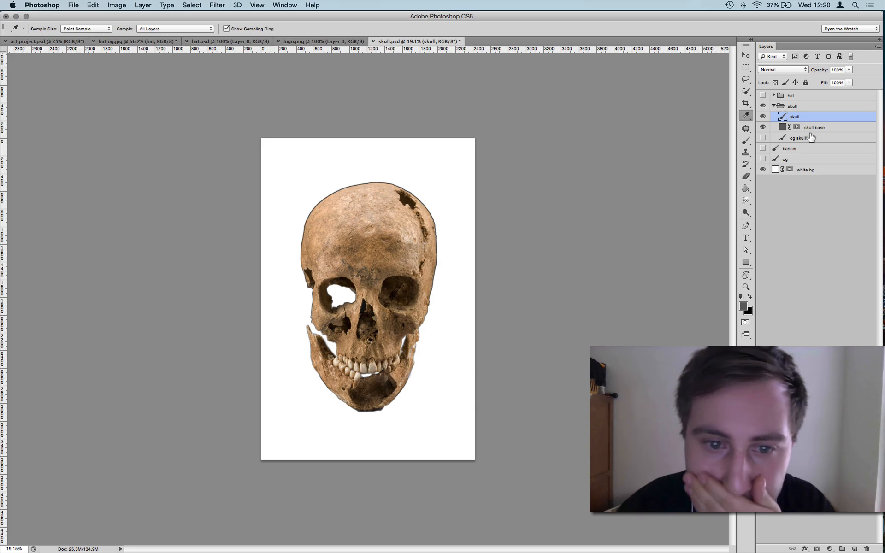
pyautogui.moveTo(805, 115); pyautogui.dragTo(807, 128)
pyautogui.click(763, 117)
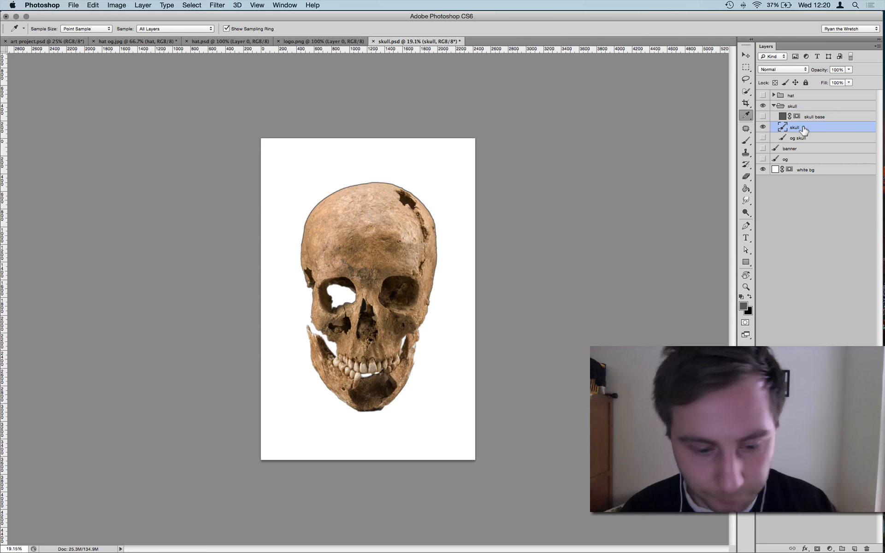
pyautogui.press('super+a')
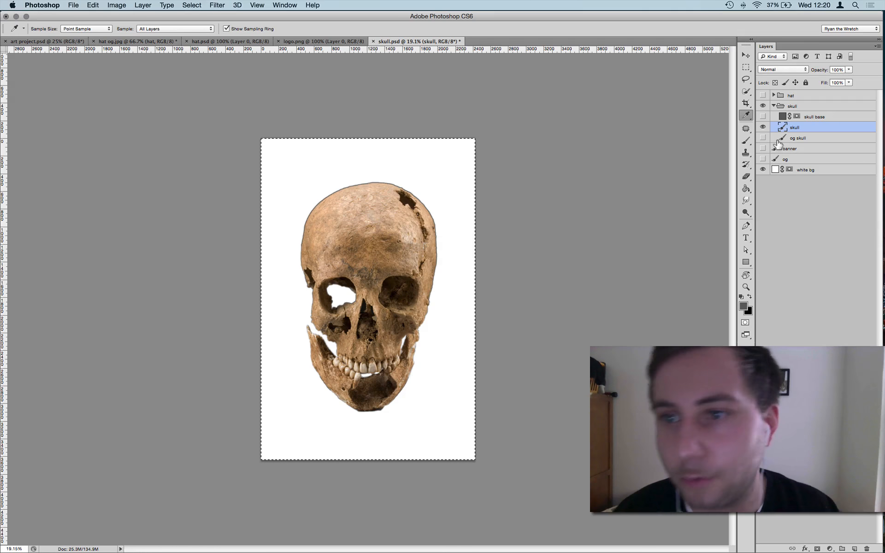
pyautogui.click(762, 127)
pyautogui.click(763, 127)
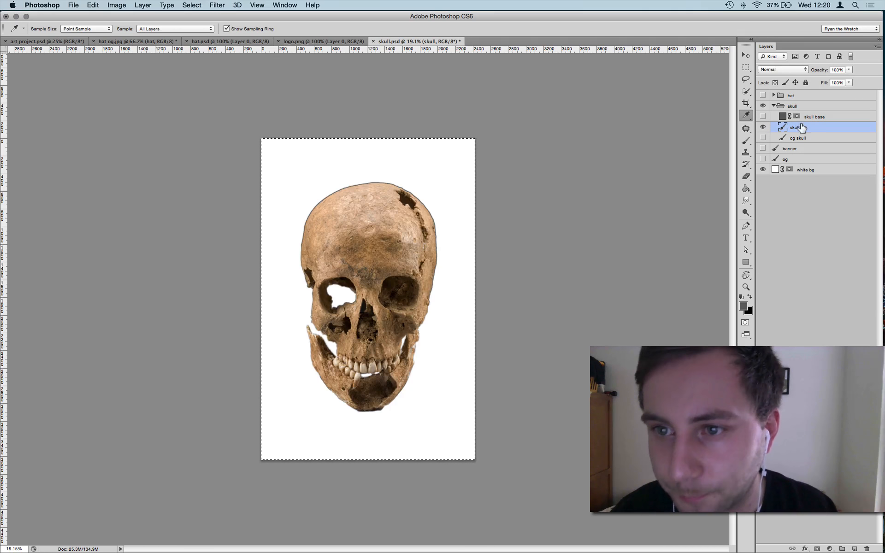
pyautogui.press('super+j')
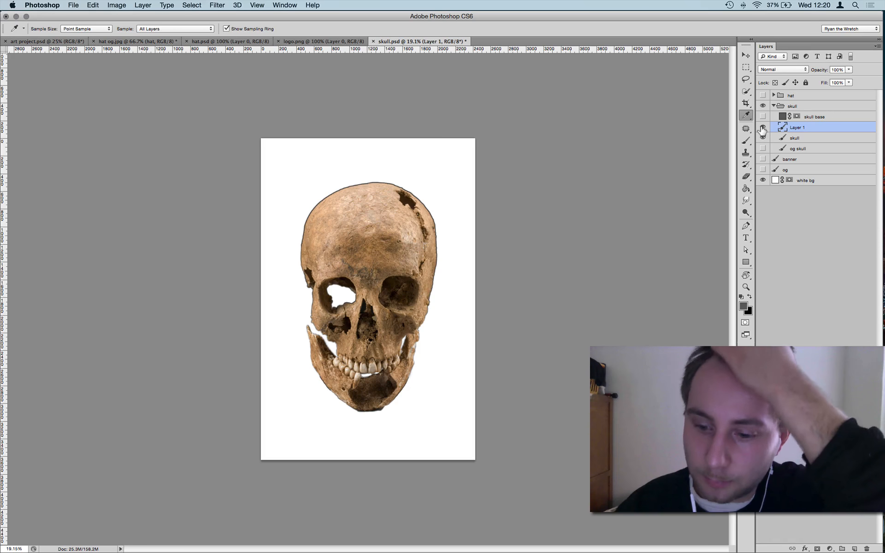
pyautogui.press('BackSpace')
# Copy the whole skull layer and paste it into a new 1556 × 2610 px Grayscale document at 300 pixels/inch with transparent background
pyautogui.press('super+a')
pyautogui.press('super+c')
pyautogui.press('super+n')
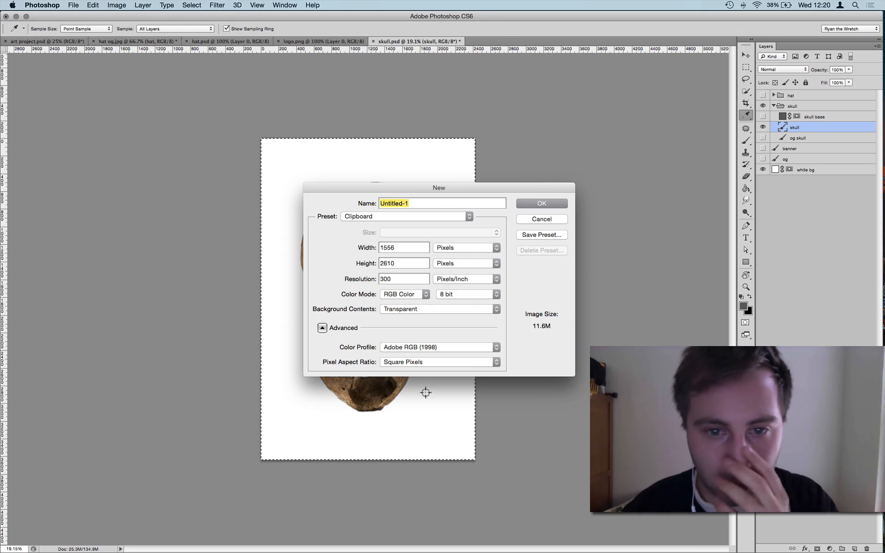
pyautogui.click(413, 295)
pyautogui.click(410, 284)
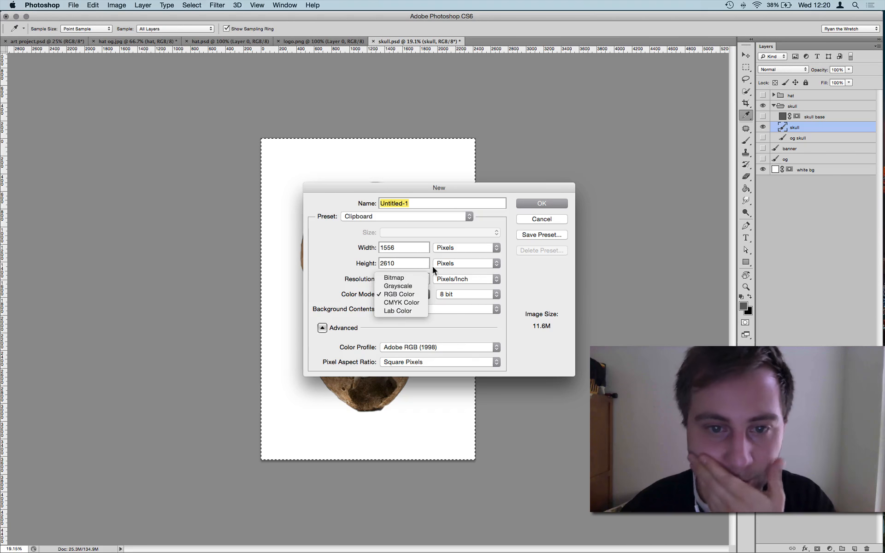
pyautogui.click(550, 200)
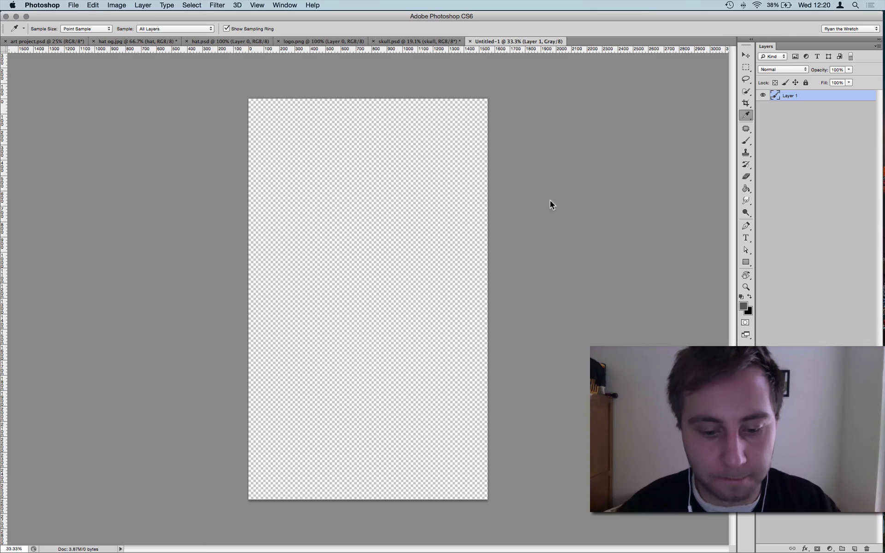
pyautogui.press('super+v')
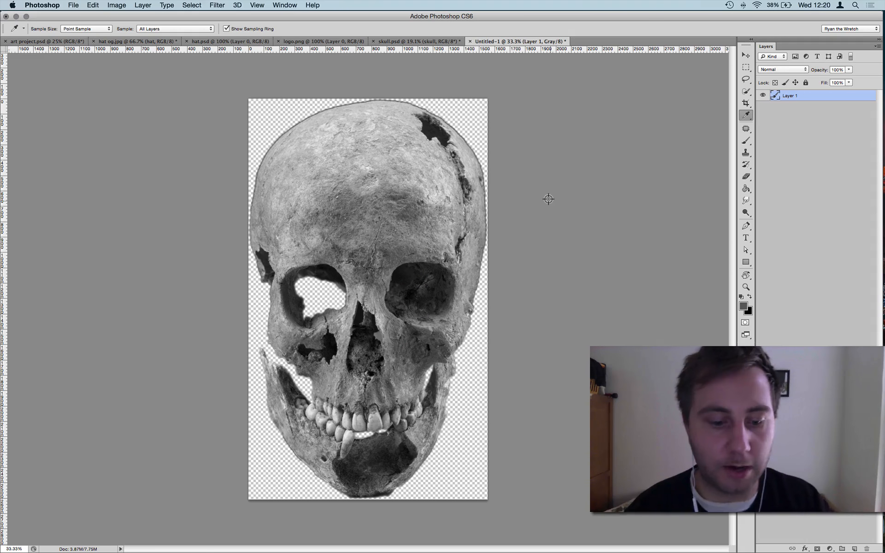
# Copy the entire grayscale skull and paste it into skull.psd directly above the skull layer
pyautogui.press('super+a')
pyautogui.press('super+c')
pyautogui.press('ctrl+super+c')
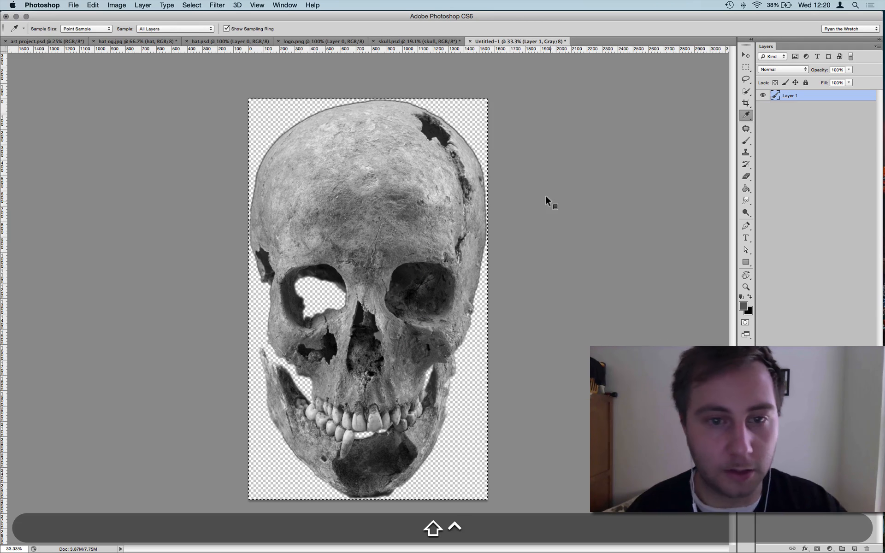
pyautogui.hotkey('ctrl', 'shift', 'Tab')
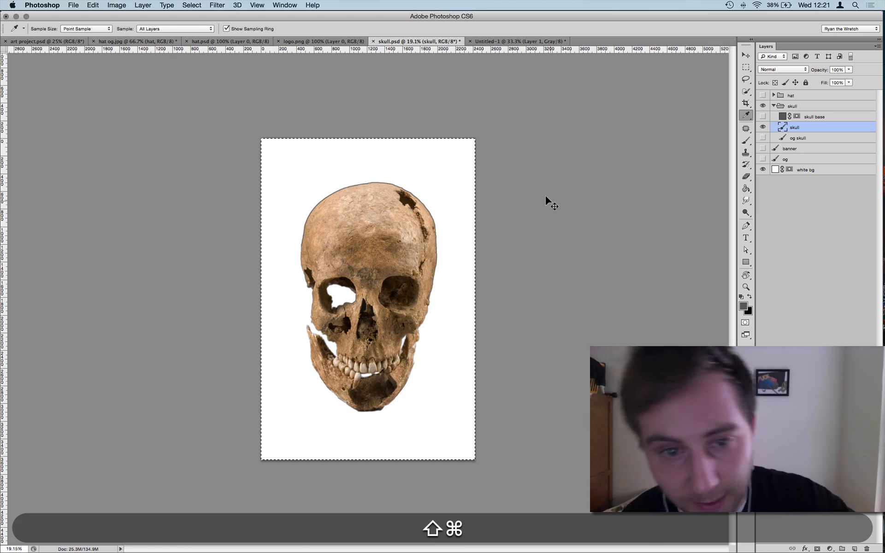
pyautogui.press('shift+super+v')
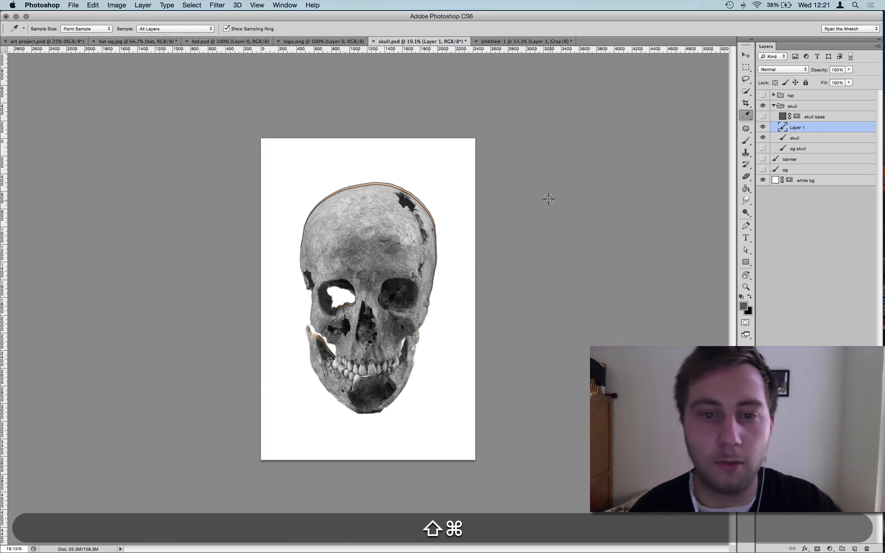
# Nudge the pasted grayscale skull up and to the right to align it over the brown skull
pyautogui.press('v')
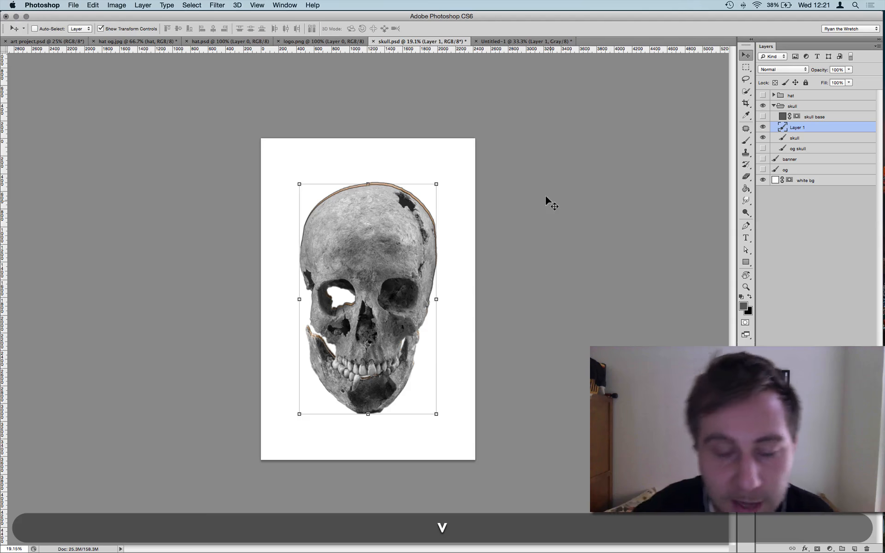
pyautogui.press('Up')
pyautogui.press('Up')
pyautogui.press('Up')
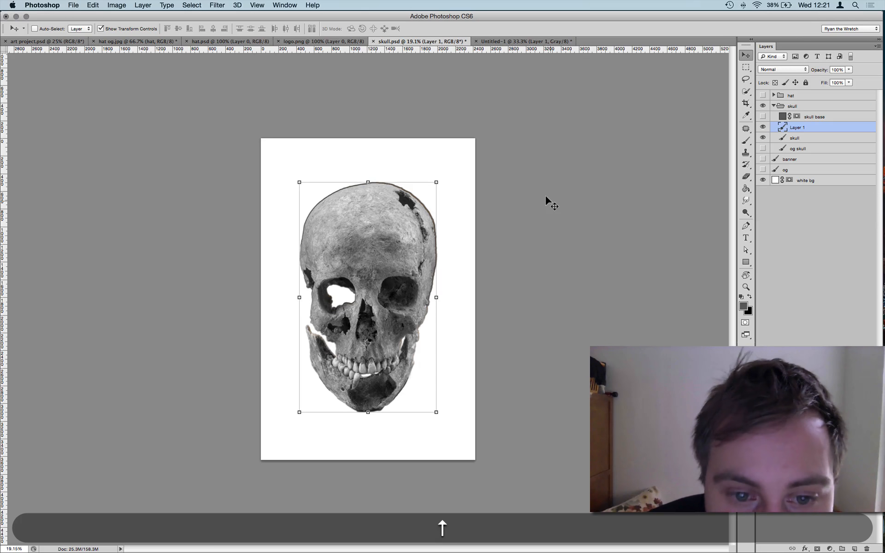
pyautogui.press('Right')
pyautogui.press('Right')
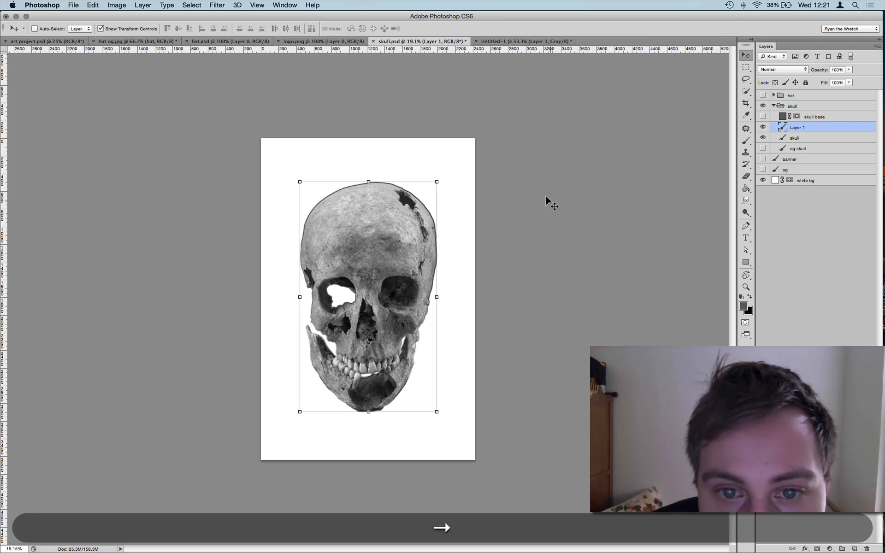
pyautogui.press('Up')
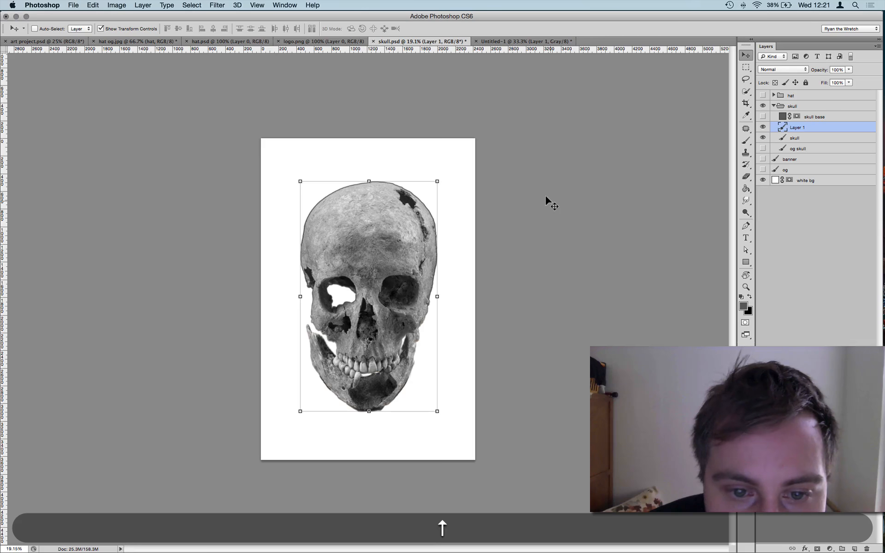
# Nudge the pasted grayscale skull down slightly and hide the brown skull layer beneath it
pyautogui.press('Down')
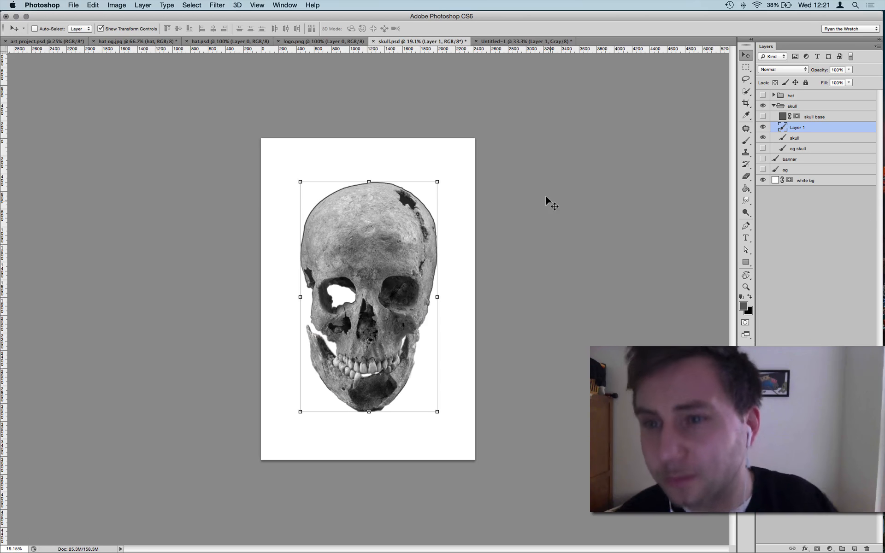
pyautogui.click(762, 138)
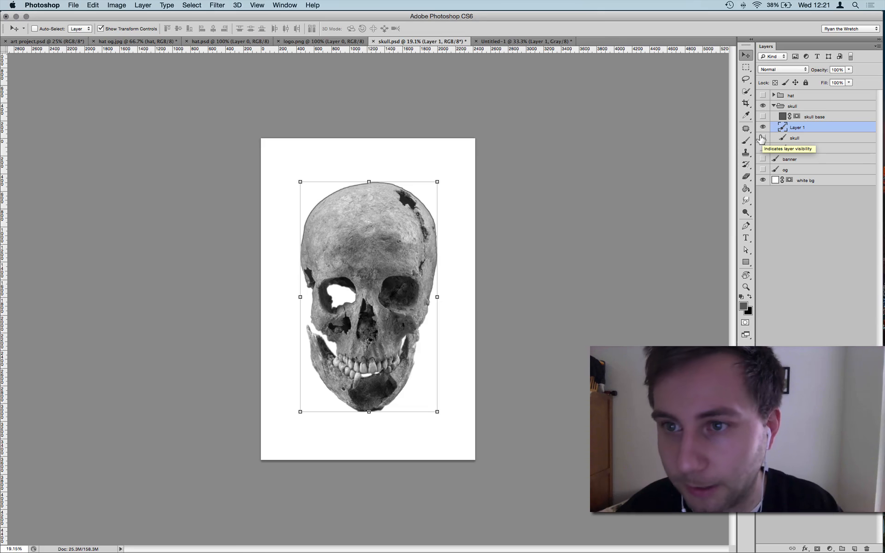
pyautogui.press('Return')
# Rename the pasted grayscale layer as greyskull
pyautogui.doubleClick(798, 128)
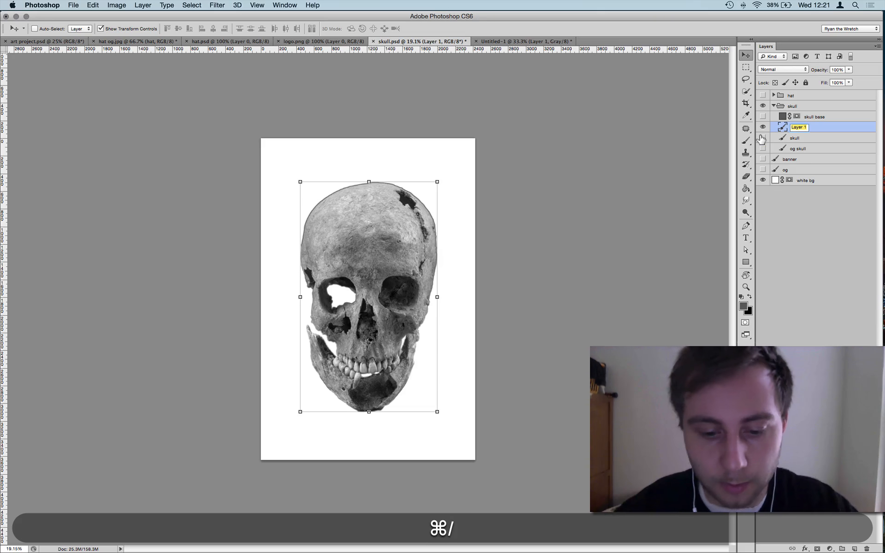
pyautogui.write('greyskull')
pyautogui.press('Return')
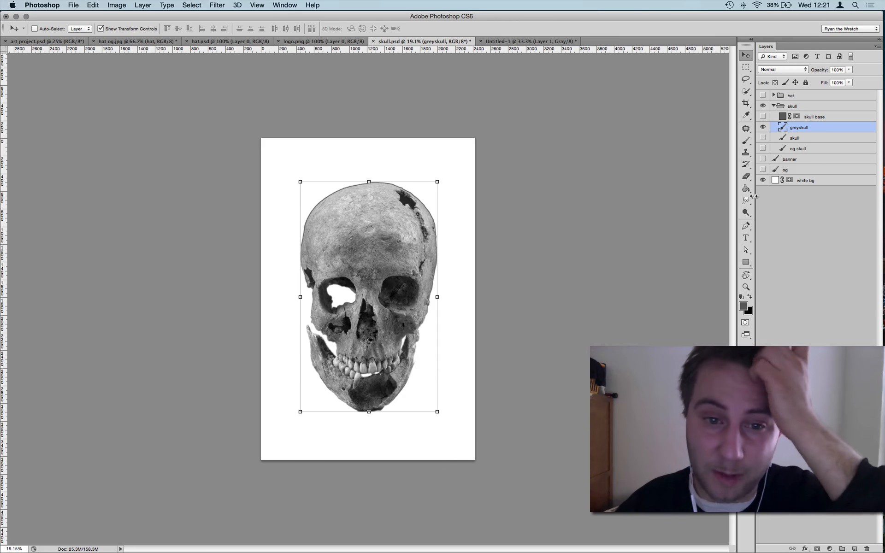
# Compare greyskull with the og reference by temporarily showing og and toggling greyskull's visibility
pyautogui.click(763, 170)
pyautogui.click(763, 127)
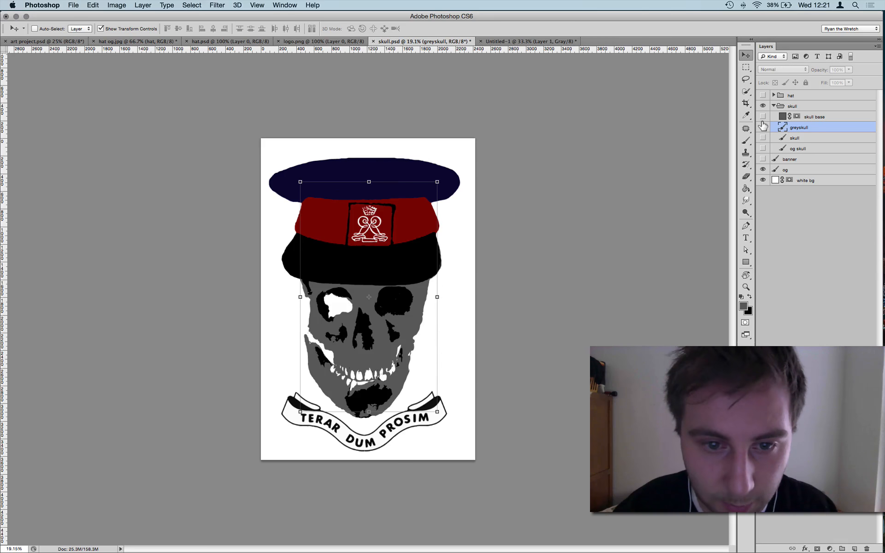
pyautogui.click(763, 127)
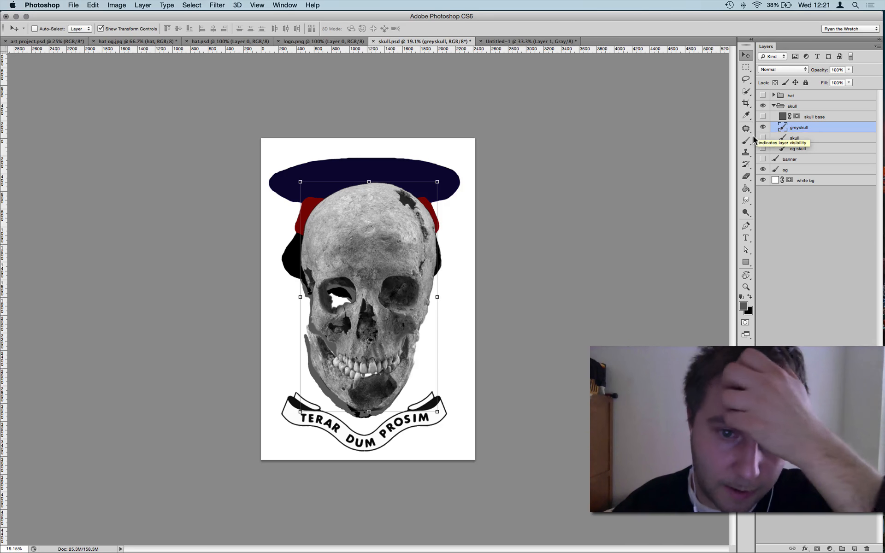
pyautogui.click(763, 170)
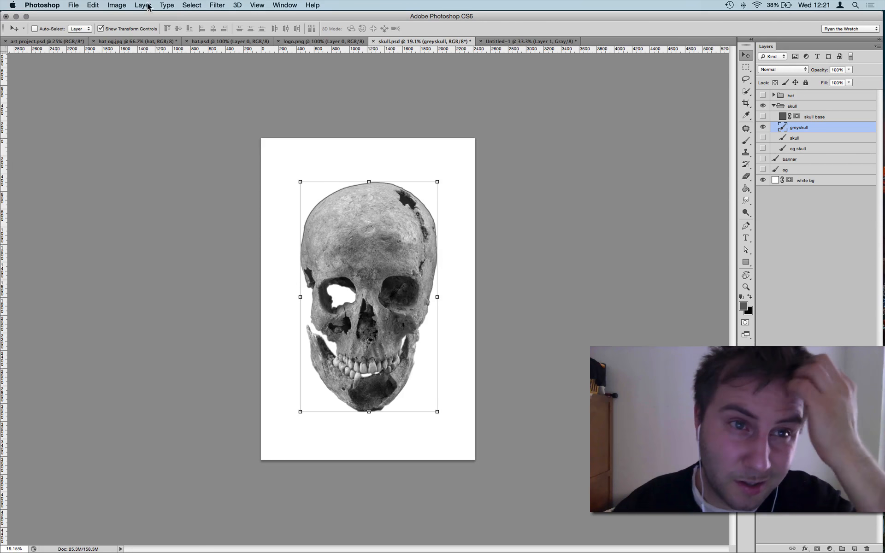
pyautogui.click(117, 6)
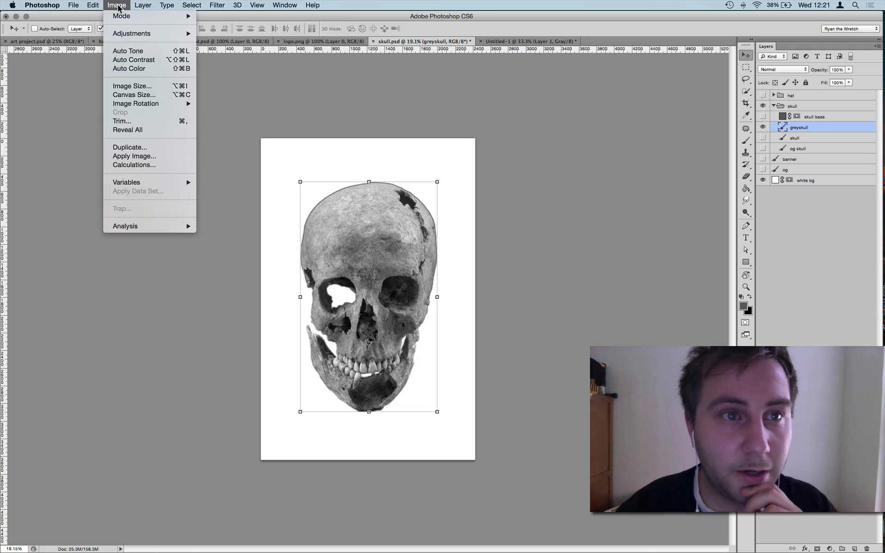
pyautogui.moveTo(128, 32)
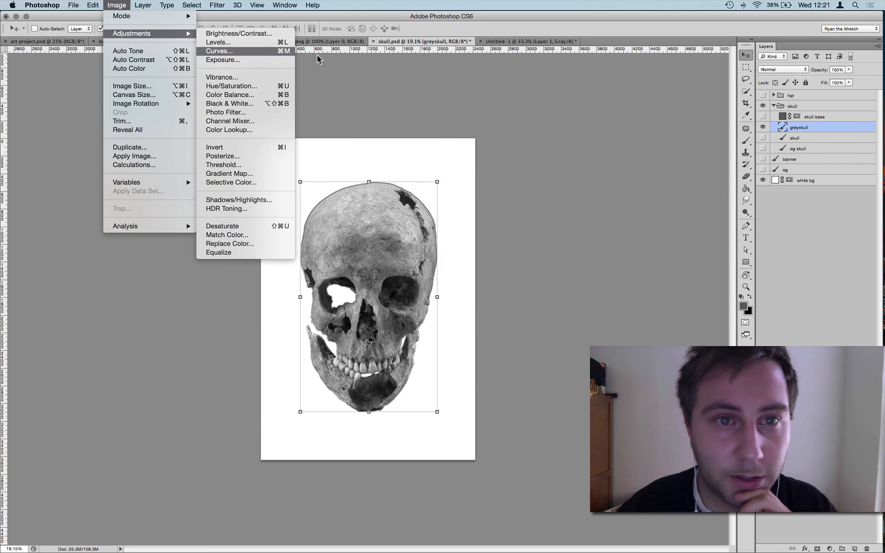
pyautogui.click(498, 116)
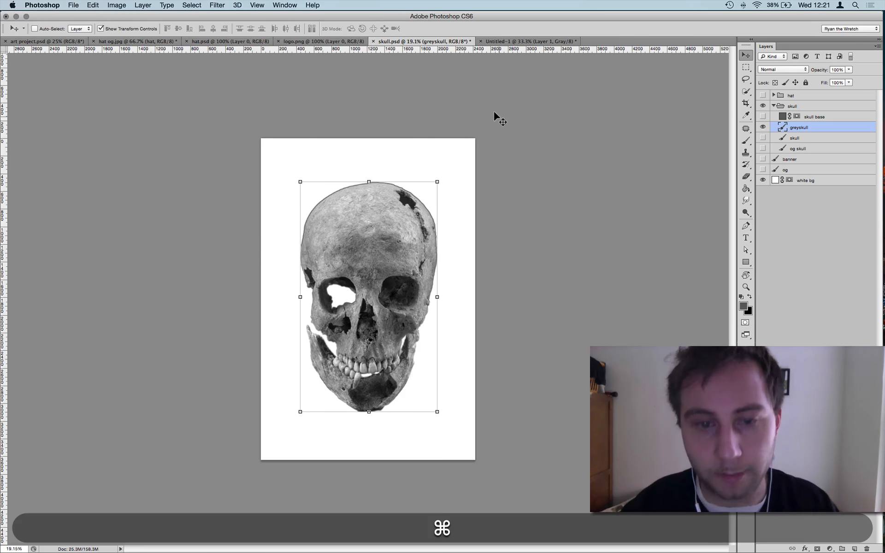
pyautogui.press('super+m')
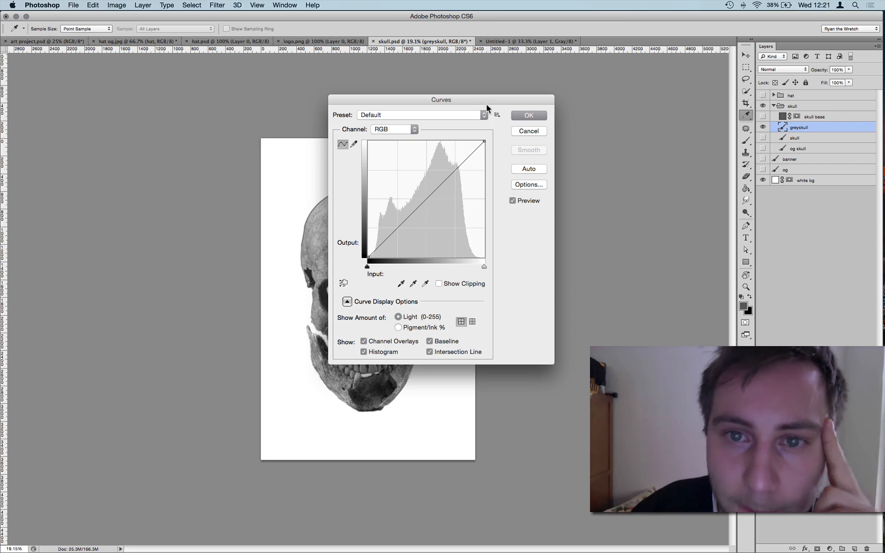
pyautogui.moveTo(502, 100); pyautogui.dragTo(651, 115)
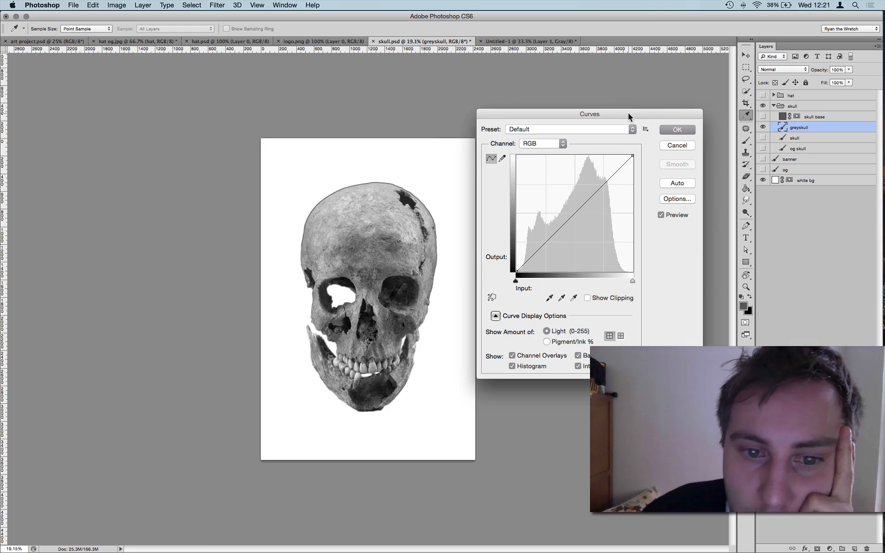
pyautogui.click(671, 146)
pyautogui.press('v')
# In the untitled grayscale document, apply Curves with the 0 output point at input 68 and the 100 output point at input 70
pyautogui.click(525, 41)
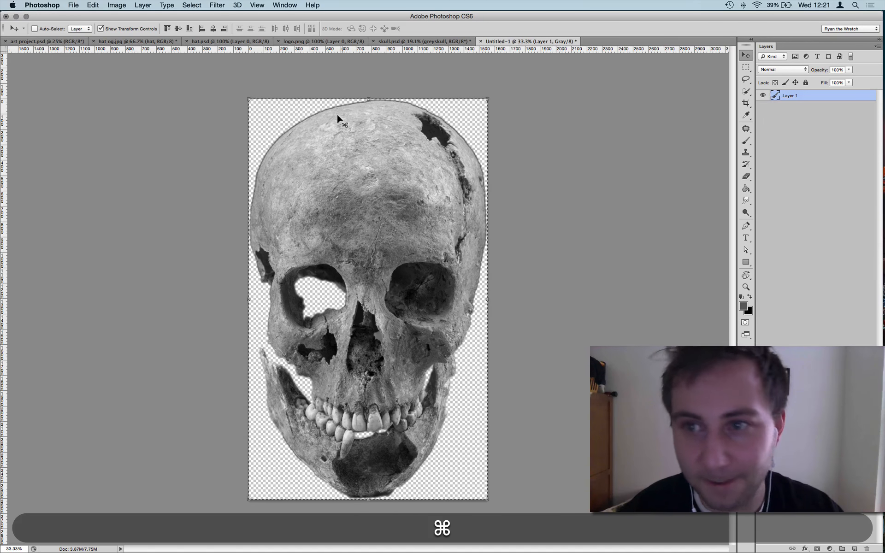
pyautogui.press('super+m')
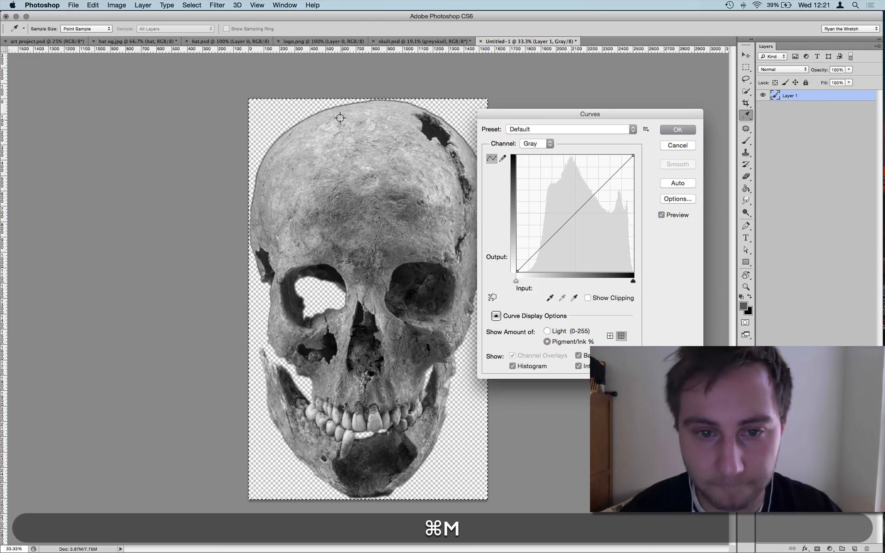
pyautogui.moveTo(517, 271); pyautogui.dragTo(552, 285)
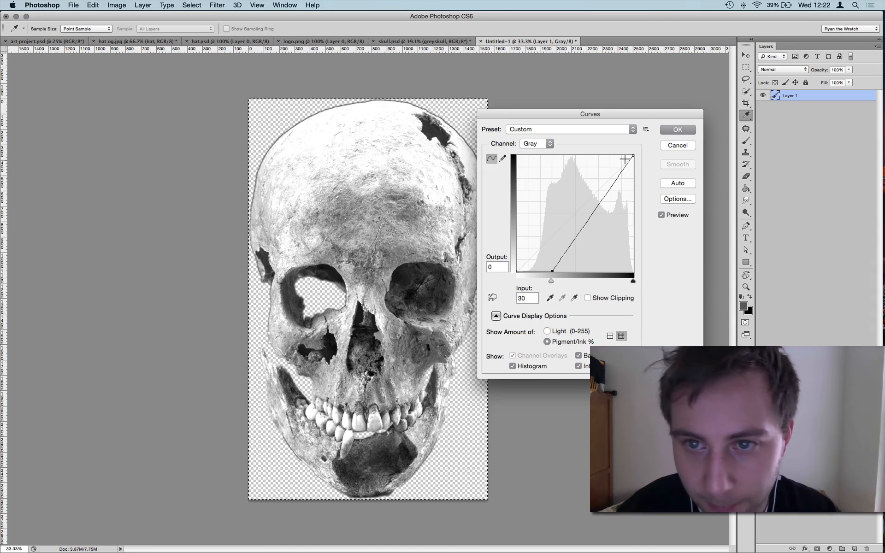
pyautogui.moveTo(632, 153)
pyautogui.mouseDown()
pyautogui.moveTo(594, 152)
pyautogui.moveTo(618, 155)
pyautogui.mouseUp()
pyautogui.moveTo(553, 271); pyautogui.dragTo(622, 305)
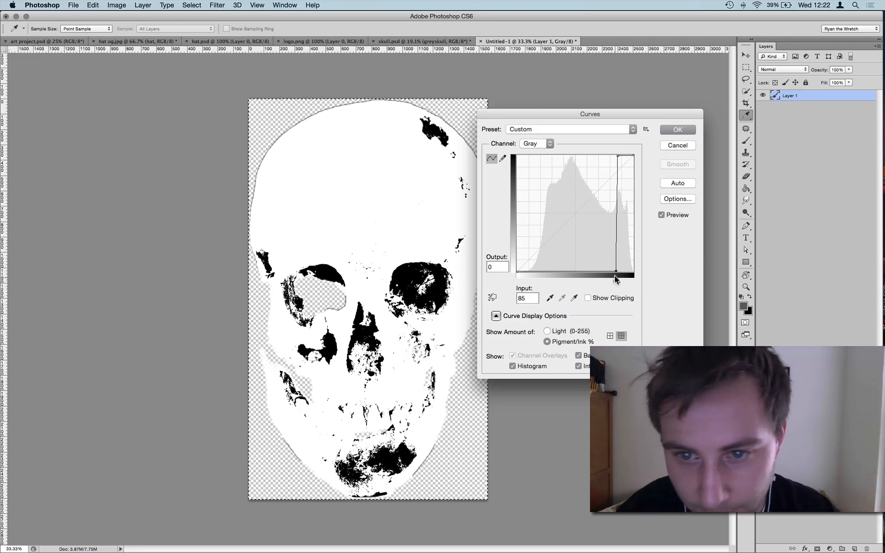
pyautogui.moveTo(612, 268); pyautogui.dragTo(603, 282)
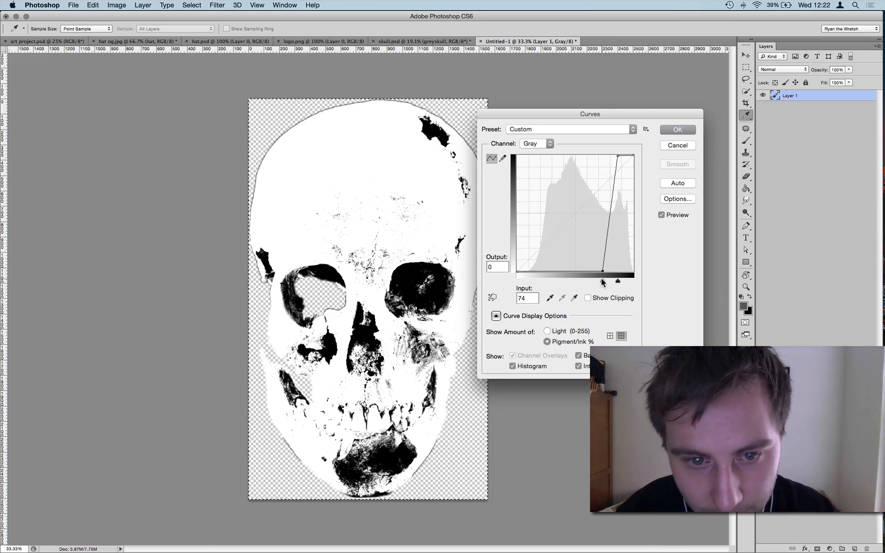
pyautogui.moveTo(618, 156); pyautogui.dragTo(604, 156)
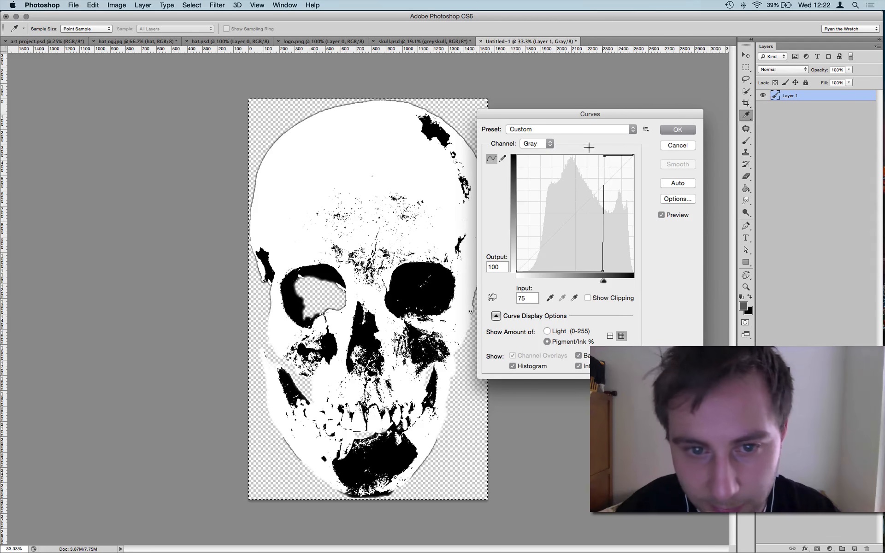
pyautogui.moveTo(604, 269); pyautogui.dragTo(590, 271)
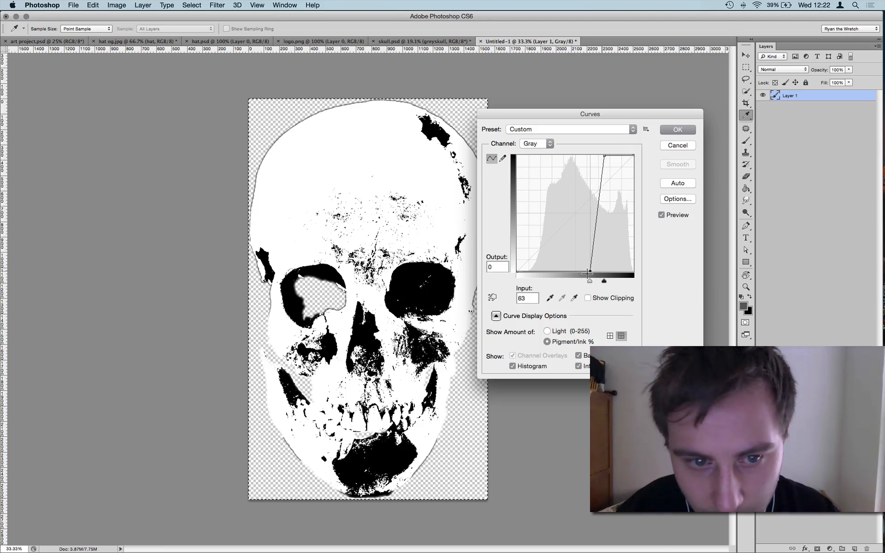
pyautogui.moveTo(601, 153); pyautogui.dragTo(598, 155)
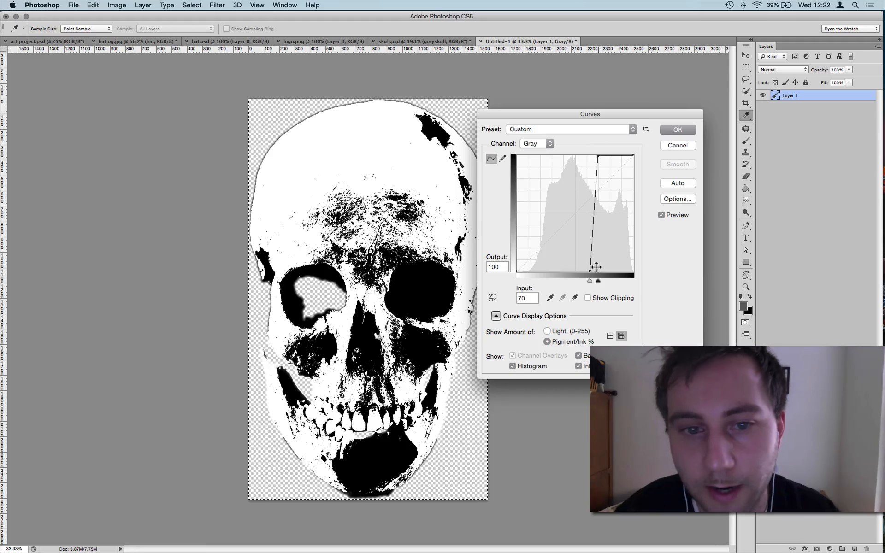
pyautogui.moveTo(590, 268); pyautogui.dragTo(596, 271)
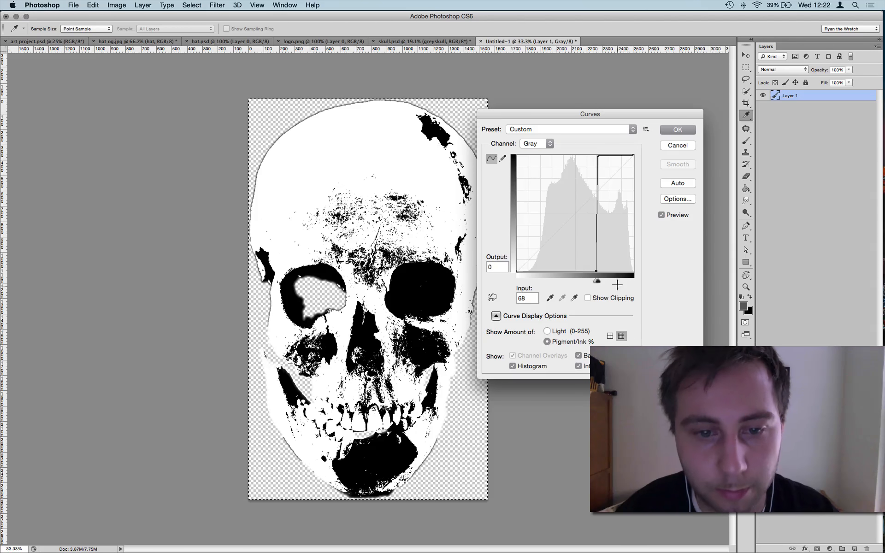
pyautogui.click(669, 129)
pyautogui.press('v')
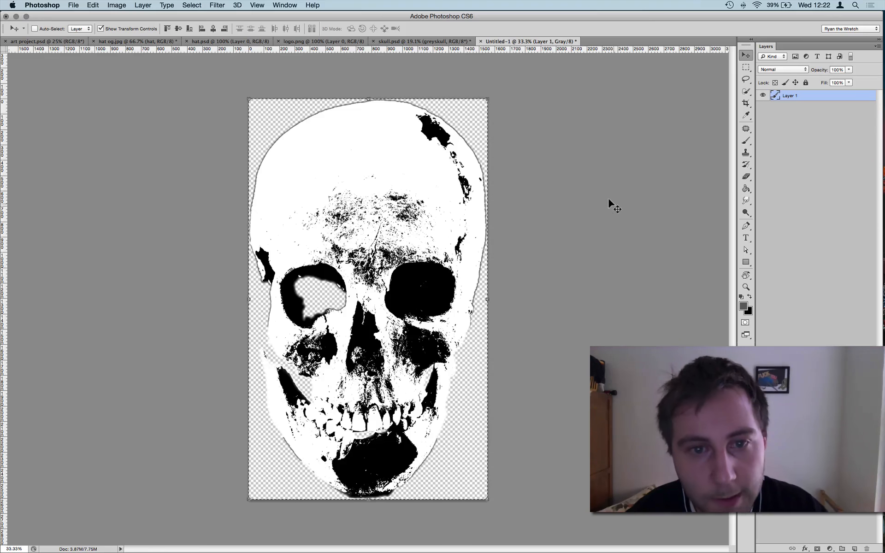
# Select all the skull's black areas with the Magic Wand at tolerance 50, with Contiguous turned off
pyautogui.press('super')
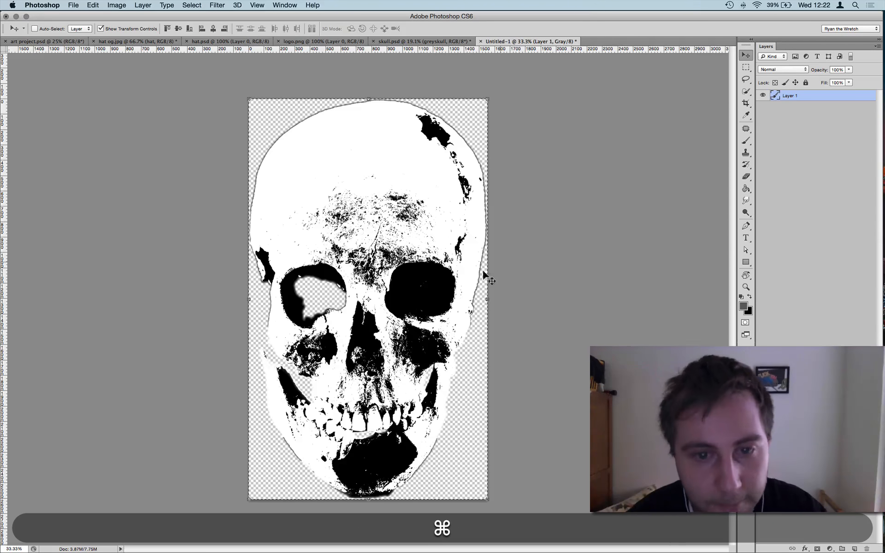
pyautogui.press('super+a')
pyautogui.press('w')
pyautogui.hotkey('shift', 'w')
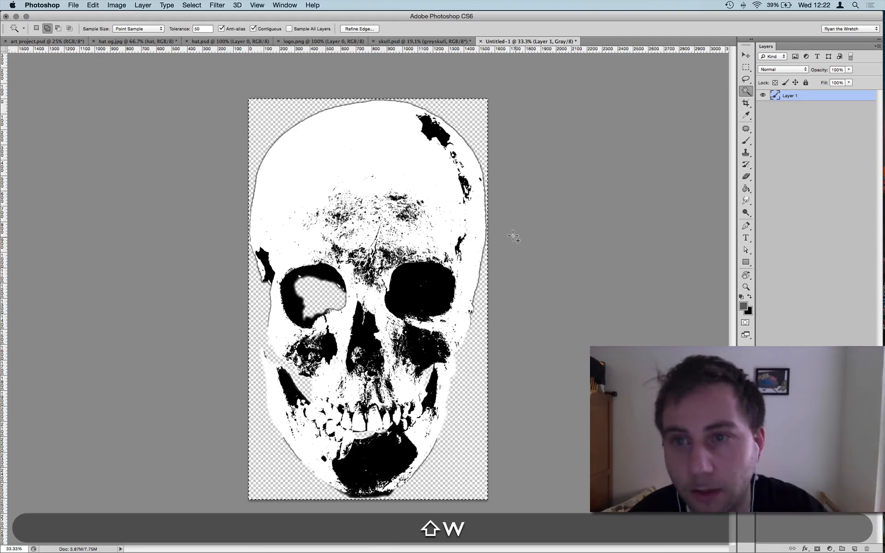
pyautogui.click(401, 295)
pyautogui.press('super')
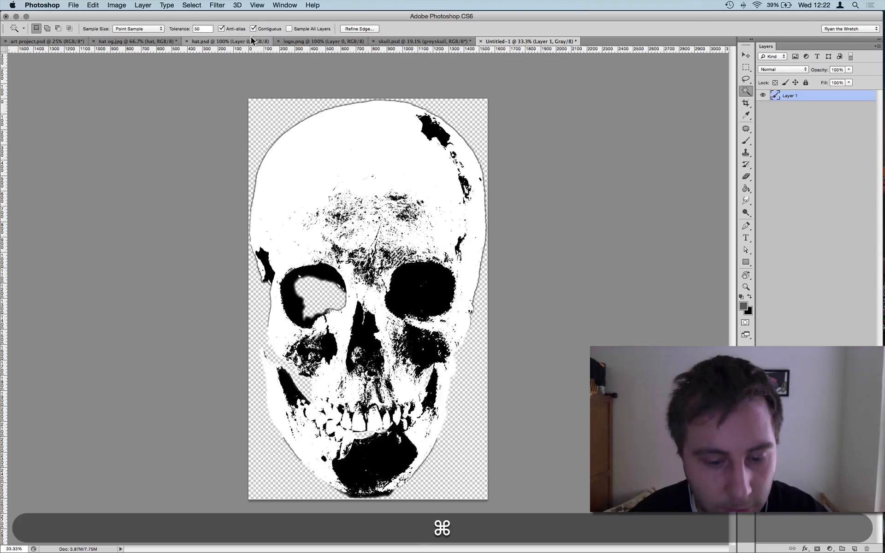
pyautogui.press('super+d')
pyautogui.click(253, 29)
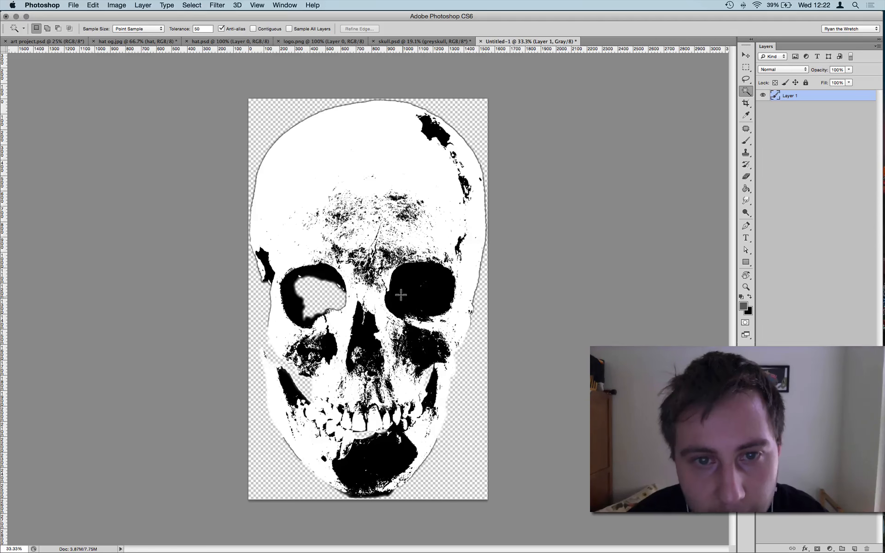
pyautogui.click(401, 295)
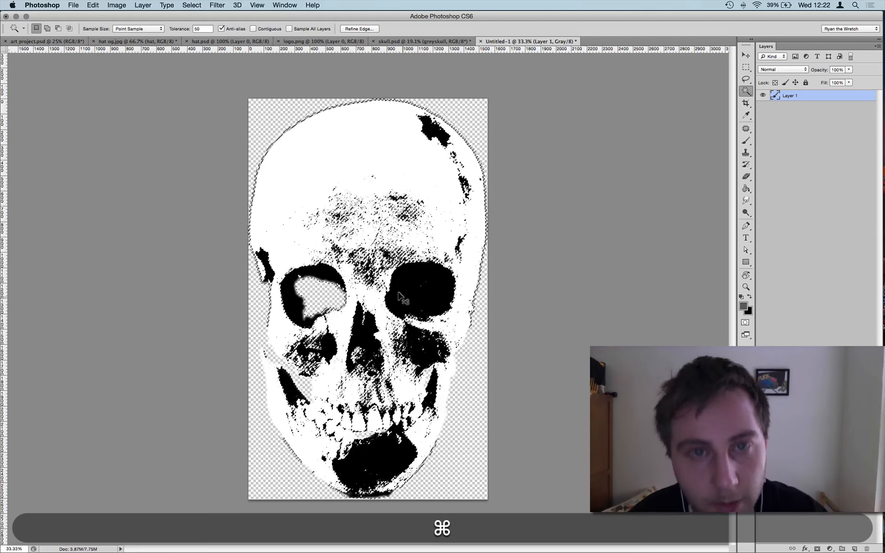
# Copy the selected black areas and paste them into skull.psd as a layer directly above skull base
pyautogui.press('ctrl+super+c')
pyautogui.press('ctrl+shift+super+Tab')
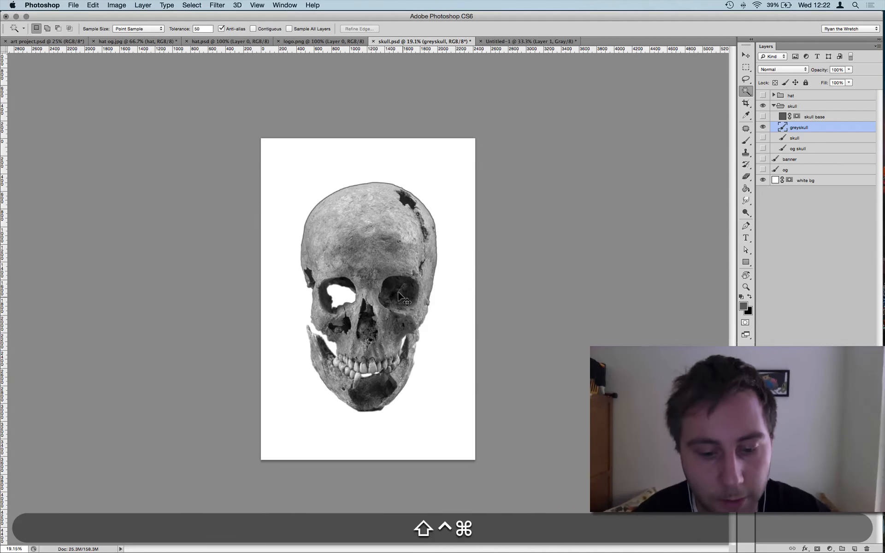
pyautogui.press('shift+super+v')
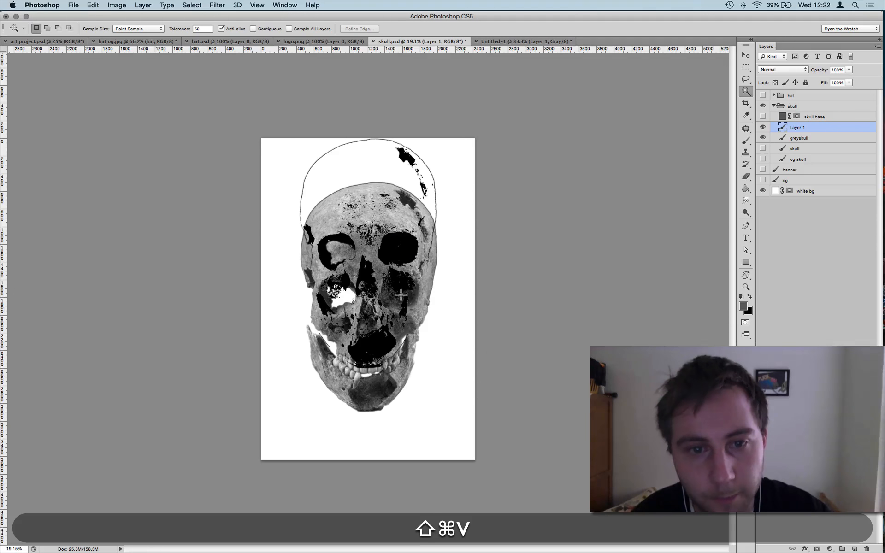
pyautogui.moveTo(804, 128); pyautogui.dragTo(801, 115)
# Show skull base instead of greyskull and move the pasted black detail down into alignment with the grey skull shape
pyautogui.click(763, 137)
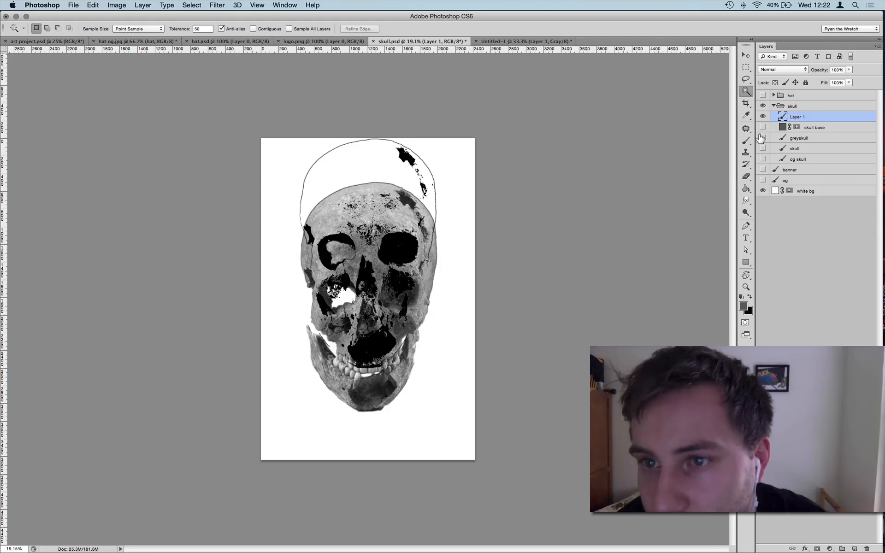
pyautogui.click(763, 128)
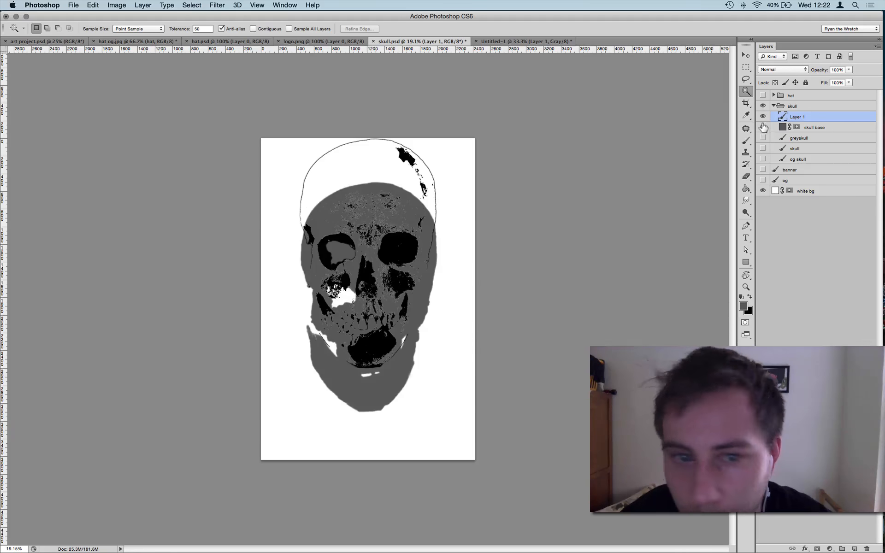
pyautogui.press('v')
pyautogui.moveTo(373, 273); pyautogui.dragTo(371, 314)
pyautogui.scroll(-3, 578, 313)
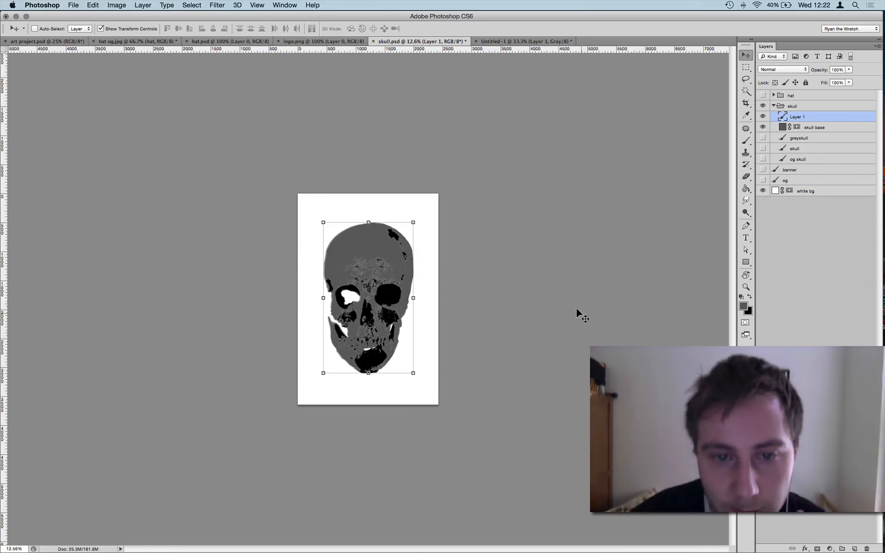
pyautogui.press('super+equal')
pyautogui.press('super+equal')
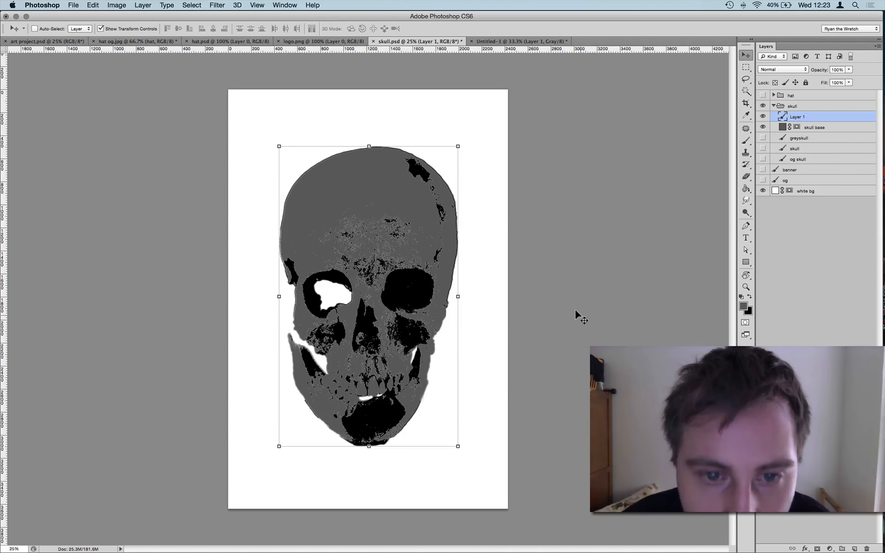
# In the untitled document, deselect and undo the Curves threshold edits to restore the full grayscale skull
pyautogui.click(485, 41)
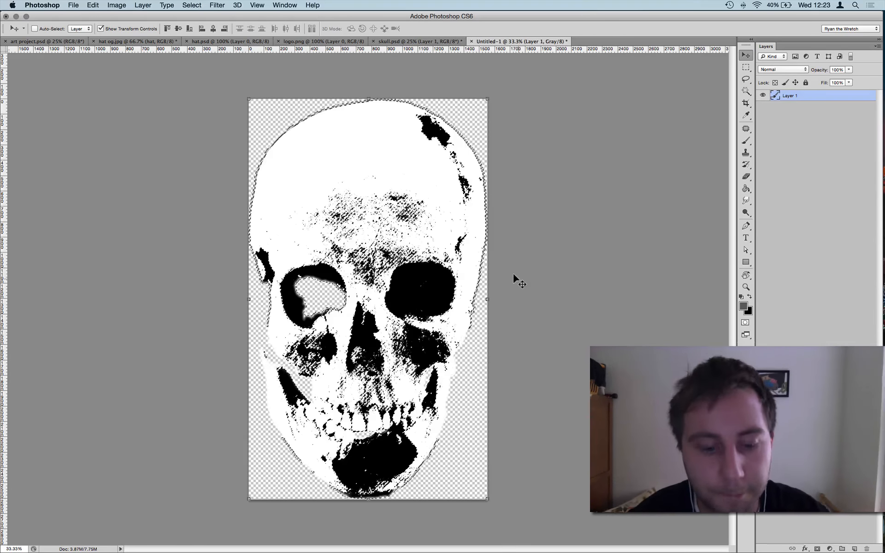
pyautogui.press('super+d')
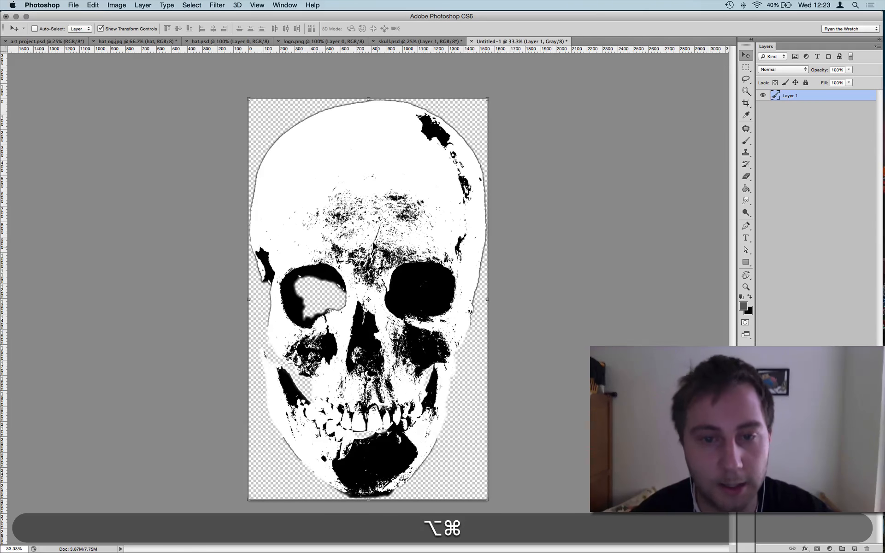
pyautogui.press('alt+super+z')
pyautogui.press('alt+super+z')
pyautogui.press('alt+super+z')
pyautogui.press('alt+super+z')
pyautogui.press('alt+super+z')
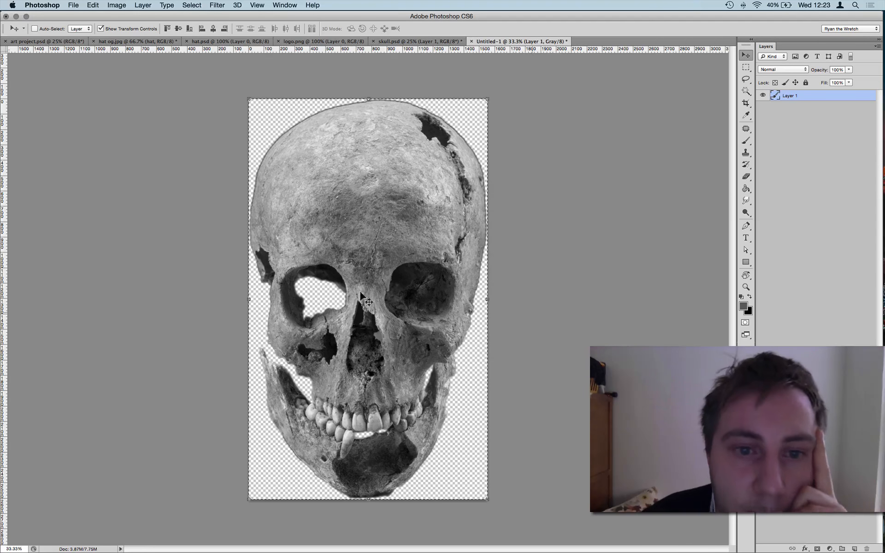
# Convert the untitled document to a flattened 300 pixels/inch bitmap using a halftone screen of 53 lines/inch, 45 degrees, Diamond shape
pyautogui.click(122, 5)
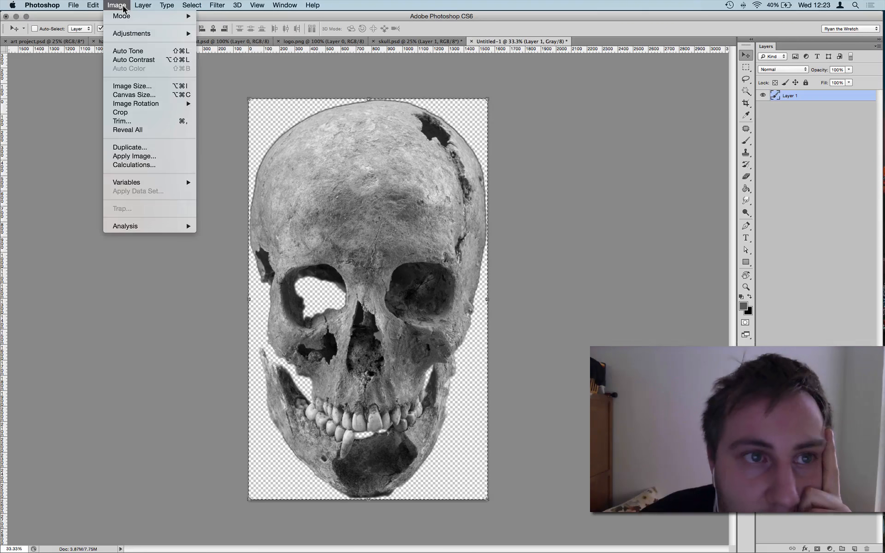
pyautogui.moveTo(122, 15)
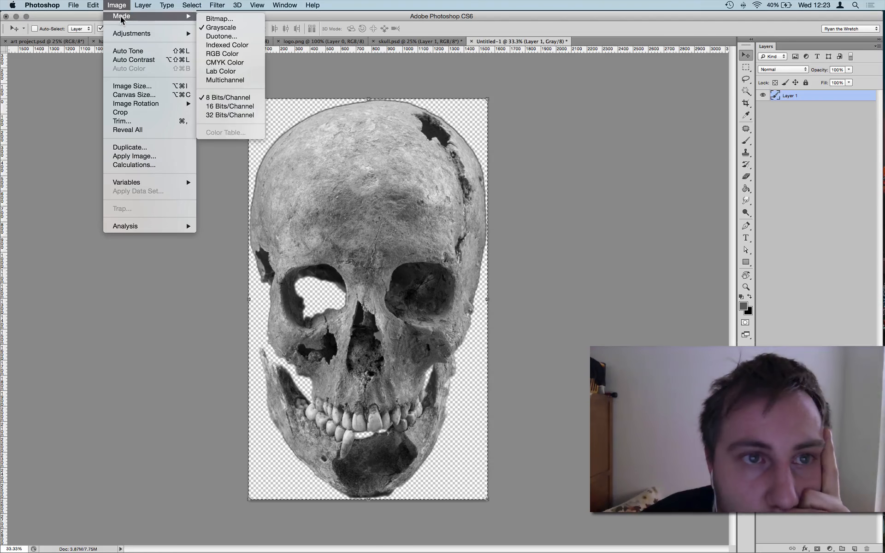
pyautogui.click(214, 18)
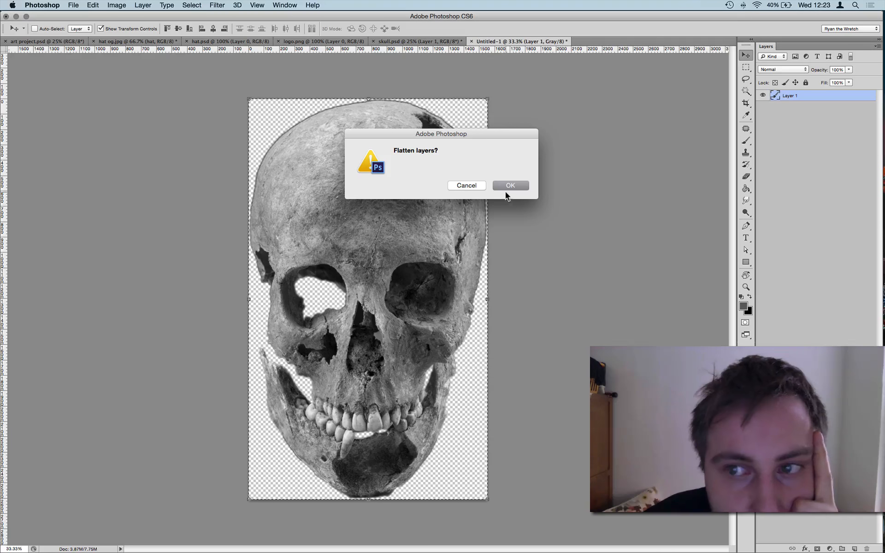
pyautogui.click(510, 186)
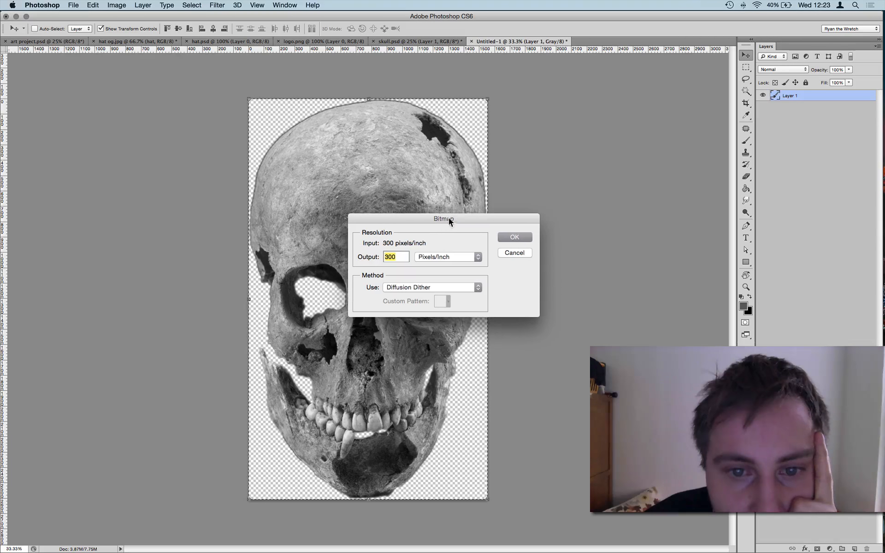
pyautogui.moveTo(449, 218); pyautogui.dragTo(636, 182)
pyautogui.click(658, 251)
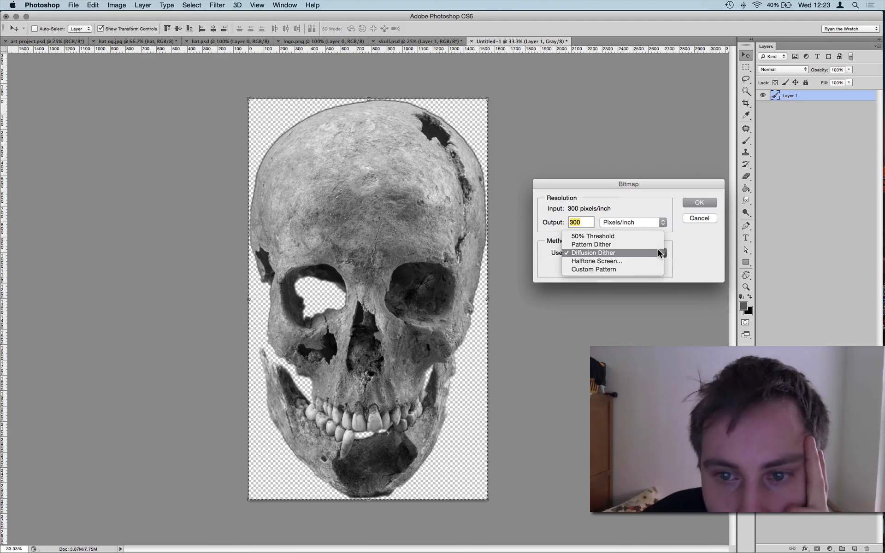
pyautogui.click(629, 261)
pyautogui.click(699, 204)
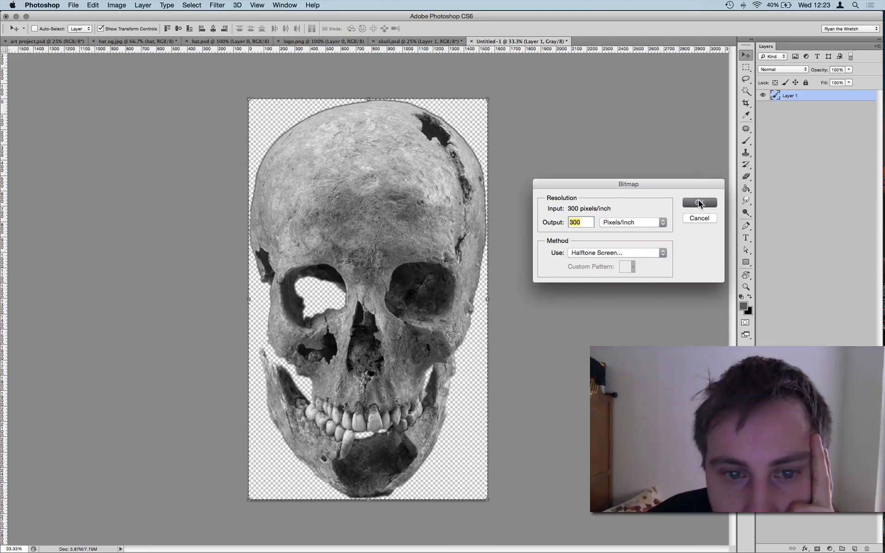
pyautogui.moveTo(413, 227); pyautogui.dragTo(667, 195)
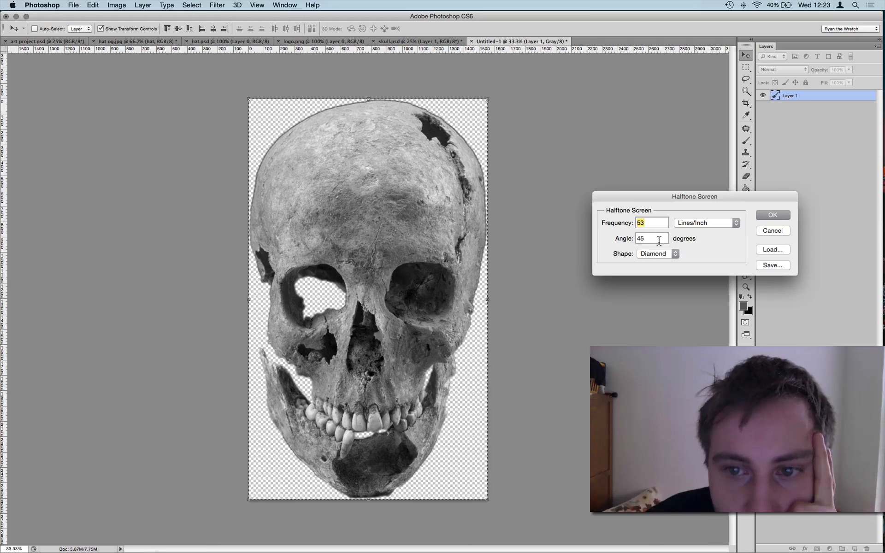
pyautogui.click(773, 215)
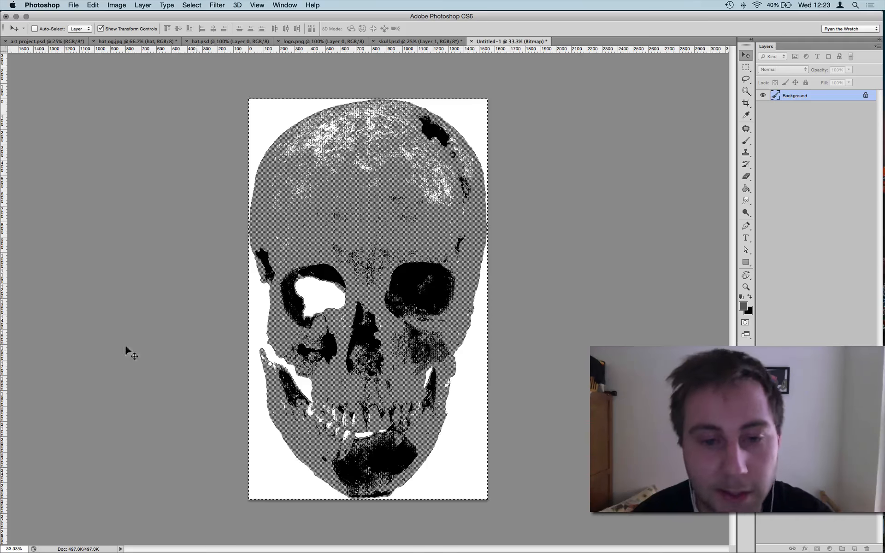
# Examine the halftone line pattern up close across the skull's forehead, eye sockets, nose and teeth
pyautogui.press('super')
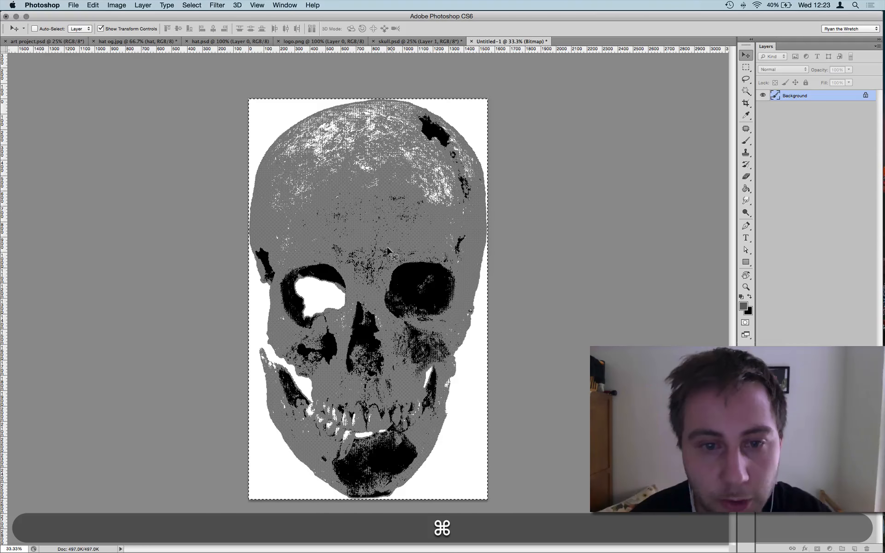
pyautogui.press('super+equal')
pyautogui.press('super+equal')
pyautogui.press('super+equal')
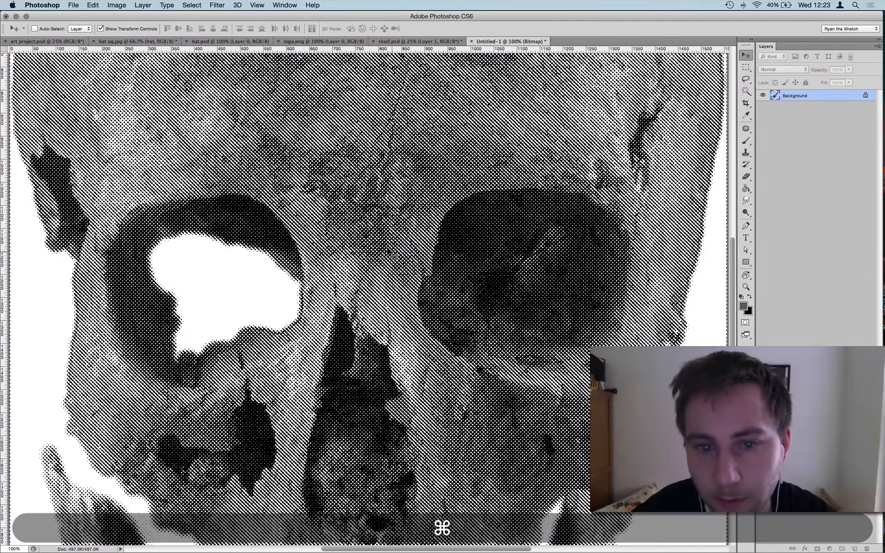
pyautogui.press('space')
pyautogui.moveTo(406, 178); pyautogui.dragTo(417, 401)
pyautogui.moveTo(458, 257); pyautogui.dragTo(446, 295)
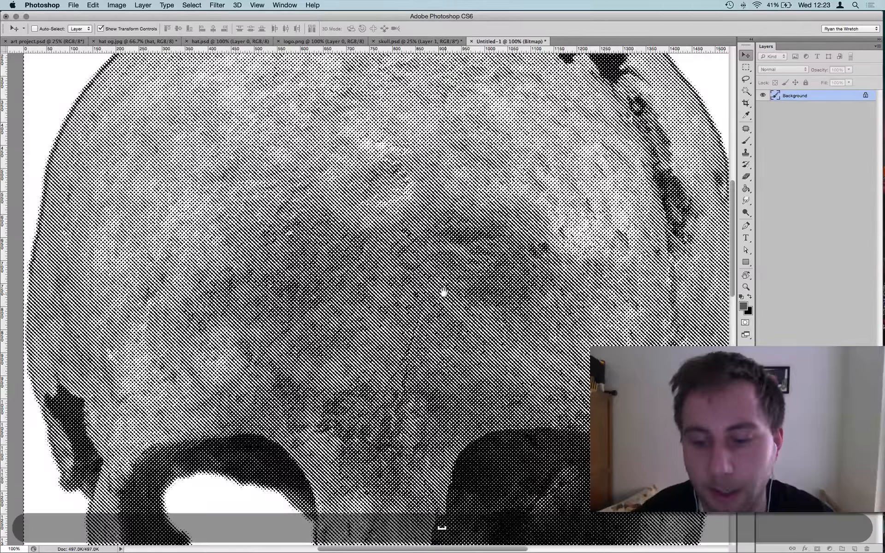
pyautogui.press('super+equal')
pyautogui.press('super+minus')
pyautogui.press('super+minus')
pyautogui.press('super+equal')
pyautogui.moveTo(473, 391); pyautogui.dragTo(463, 179)
pyautogui.scroll(-10, 459, 372)
pyautogui.hscroll(-2, 463, 369)
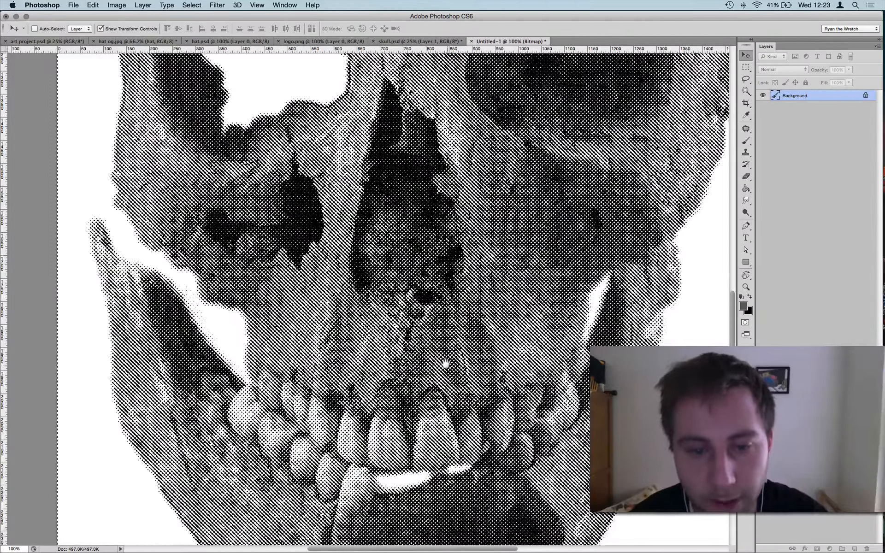
pyautogui.moveTo(446, 364); pyautogui.dragTo(422, 301)
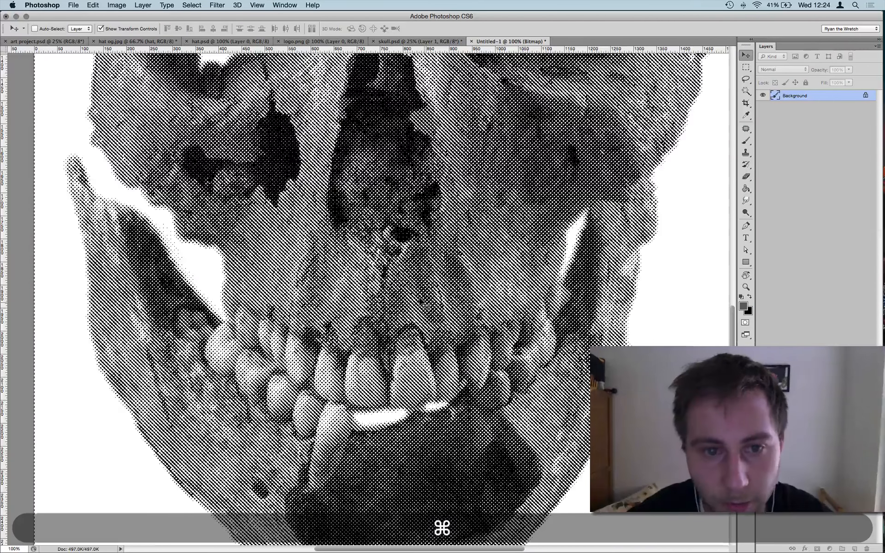
pyautogui.press('super+0')
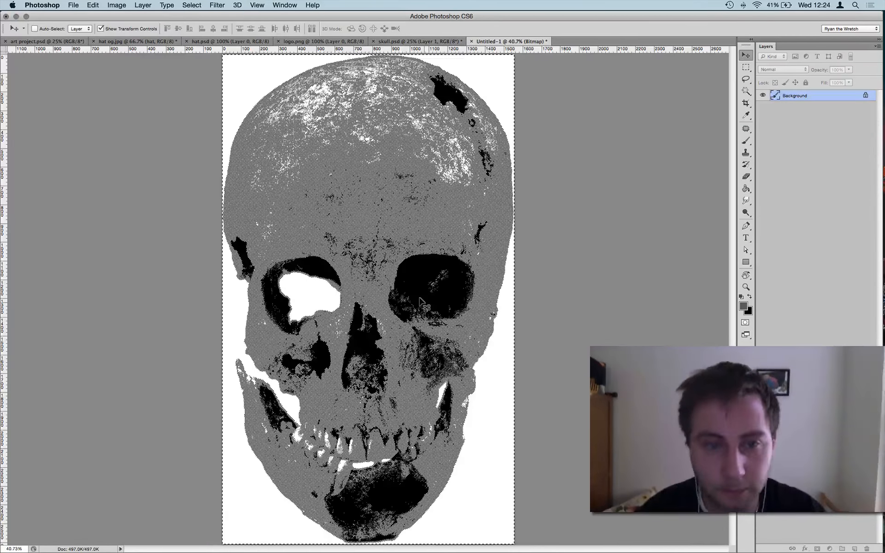
# Clear the selection and convert the bitmap skull back to grayscale with a size ratio of 1
pyautogui.press('super+a')
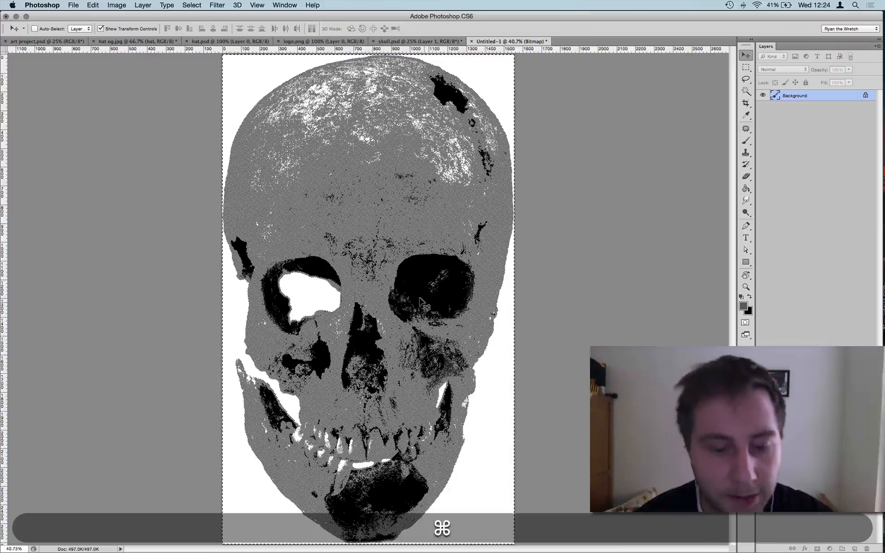
pyautogui.press('super+d')
pyautogui.click(143, 5)
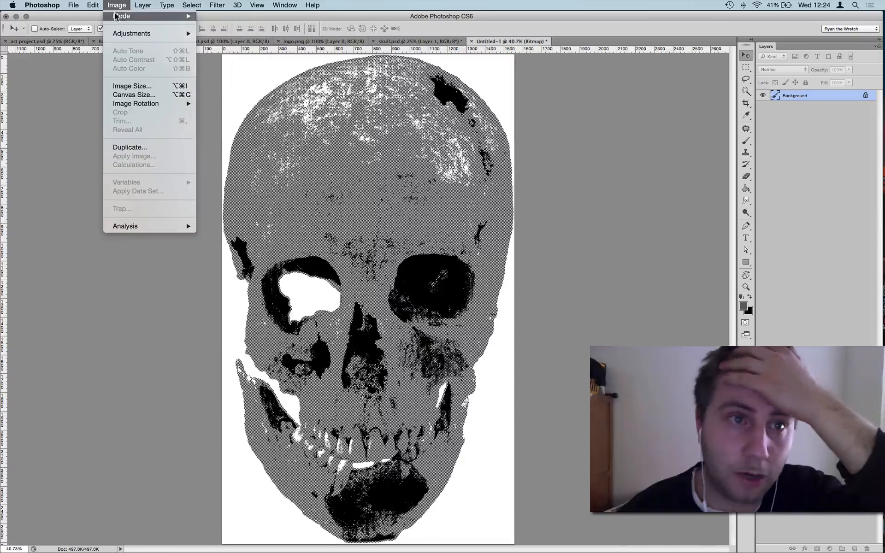
pyautogui.moveTo(175, 15)
pyautogui.click(228, 30)
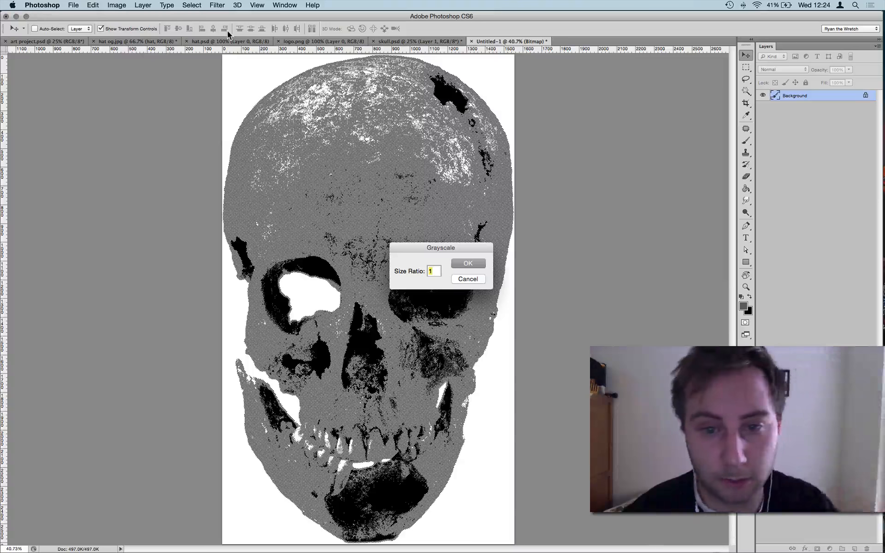
pyautogui.press('Return')
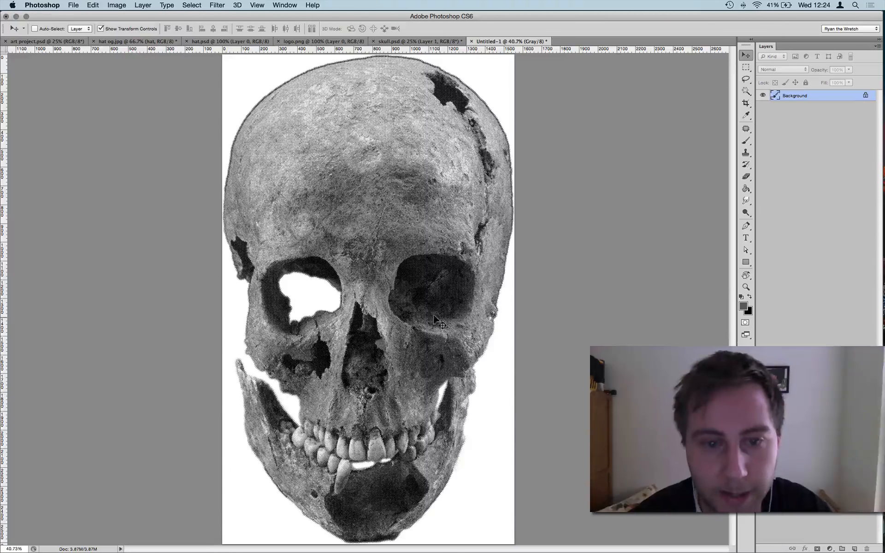
# Unlock the Background as Layer 0, delete all its white areas using the Magic Wand at tolerance 50, and deselect
pyautogui.press('w')
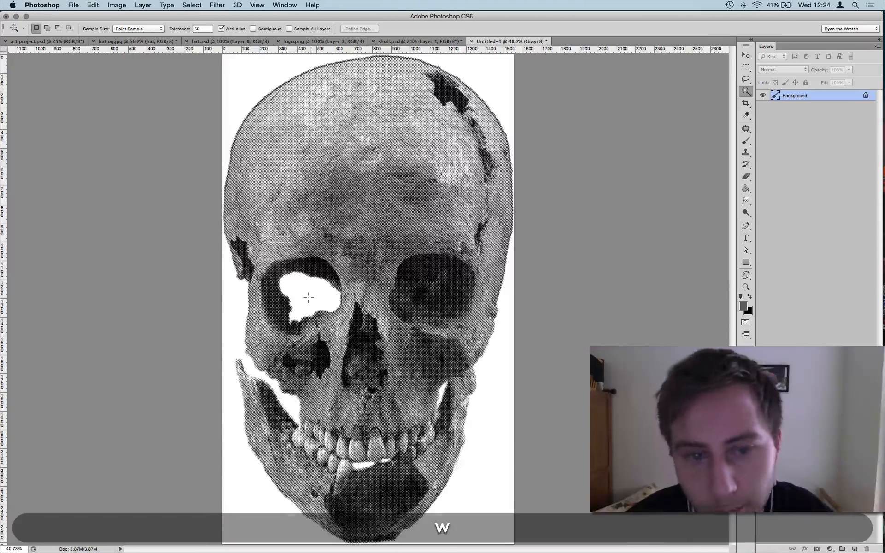
pyautogui.doubleClick(864, 95)
pyautogui.press('Return')
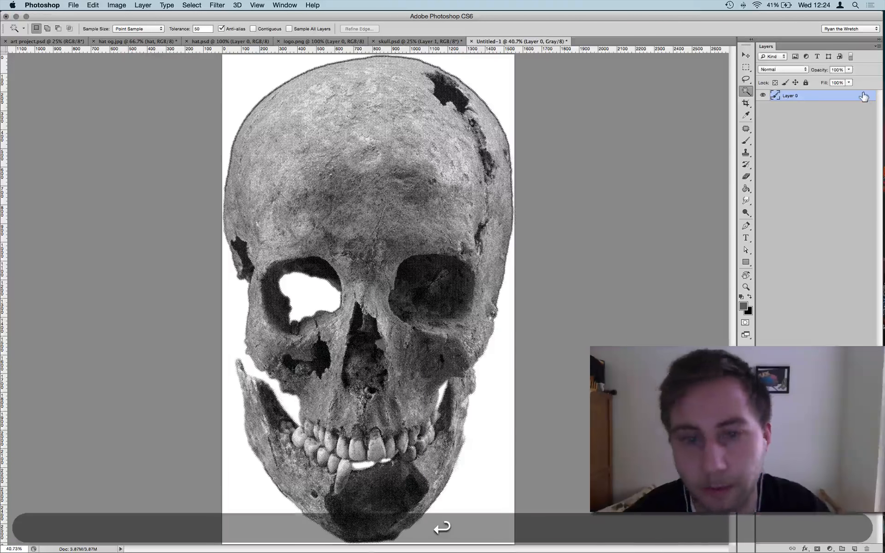
pyautogui.click(308, 289)
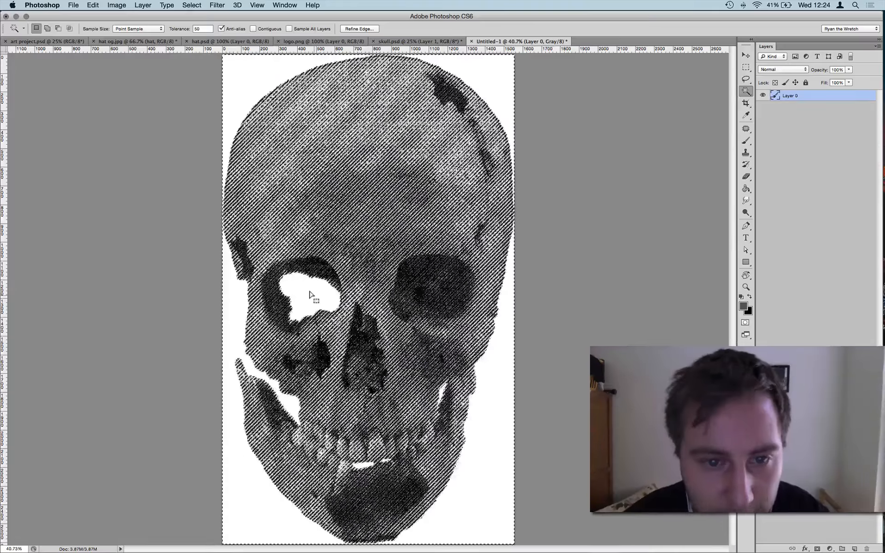
pyautogui.press('BackSpace')
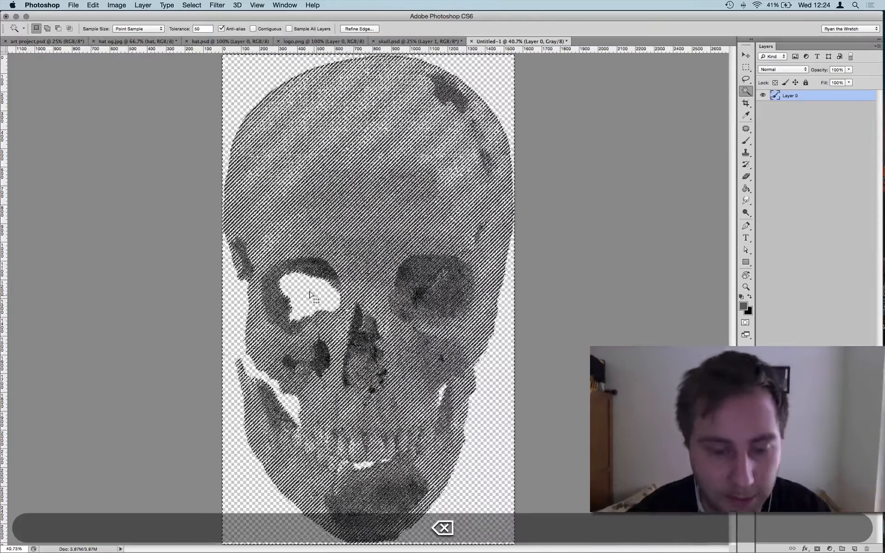
pyautogui.press('super+d')
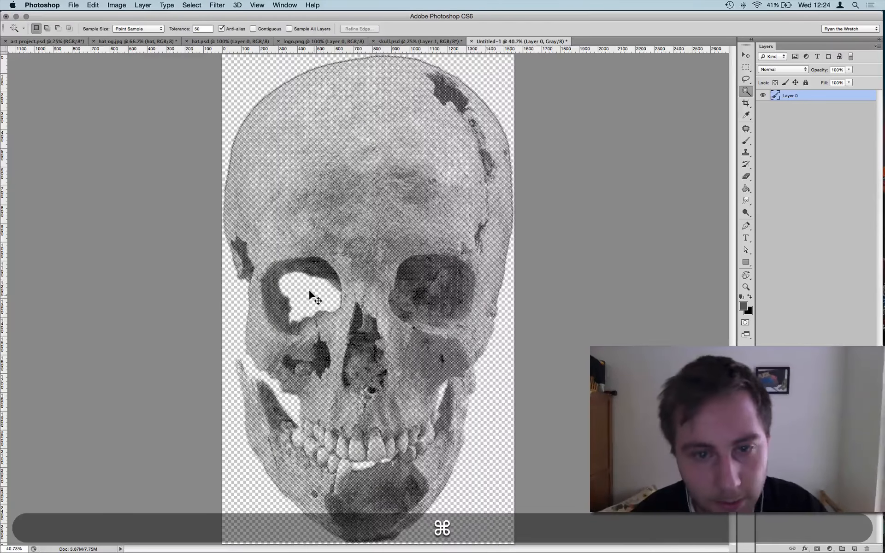
# Copy the whole black halftone skull and paste it into skull.psd as a layer above Layer 1
pyautogui.press('super+equal')
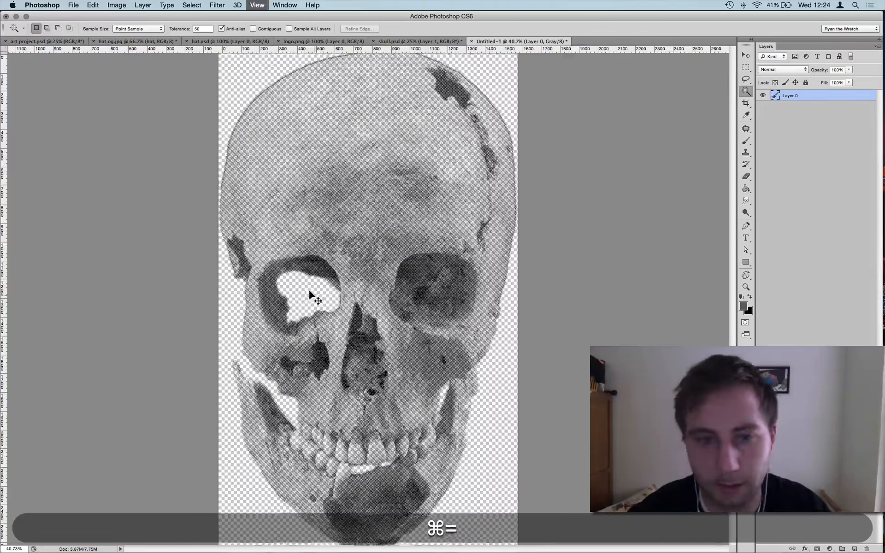
pyautogui.press('super+minus')
pyautogui.press('super+equal')
pyautogui.press('super+equal')
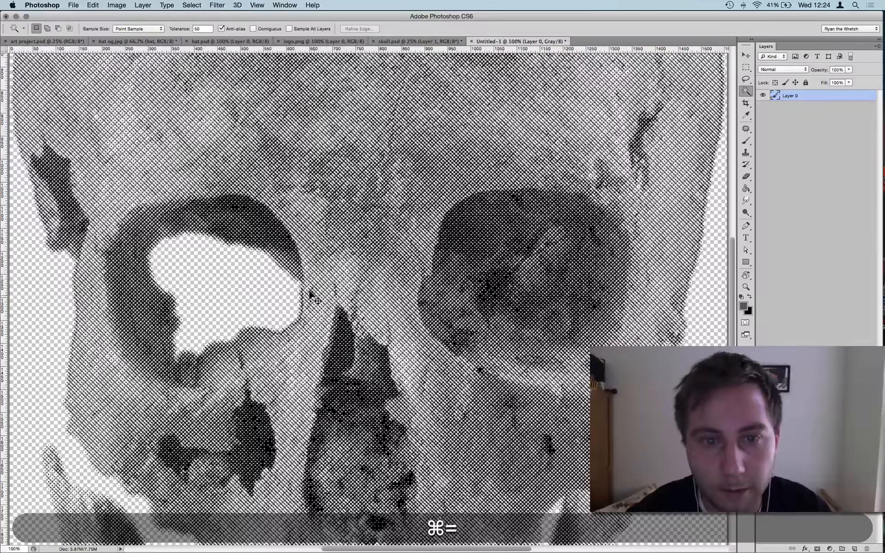
pyautogui.press('super+minus')
pyautogui.press('super+minus')
pyautogui.press('super+c')
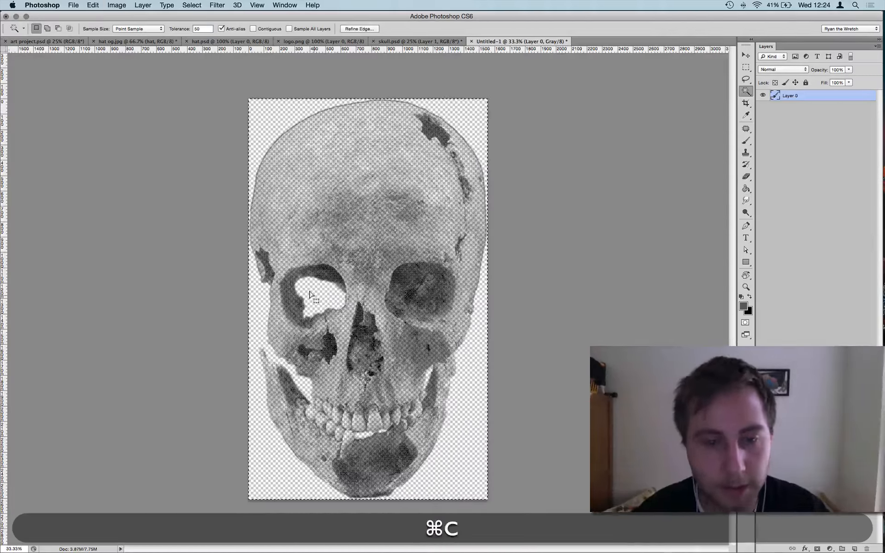
pyautogui.hotkey('ctrl', 'shift', 'Tab')
pyautogui.press('super+v')
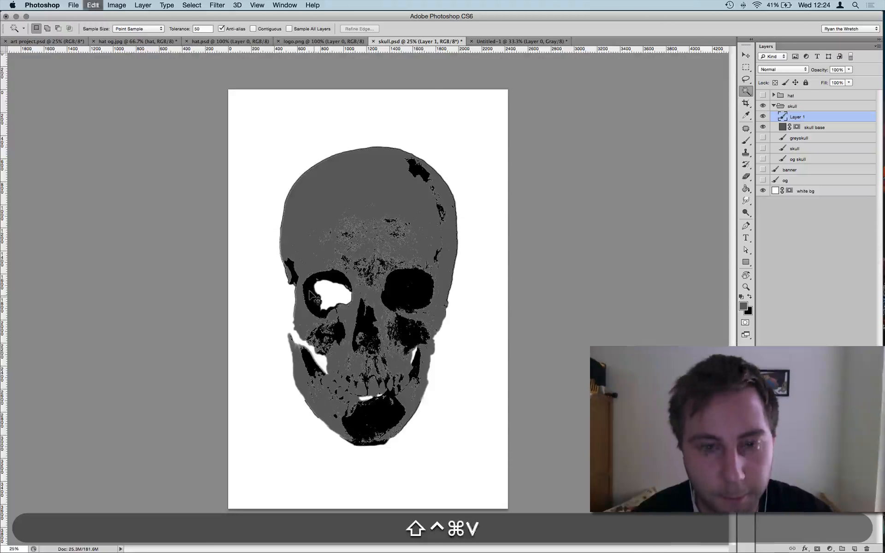
pyautogui.press('v')
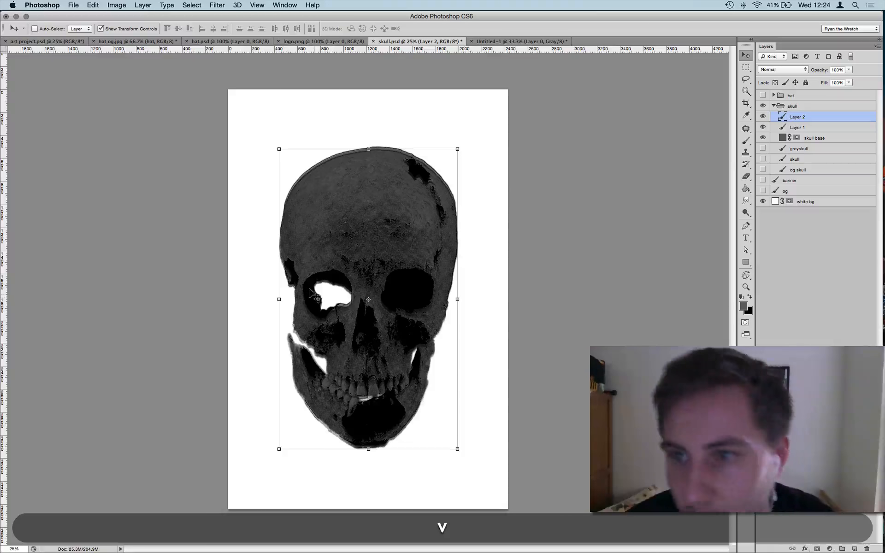
# Hide Layer 1 and nudge the pasted halftone skull up into alignment with the grey skull base
pyautogui.press('Up')
pyautogui.press('Up')
pyautogui.press('Up')
pyautogui.press('Up')
pyautogui.press('Up')
pyautogui.press('Up')
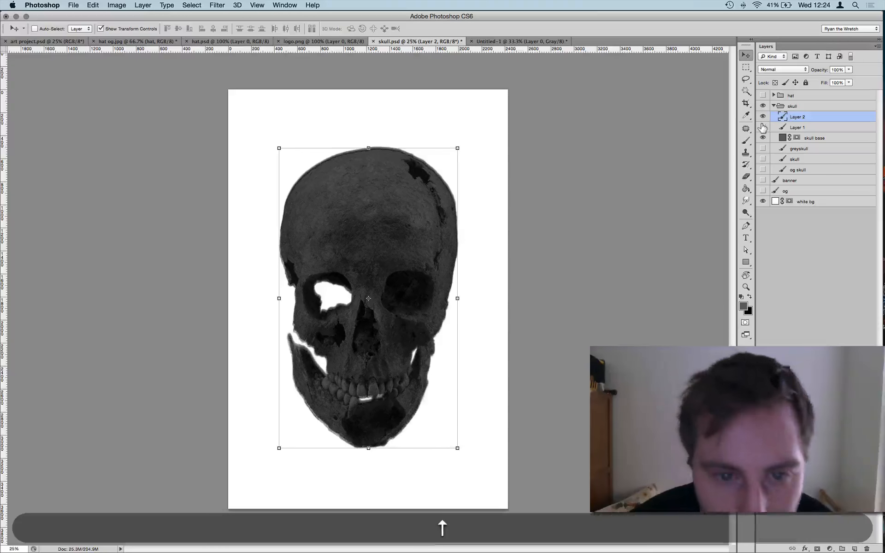
pyautogui.press('Up')
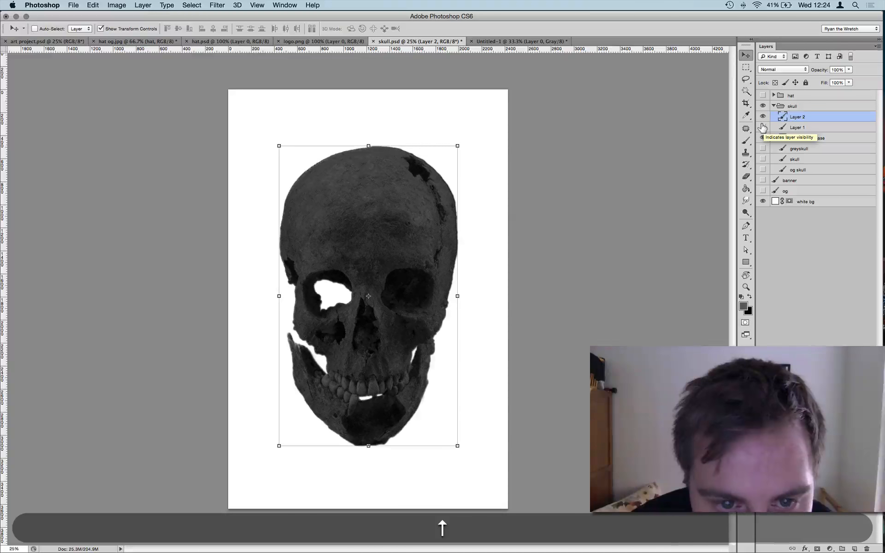
pyautogui.press('Up')
pyautogui.press('Down')
pyautogui.press('Down')
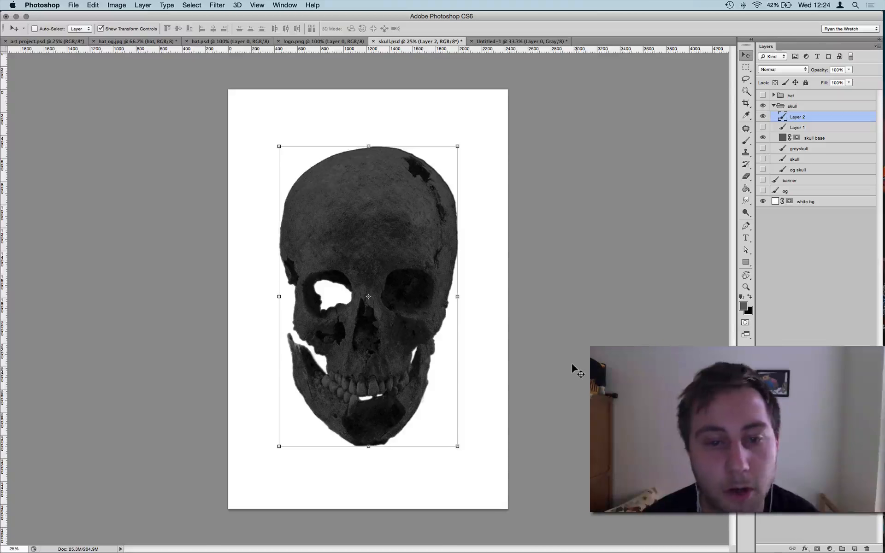
# Rename the pasted halftone skull layer as halftone
pyautogui.doubleClick(798, 117)
pyautogui.write('halftone')
pyautogui.press('Return')
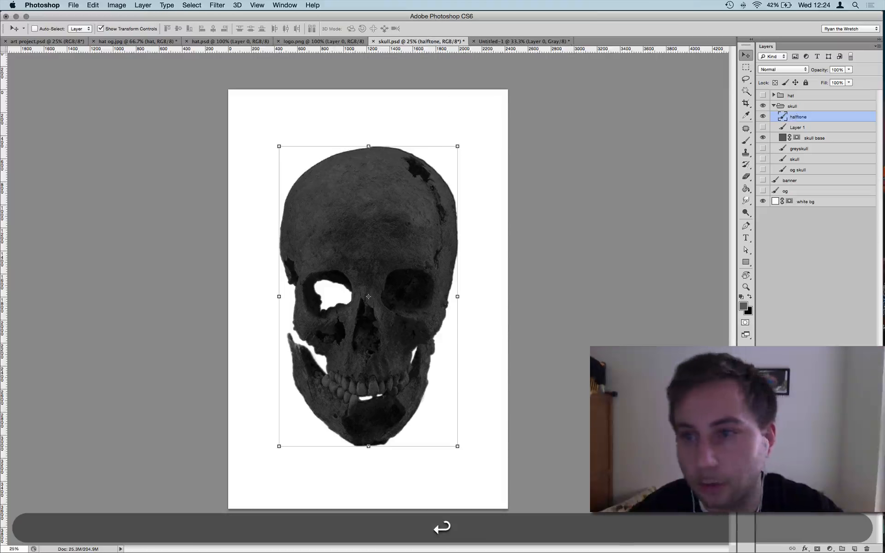
# Show Layer 1 in place of the halftone layer and rename it contrast
pyautogui.click(763, 127)
pyautogui.click(790, 126)
pyautogui.click(763, 117)
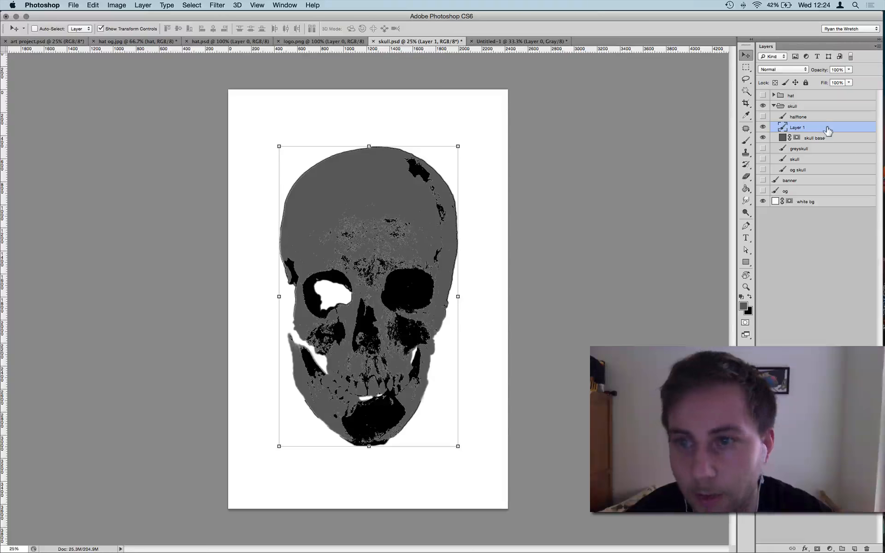
pyautogui.press('super+slash')
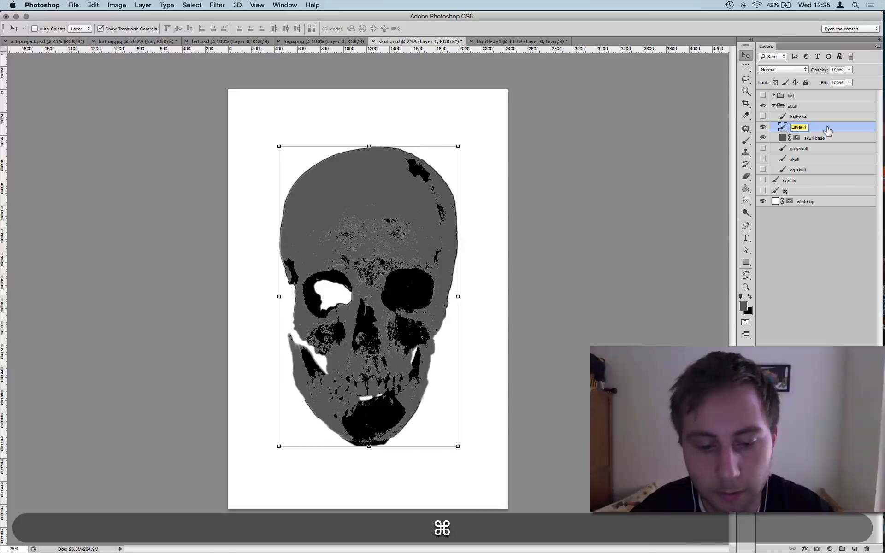
pyautogui.write('contrast')
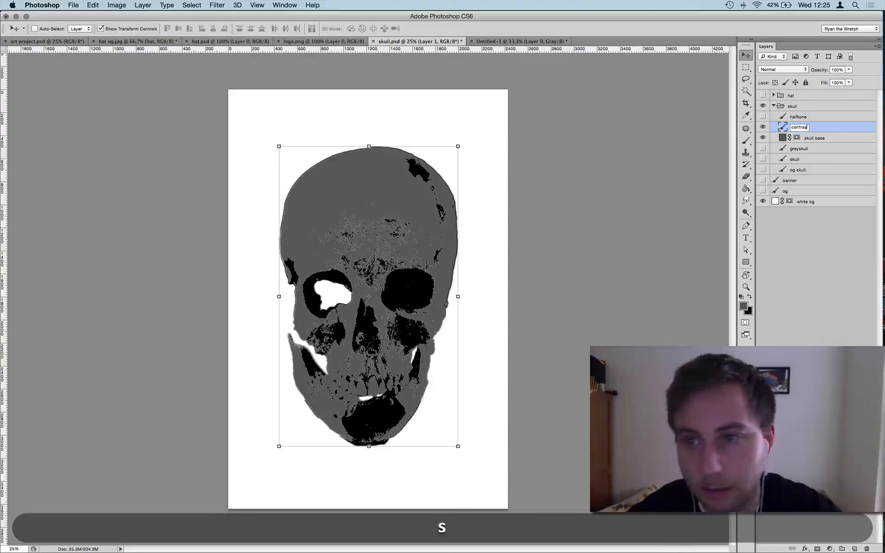
pyautogui.press('Return')
# Rename the skull base layer as base
pyautogui.click(813, 138)
pyautogui.press('super+slash')
pyautogui.write('bas')
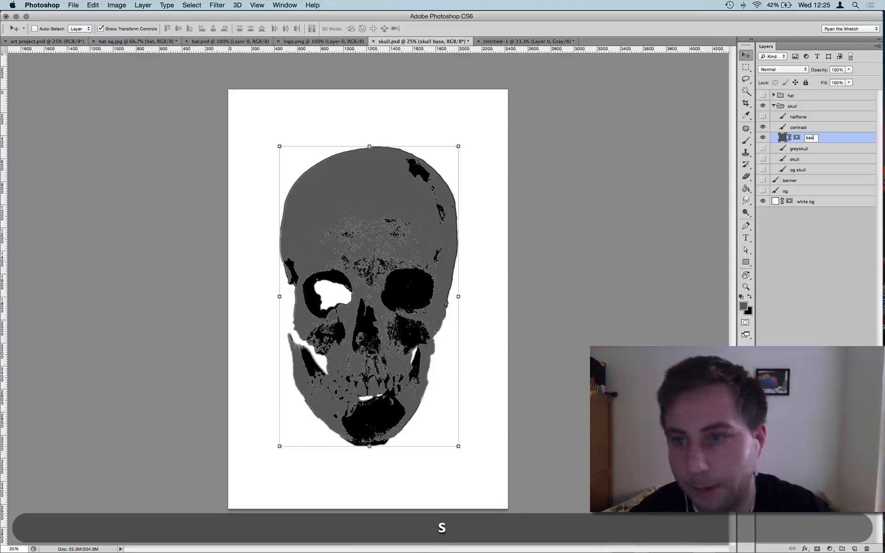
pyautogui.write('e')
pyautogui.press('Return')
# Rename the greyskull layer as greayscale
pyautogui.click(797, 148)
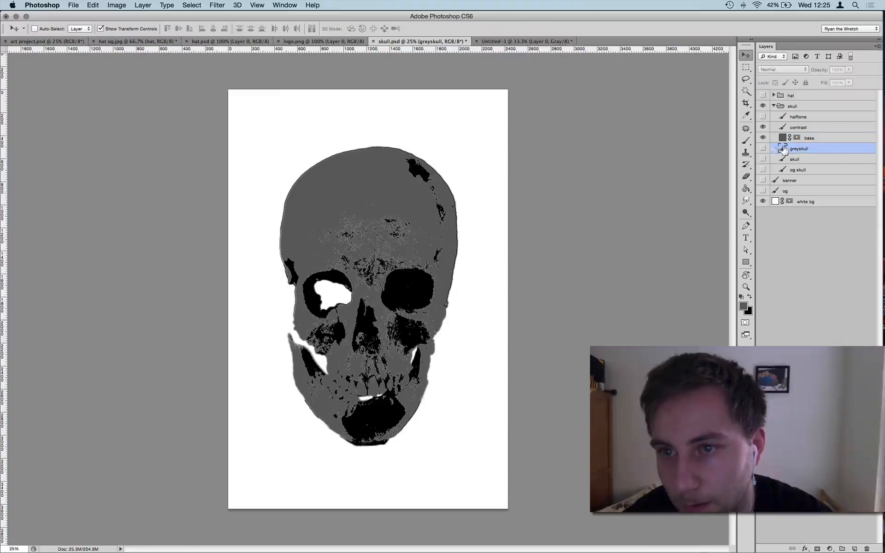
pyautogui.press('super+slash')
pyautogui.write('grea')
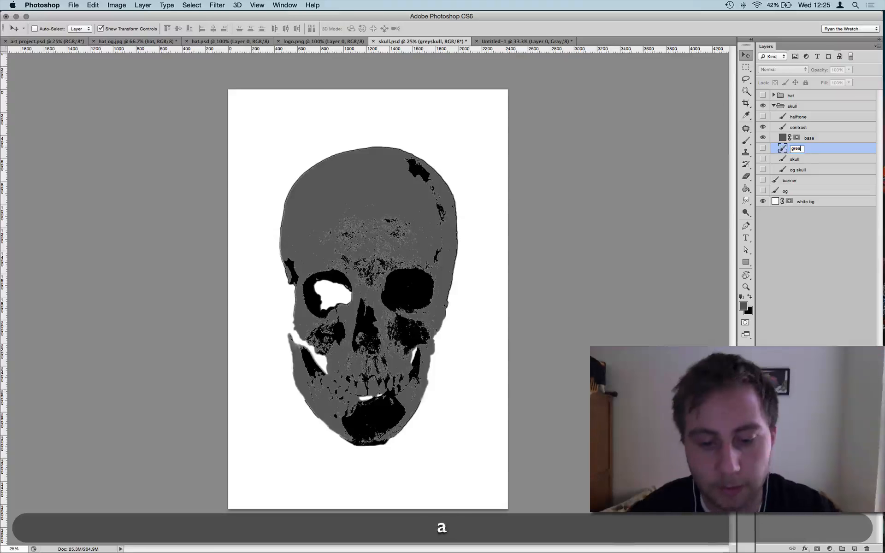
pyautogui.write('scale')
pyautogui.press('Return')
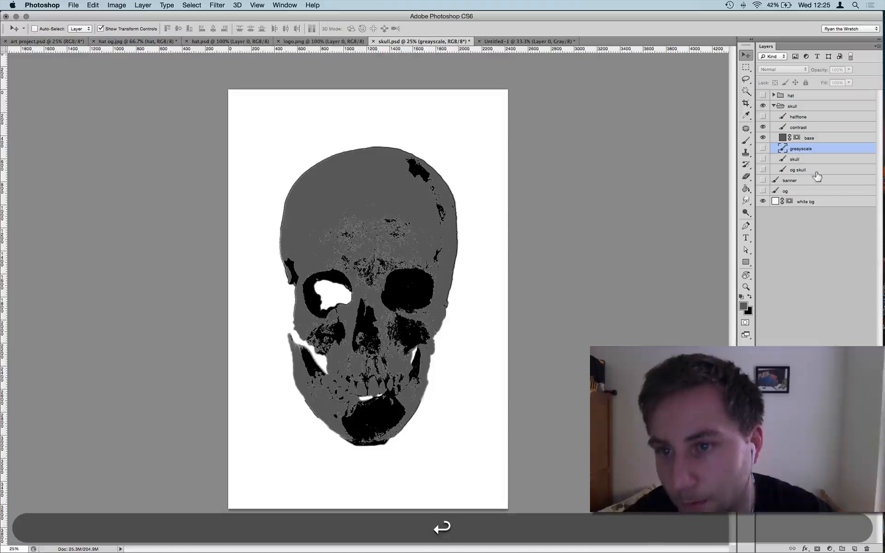
# Rename the skull layer inside the skull group as og
pyautogui.click(794, 158)
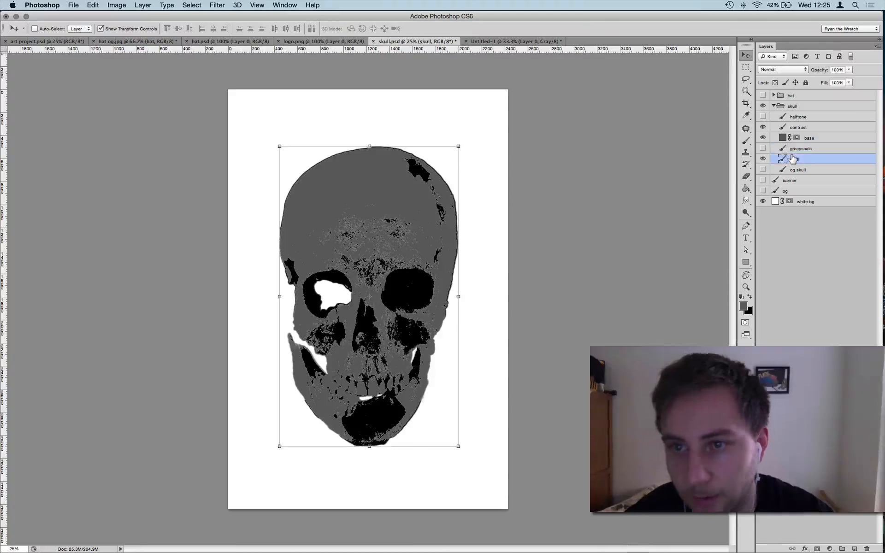
pyautogui.press('super+slash')
pyautogui.press('BackSpace')
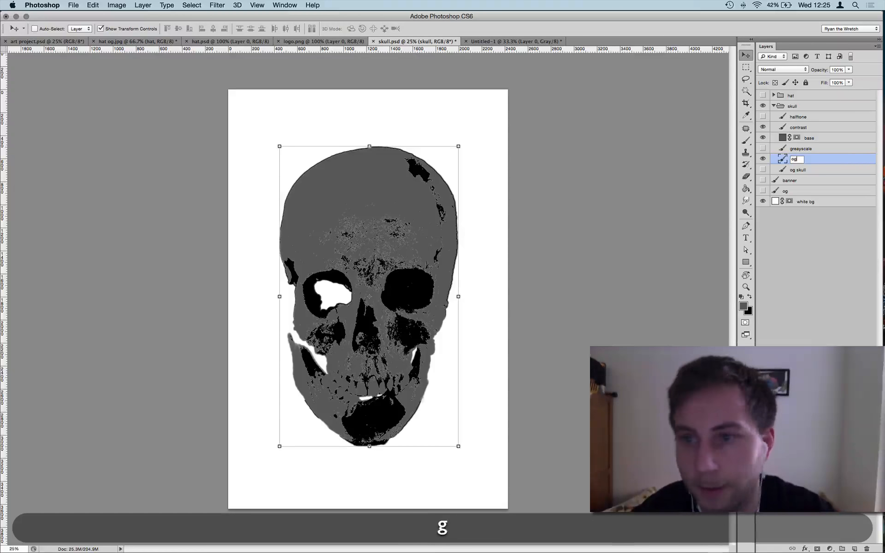
pyautogui.write('og')
pyautogui.press('Return')
# Delete the og skull layer and hide the og layer in the skull group
pyautogui.click(824, 170)
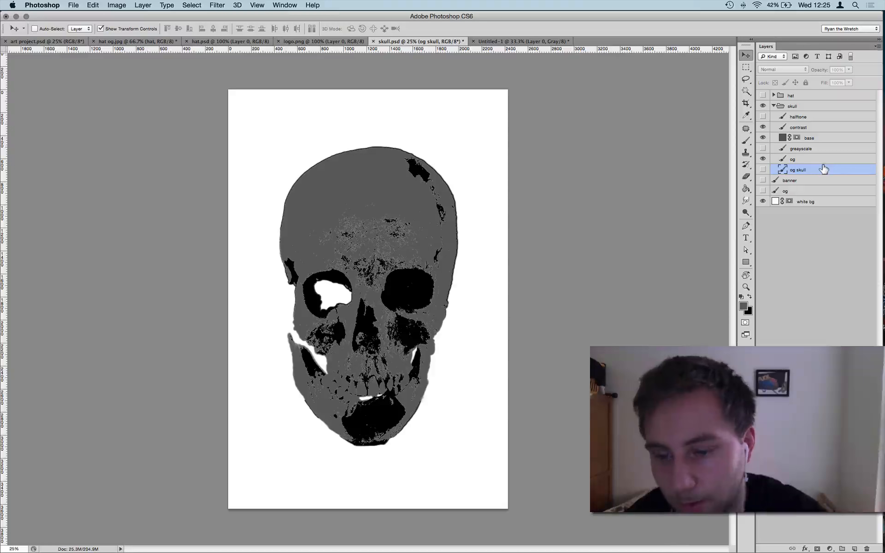
pyautogui.press('BackSpace')
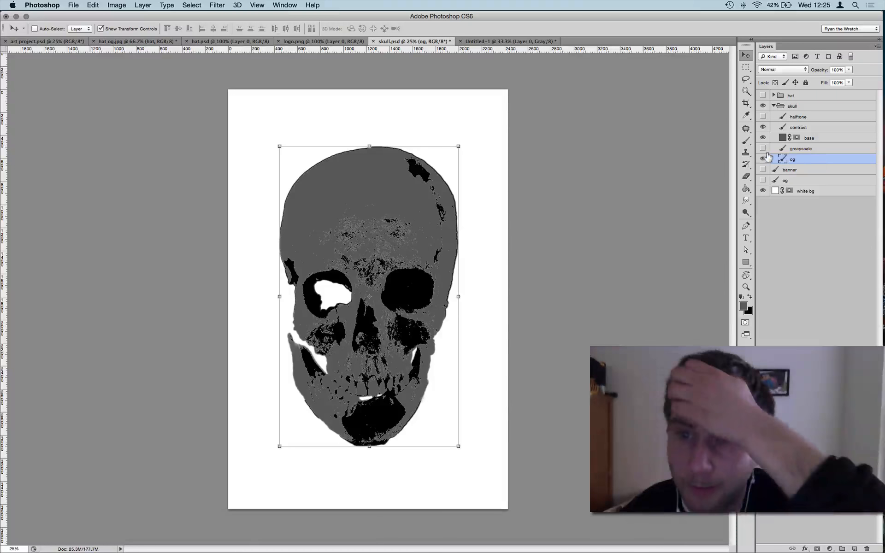
pyautogui.click(763, 159)
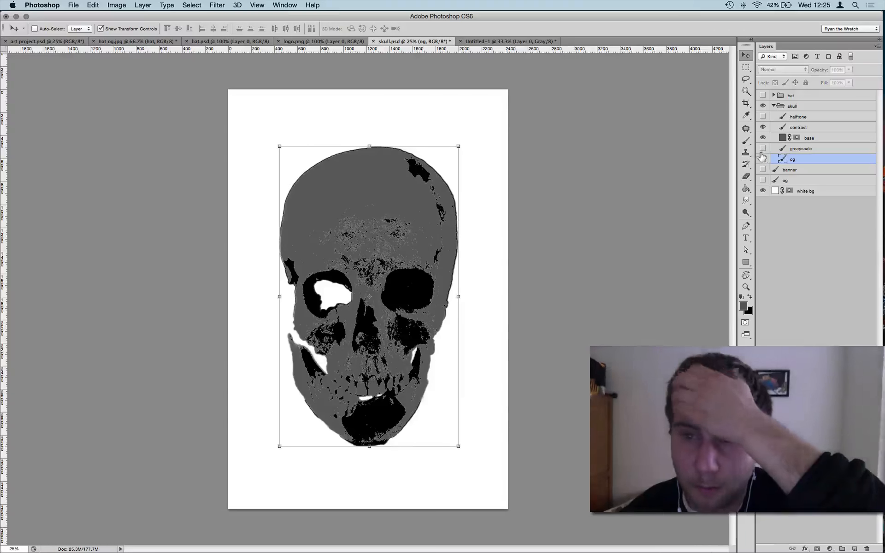
# Show the halftone layer instead of contrast, collapse the skull group, and make the hat group visible
pyautogui.click(763, 127)
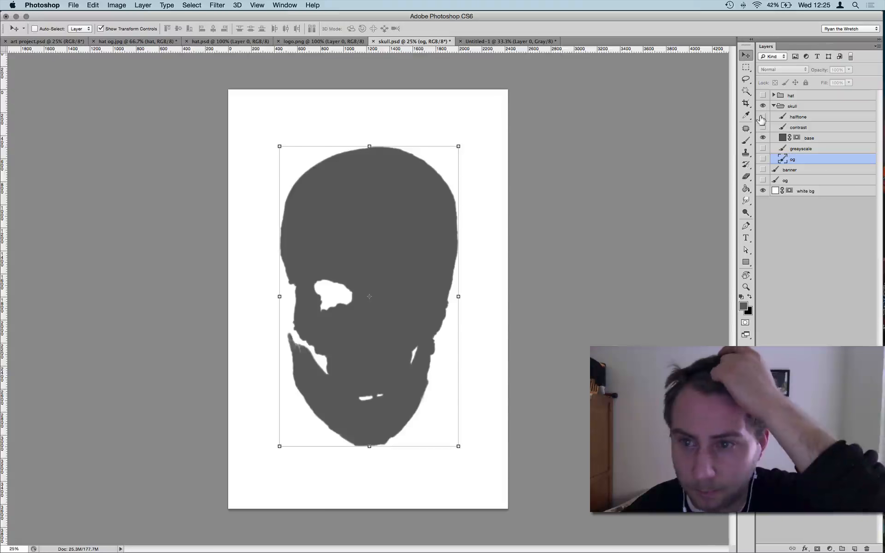
pyautogui.click(763, 116)
pyautogui.click(774, 105)
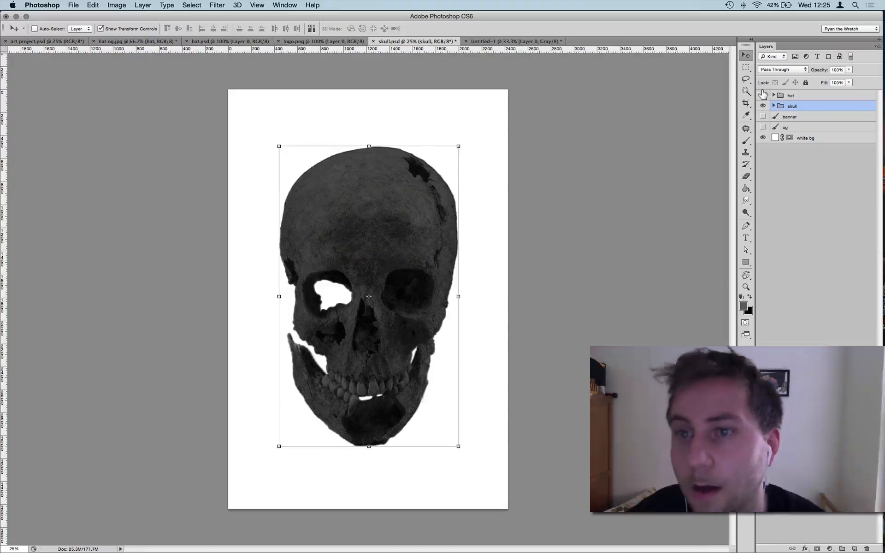
pyautogui.click(764, 95)
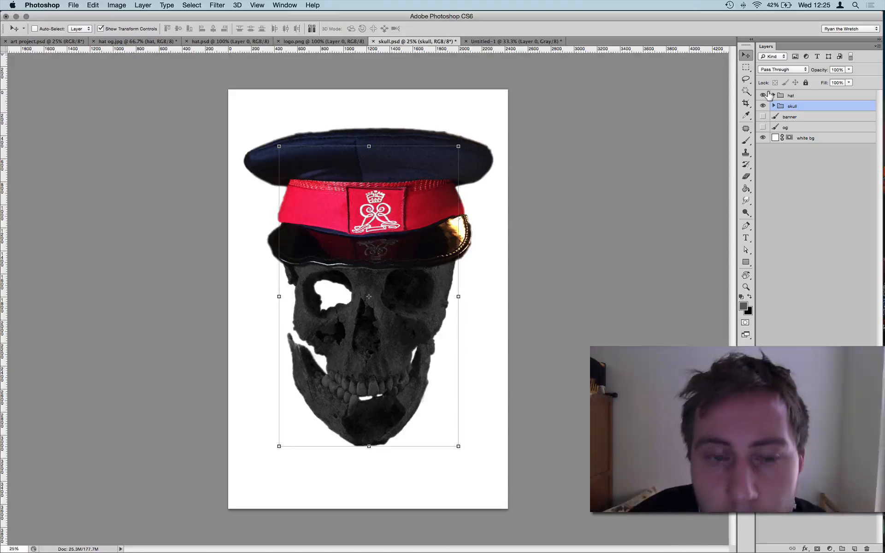
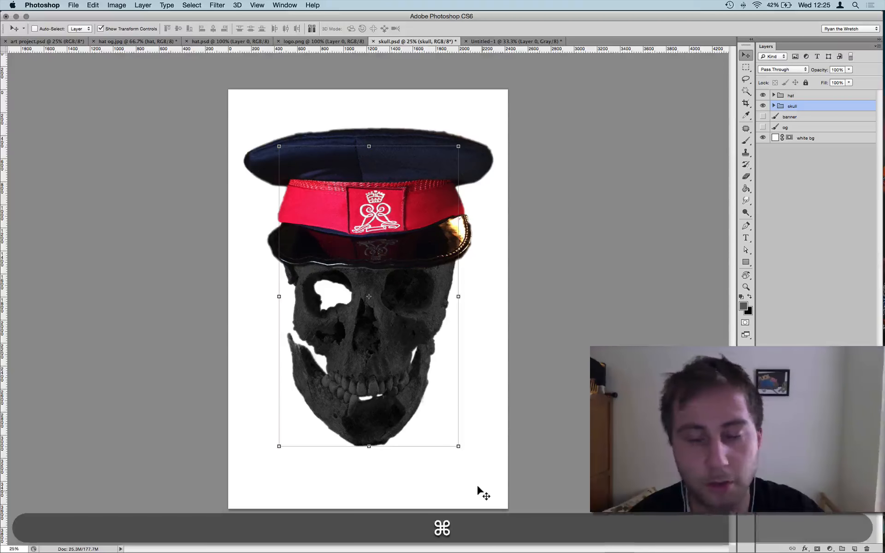
# Switch to Chrome, search Google Images for "registration mark silkscreen" in a new tab, and return to Photoshop
pyautogui.press('super+Tab')
pyautogui.press('super+Tab')
pyautogui.press('super+Tab')
pyautogui.press('super+Tab')
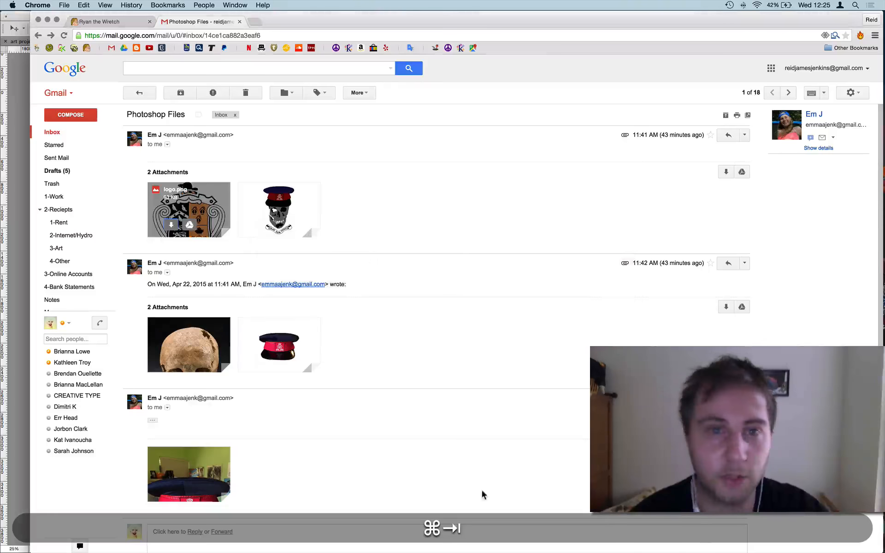
pyautogui.press('super+t')
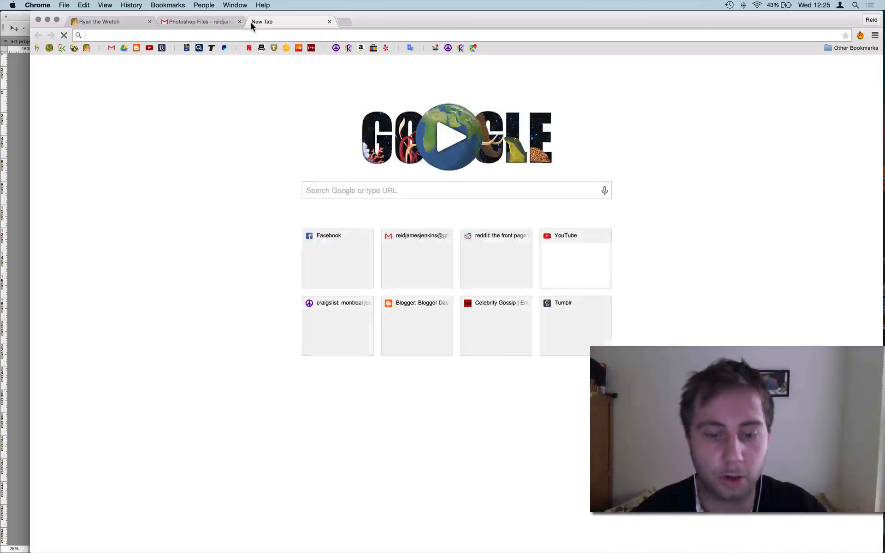
pyautogui.write('regis')
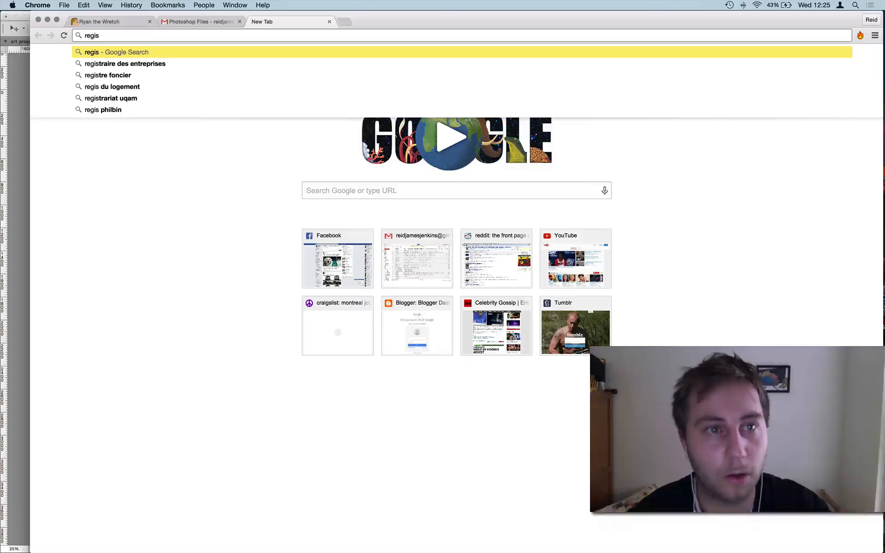
pyautogui.write('tration ma')
pyautogui.write('rk silsc')
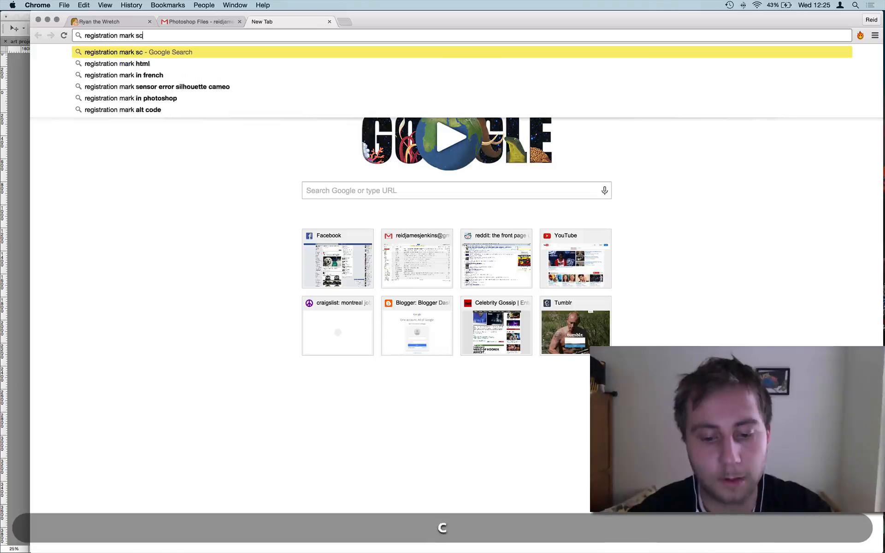
pyautogui.press('BackSpace')
pyautogui.write('ilsck')
pyautogui.press('BackSpace')
pyautogui.press('BackSpace')
pyautogui.press('BackSpace')
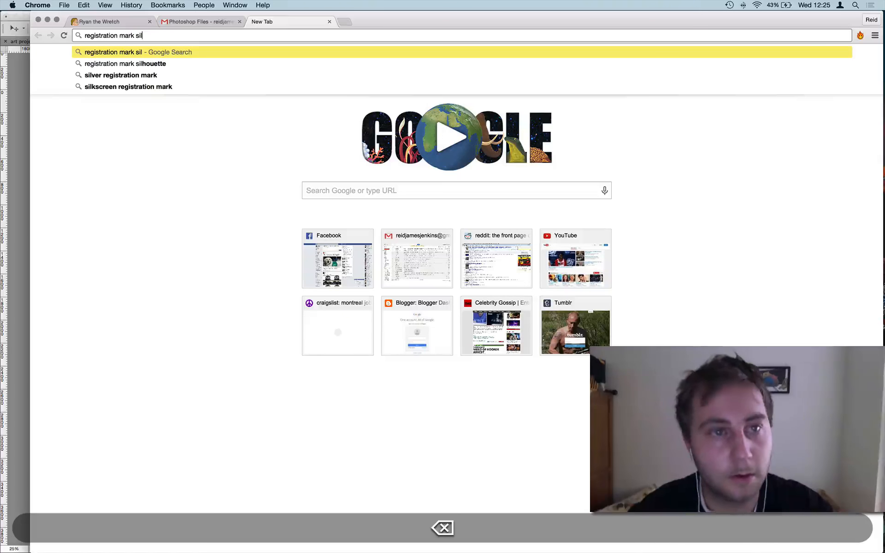
pyautogui.write('kscreen')
pyautogui.press('Return')
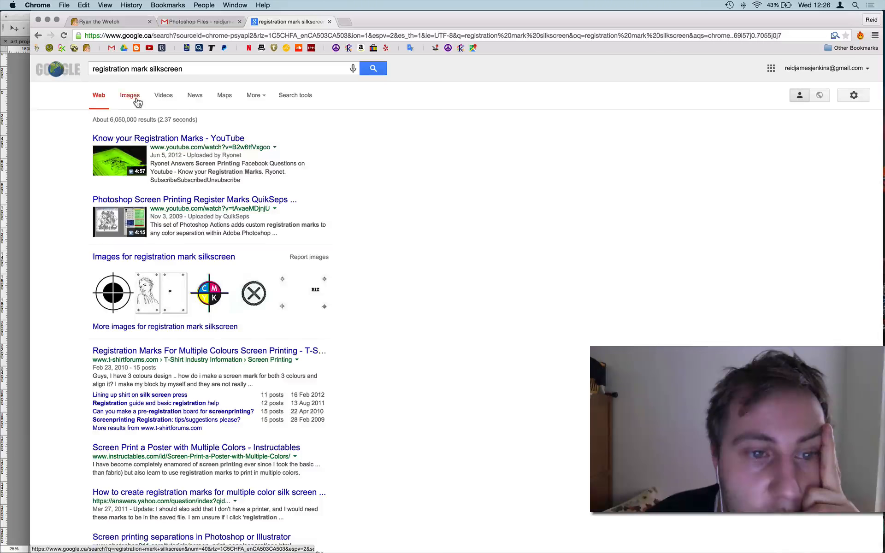
pyautogui.click(130, 95)
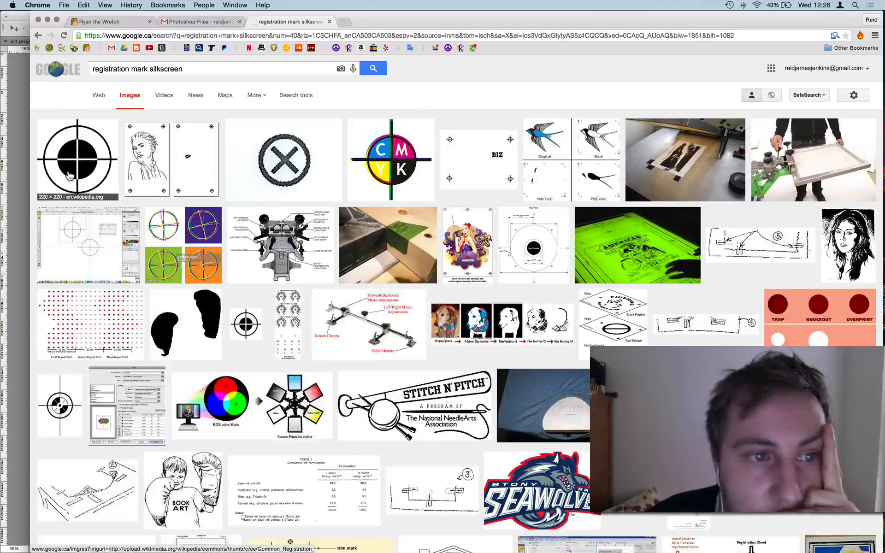
pyautogui.click(26, 161)
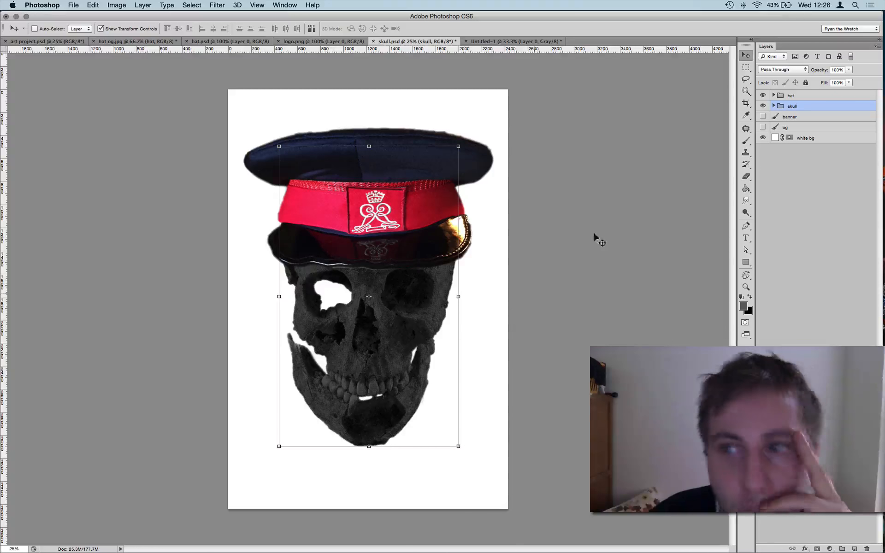
# Show the banner layer, expand the skull group, and hide the hat group
pyautogui.click(763, 116)
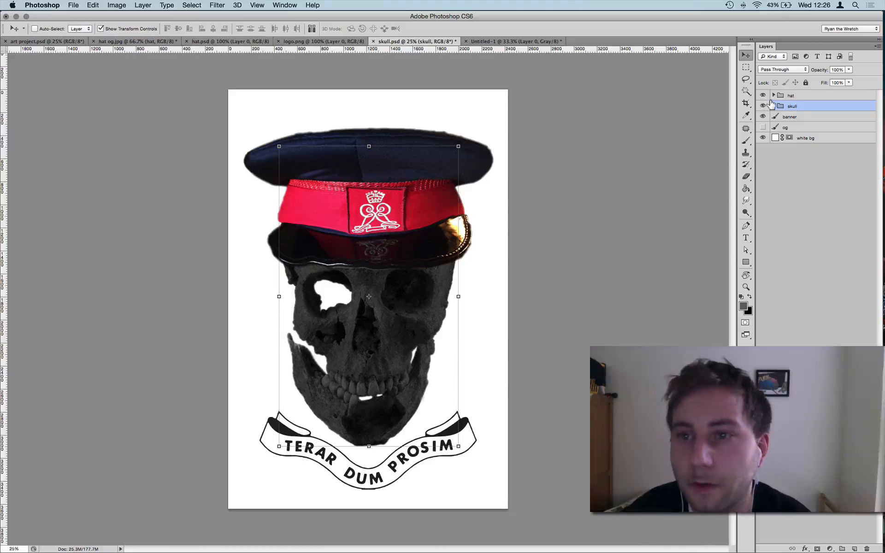
pyautogui.click(773, 106)
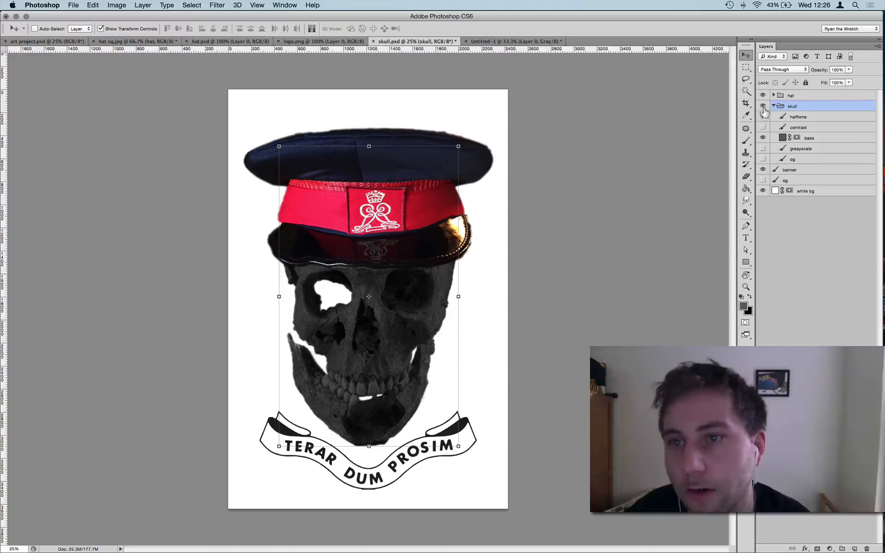
pyautogui.click(774, 106)
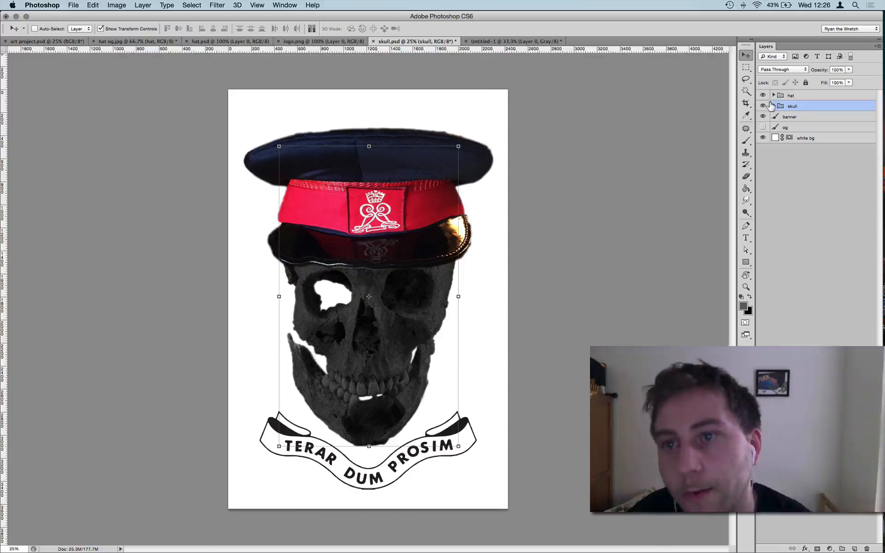
pyautogui.click(774, 106)
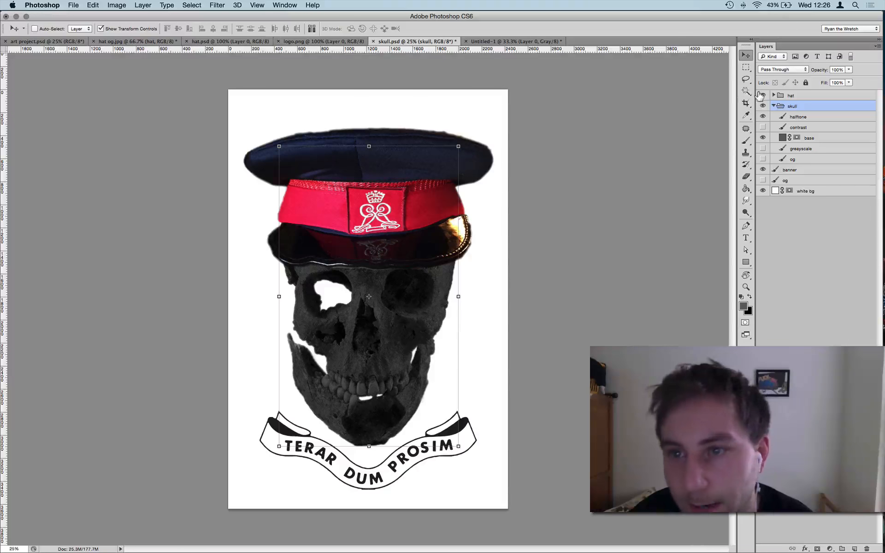
pyautogui.click(762, 95)
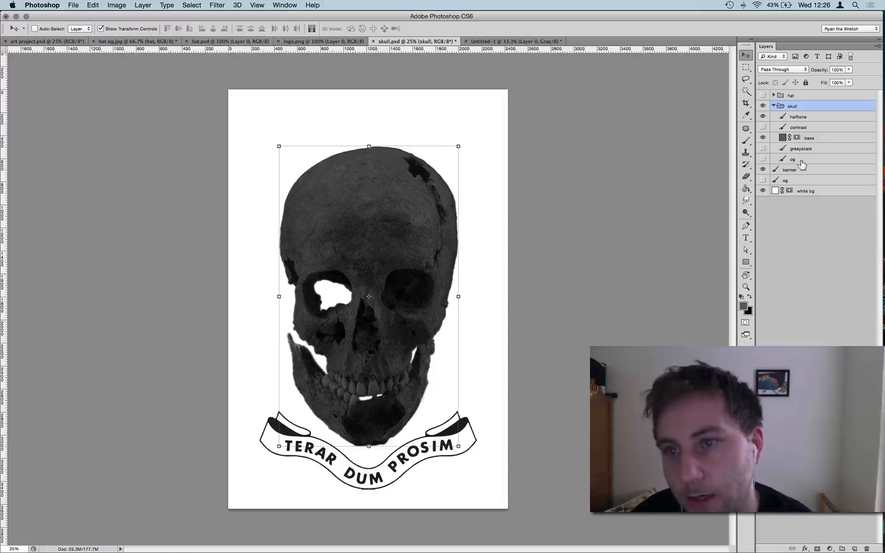
# Duplicate the banner layer and move the copy to the top of the layer stack, above the hat group
pyautogui.click(793, 170)
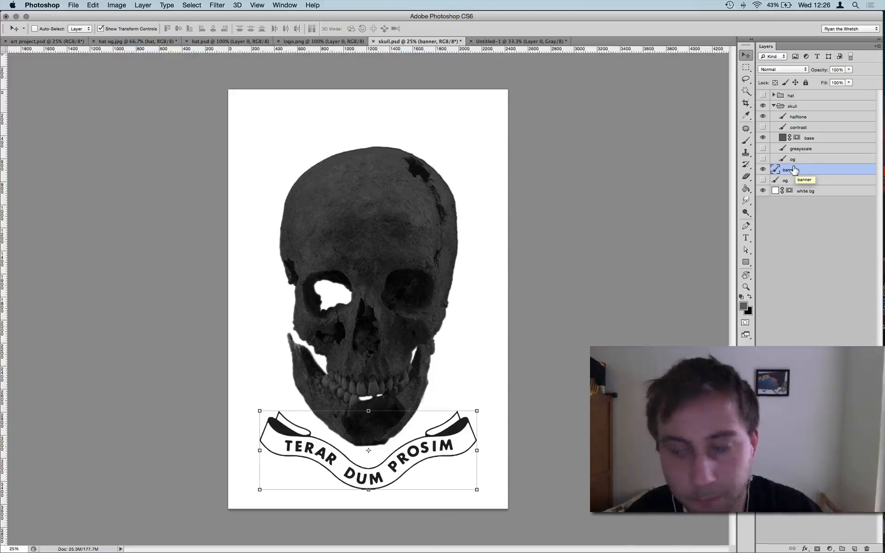
pyautogui.press('super')
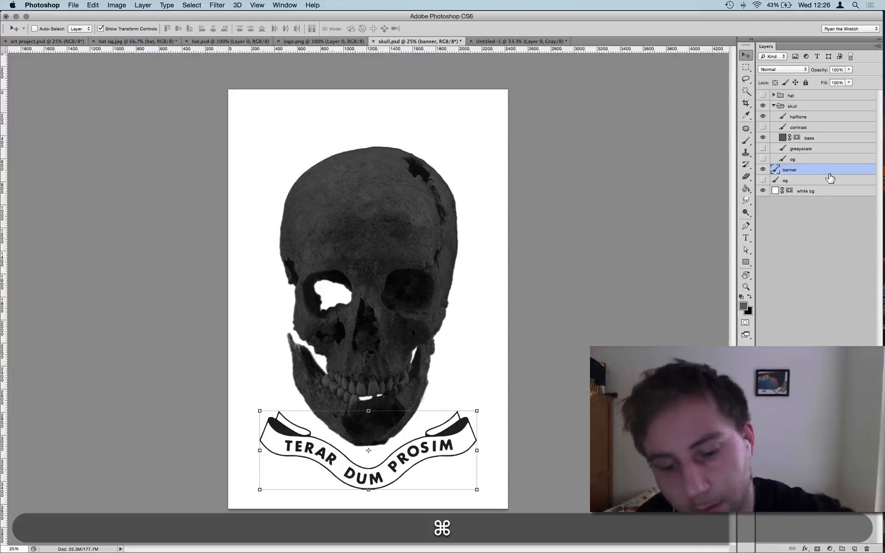
pyautogui.press('super+j')
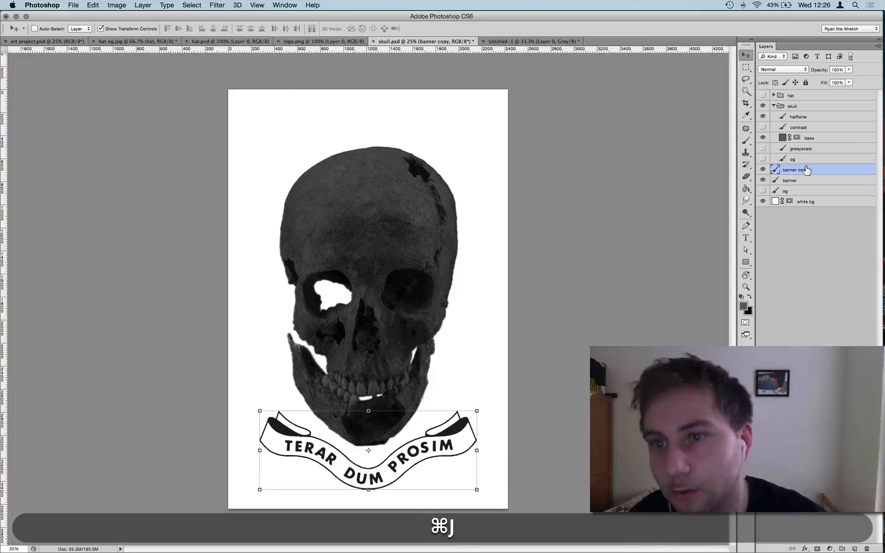
pyautogui.moveTo(806, 170); pyautogui.dragTo(812, 93)
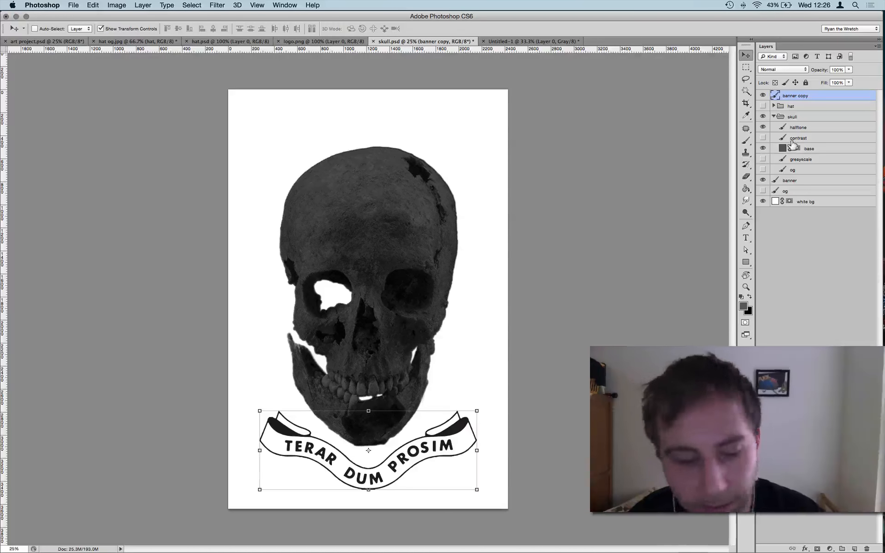
# Duplicate the halftone layer and move the copy out of the skull group, directly beneath the banner copy
pyautogui.click(797, 127)
pyautogui.press('super+j')
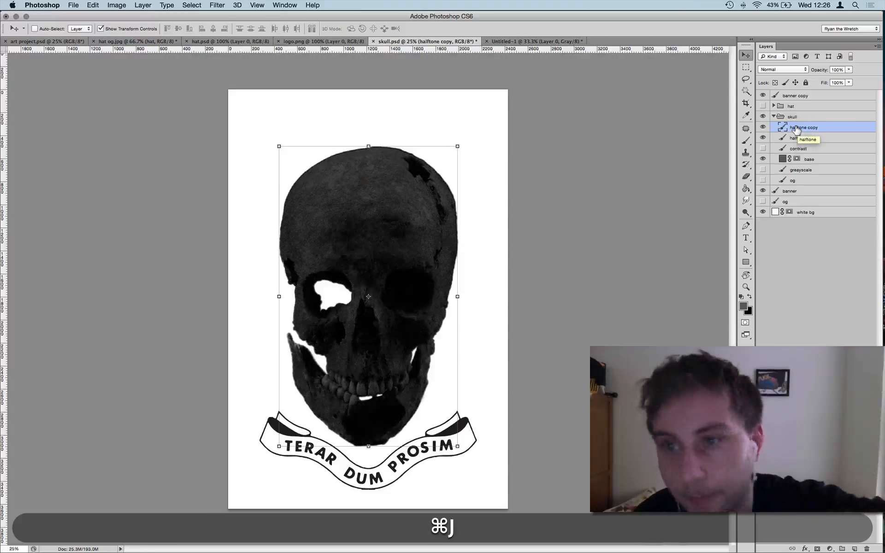
pyautogui.moveTo(799, 130); pyautogui.dragTo(782, 121)
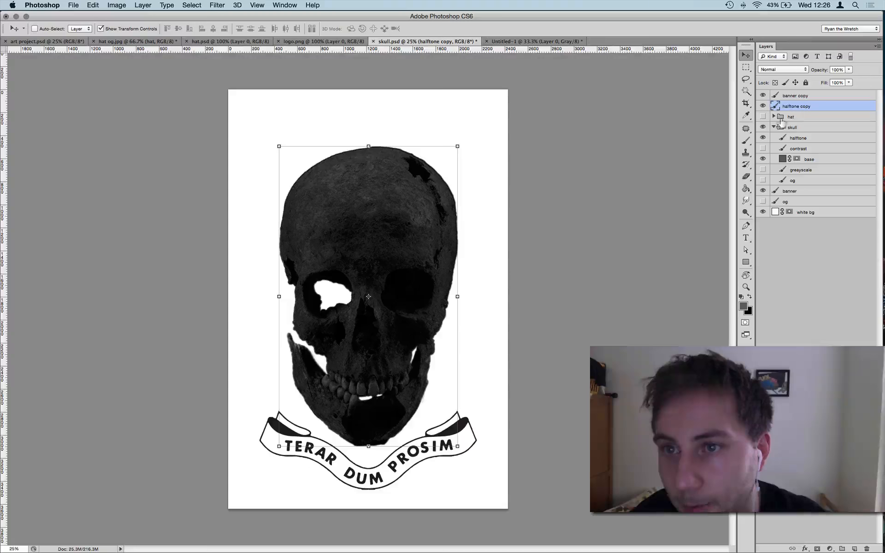
# Hide the skull group and merge the banner copy and halftone copy layers into one layer
pyautogui.click(776, 127)
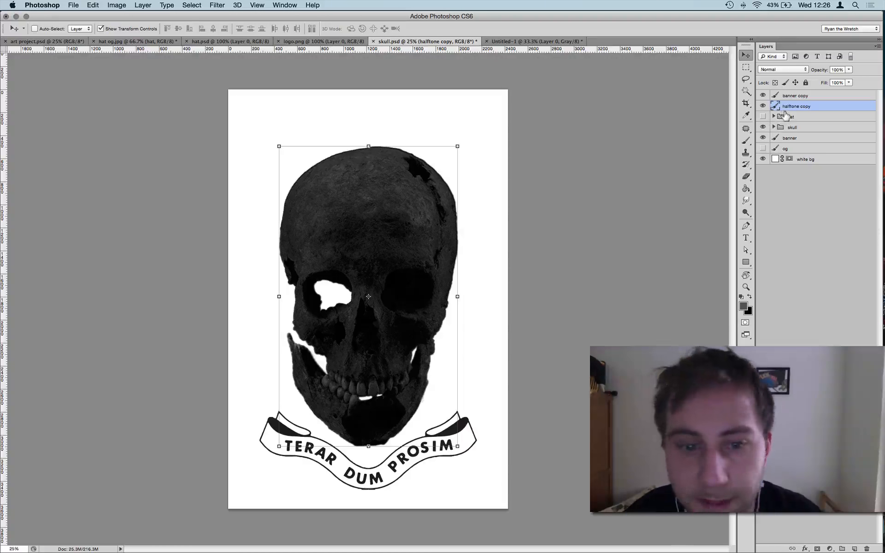
pyautogui.click(774, 127)
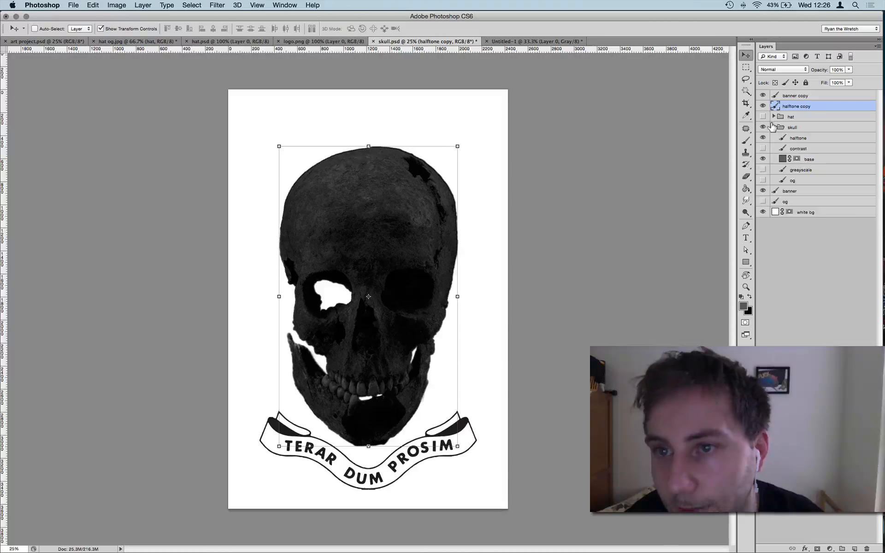
pyautogui.click(774, 127)
pyautogui.click(763, 127)
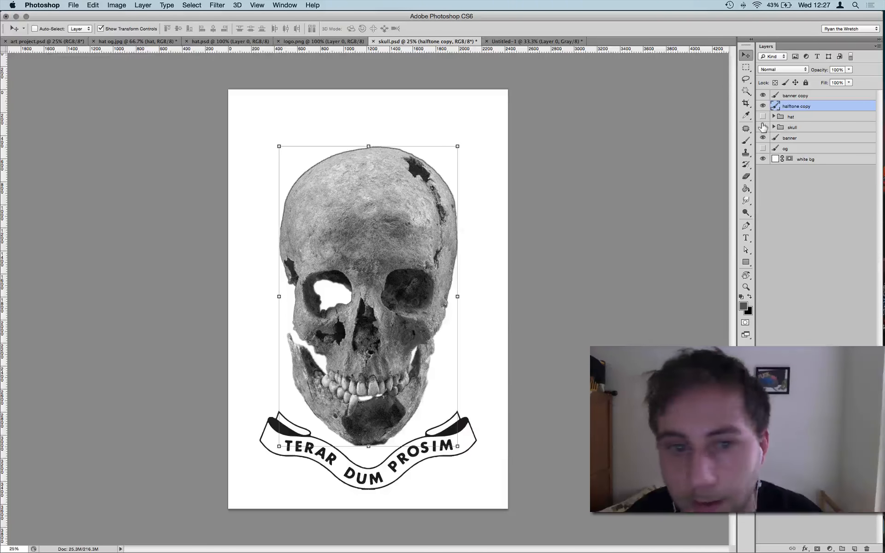
pyautogui.keyDown('shift'); pyautogui.click(801, 96); pyautogui.keyUp('shift')
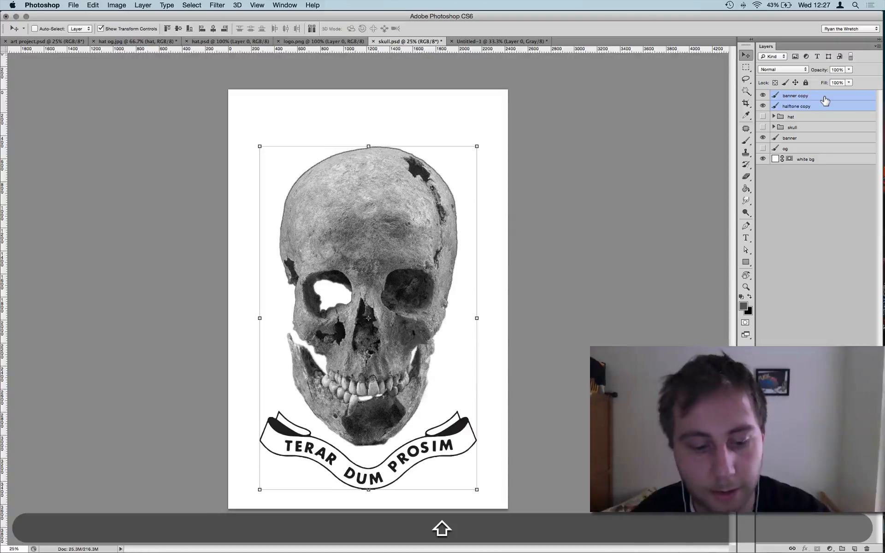
pyautogui.press('super+e')
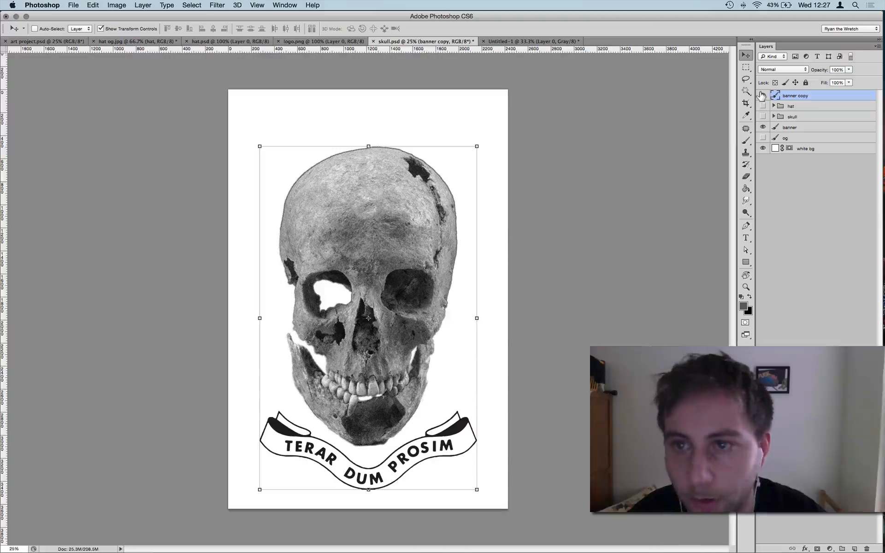
# Check the merged banner copy layer by toggling its visibility, hide the original banner layer, and leave the merged layer visible
pyautogui.click(763, 96)
pyautogui.click(762, 96)
pyautogui.click(763, 96)
pyautogui.click(763, 96)
pyautogui.click(763, 128)
pyautogui.click(761, 95)
pyautogui.click(762, 96)
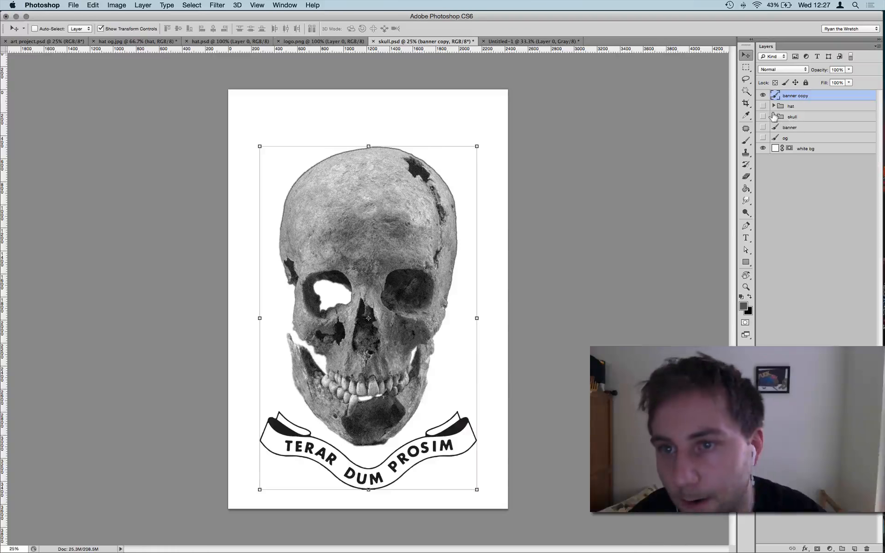
# Show the skull group, keep its base layer visible, hide its halftone layer, and collapse the group
pyautogui.click(774, 117)
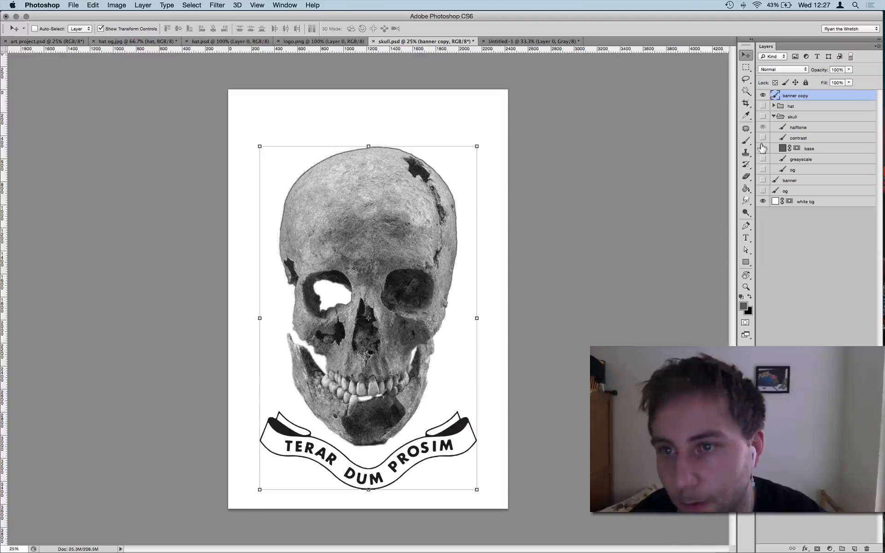
pyautogui.click(763, 116)
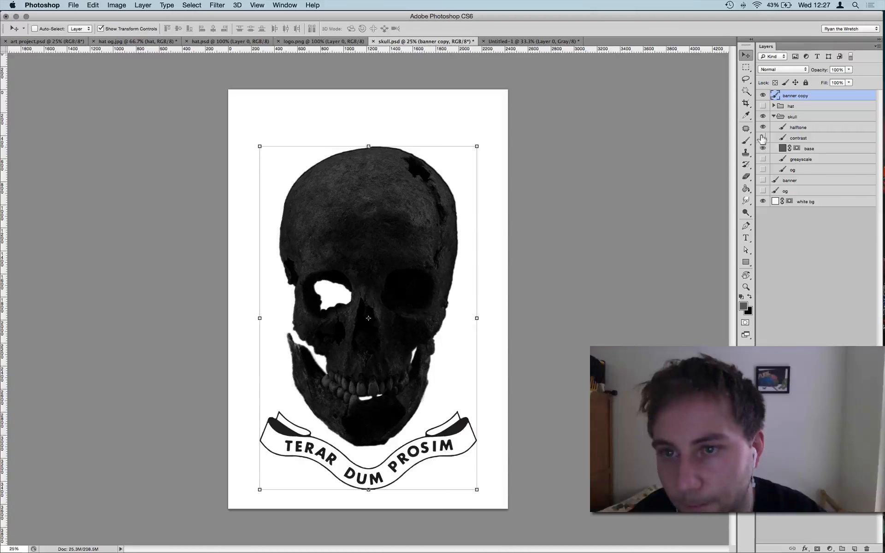
pyautogui.click(763, 148)
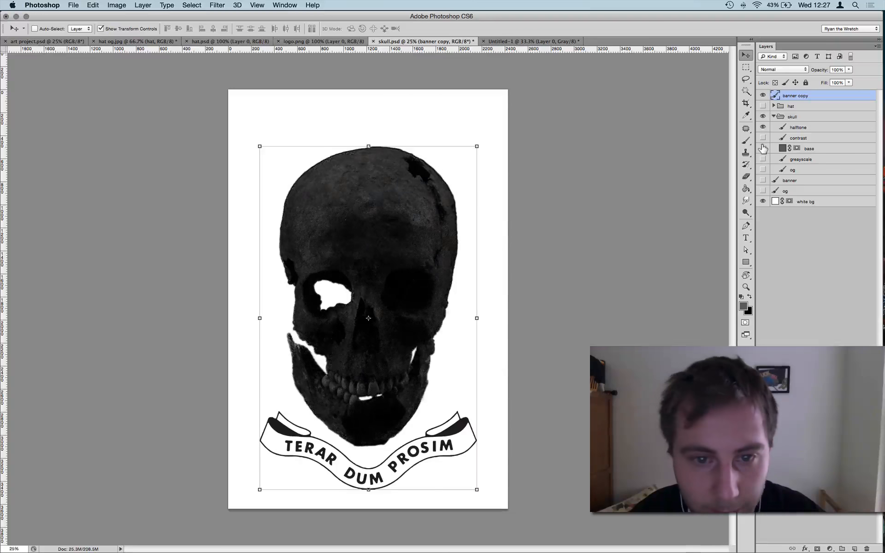
pyautogui.click(763, 149)
pyautogui.click(763, 149)
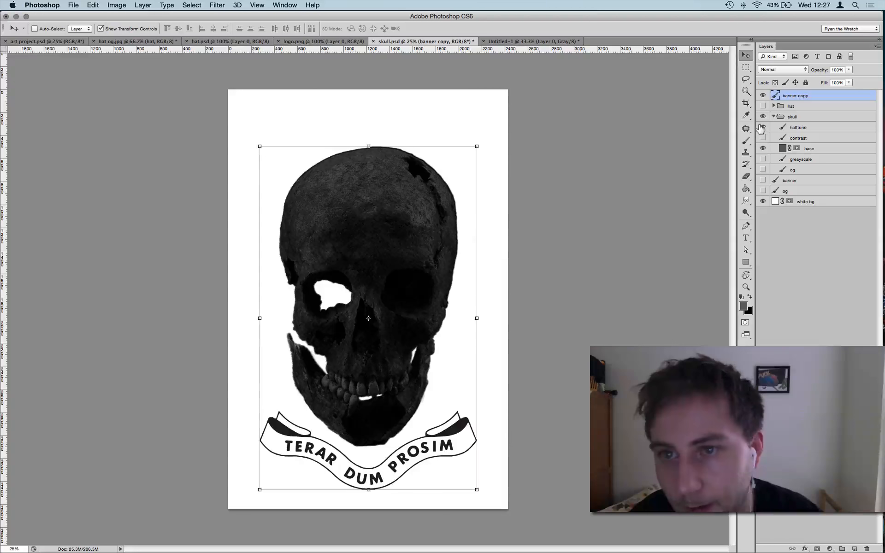
pyautogui.click(763, 128)
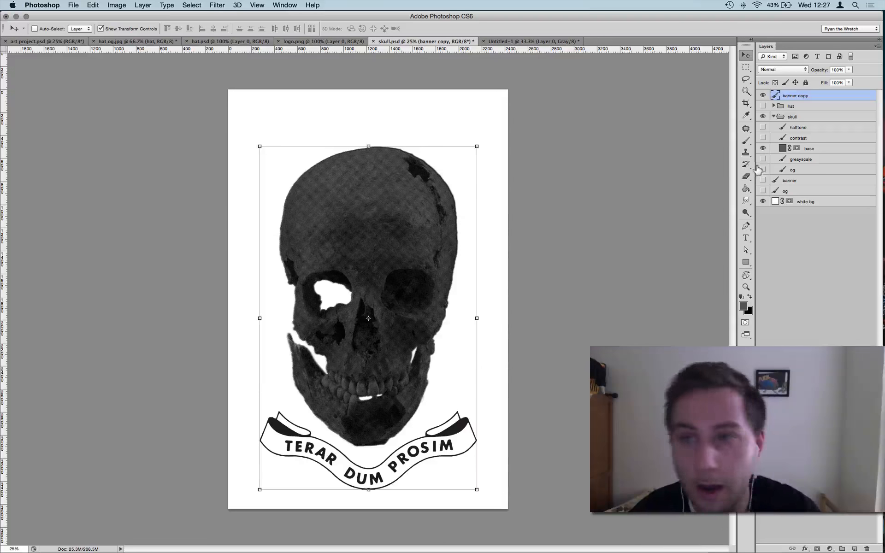
pyautogui.click(774, 117)
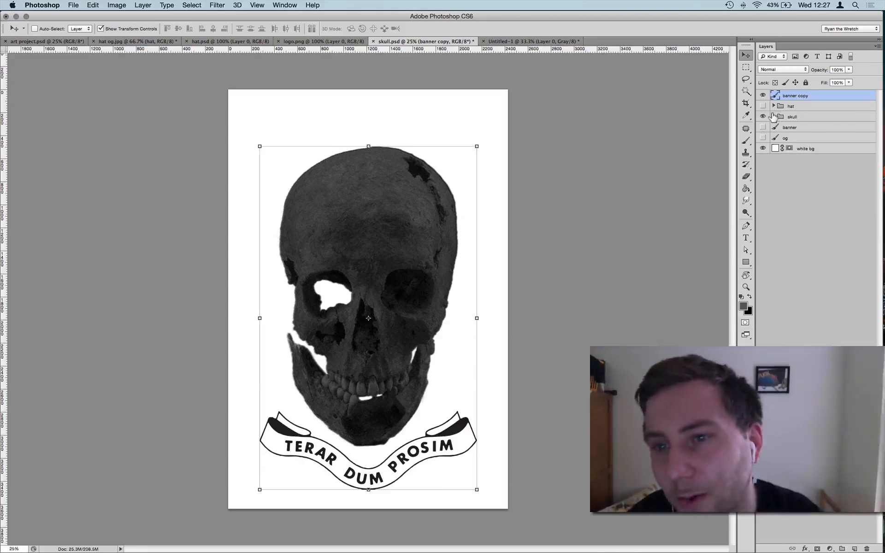
# Rename the merged banner copy layer as black
pyautogui.doubleClick(802, 96)
pyautogui.write('black')
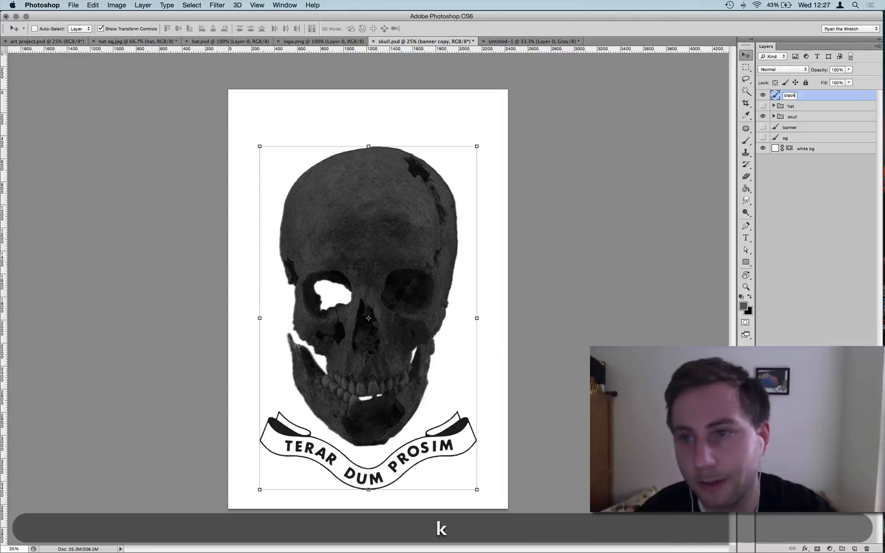
pyautogui.press('Return')
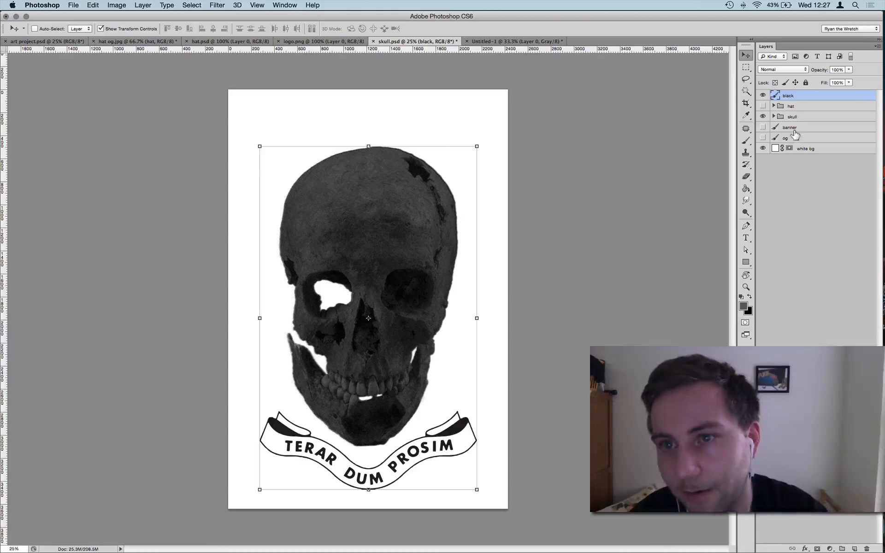
# Display the full-colour artwork by hiding the black and base layers and showing the hat group, the skull's og layer and the banner
pyautogui.click(763, 96)
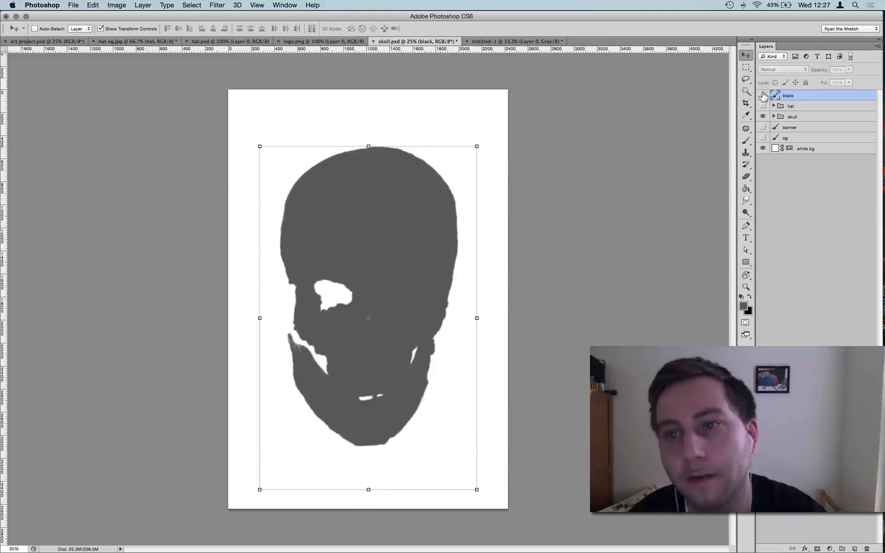
pyautogui.moveTo(764, 102); pyautogui.dragTo(764, 112)
pyautogui.click(763, 106)
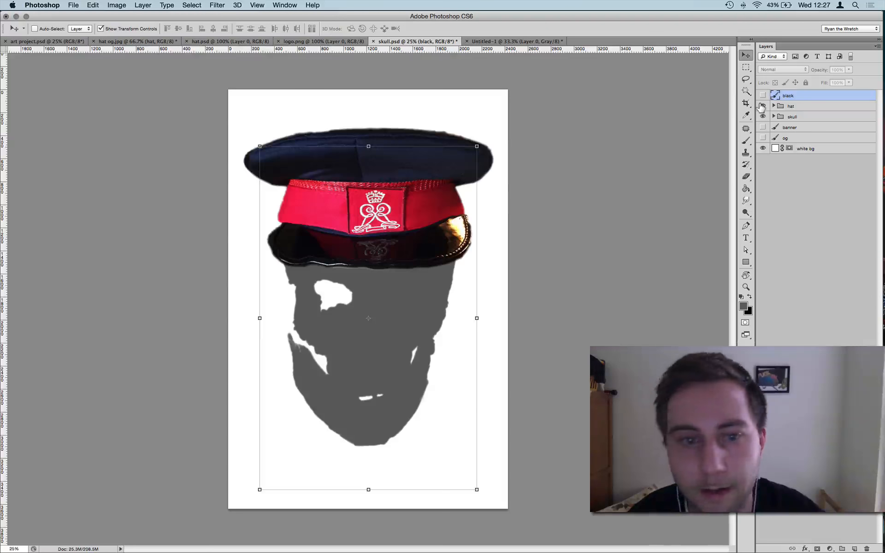
pyautogui.click(774, 117)
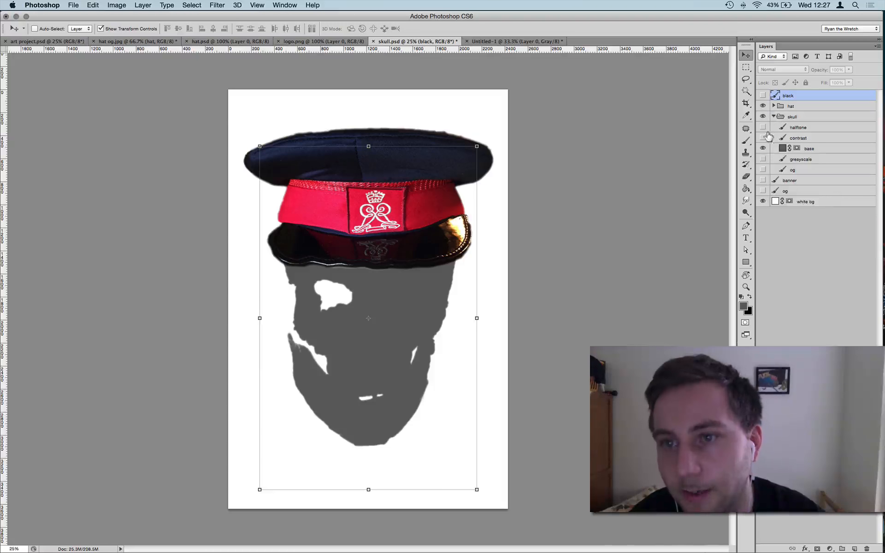
pyautogui.click(763, 148)
pyautogui.click(763, 169)
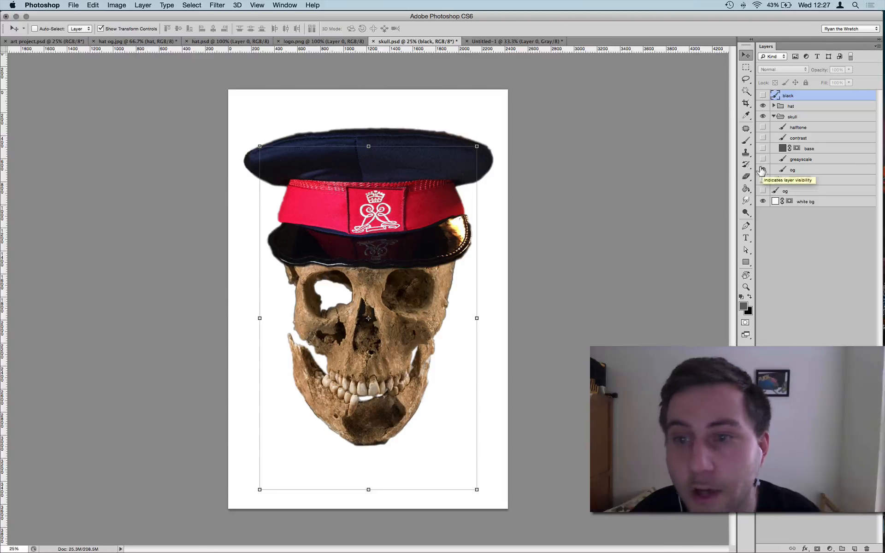
pyautogui.click(762, 180)
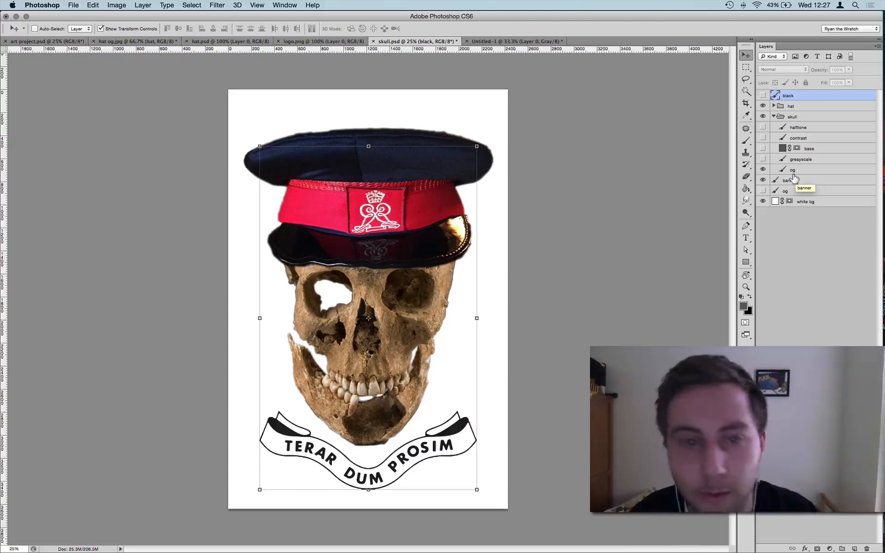
# Duplicate the banner layer, the skull group's og layer and the hat2 layer
pyautogui.click(794, 179)
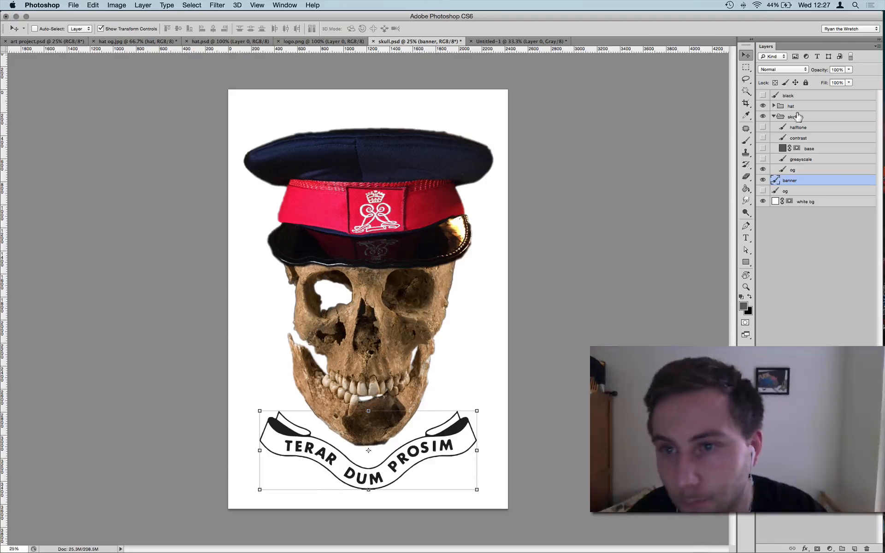
pyautogui.press('super+j')
pyautogui.click(801, 170)
pyautogui.press('super+j')
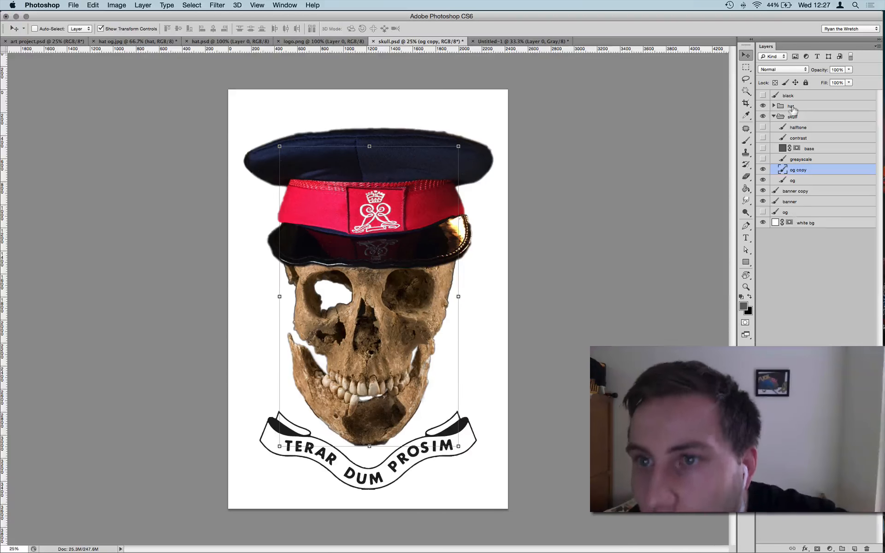
pyautogui.click(774, 106)
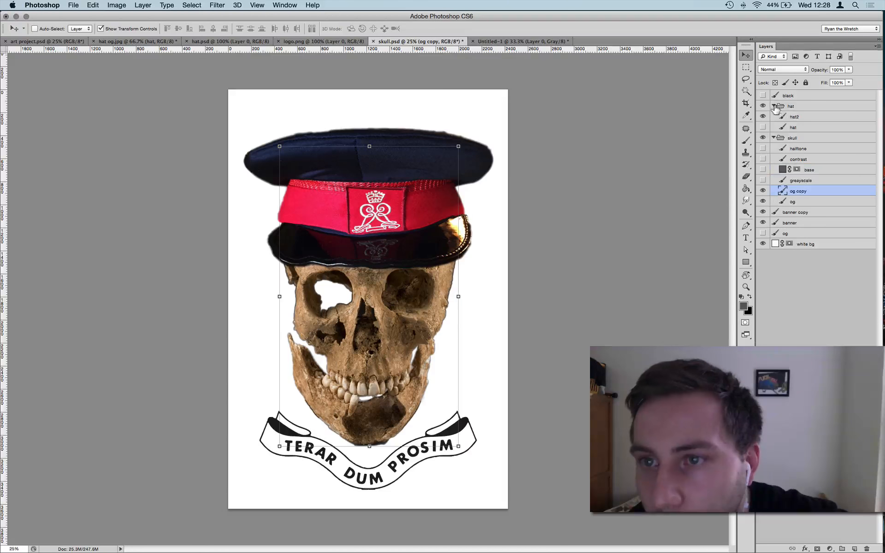
pyautogui.click(797, 117)
pyautogui.press('super+j')
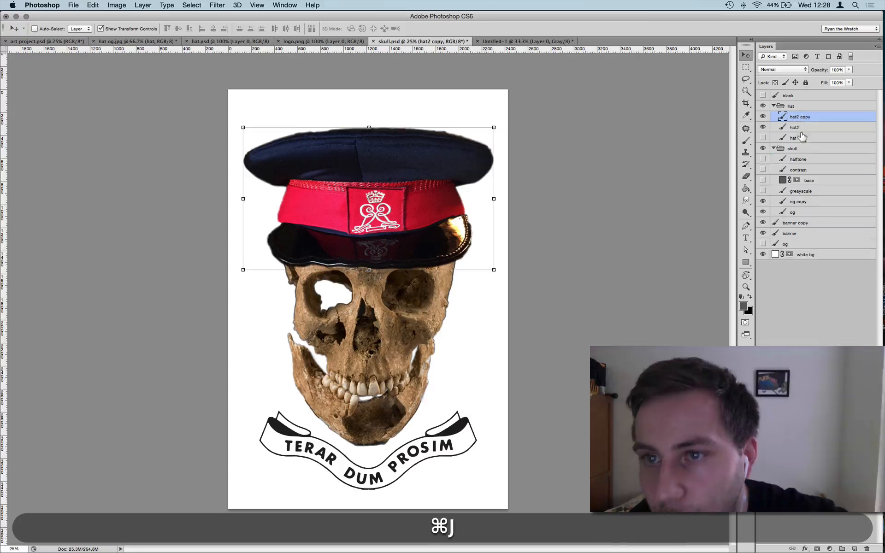
# Move the hat2, og and banner copies together out of their places to directly beneath the black layer
pyautogui.click(809, 203)
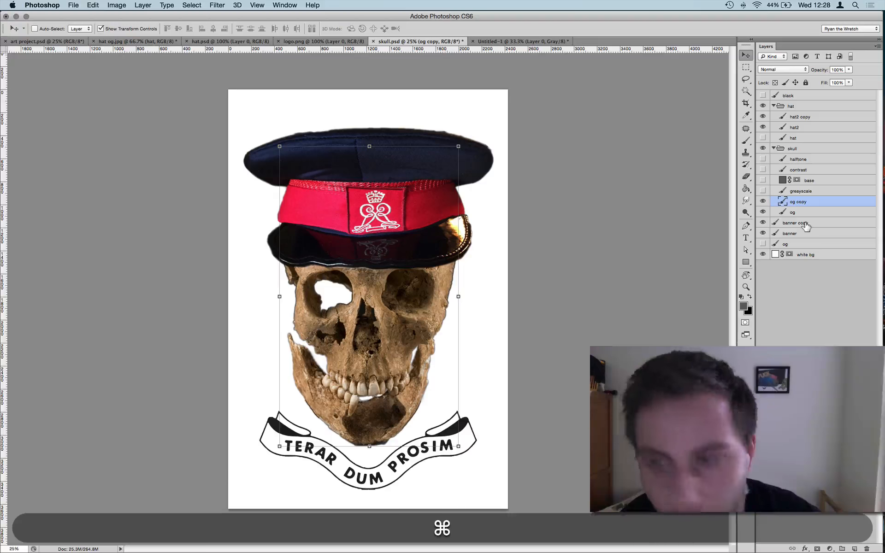
pyautogui.keyDown('super'); pyautogui.click(805, 224); pyautogui.keyUp('super')
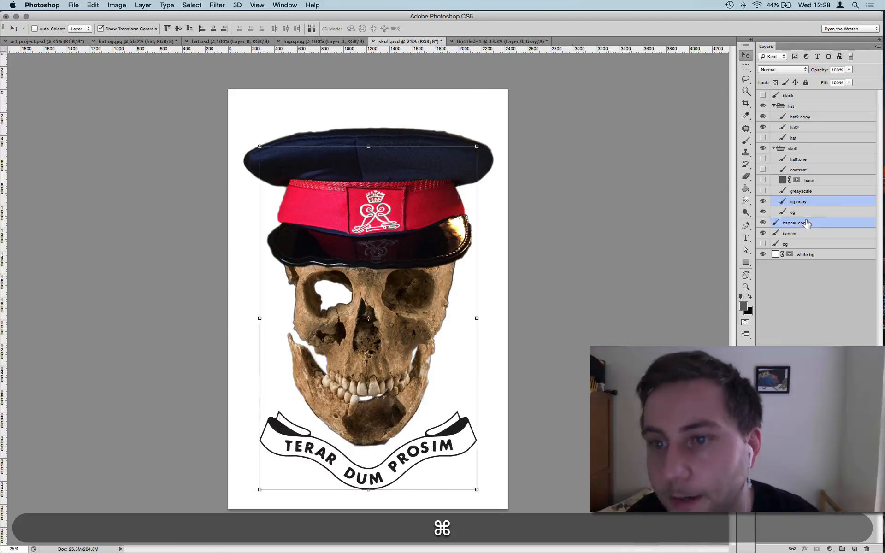
pyautogui.keyDown('super'); pyautogui.click(803, 117); pyautogui.keyUp('super')
pyautogui.moveTo(802, 117); pyautogui.dragTo(807, 101)
pyautogui.rightClick(809, 115)
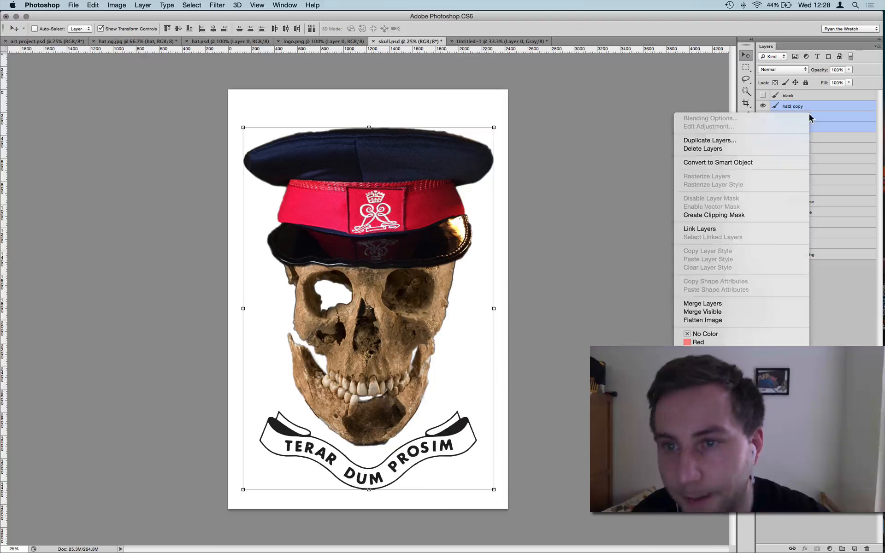
pyautogui.click(821, 295)
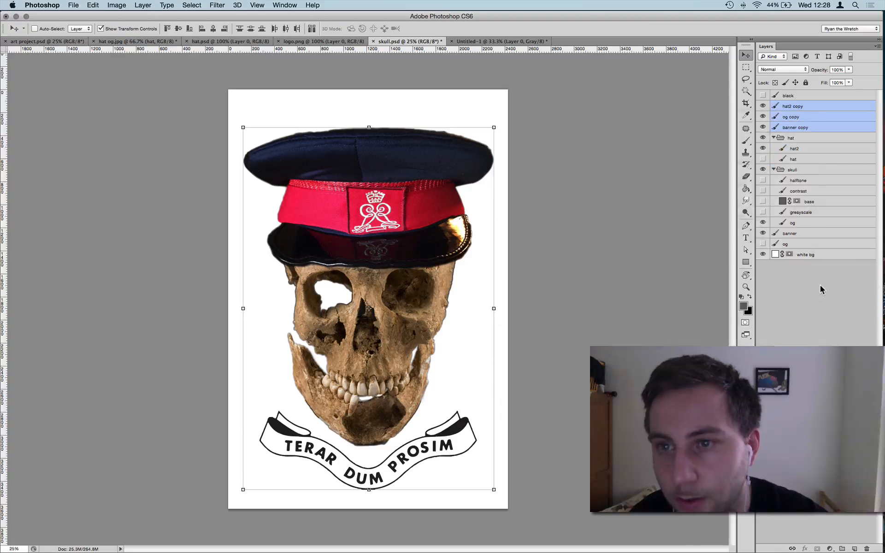
# Merge the three copied layers into a single layer named flattened and hide it
pyautogui.press('super+e')
pyautogui.press('super+slash')
pyautogui.write('fla')
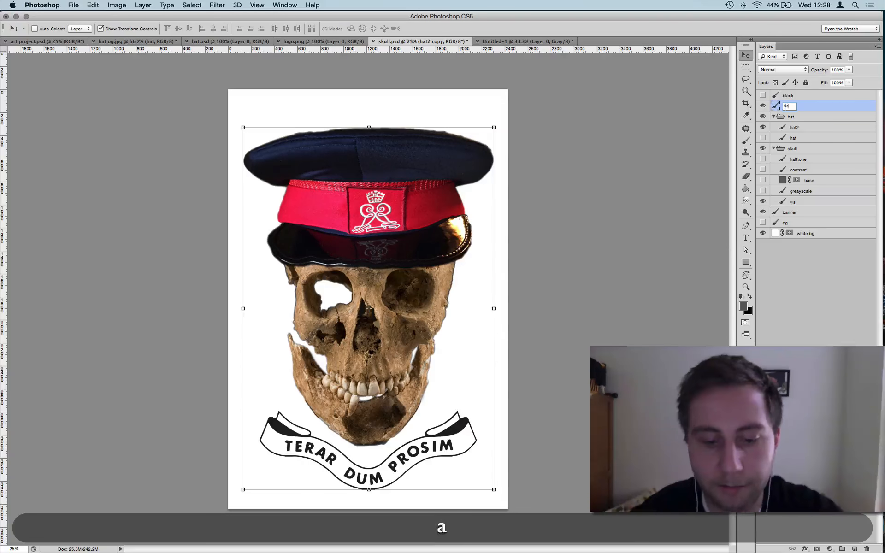
pyautogui.write('ttened')
pyautogui.press('Return')
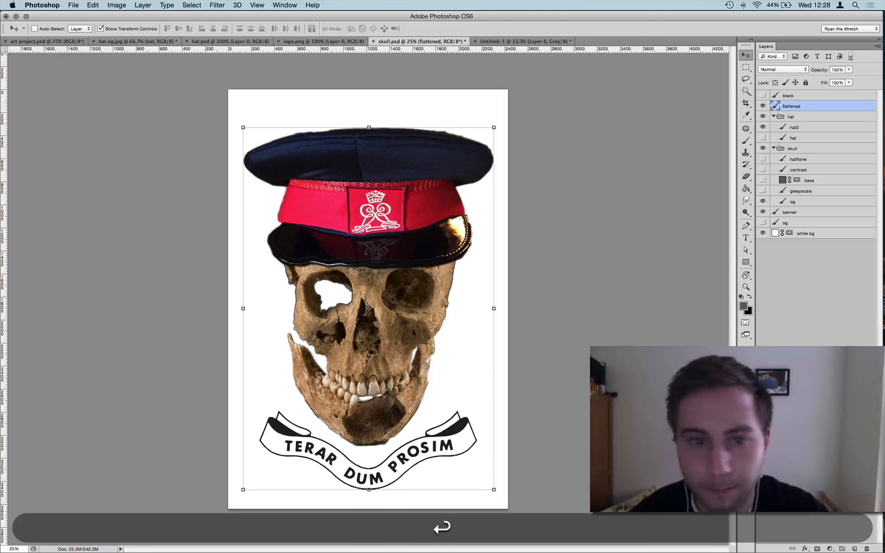
pyautogui.click(763, 106)
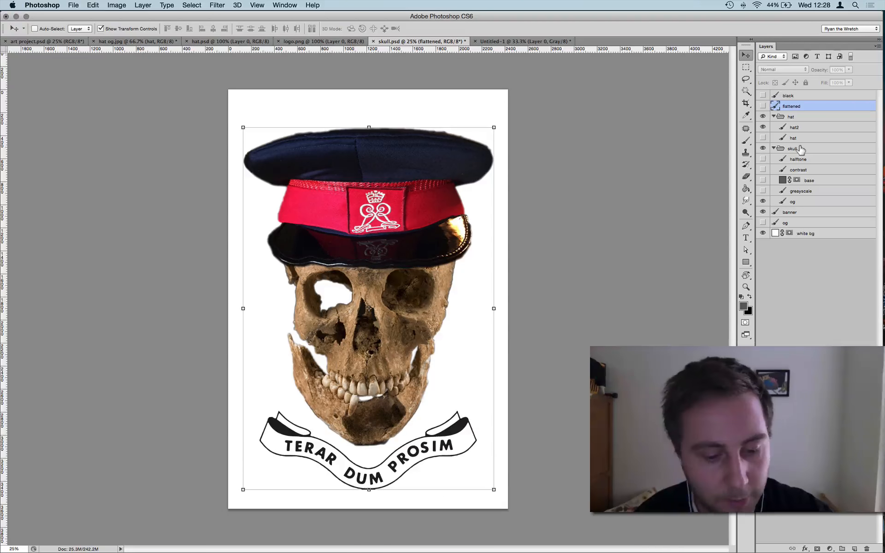
pyautogui.click(140, 6)
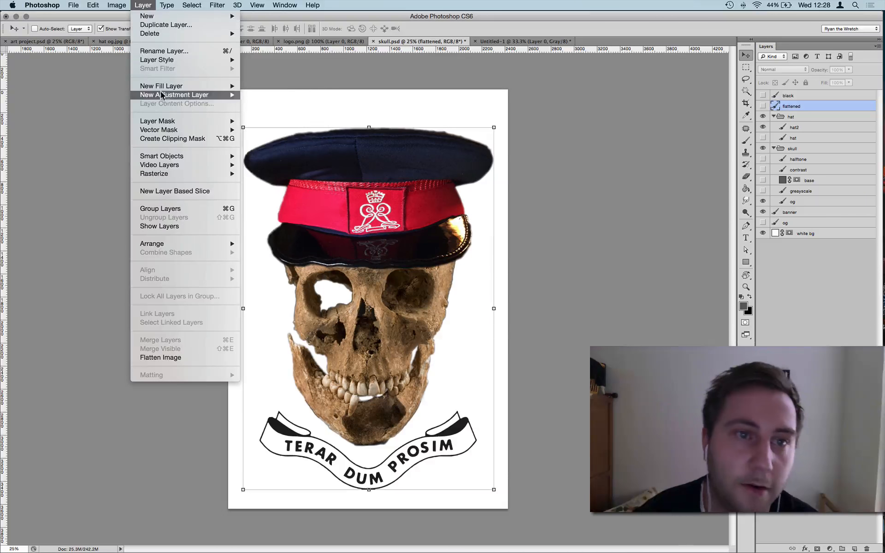
pyautogui.click(57, 149)
pyautogui.click(143, 4)
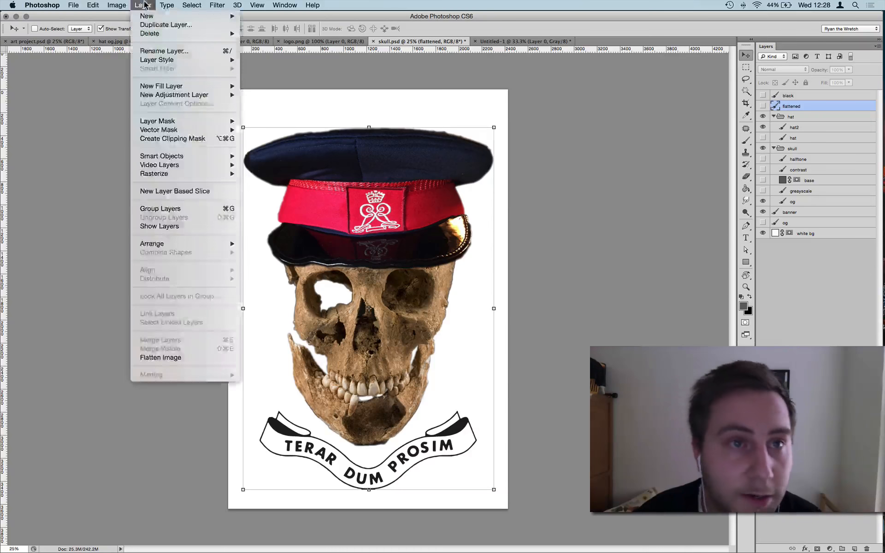
pyautogui.click(94, 307)
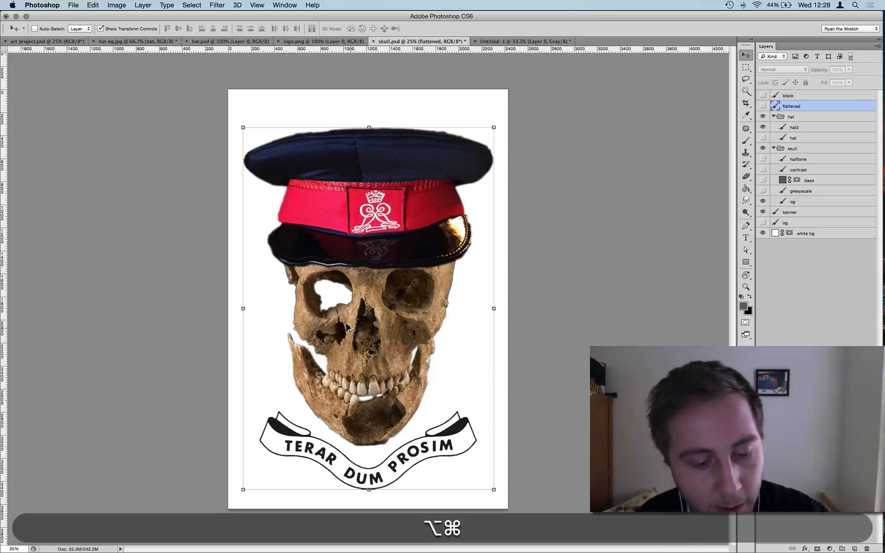
# Stamp all visible layers, including the white bg, into a new merged layer above the skull group's og layer
pyautogui.press('alt+shift+super+e')
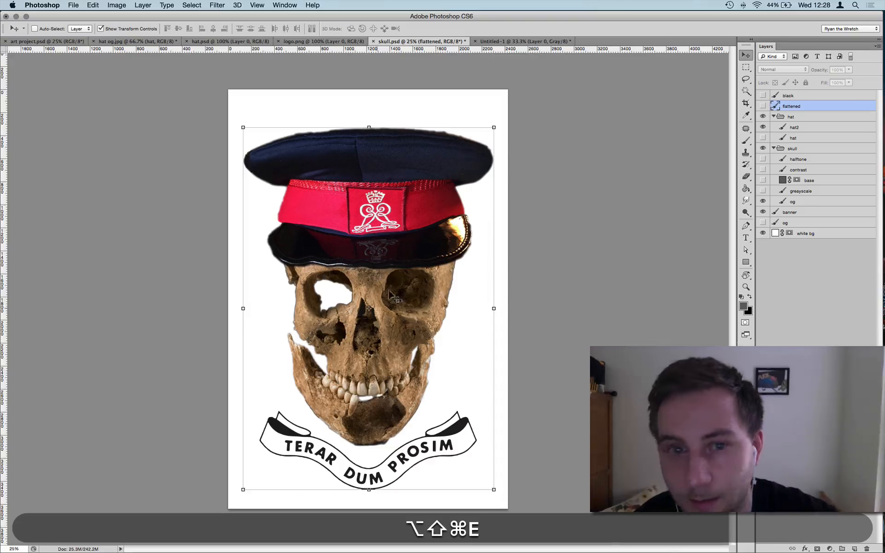
pyautogui.click(817, 168)
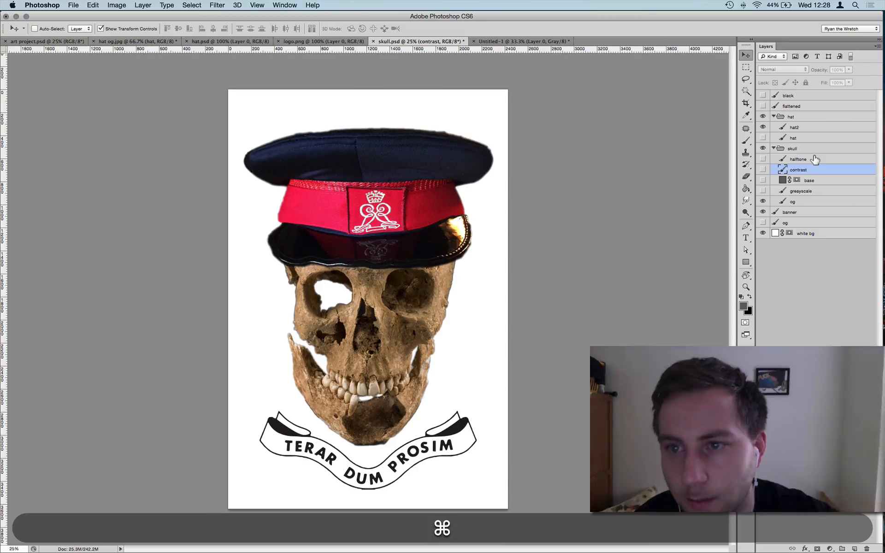
pyautogui.press('alt+shift+super+e')
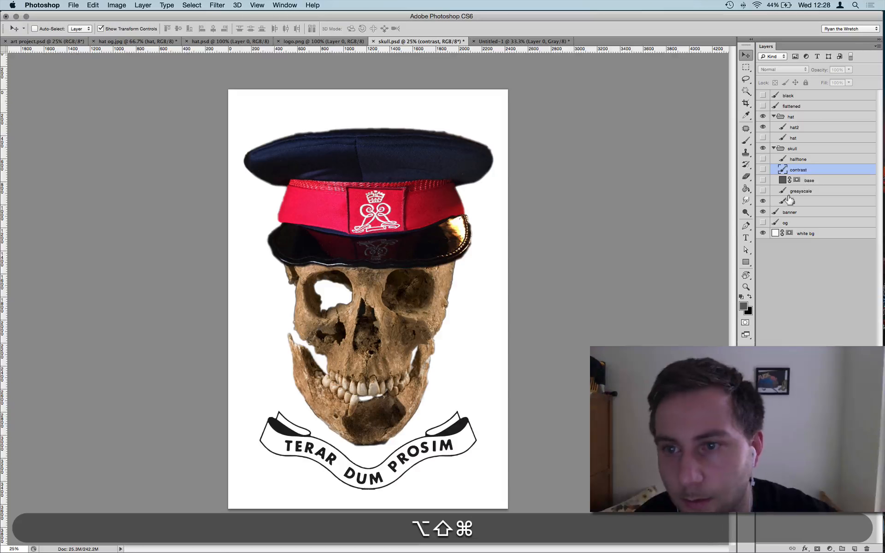
pyautogui.click(788, 202)
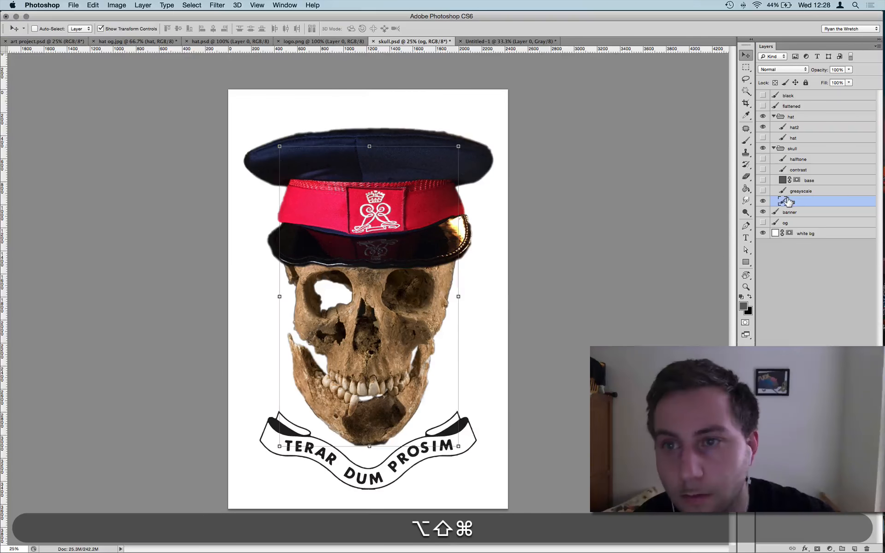
pyautogui.press('alt+shift+super+e')
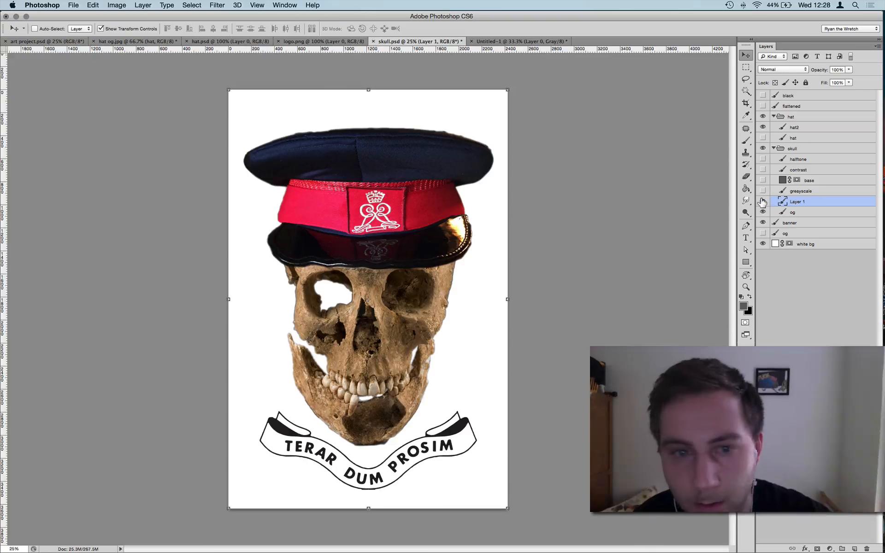
pyautogui.click(762, 202)
pyautogui.click(762, 202)
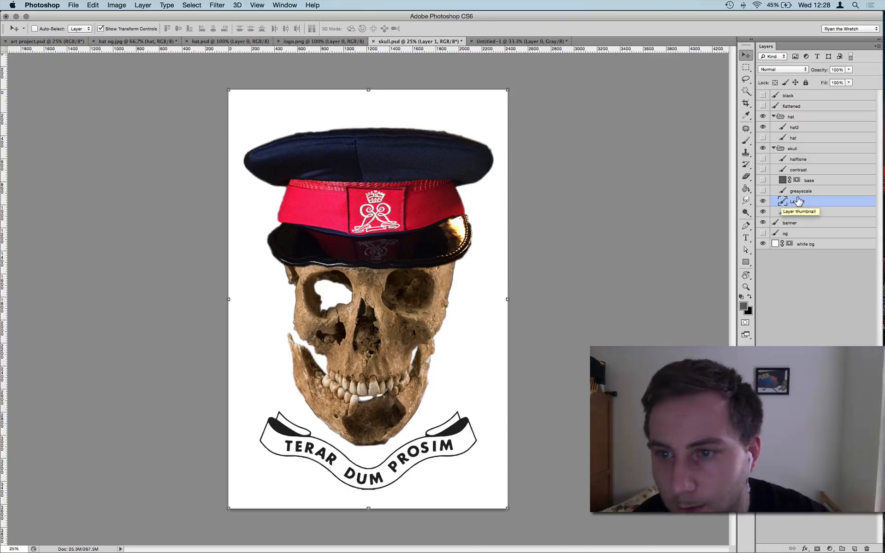
# Move the stamped layer directly beneath flattened, collapse the hat and skull groups, and hide both groups and the banner
pyautogui.moveTo(798, 202); pyautogui.dragTo(808, 111)
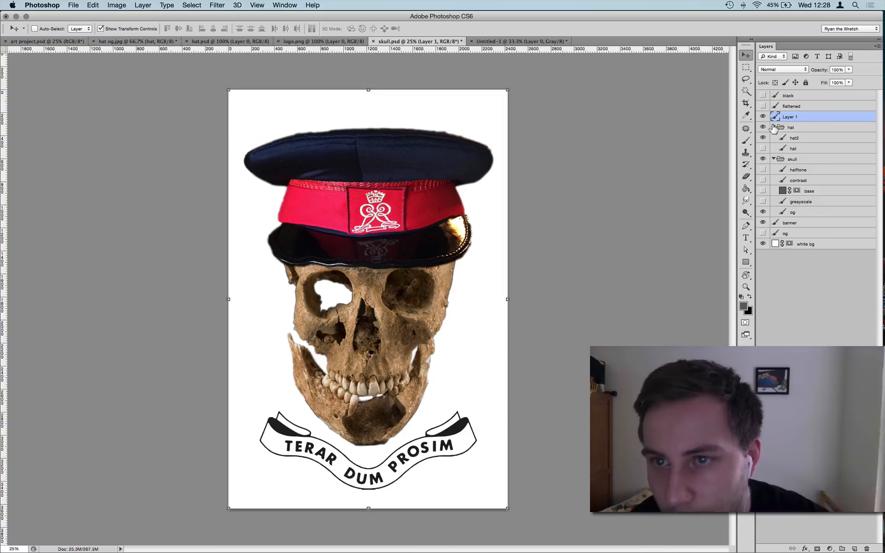
pyautogui.click(774, 127)
pyautogui.click(774, 138)
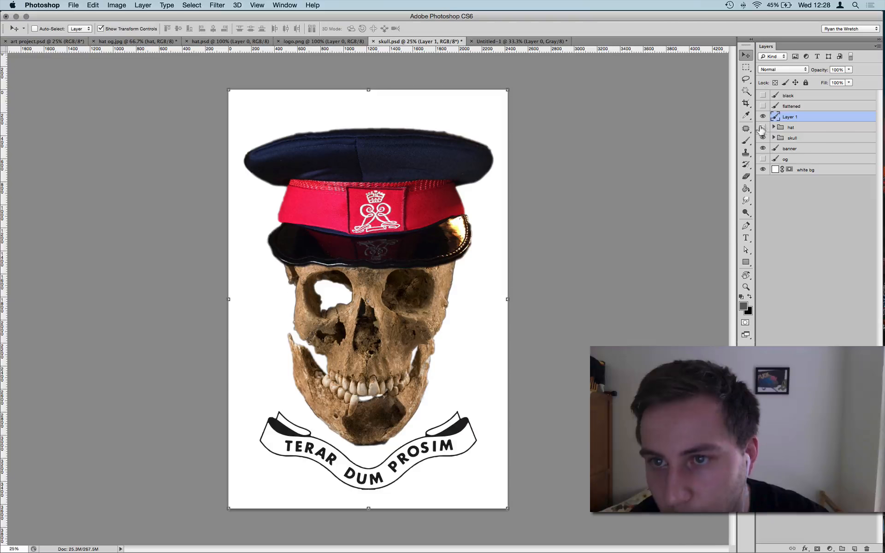
pyautogui.moveTo(764, 127); pyautogui.dragTo(763, 139)
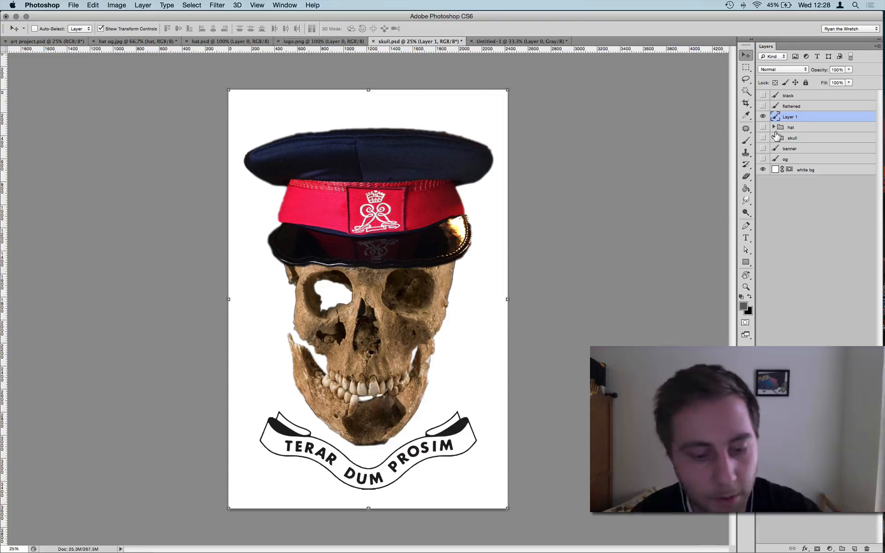
# Hide the white bg layer, compare the canvas with and without the stamped layer, and leave that layer hidden
pyautogui.click(763, 117)
pyautogui.click(763, 116)
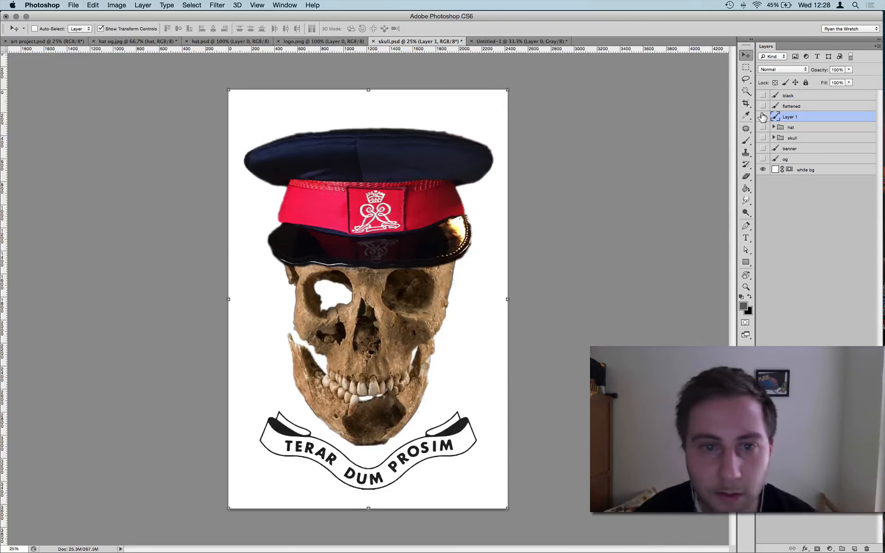
pyautogui.click(764, 117)
pyautogui.click(763, 117)
pyautogui.click(763, 117)
pyautogui.click(763, 116)
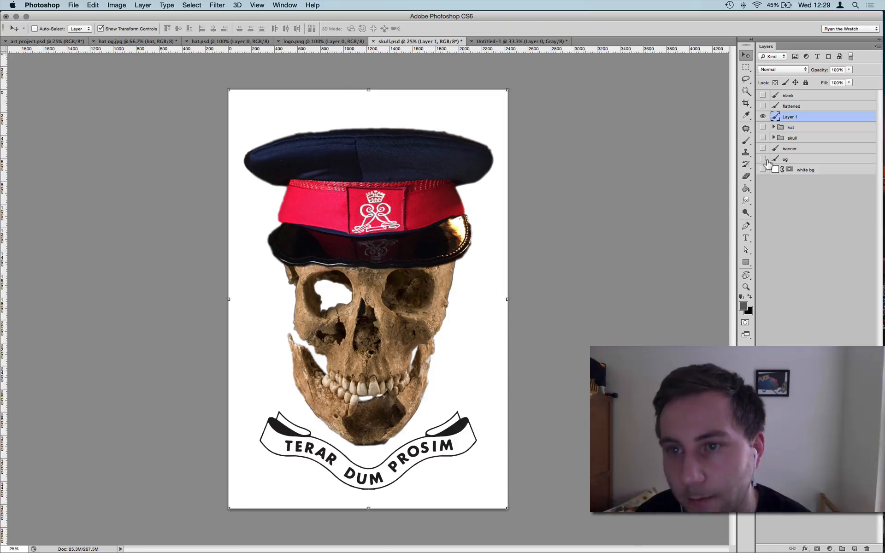
pyautogui.click(763, 116)
pyautogui.click(762, 116)
pyautogui.click(762, 116)
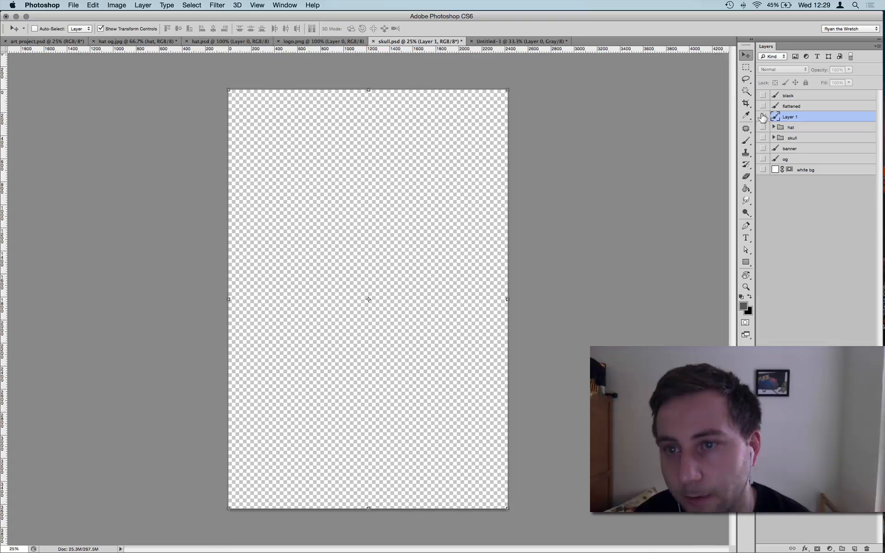
# Show the hat group, skull group and banner without the white bg and stamp them into a new layer above the hat group
pyautogui.click(775, 127)
pyautogui.click(763, 128)
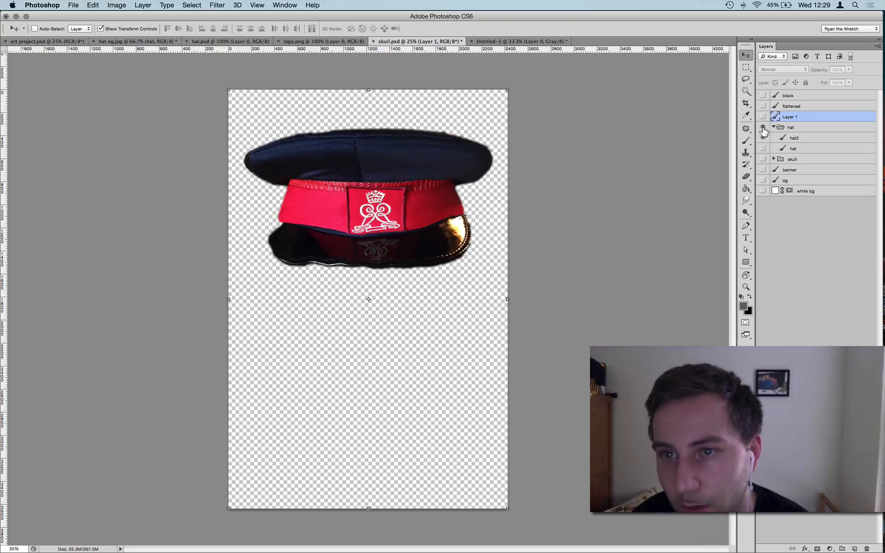
pyautogui.click(763, 159)
pyautogui.click(763, 170)
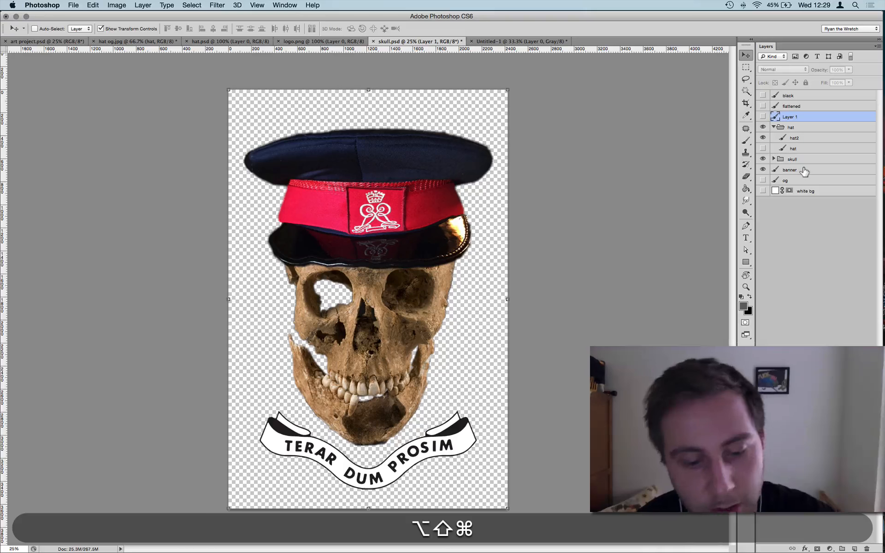
pyautogui.press('alt+shift+super+e')
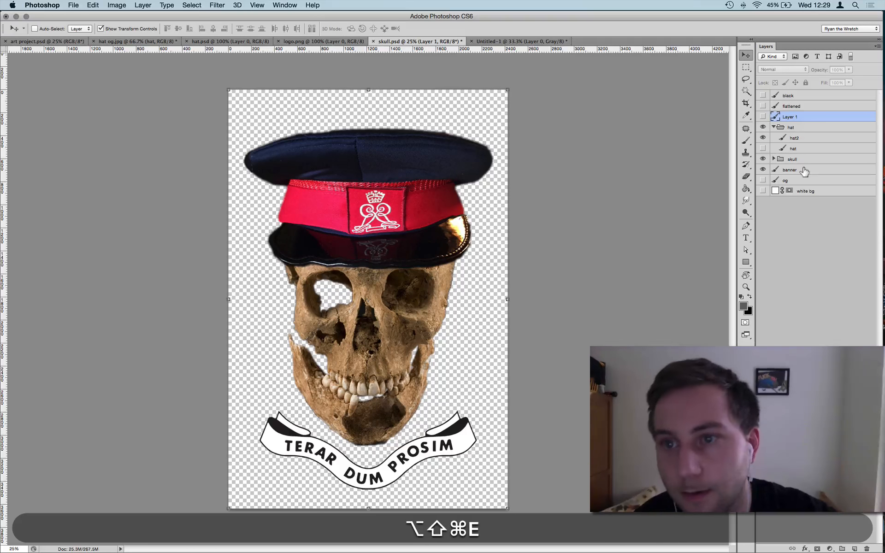
pyautogui.click(796, 128)
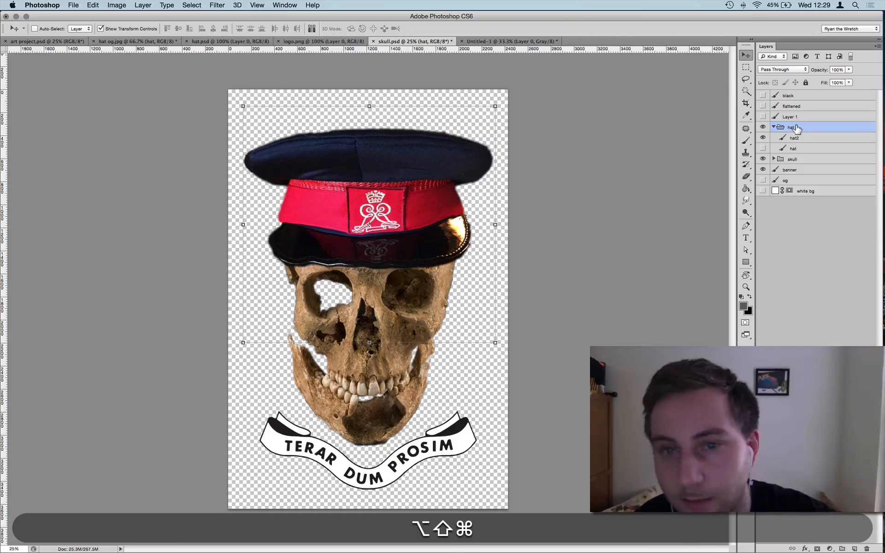
pyautogui.press('alt+shift+super+e')
# Hide the hat group, skull group and banner so only the new stamped layer is displayed on transparency
pyautogui.click(763, 138)
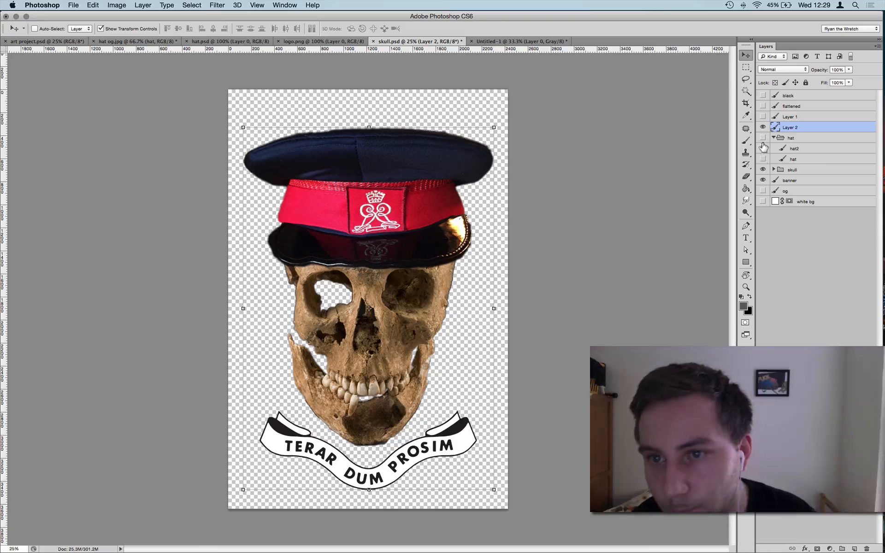
pyautogui.moveTo(764, 147); pyautogui.dragTo(763, 180)
pyautogui.click(764, 128)
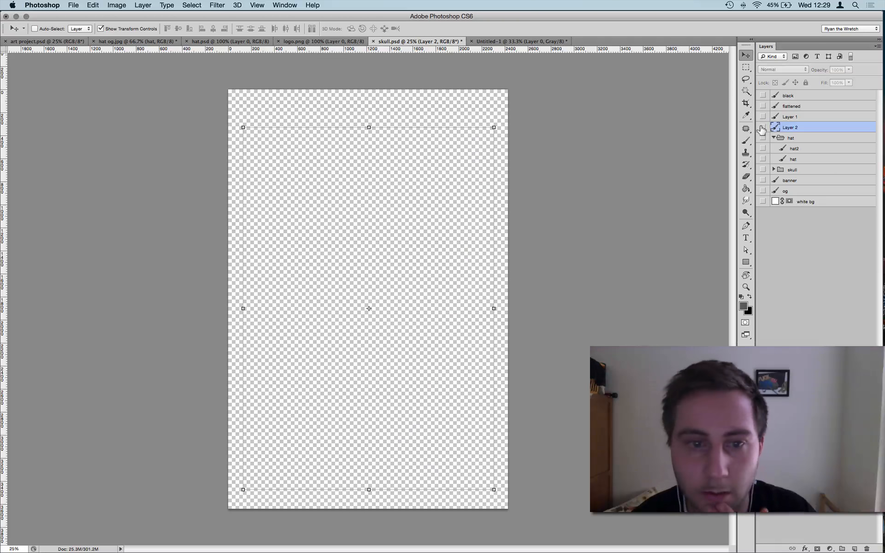
pyautogui.click(763, 127)
pyautogui.click(763, 127)
pyautogui.click(764, 128)
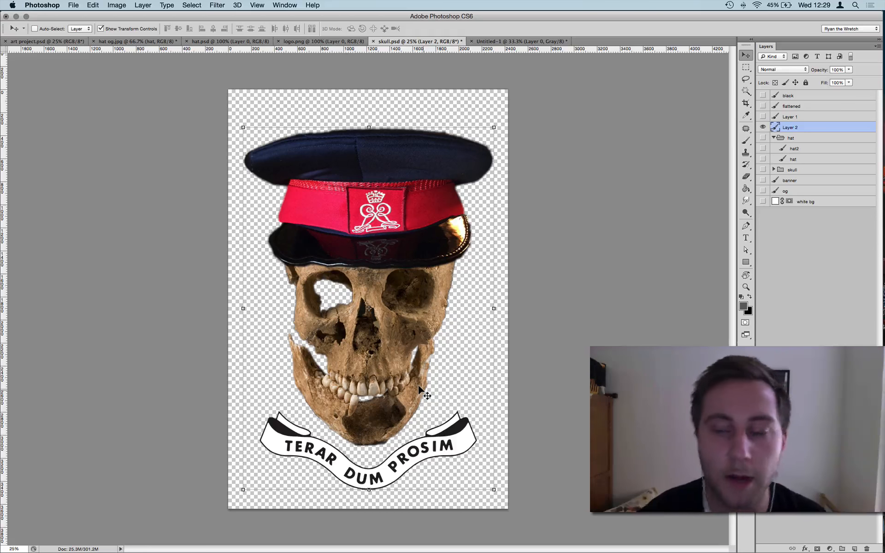
# Check the black layer's visibility, collapse the hat group and save the document
pyautogui.click(763, 95)
pyautogui.click(763, 95)
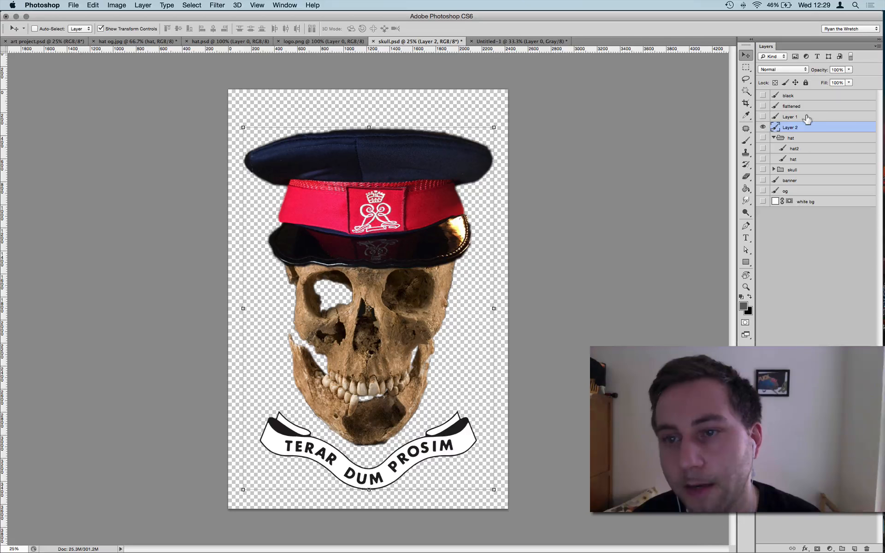
pyautogui.click(772, 138)
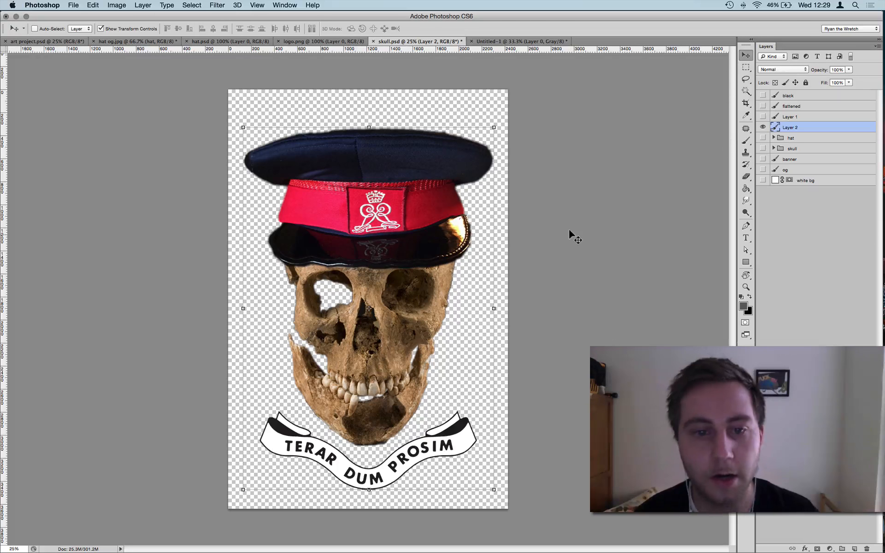
pyautogui.press('super+s')
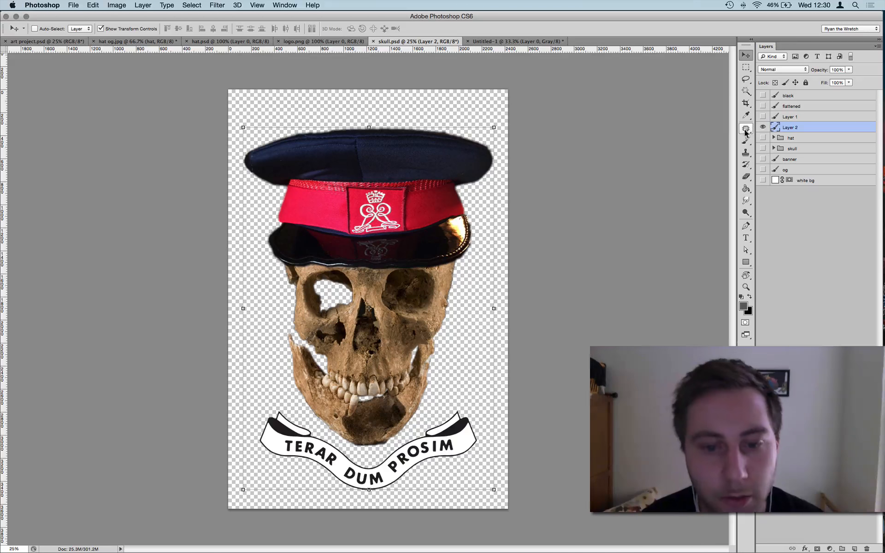
pyautogui.moveTo(834, 214)
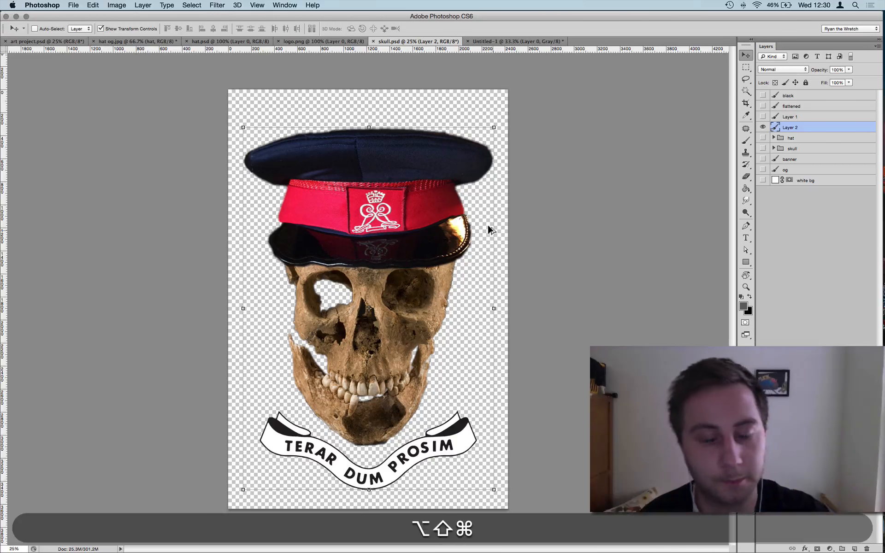
pyautogui.press('super+alt+shift+2')
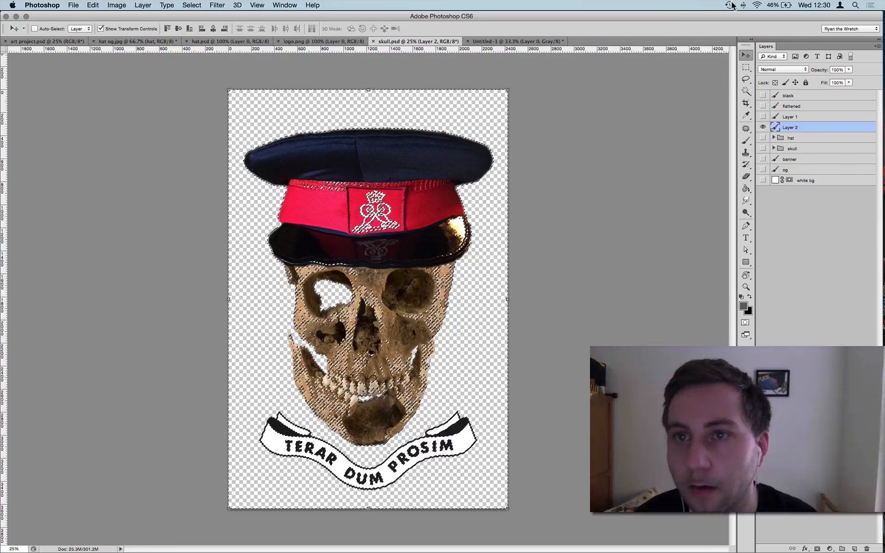
pyautogui.moveTo(883, 240)
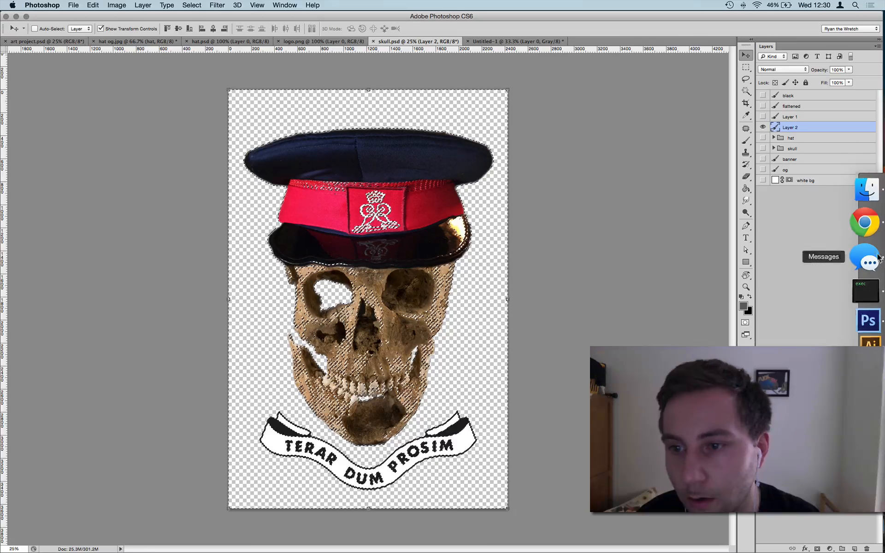
pyautogui.click(873, 276)
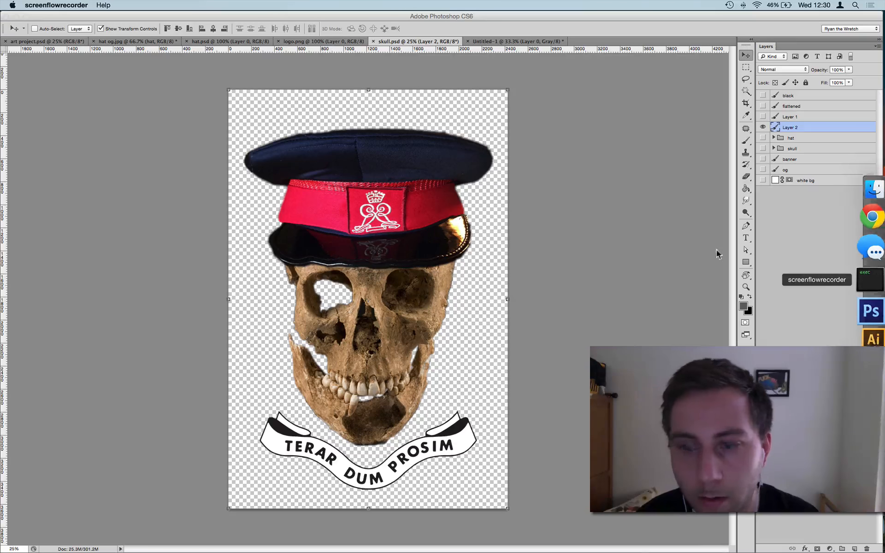
pyautogui.press('shift+super')
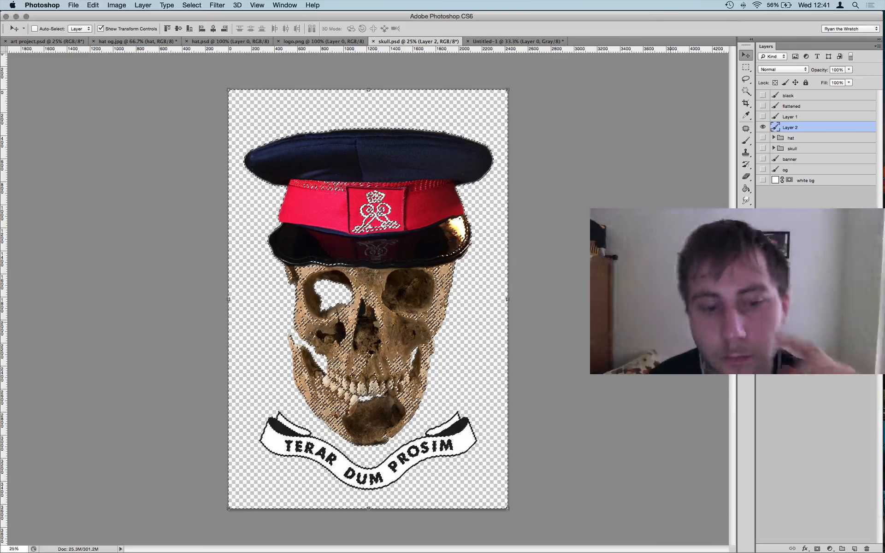
pyautogui.press('super+d')
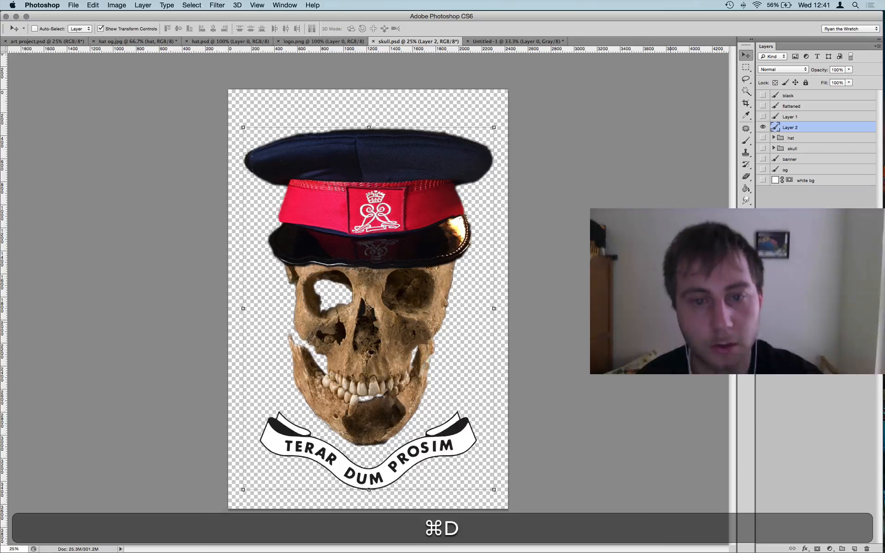
# Delete the two stamped layers, Layer 1 and Layer 2
pyautogui.click(763, 127)
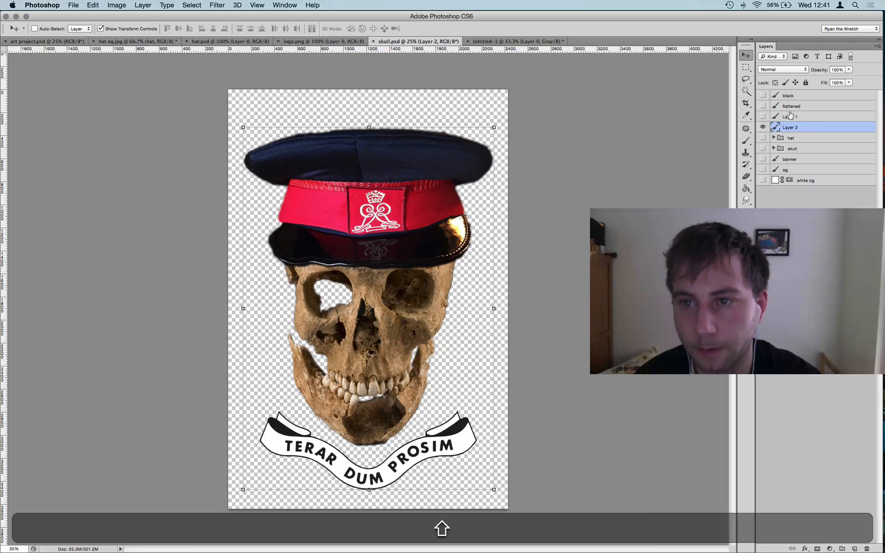
pyautogui.keyDown('shift'); pyautogui.click(790, 117); pyautogui.keyUp('shift')
pyautogui.press('BackSpace')
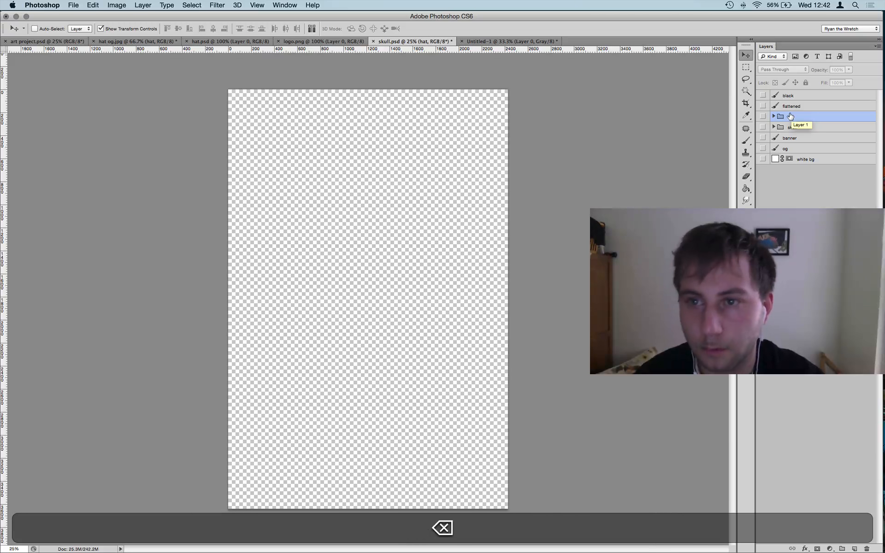
# Check the flattened layer on its own, hide it and display only the black layer
pyautogui.click(763, 106)
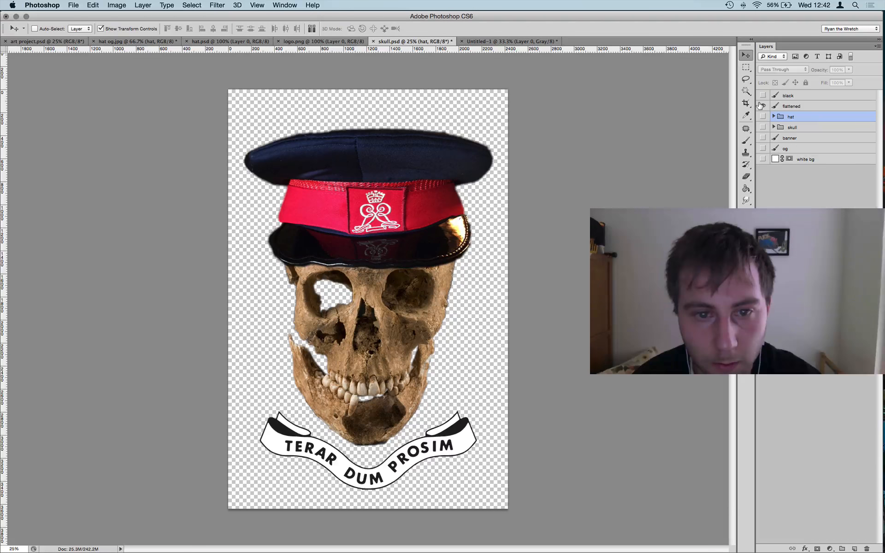
pyautogui.click(763, 105)
pyautogui.click(763, 96)
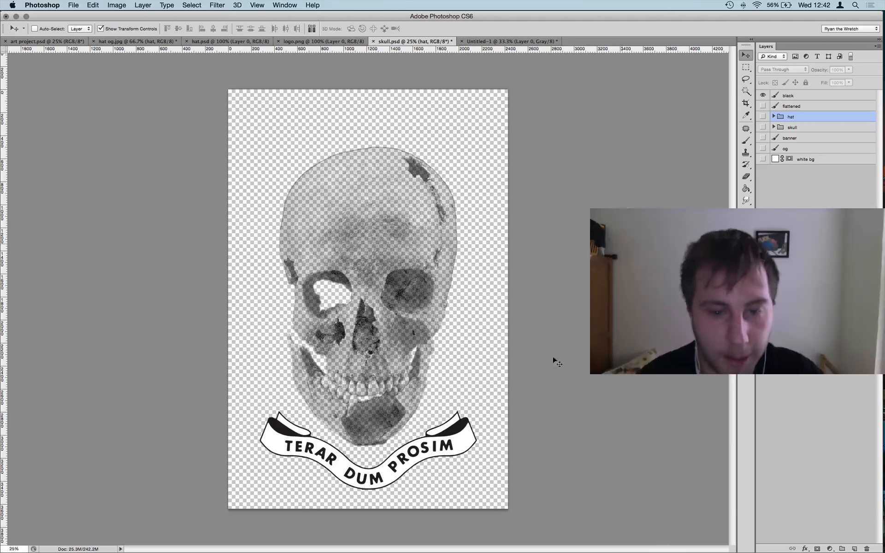
# Select the banner's white areas on the black layer with the Magic Wand, delete them and deselect
pyautogui.press('w')
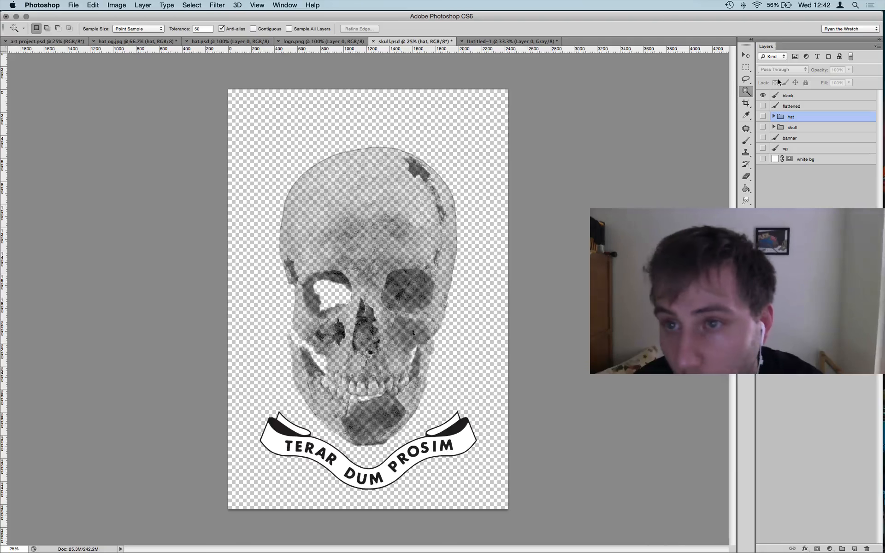
pyautogui.click(787, 95)
pyautogui.press('w')
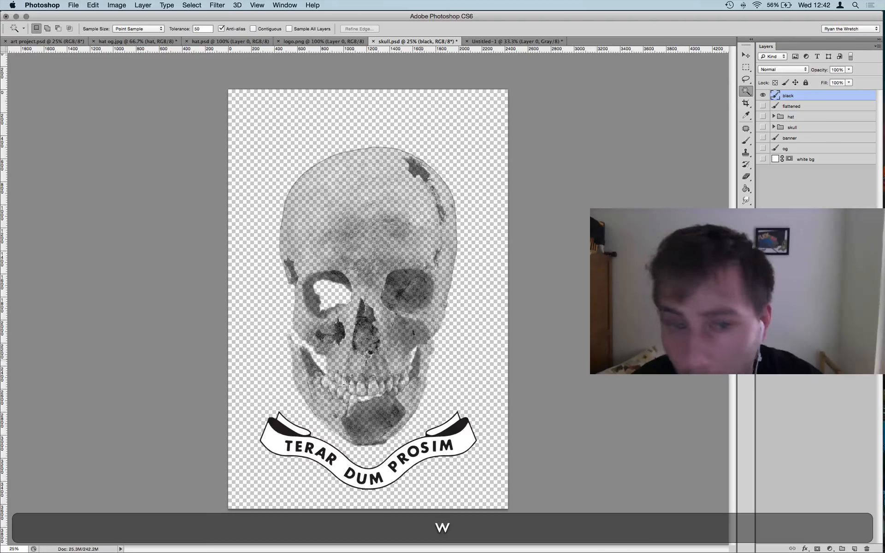
pyautogui.click(277, 433)
pyautogui.press('BackSpace')
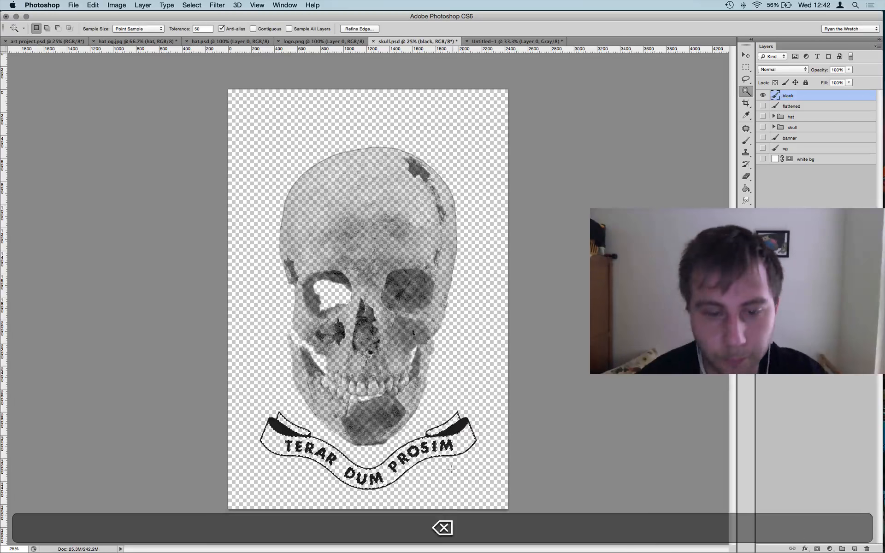
pyautogui.press('super+d')
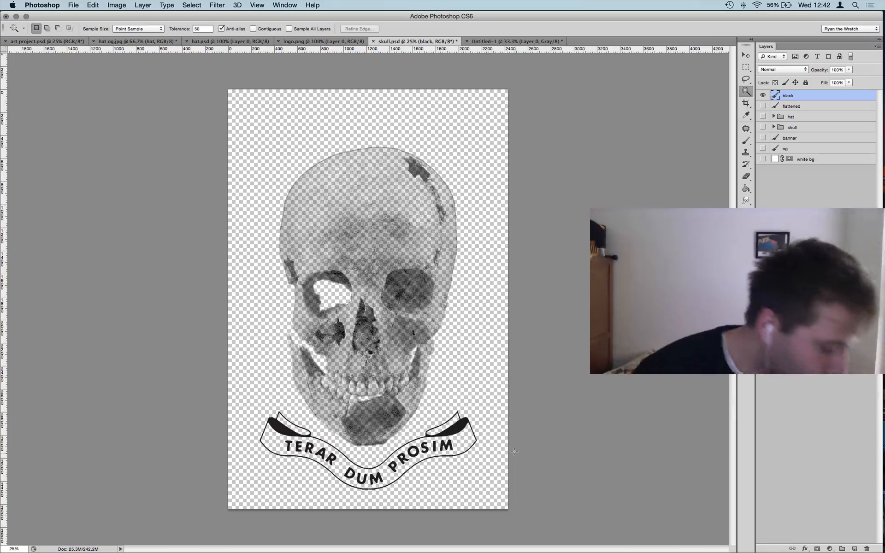
# Display only the flattened layer and save it as skull.png with smallest compression and no interlacing
pyautogui.click(763, 95)
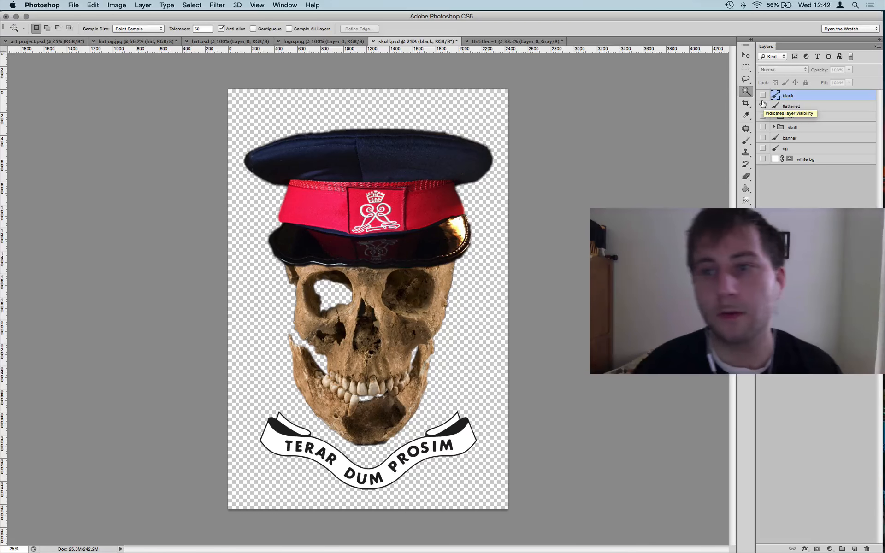
pyautogui.click(763, 106)
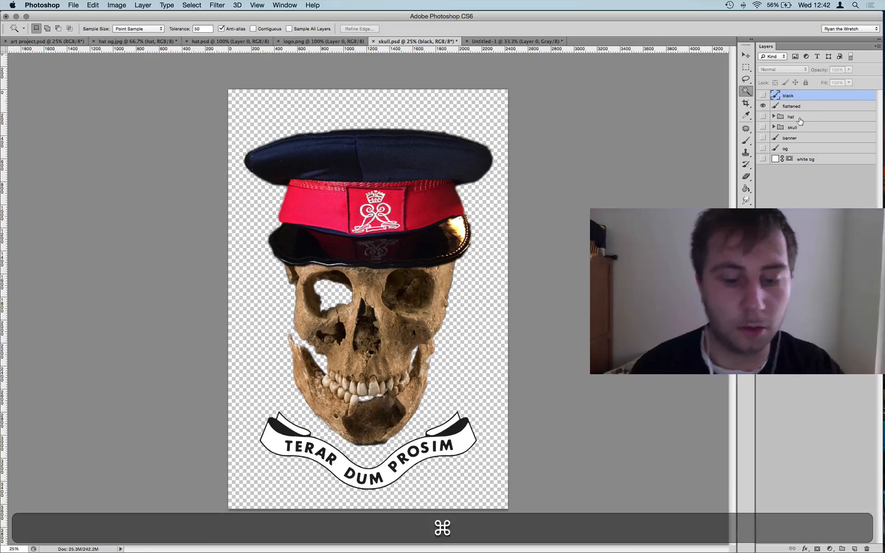
pyautogui.press('super+shift+s')
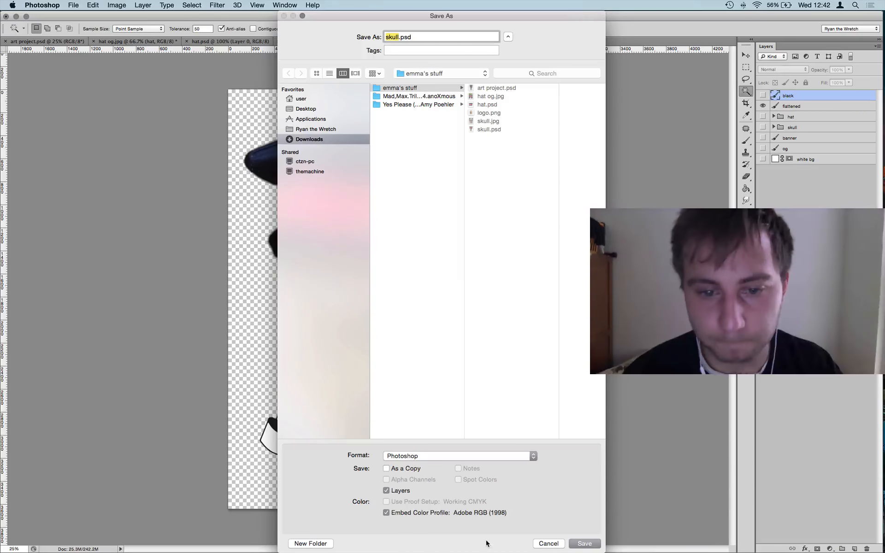
pyautogui.click(534, 457)
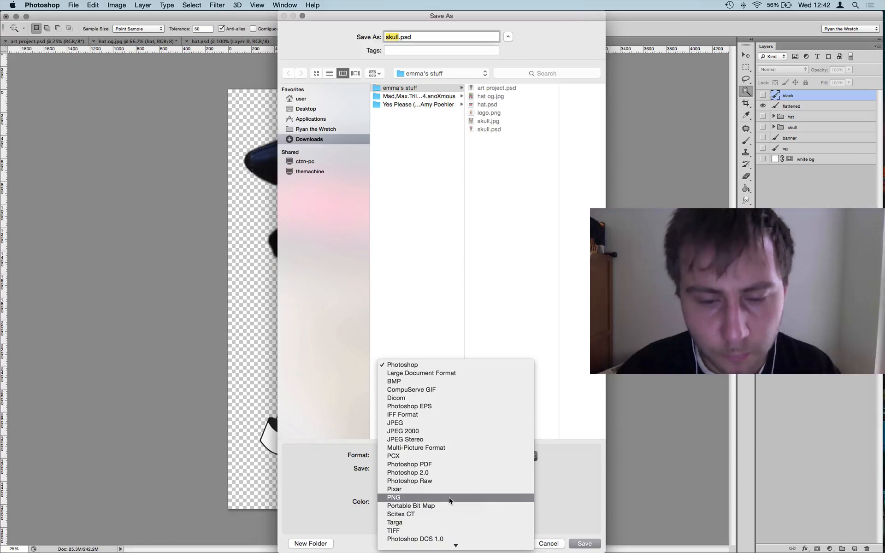
pyautogui.click(449, 498)
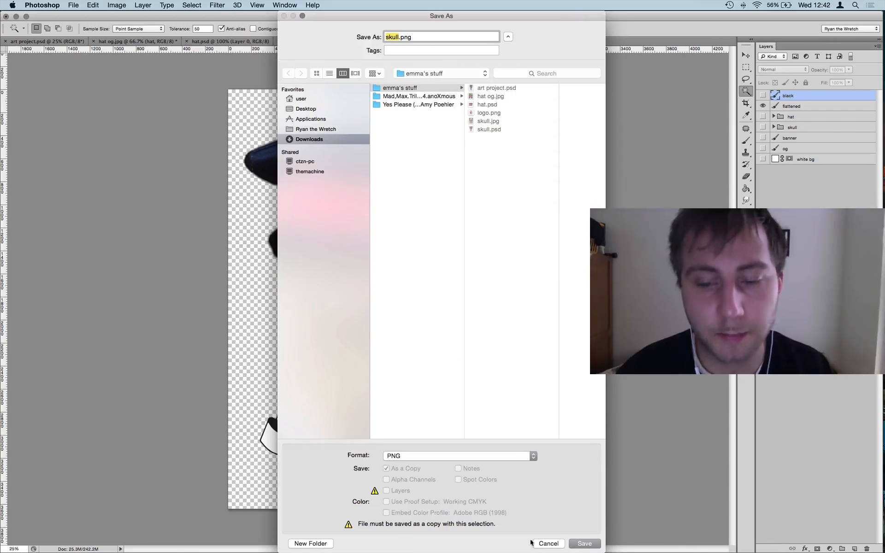
pyautogui.click(577, 545)
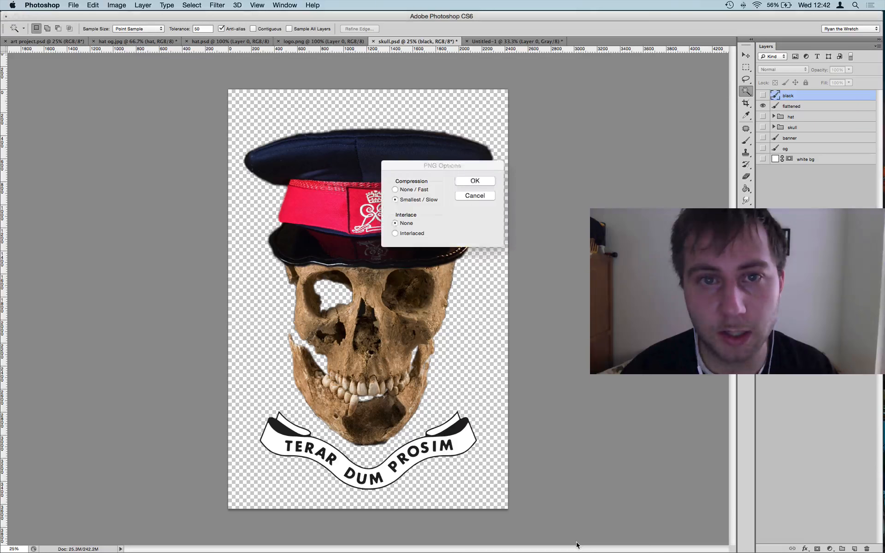
pyautogui.click(466, 180)
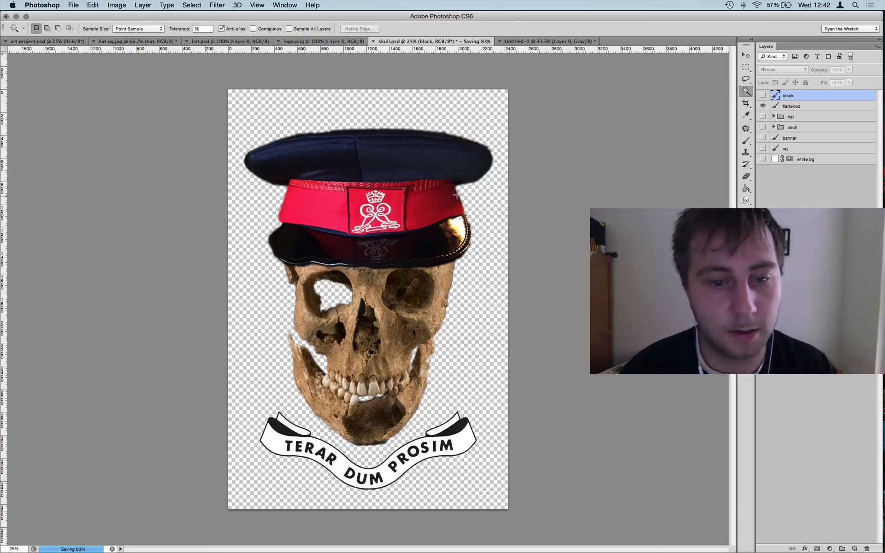
# Switch to Finder, locate skull.png in the emma's stuff folder and open it in Photoshop
pyautogui.moveTo(874, 207)
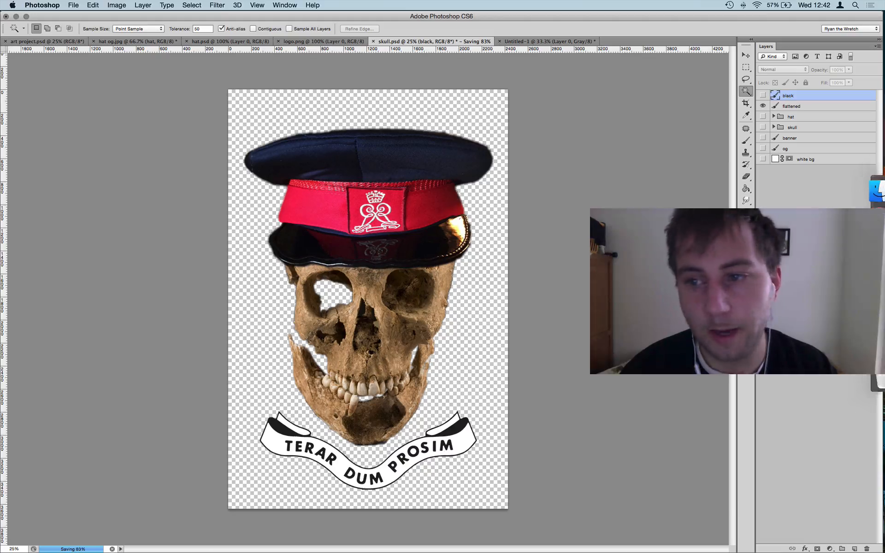
pyautogui.click(873, 206)
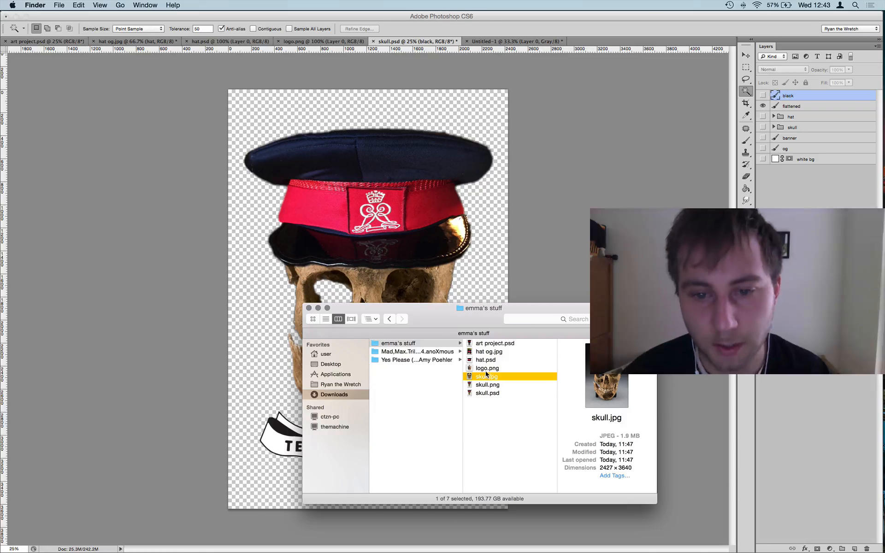
pyautogui.click(494, 385)
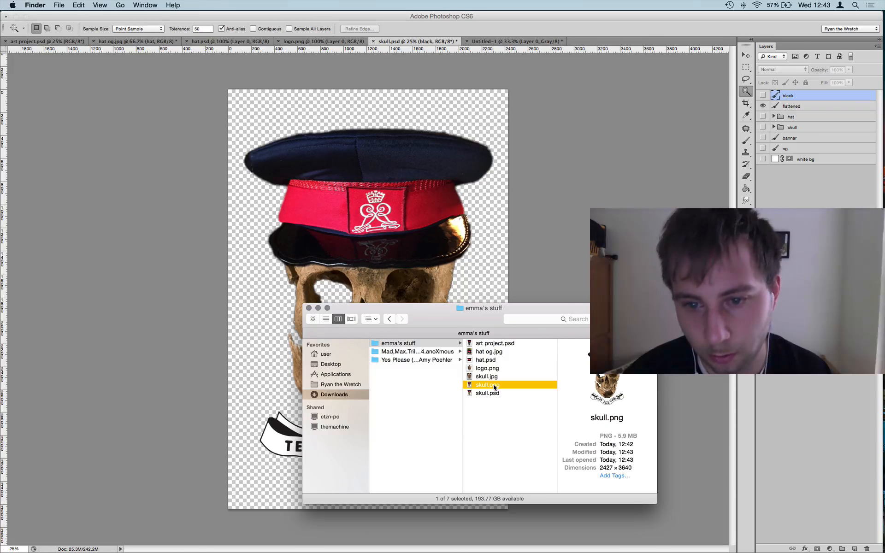
pyautogui.press('super+o')
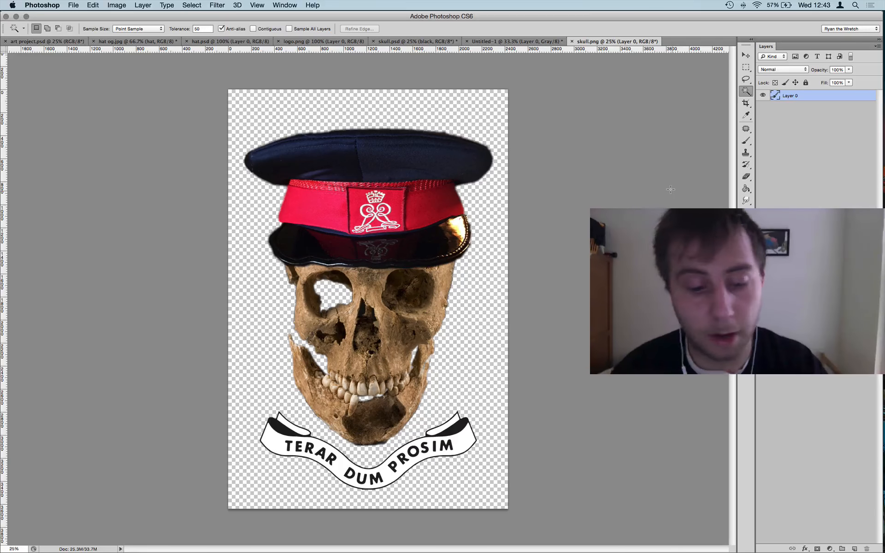
# Add a white solid colour fill layer to skull.png and move it beneath the artwork layer
pyautogui.press('alt+shift+super+n')
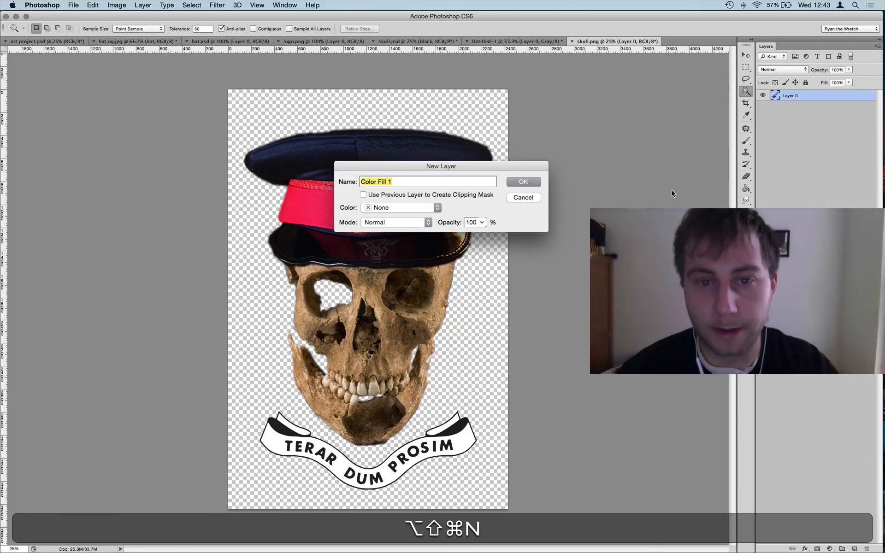
pyautogui.press('Return')
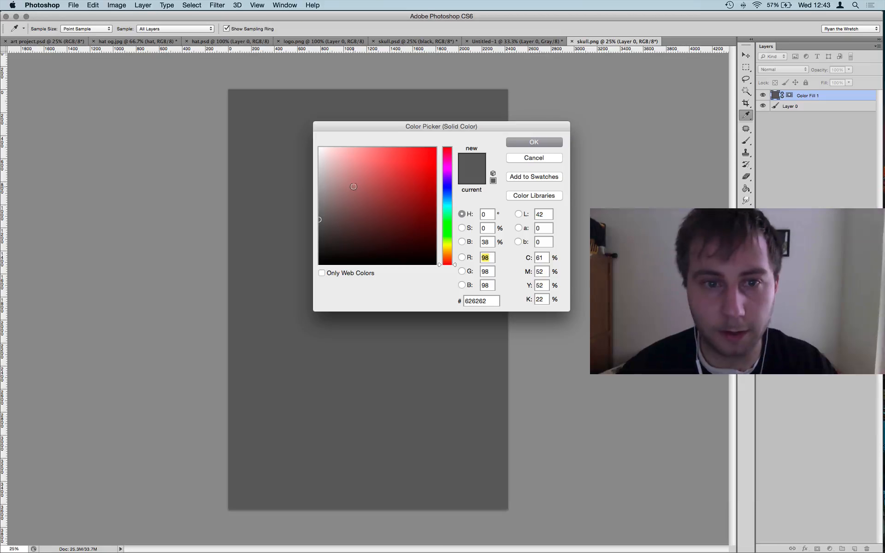
pyautogui.moveTo(354, 187); pyautogui.dragTo(53, 5)
pyautogui.press('super+Return')
pyautogui.press('shift+super+bracketleft')
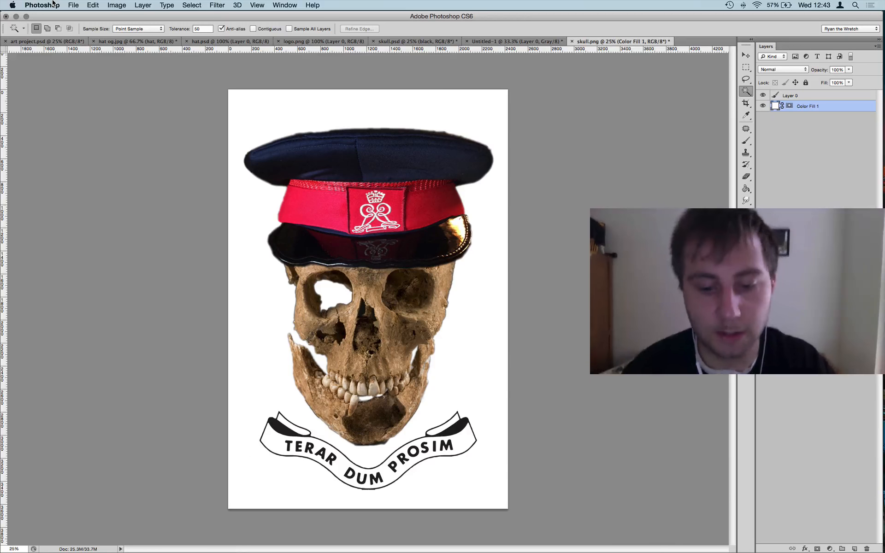
# Check the Image Size settings of skull.png, trying the value 72
pyautogui.press('alt+super+i')
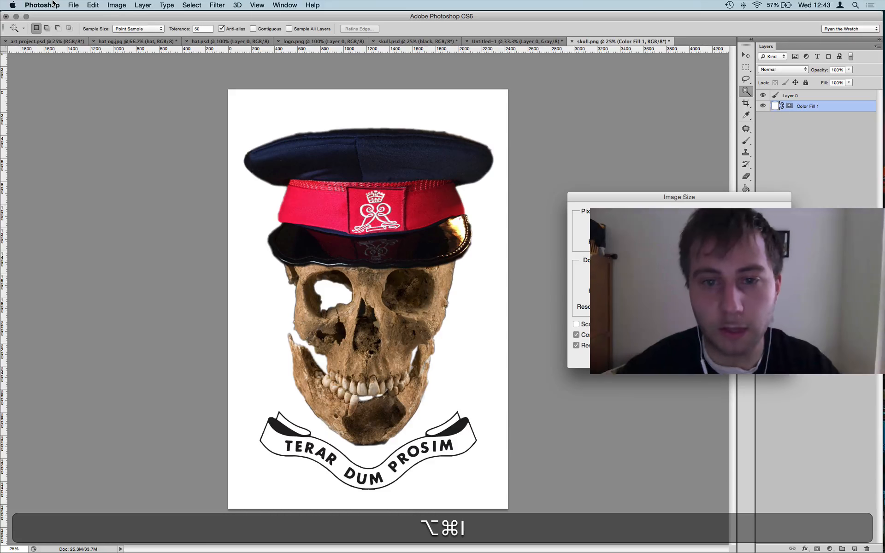
pyautogui.press('Tab')
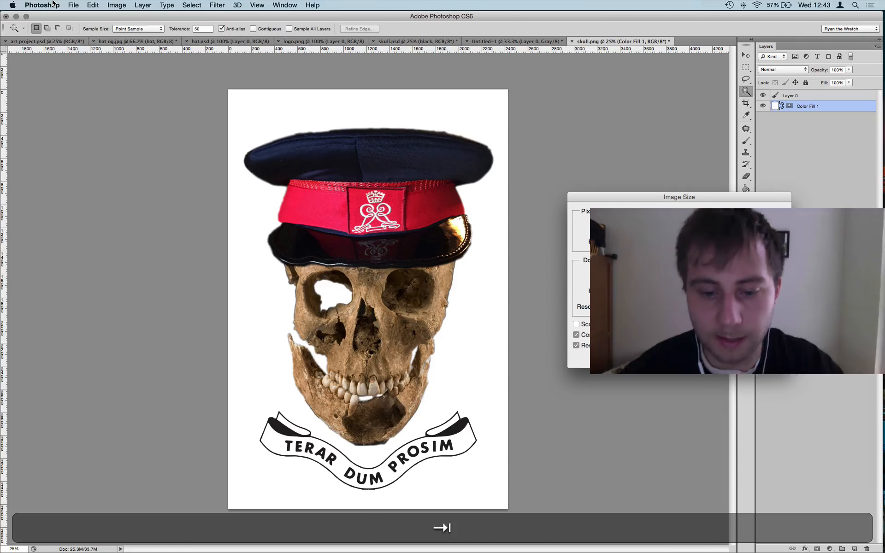
pyautogui.write('72')
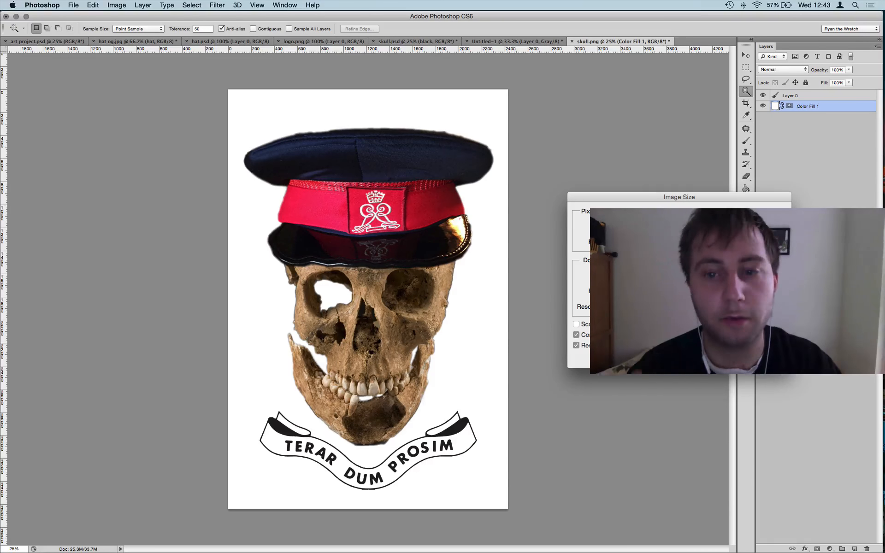
pyautogui.press('Return')
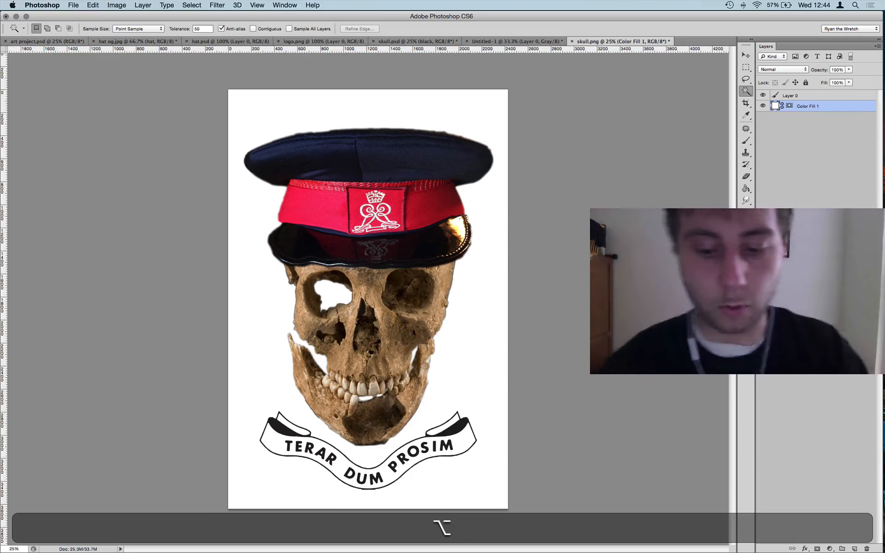
pyautogui.press('alt+super+i')
pyautogui.press('Escape')
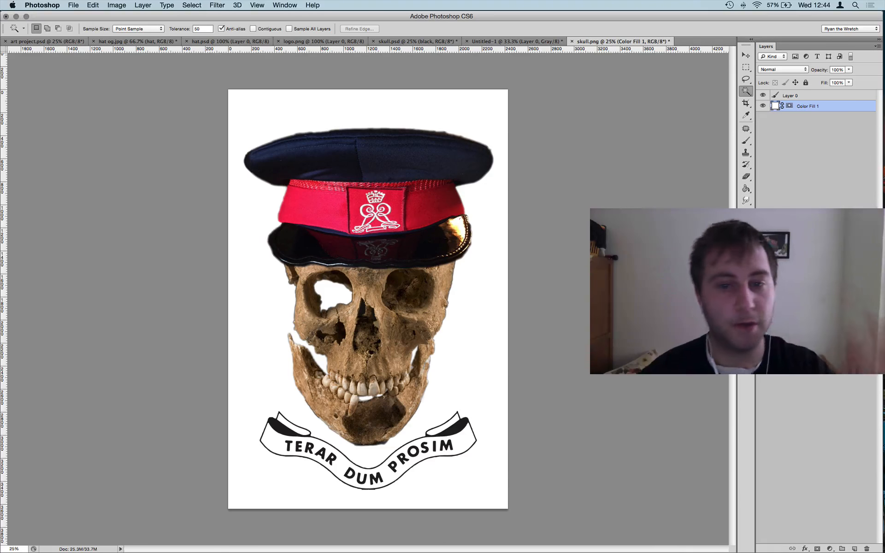
# Hide the white fill layer, then review the Save for Web file formats without exporting
pyautogui.click(763, 106)
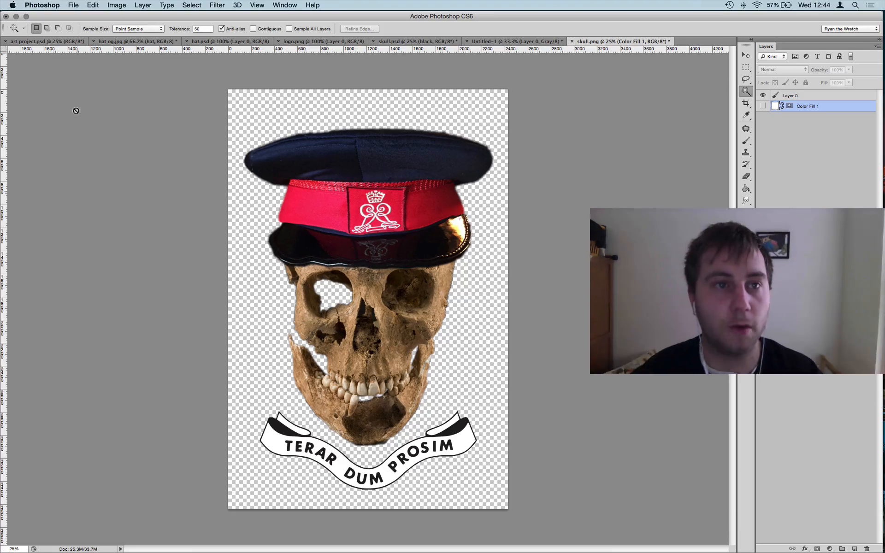
pyautogui.click(74, 5)
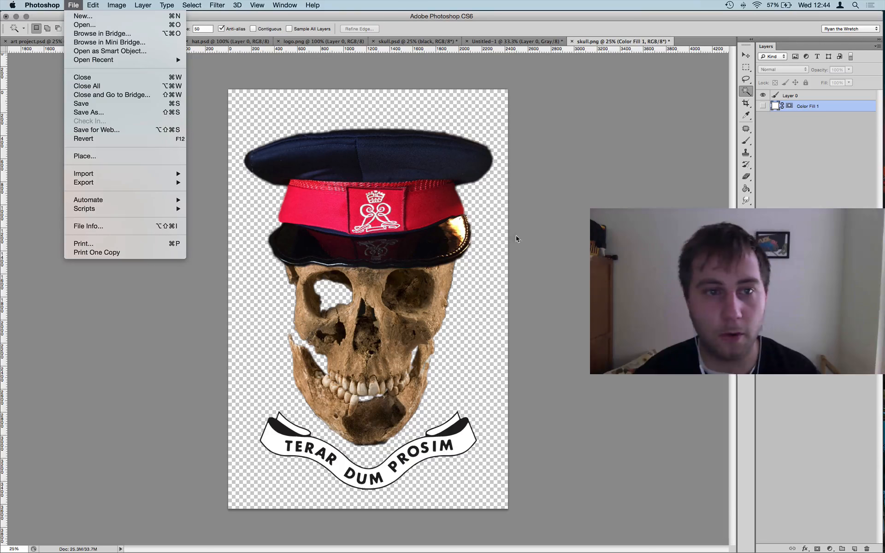
pyautogui.click(577, 231)
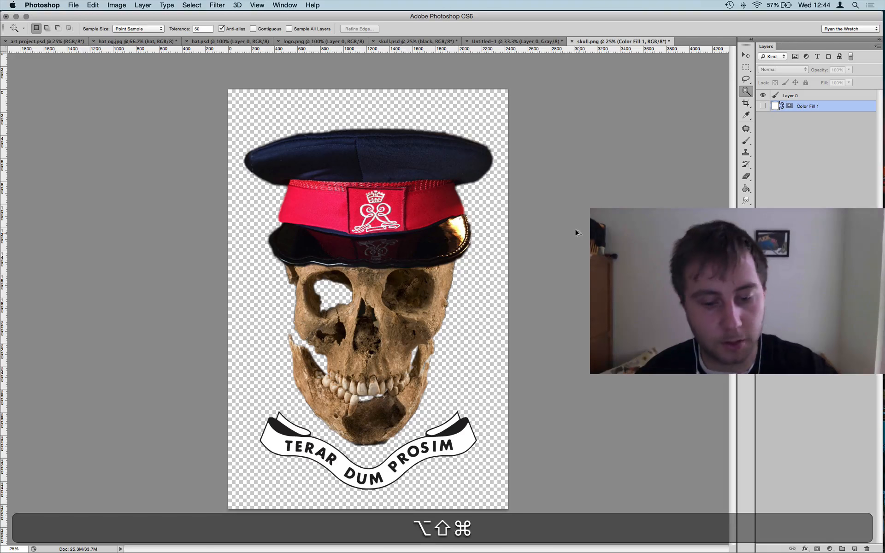
pyautogui.press('alt+shift+super+s')
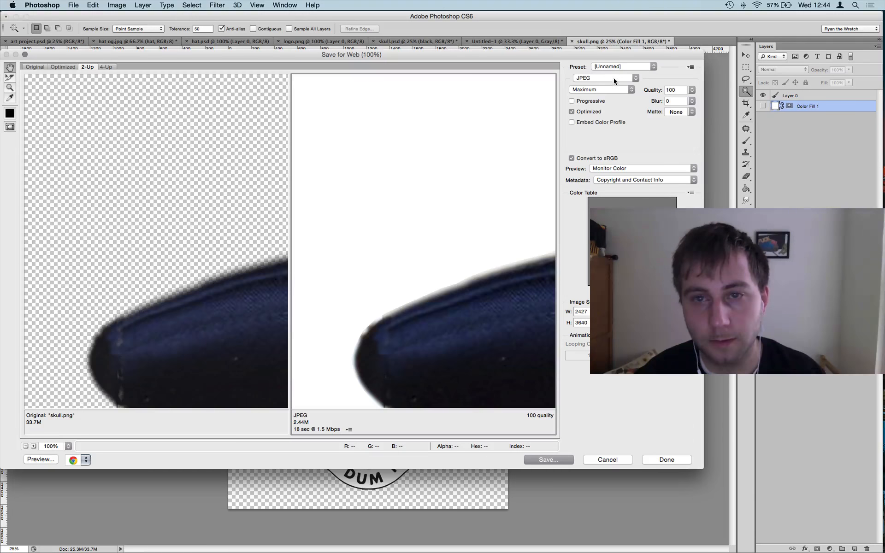
pyautogui.click(620, 78)
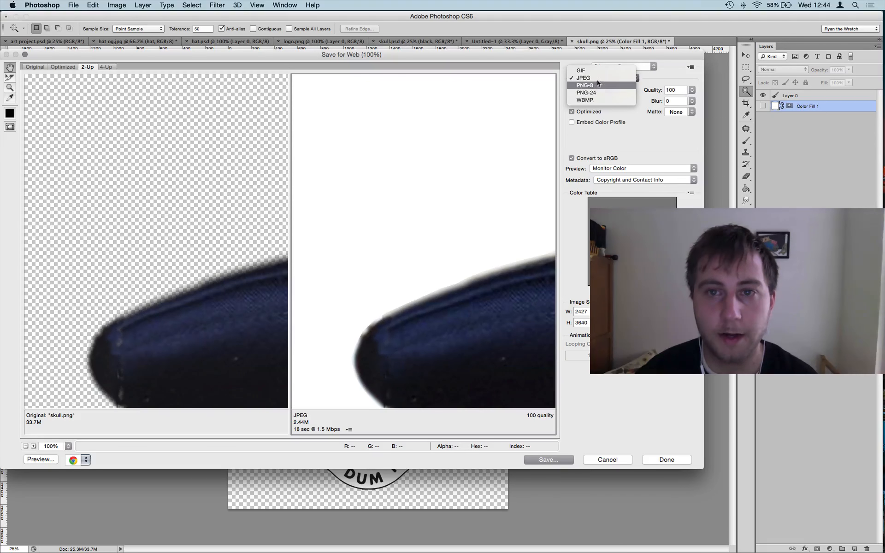
pyautogui.click(654, 141)
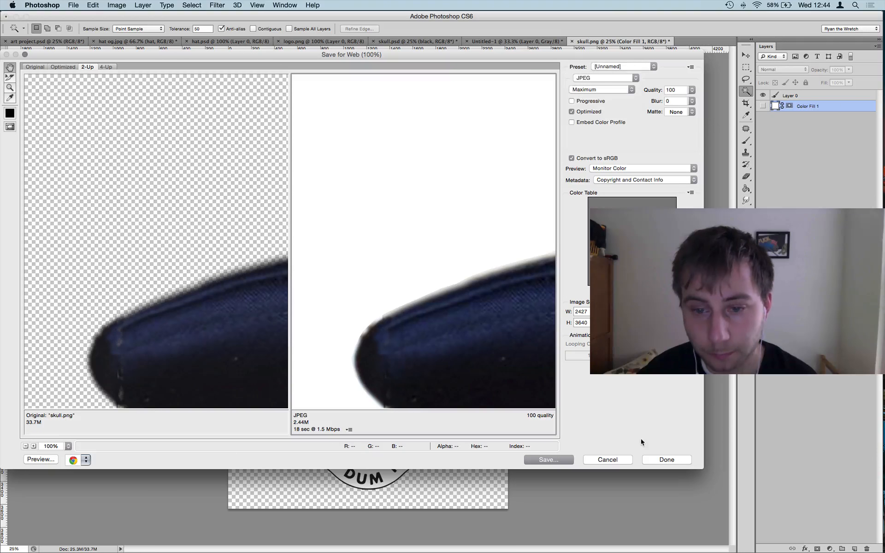
pyautogui.click(609, 459)
# Return to skull.psd, hide the flattened layer and display only the black layer
pyautogui.click(564, 42)
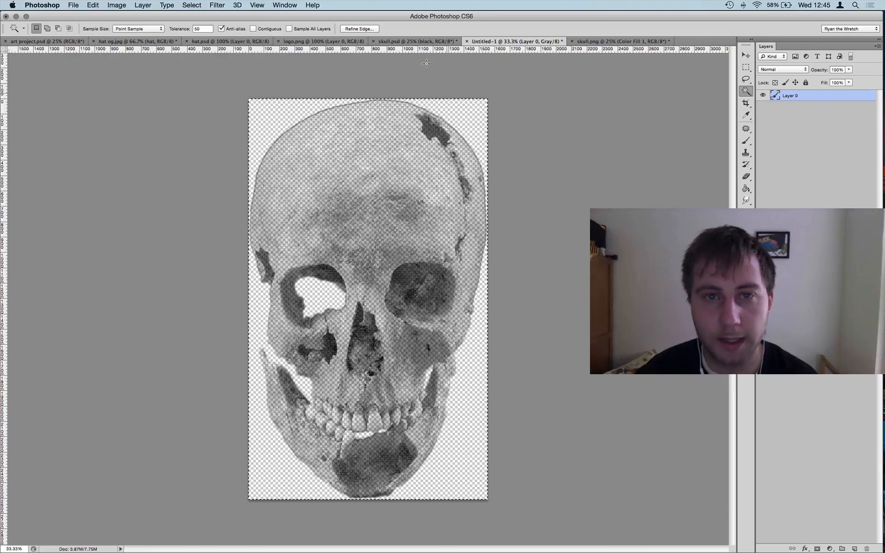
pyautogui.click(414, 42)
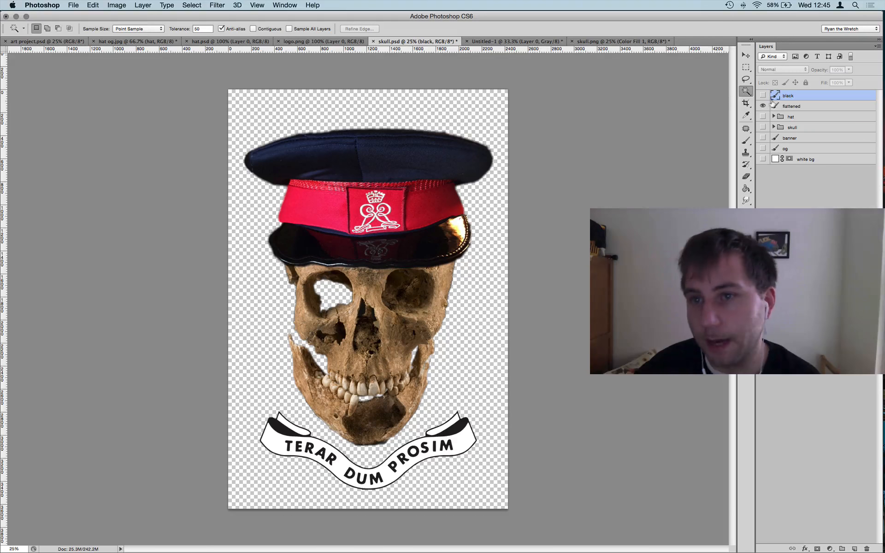
pyautogui.click(762, 104)
pyautogui.click(763, 95)
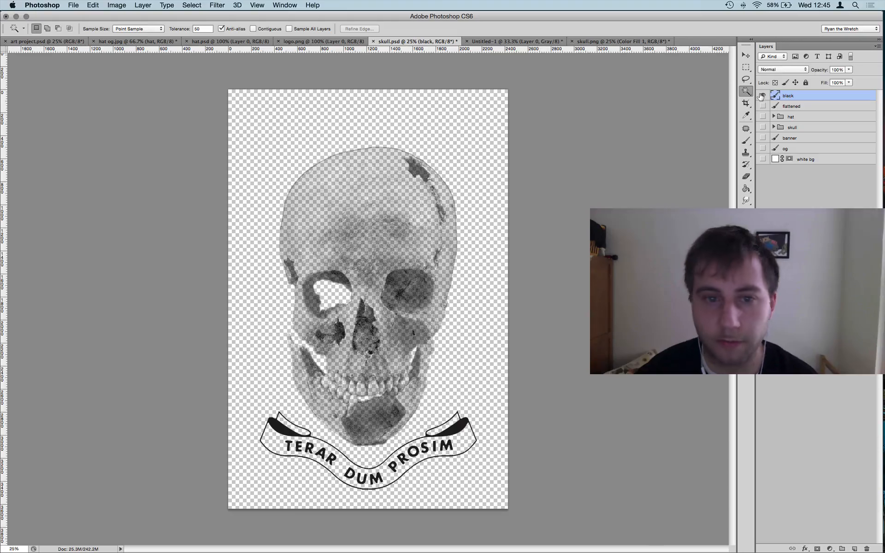
# Save the visible black layer as a PNG copy named skull-black.png in the project folder
pyautogui.press('shift+super+s')
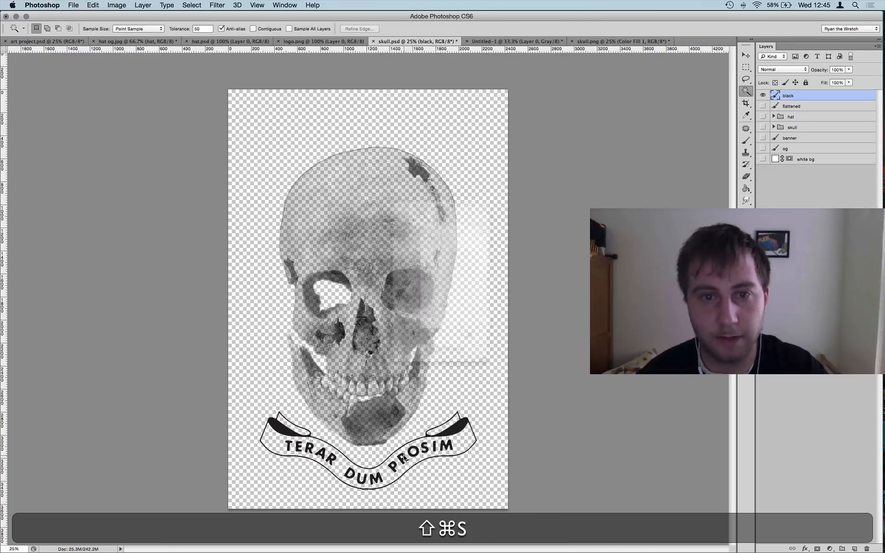
pyautogui.click(534, 455)
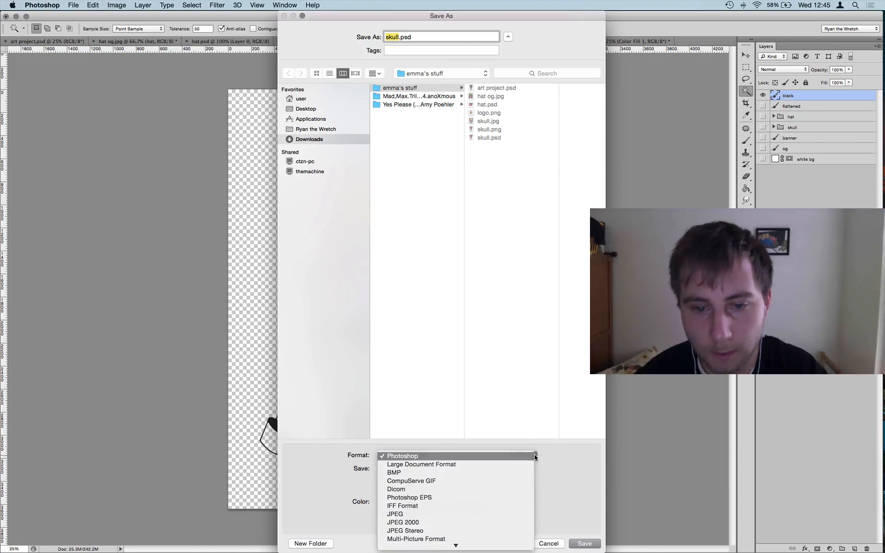
pyautogui.scroll(-3, 450, 518)
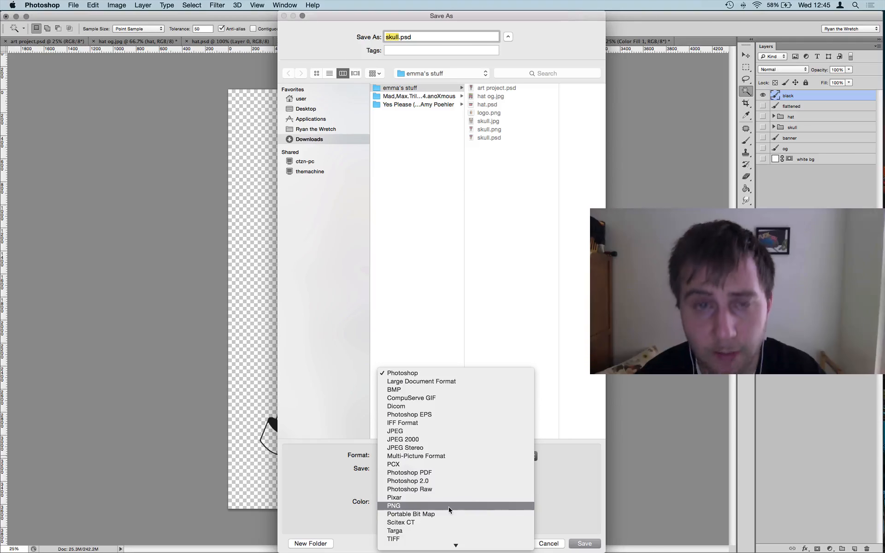
pyautogui.click(449, 508)
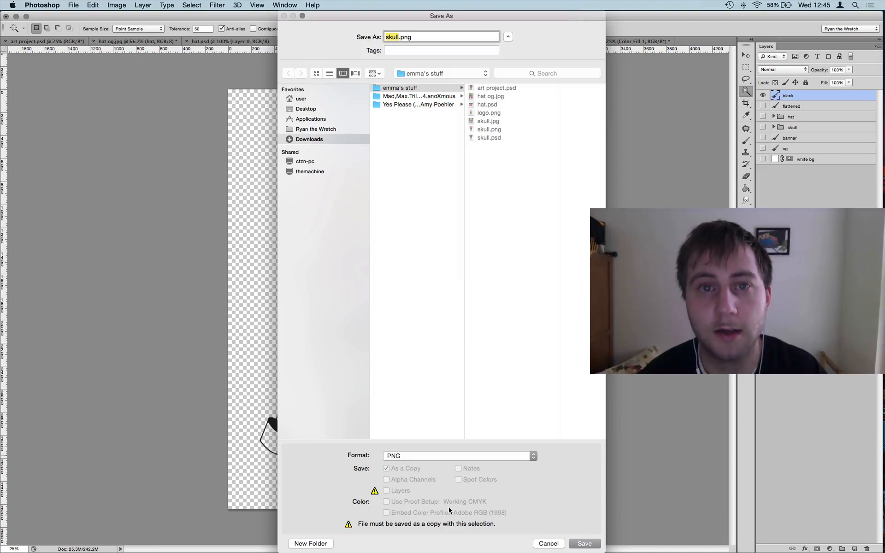
pyautogui.press('Right')
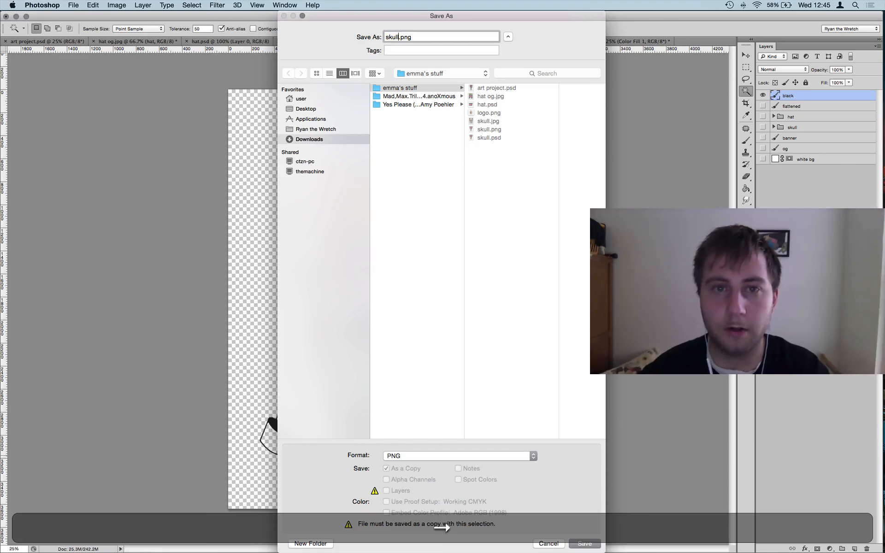
pyautogui.write('-black')
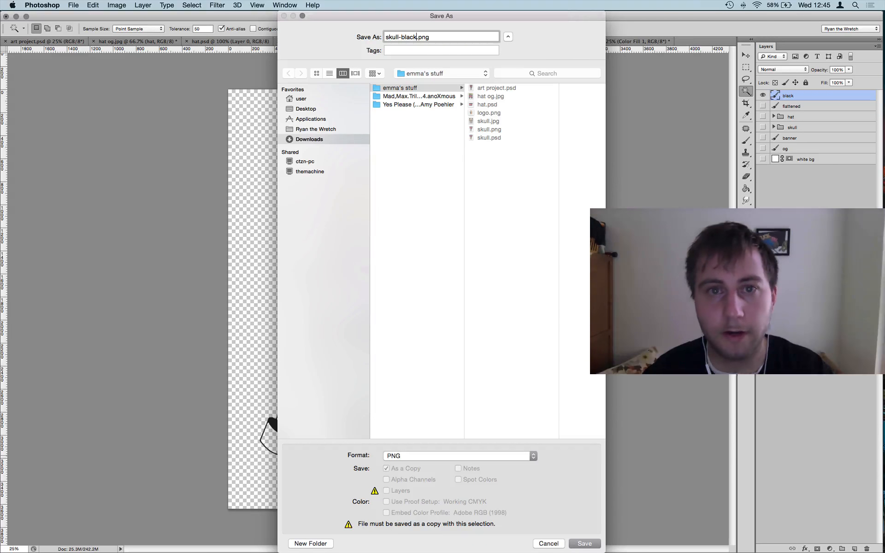
pyautogui.press('Return')
pyautogui.press('Return')
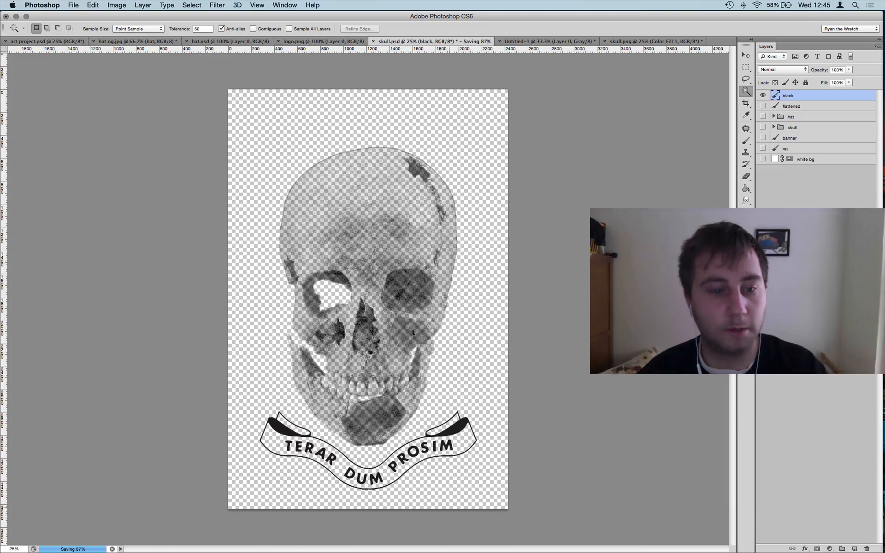
# Switch to Finder and review the previews and details of skull.jpg, skull.psd and skull.png
pyautogui.press('super+Tab')
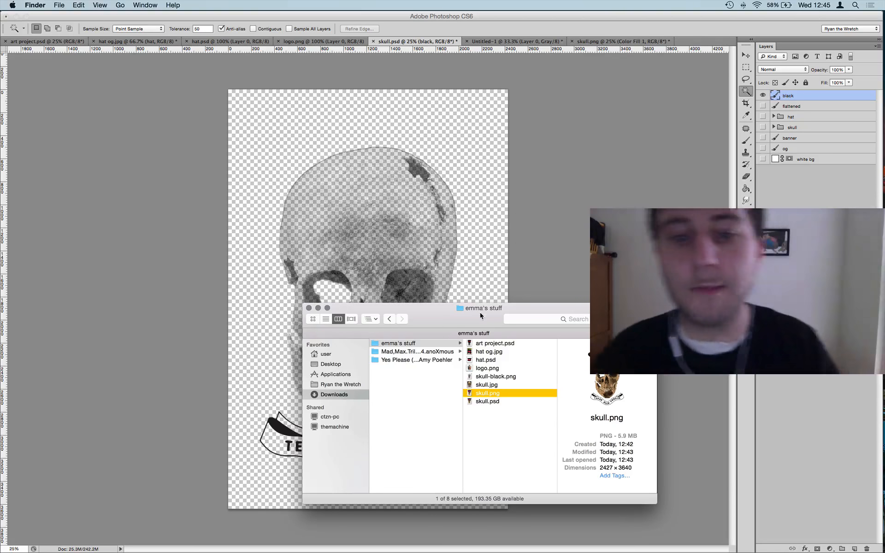
pyautogui.moveTo(482, 312); pyautogui.dragTo(409, 96)
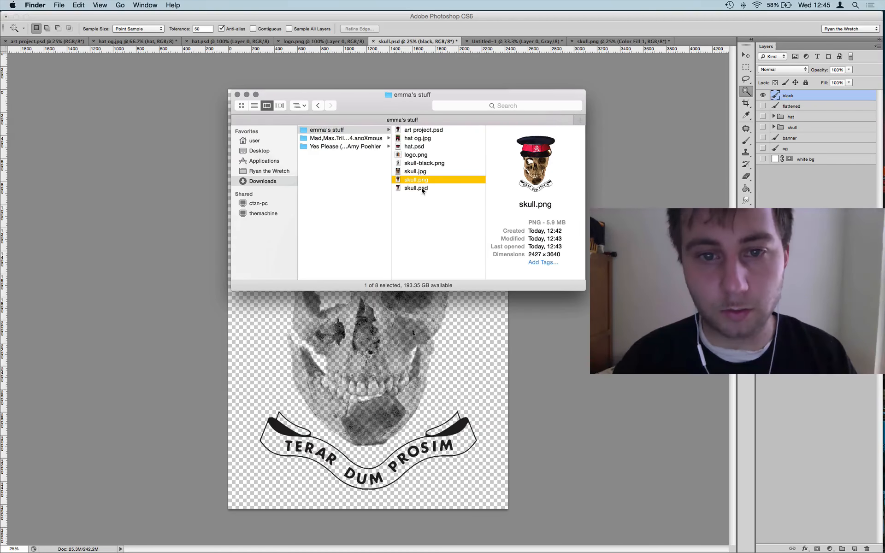
pyautogui.click(416, 172)
pyautogui.click(415, 189)
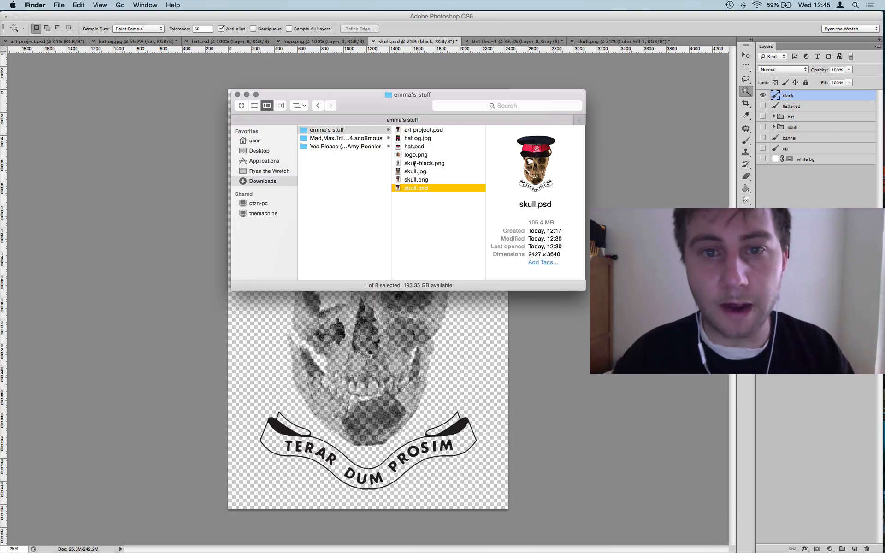
pyautogui.click(421, 180)
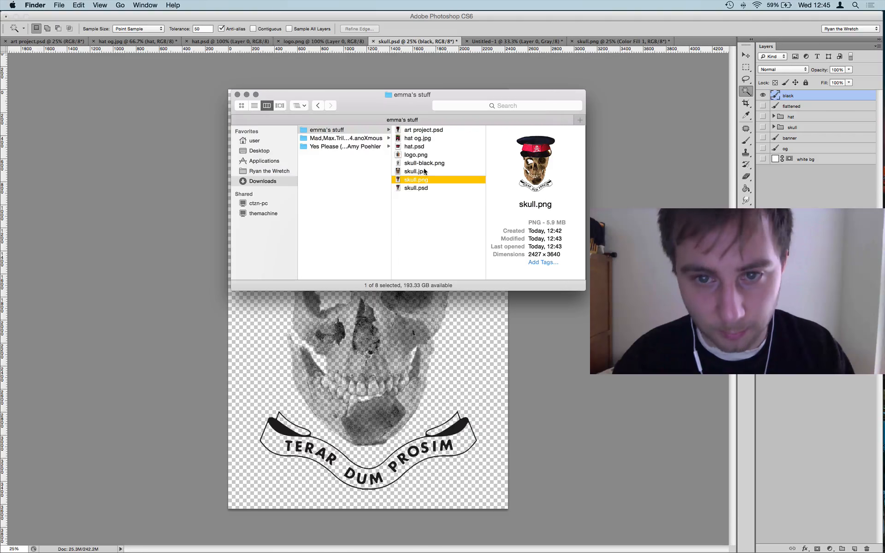
# Group art project.psd, hat og.jpg, hat.psd, logo.png and skull.jpg into a new folder named "email for" plus the recipient's first name
pyautogui.click(417, 171)
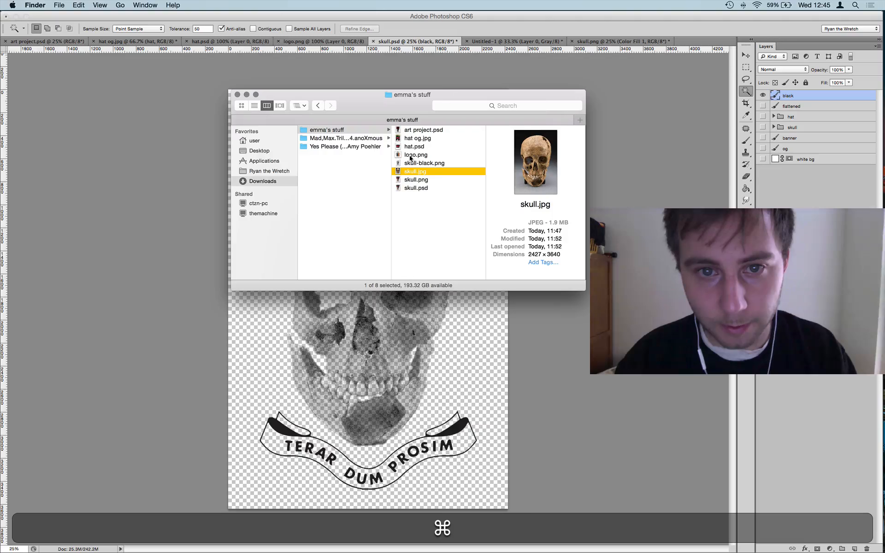
pyautogui.keyDown('super'); pyautogui.click(411, 157); pyautogui.keyUp('super')
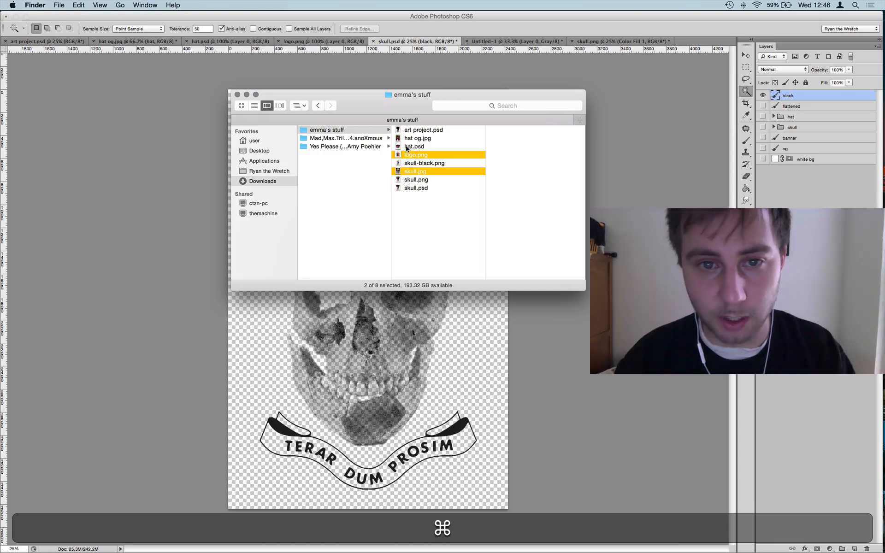
pyautogui.keyDown('super'); pyautogui.click(406, 147); pyautogui.keyUp('super')
pyautogui.keyDown('super'); pyautogui.click(411, 139); pyautogui.keyUp('super')
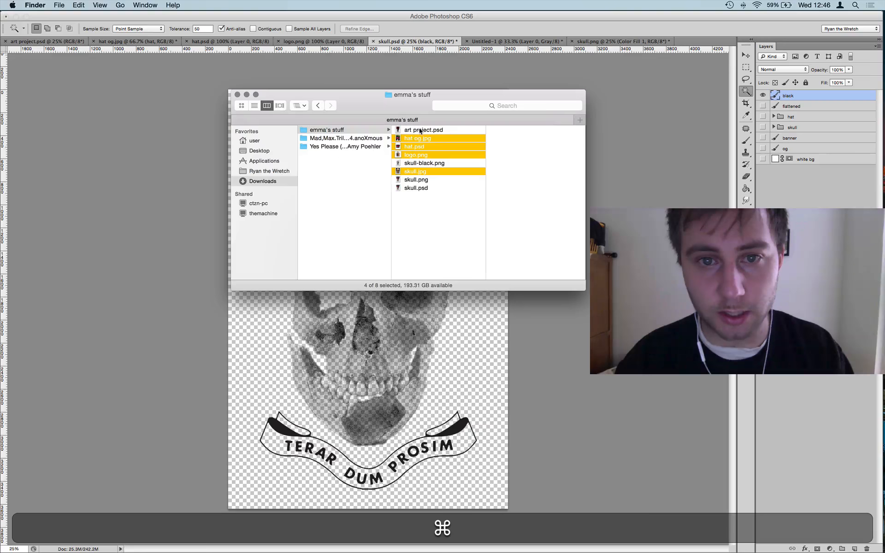
pyautogui.keyDown('super'); pyautogui.click(414, 133); pyautogui.keyUp('super')
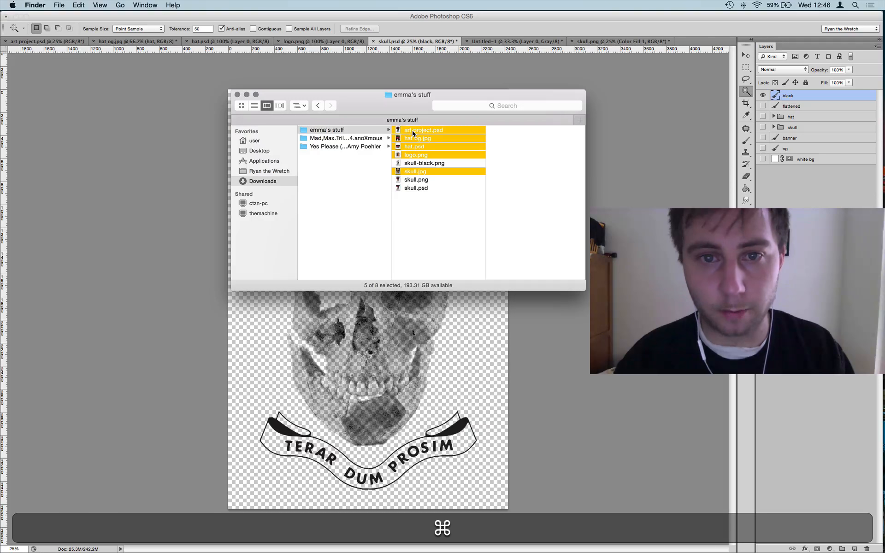
pyautogui.rightClick(431, 139)
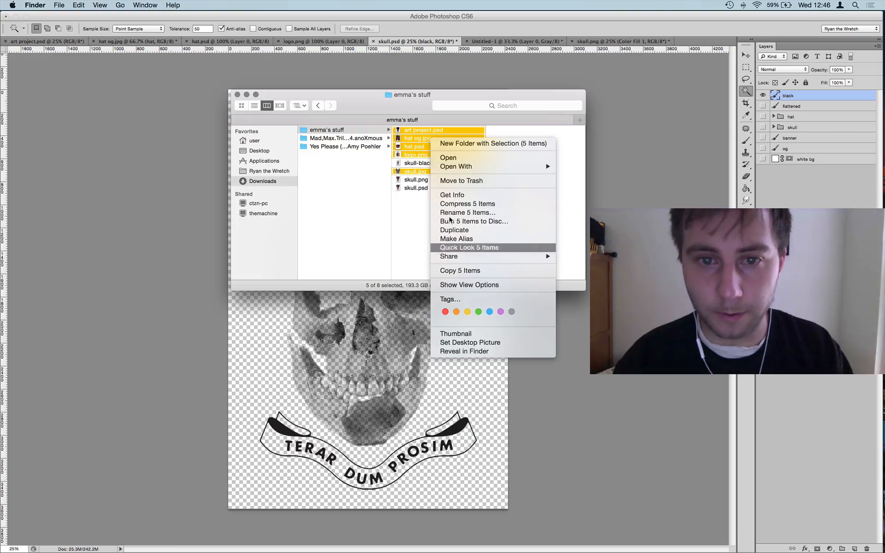
pyautogui.click(467, 143)
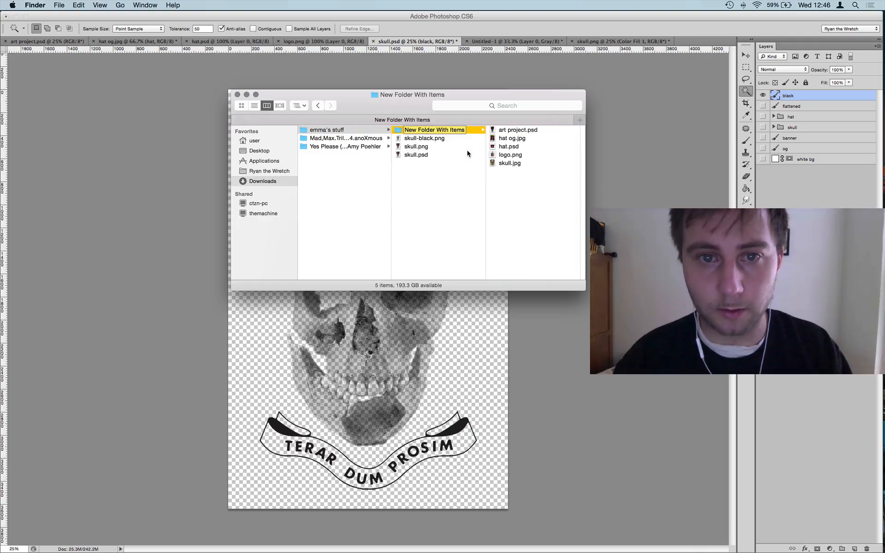
pyautogui.write('email fo')
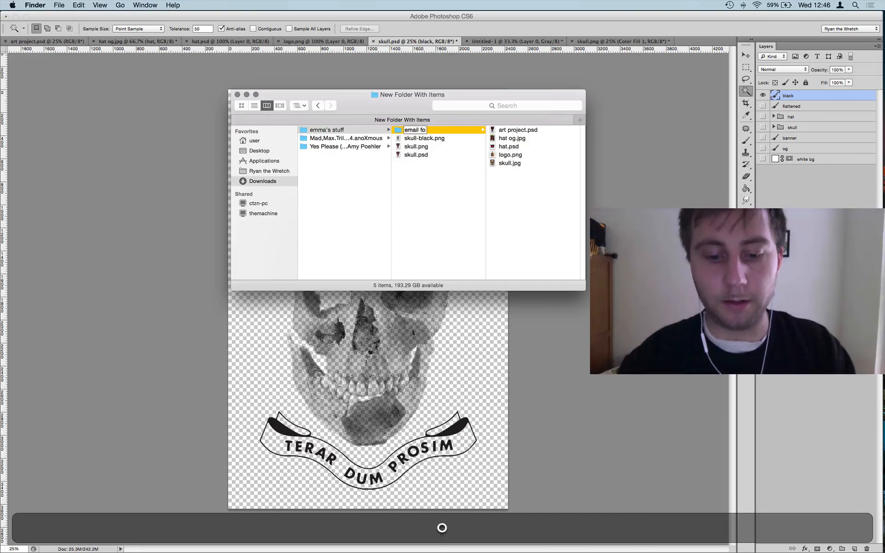
pyautogui.write('r reid')
pyautogui.press('Return')
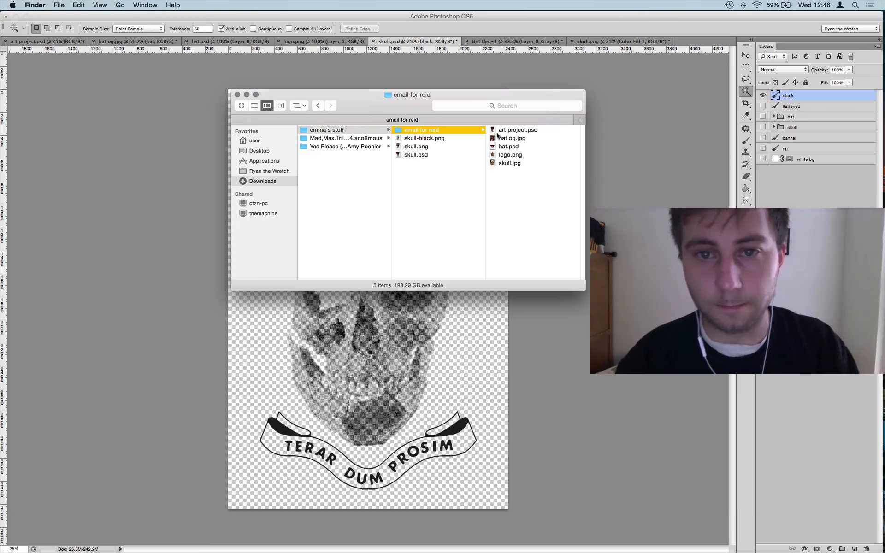
# Compress the new email folder into a zip archive and extract that archive into a second folder
pyautogui.rightClick(423, 132)
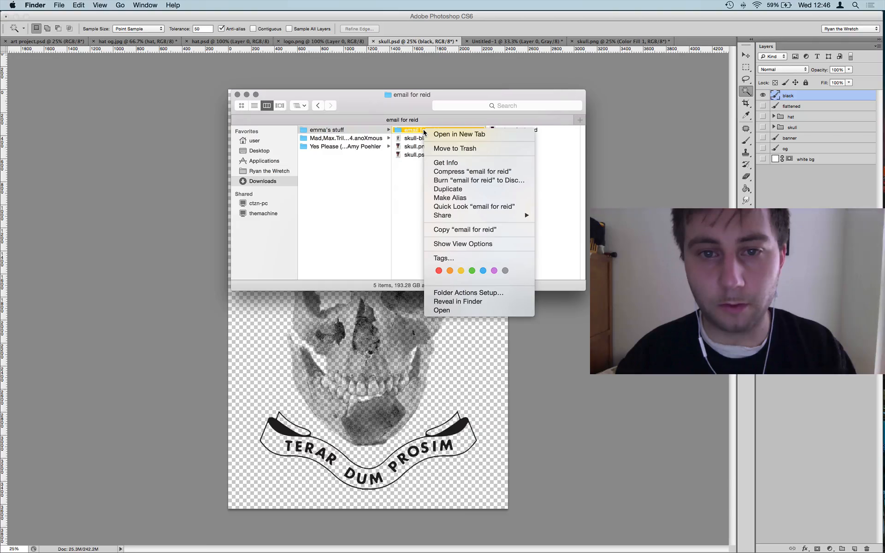
pyautogui.click(454, 173)
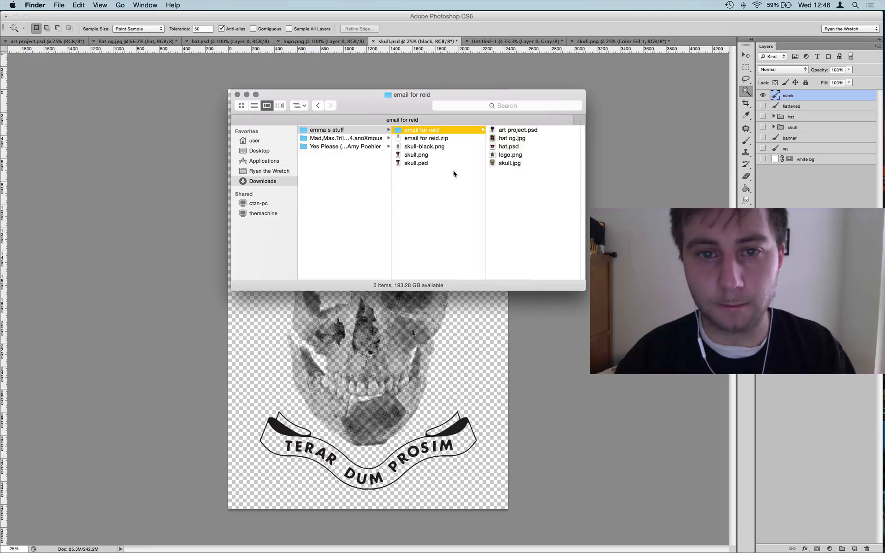
pyautogui.click(411, 140)
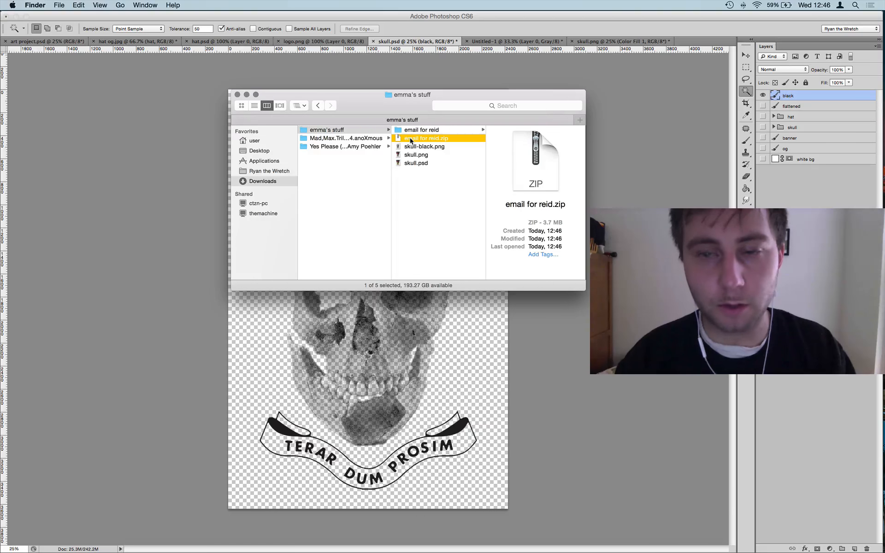
pyautogui.doubleClick(417, 141)
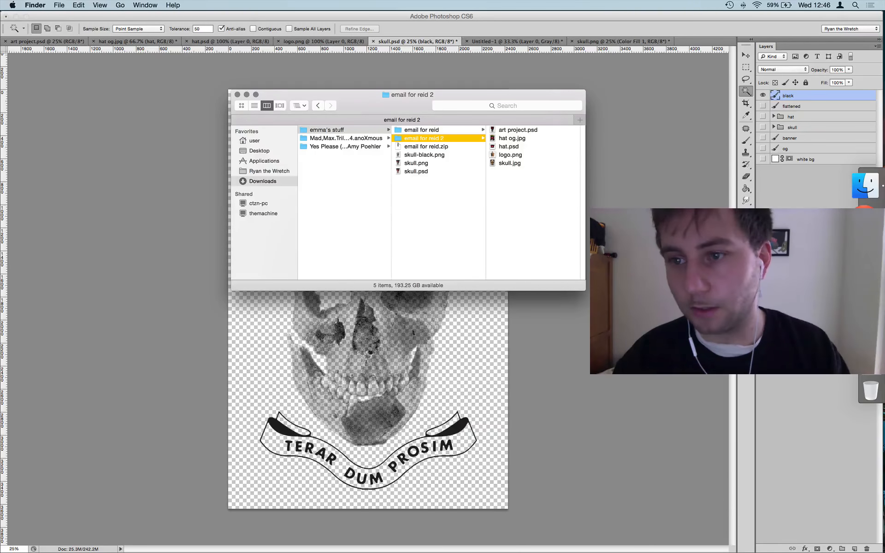
# Switch to Gmail in Chrome and fill in the recipient of a new message
pyautogui.click(866, 219)
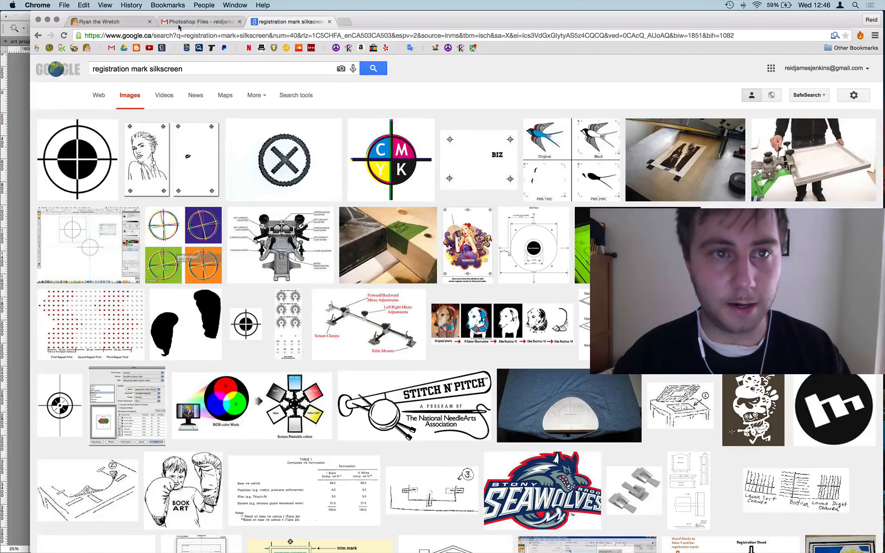
pyautogui.click(178, 22)
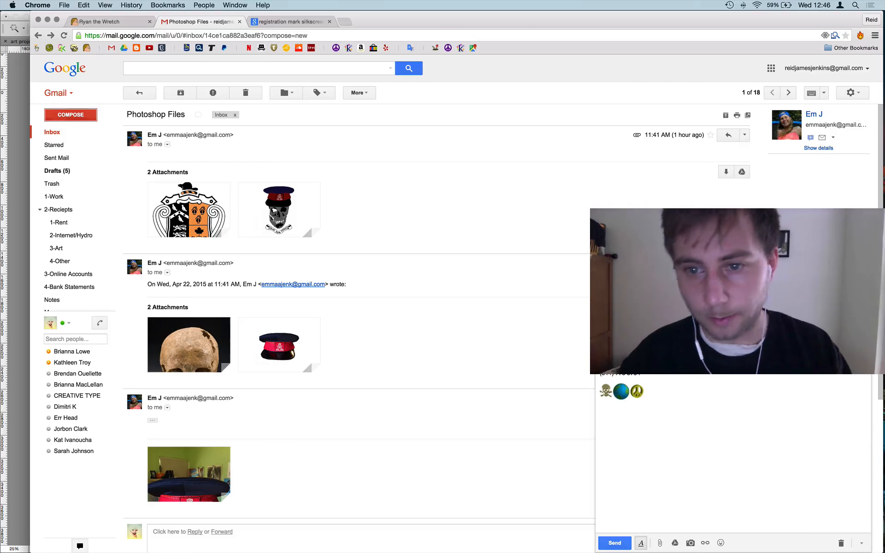
pyautogui.write('a')
pyautogui.press('Return')
# Attach art project.psd, hat og.jpg, hat.psd, logo.png and skull.jpg from the extracted email folder to the message
pyautogui.click(660, 543)
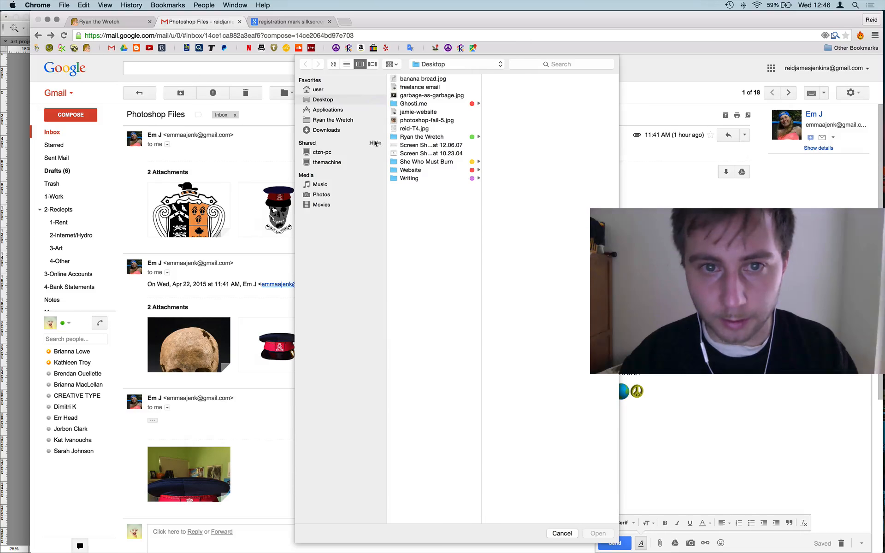
pyautogui.click(324, 132)
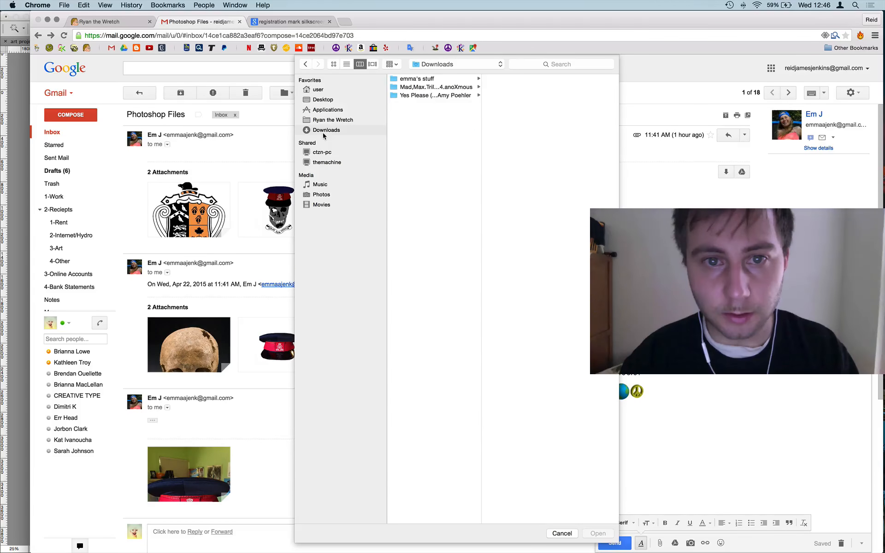
pyautogui.click(420, 80)
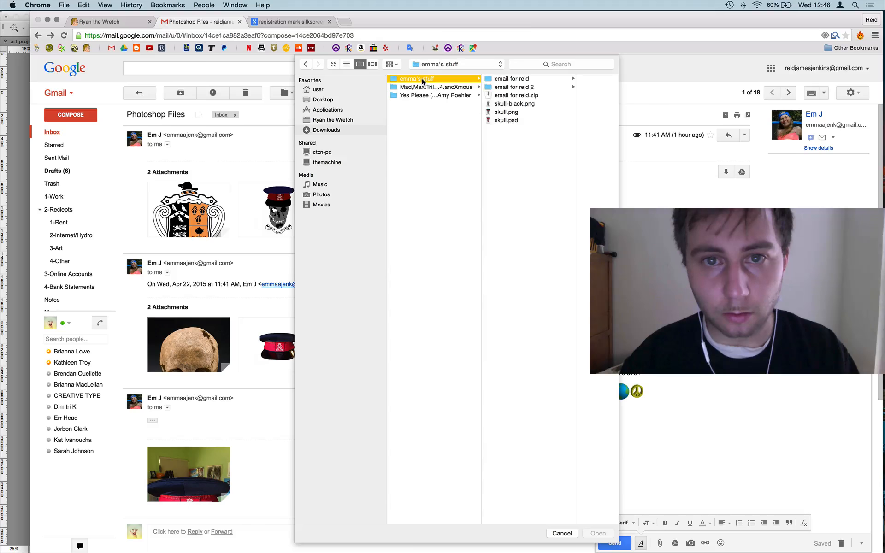
pyautogui.click(511, 87)
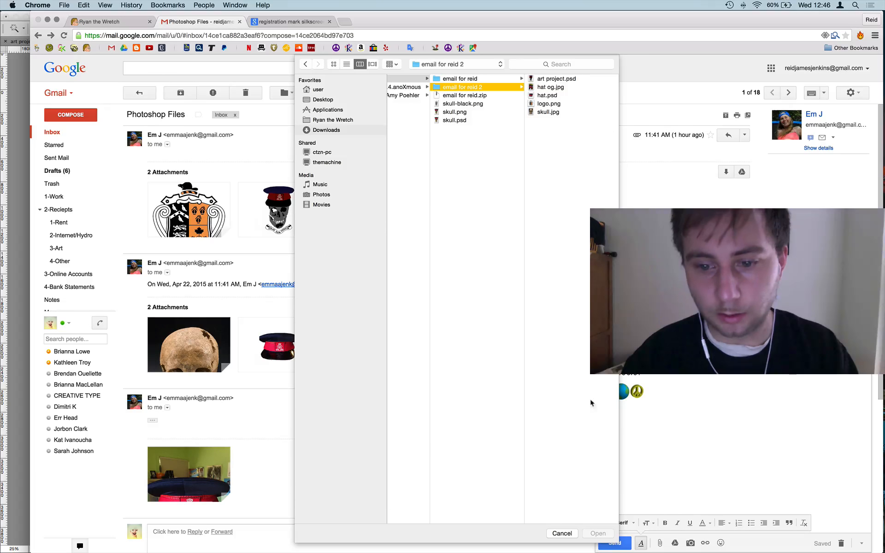
pyautogui.click(538, 87)
pyautogui.click(462, 112)
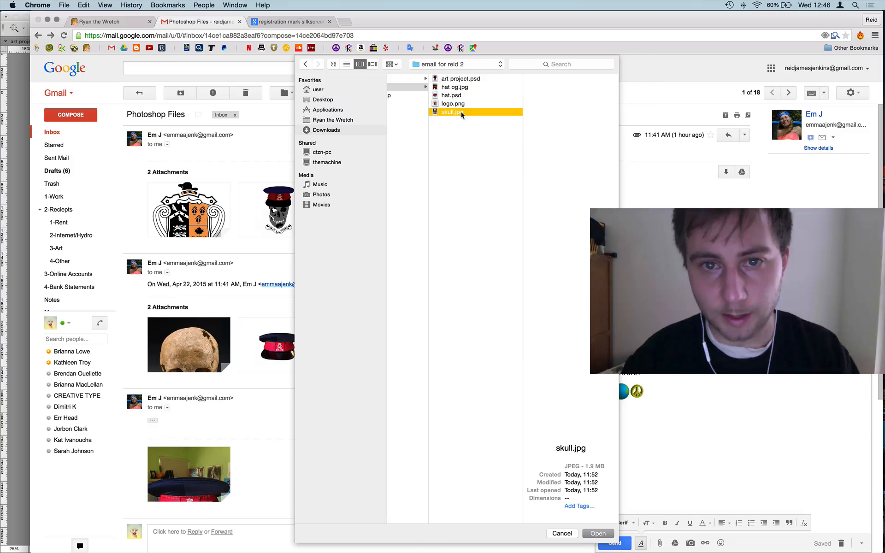
pyautogui.press('shift')
pyautogui.keyDown('shift'); pyautogui.click(453, 79); pyautogui.keyUp('shift')
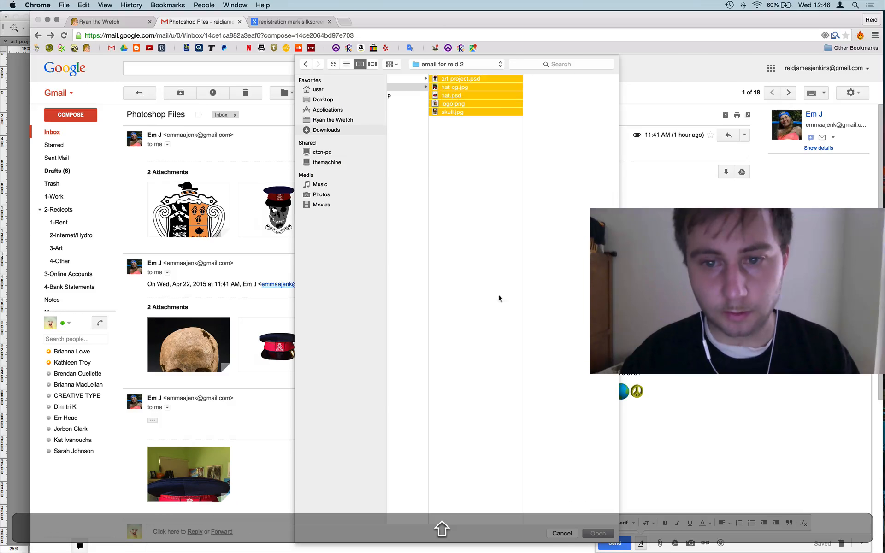
pyautogui.click(598, 534)
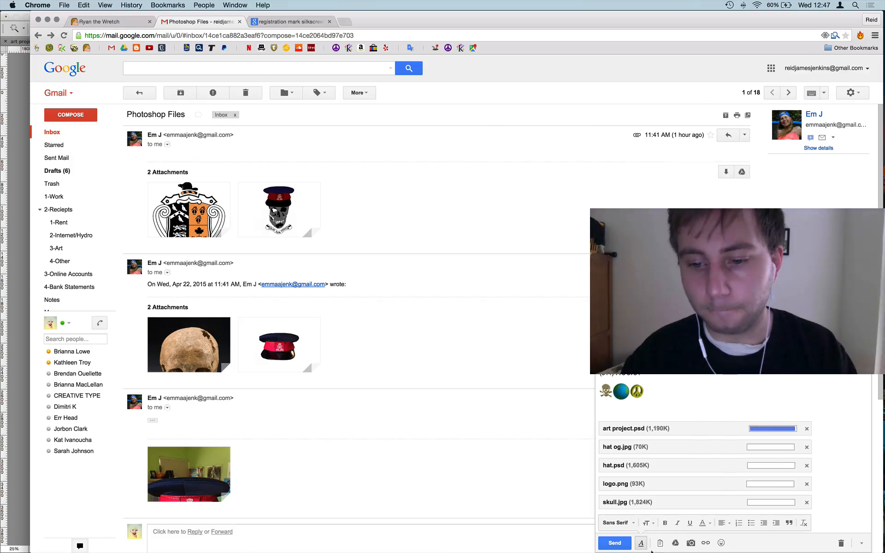
# Attach the zip archive of the email folder to the same message
pyautogui.click(660, 544)
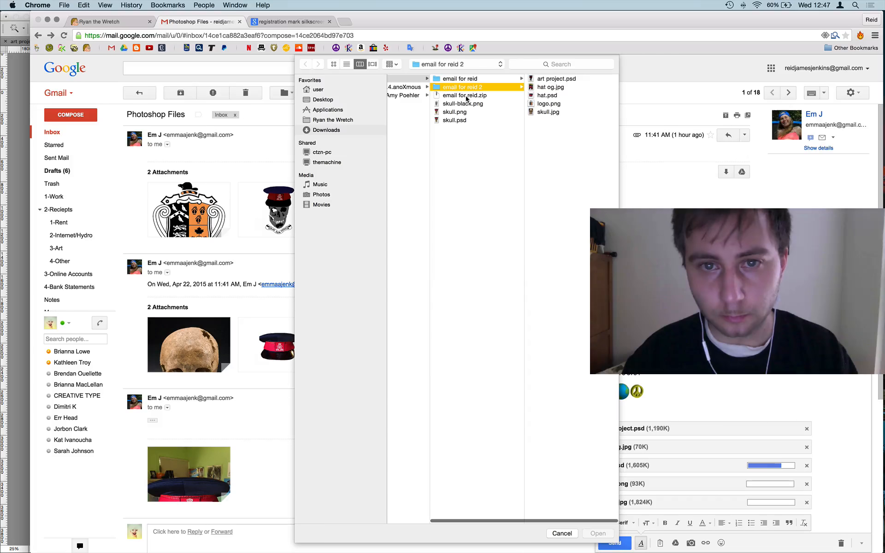
pyautogui.click(467, 96)
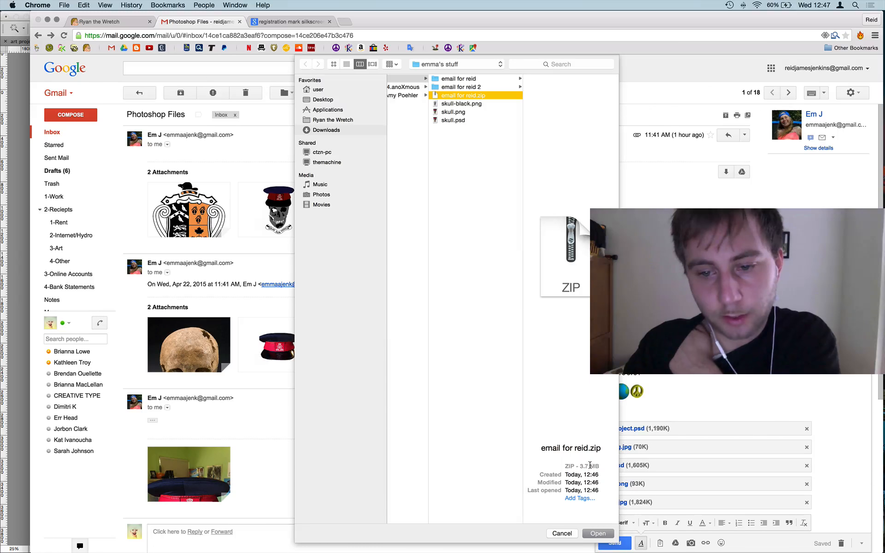
pyautogui.click(602, 535)
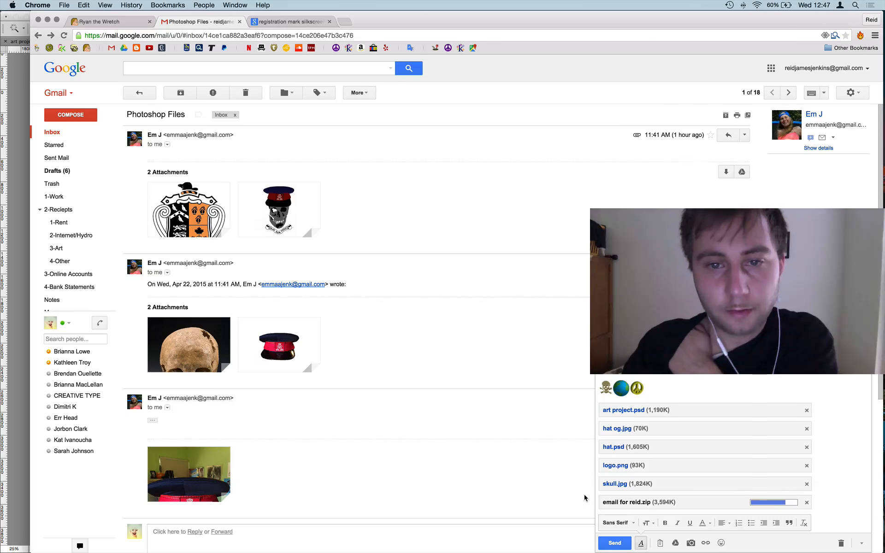
pyautogui.moveTo(884, 295)
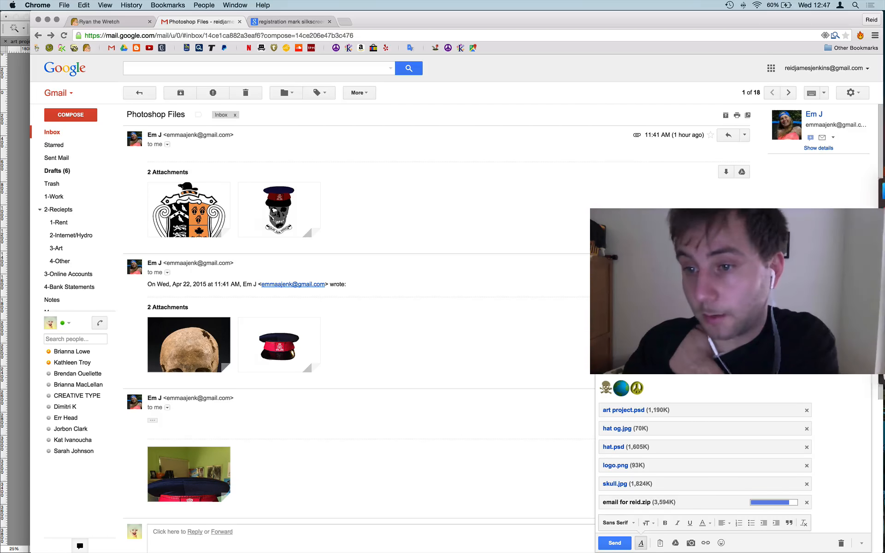